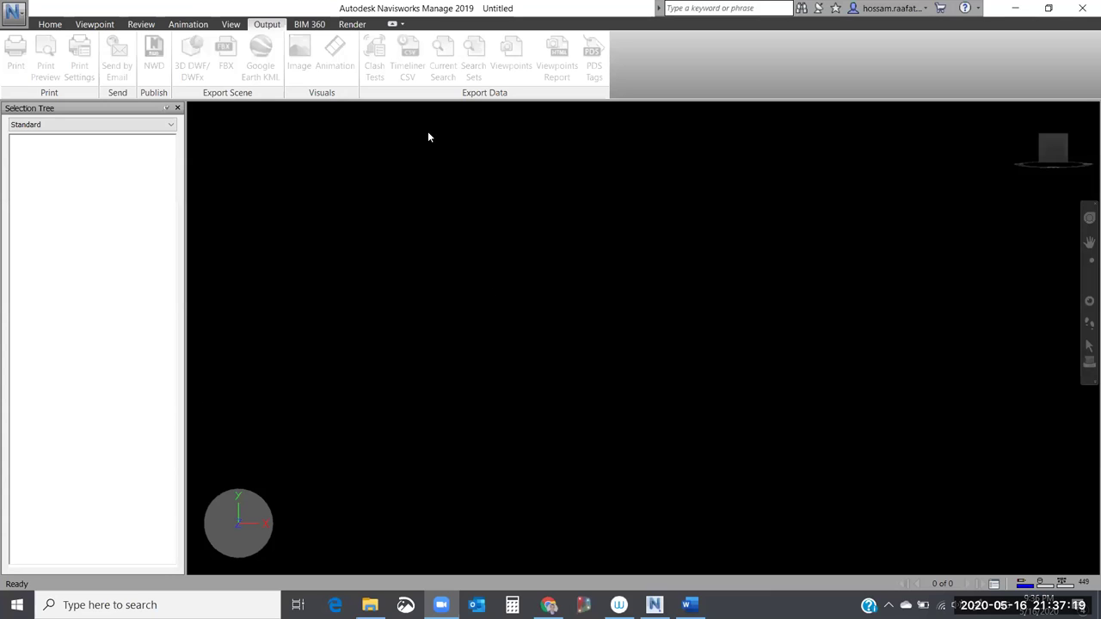
Open Course_Navis.nwf from Recent Documents with its structural, MEP and architectural models loaded.
{"action": "left_click", "coordinate": [17, 18]}
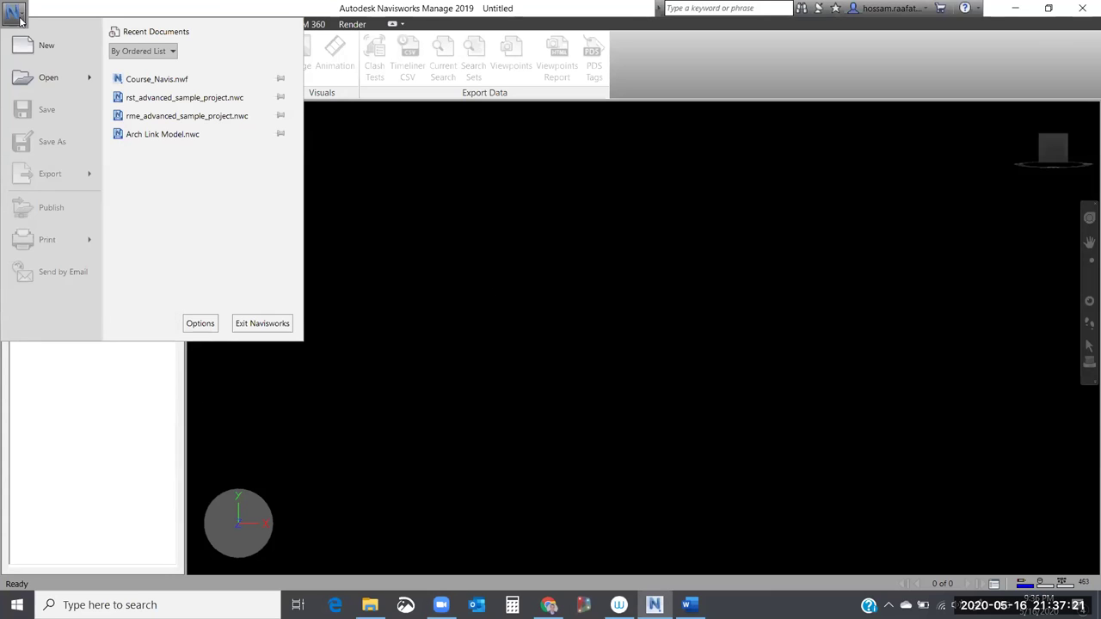
{"action": "mouse_move", "coordinate": [43, 85]}
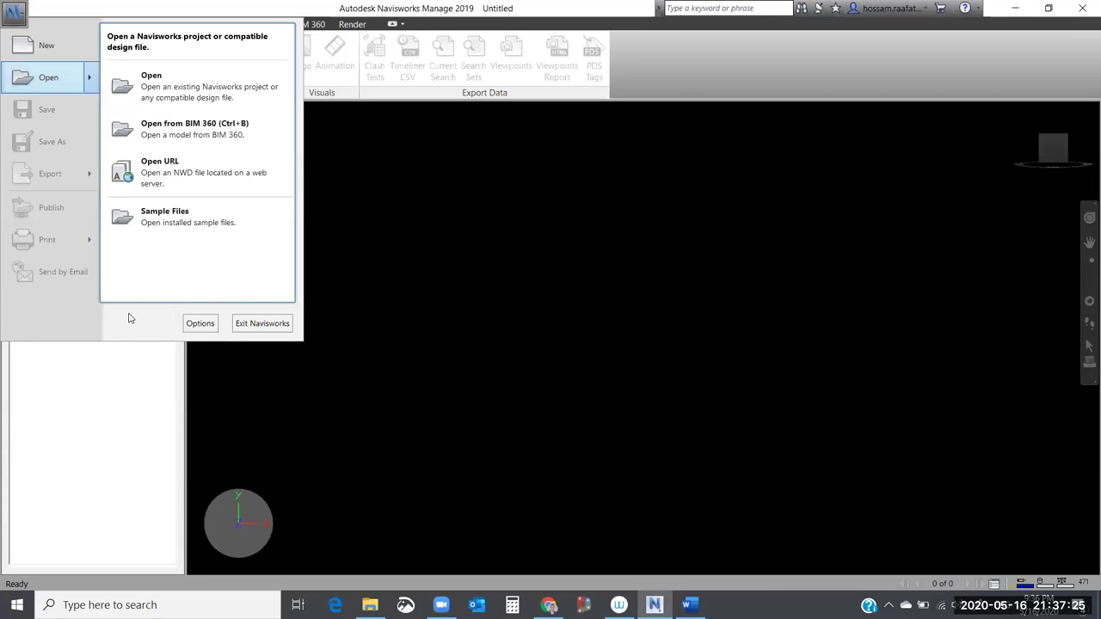
{"action": "left_click", "coordinate": [138, 80]}
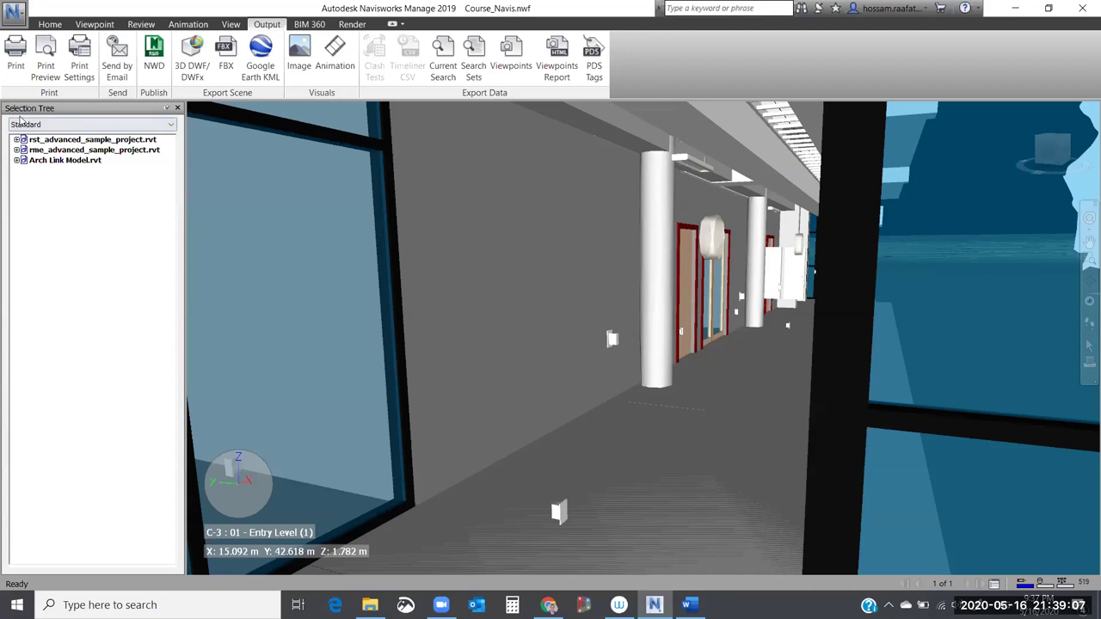
{"action": "left_click", "coordinate": [49, 24]}
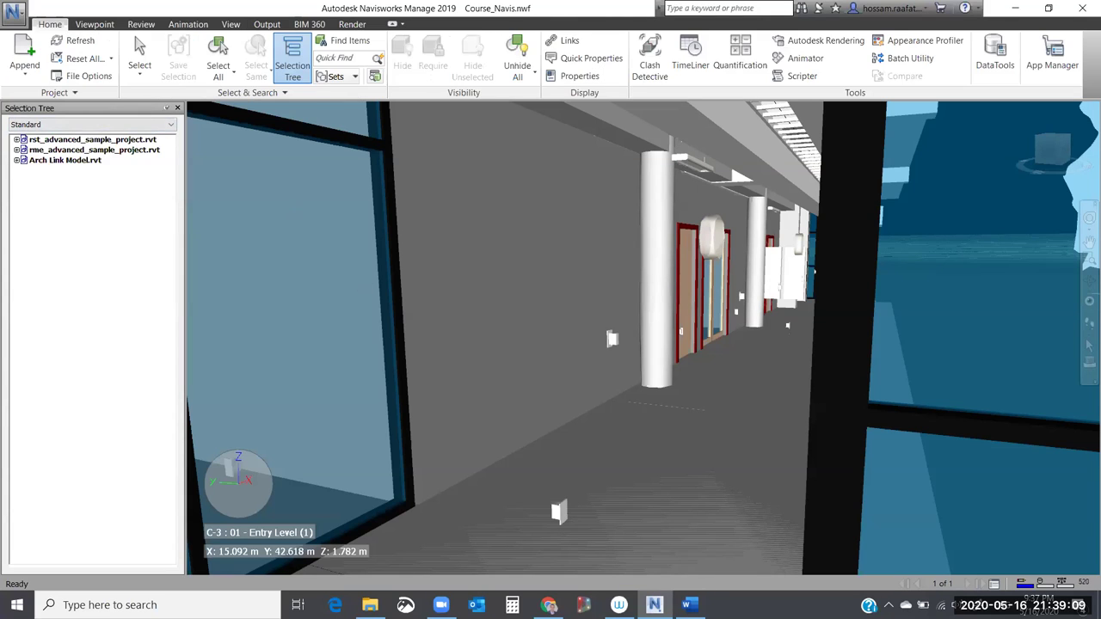
{"action": "left_click", "coordinate": [687, 604]}
{"action": "scroll", "coordinate": [177, 229], "scroll_direction": "down", "scroll_amount": 2}
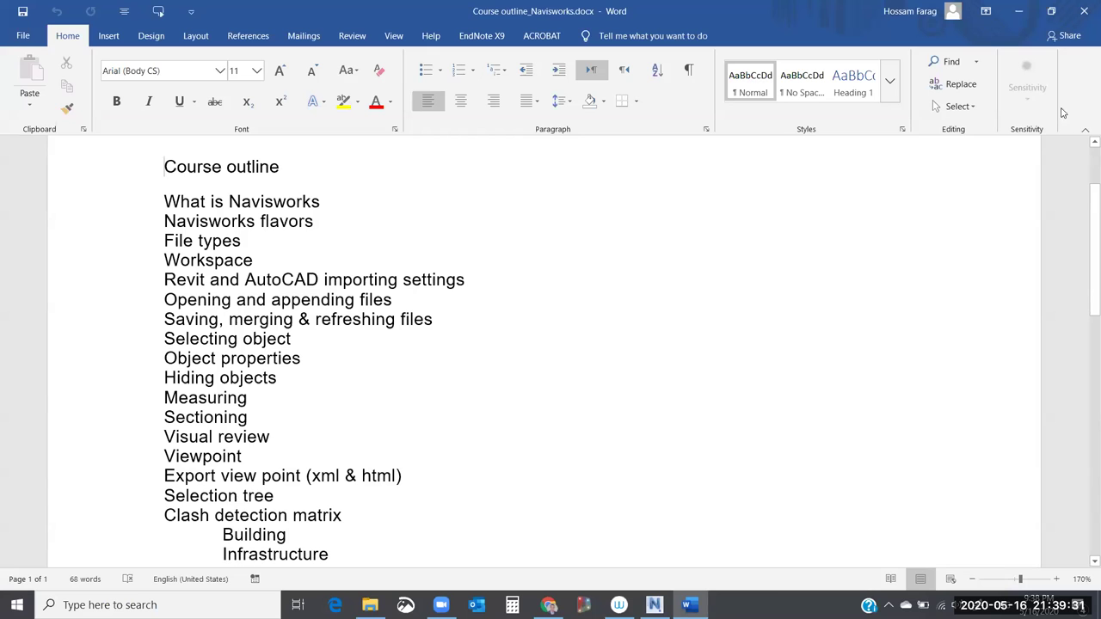
{"action": "left_click", "coordinate": [1018, 10]}
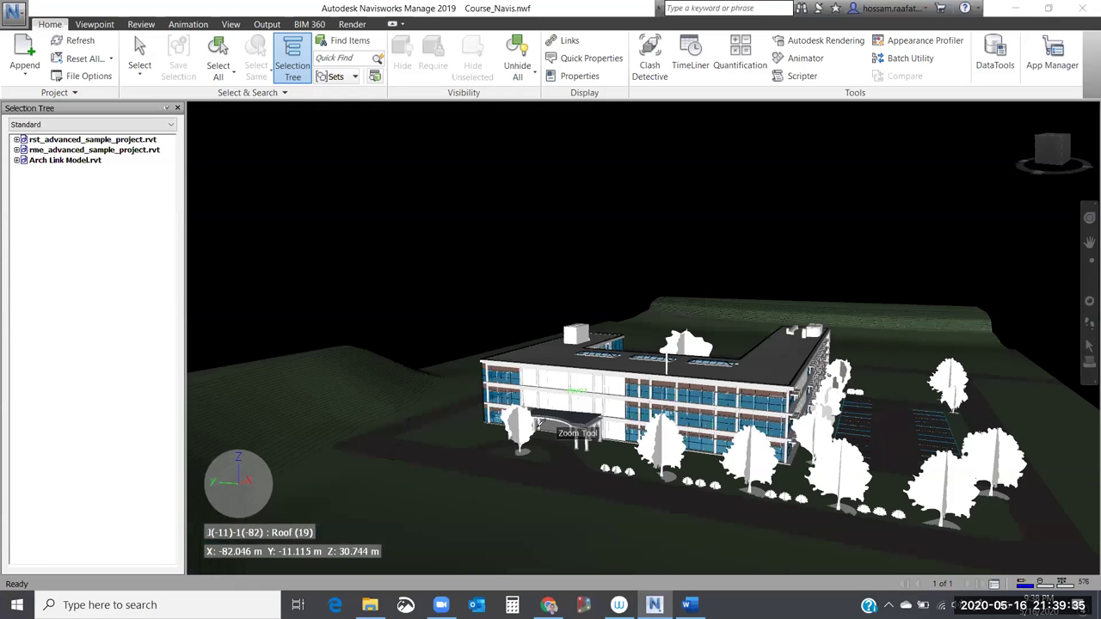
Zoom out, orbit and pan until the whole building and site are seen from above.
{"action": "scroll", "coordinate": [595, 347], "scroll_direction": "down", "scroll_amount": 5}
{"action": "middle_click_drag", "start_coordinate": [595, 347], "coordinate": [757, 452], "text": "shift"}
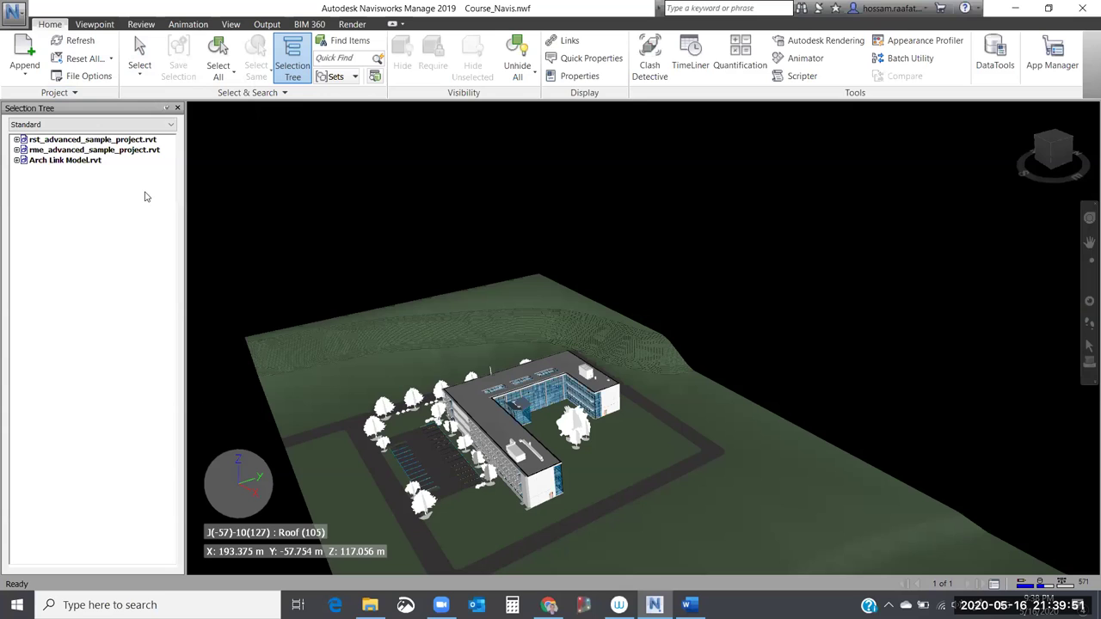
{"action": "middle_click_drag", "start_coordinate": [592, 354], "coordinate": [553, 266]}
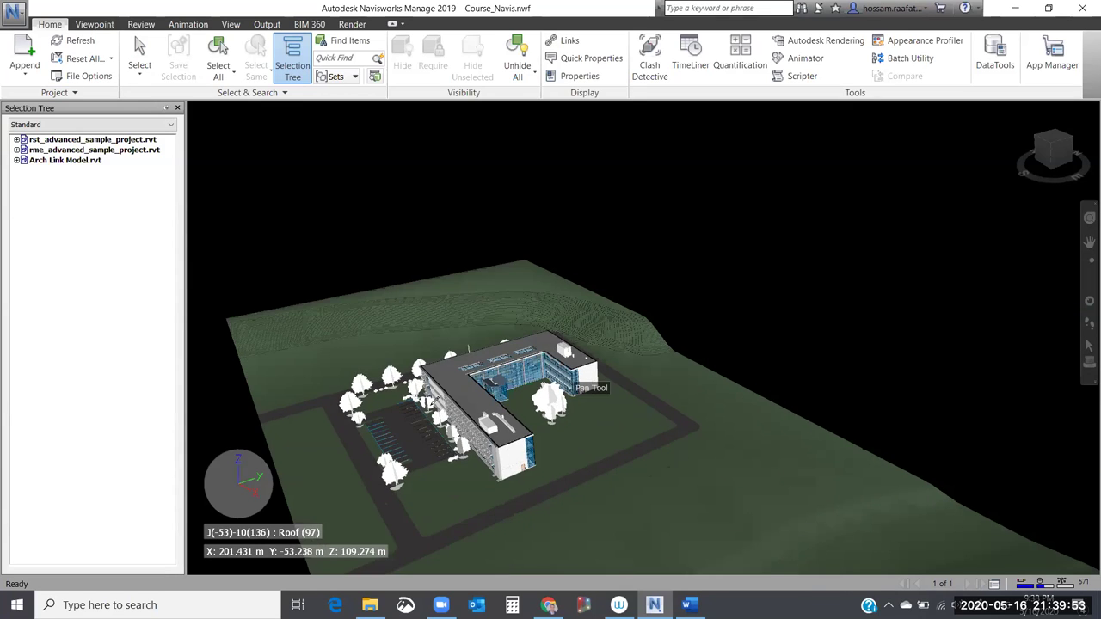
{"action": "middle_click_drag", "start_coordinate": [572, 381], "coordinate": [512, 287]}
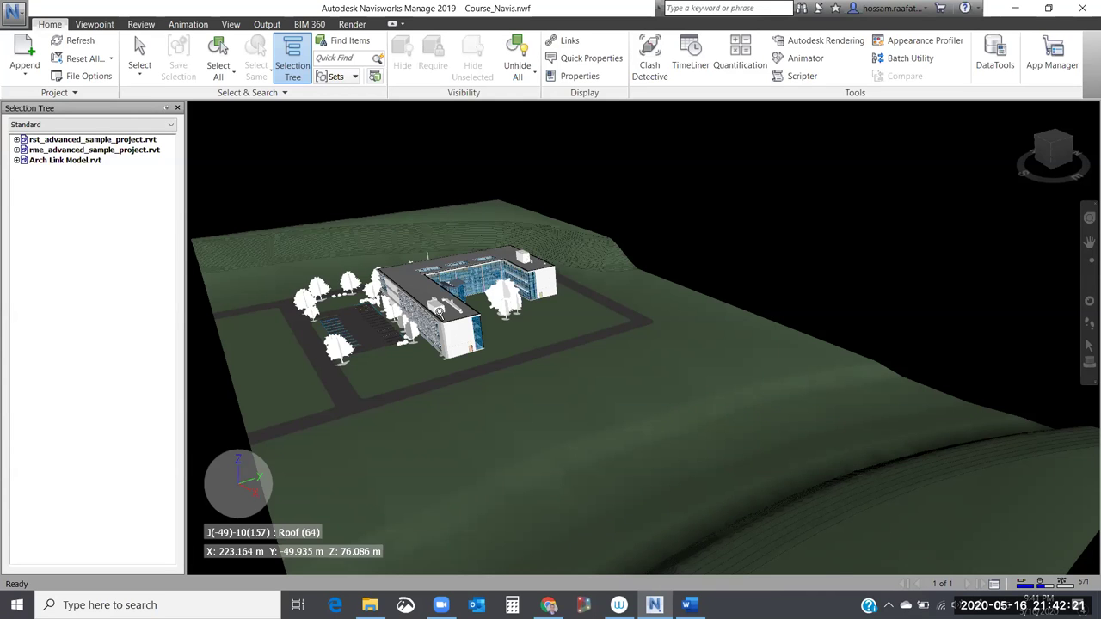
Switch to Select, then orbit around the building's corners, courtyard side and entrance facade.
{"action": "scroll", "coordinate": [438, 311], "scroll_direction": "up", "scroll_amount": 4}
{"action": "left_click", "coordinate": [145, 62]}
{"action": "scroll", "coordinate": [449, 356], "scroll_direction": "up", "scroll_amount": 1}
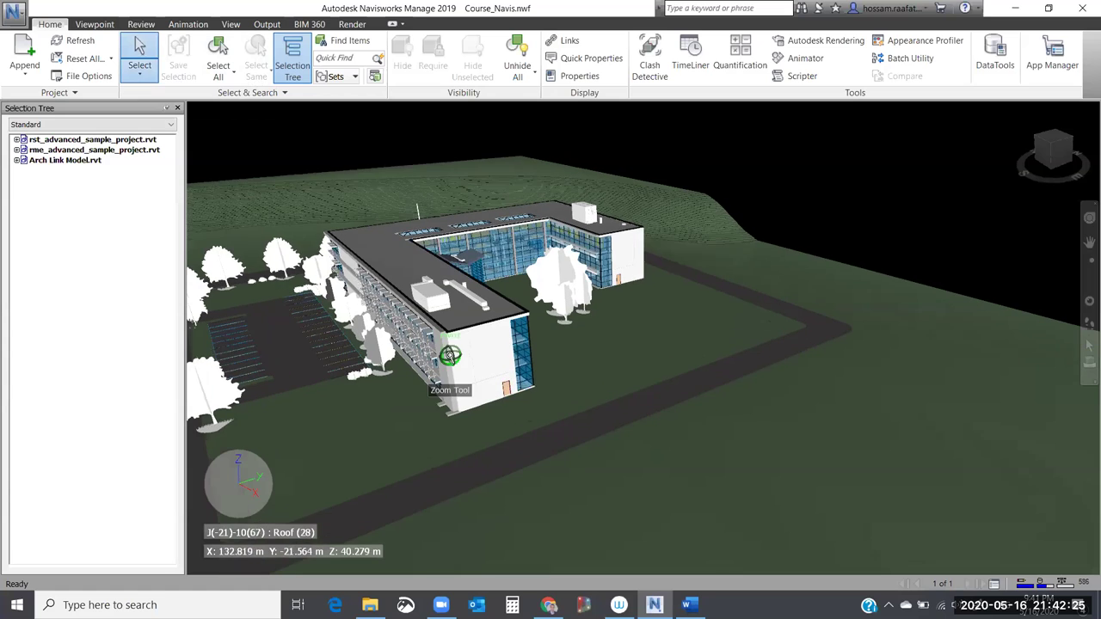
{"action": "scroll", "coordinate": [449, 355], "scroll_direction": "up", "scroll_amount": 3}
{"action": "middle_click_drag", "start_coordinate": [453, 358], "coordinate": [439, 286]}
{"action": "scroll", "coordinate": [466, 345], "scroll_direction": "down", "scroll_amount": 5}
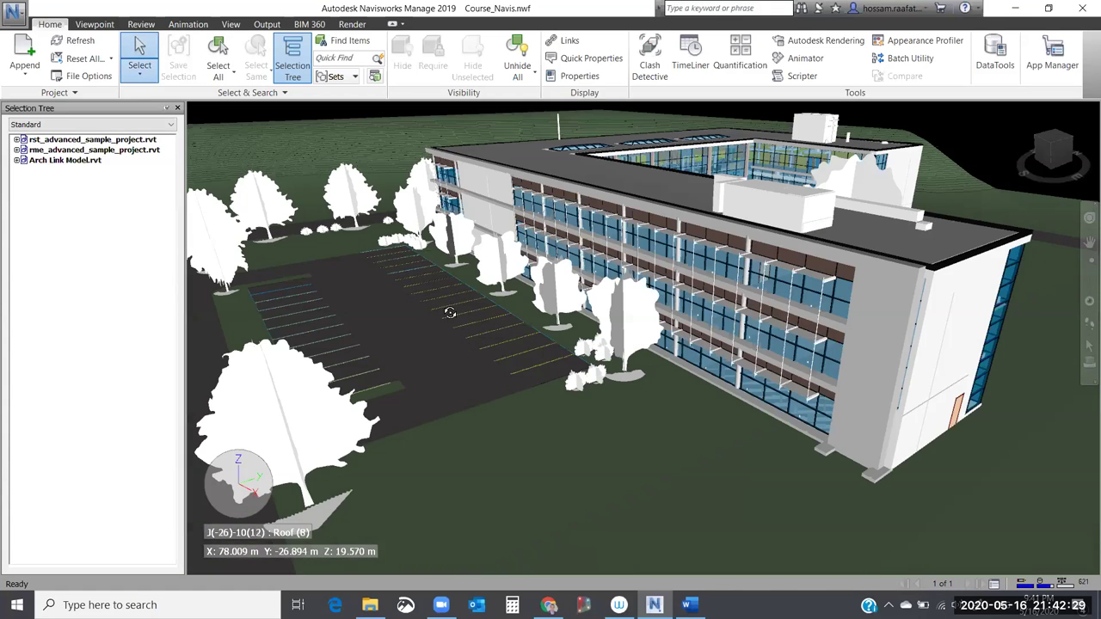
{"action": "scroll", "coordinate": [516, 319], "scroll_direction": "up", "scroll_amount": 2}
{"action": "middle_click_drag", "start_coordinate": [505, 341], "coordinate": [577, 360], "text": "shift"}
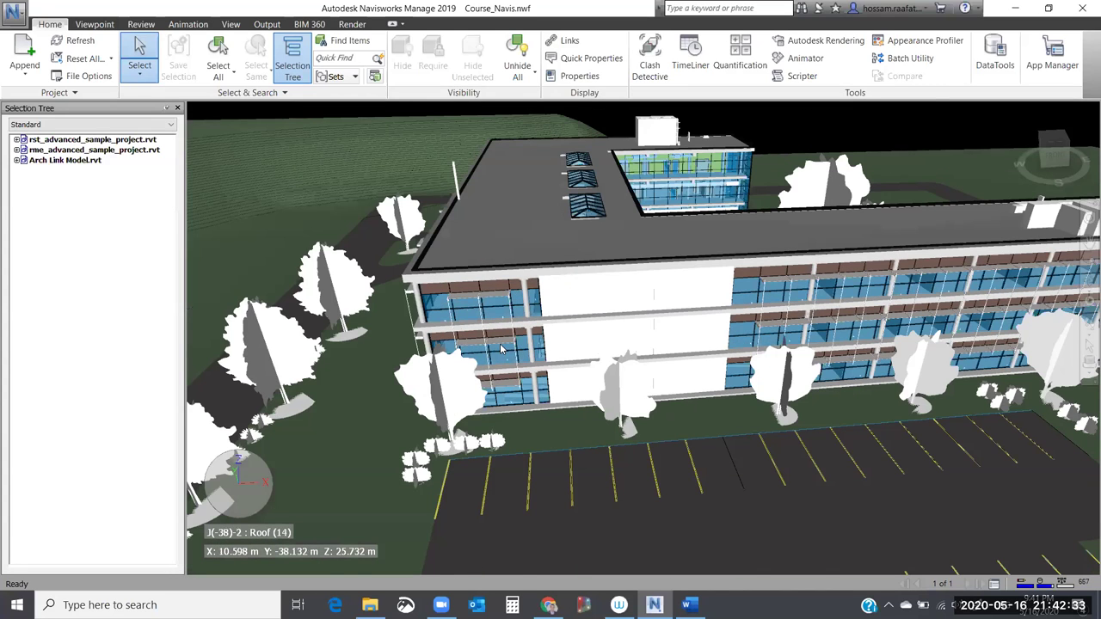
{"action": "middle_click_drag", "start_coordinate": [501, 349], "coordinate": [550, 336], "text": "shift"}
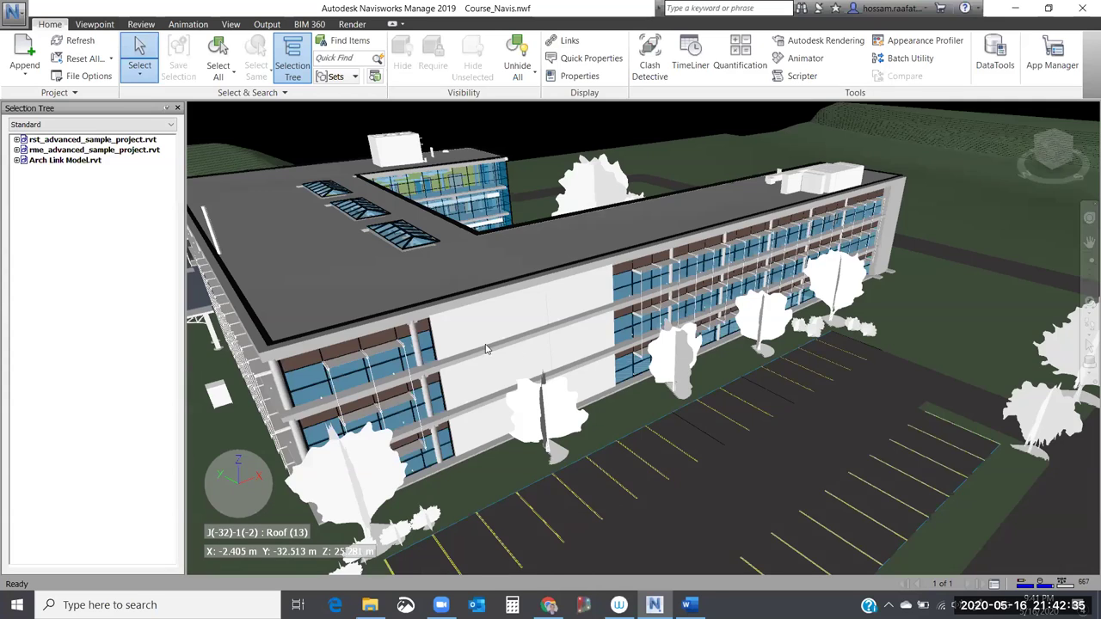
{"action": "middle_click_drag", "start_coordinate": [486, 349], "coordinate": [522, 336], "text": "shift"}
{"action": "middle_click_drag", "start_coordinate": [765, 374], "coordinate": [758, 373], "text": "shift"}
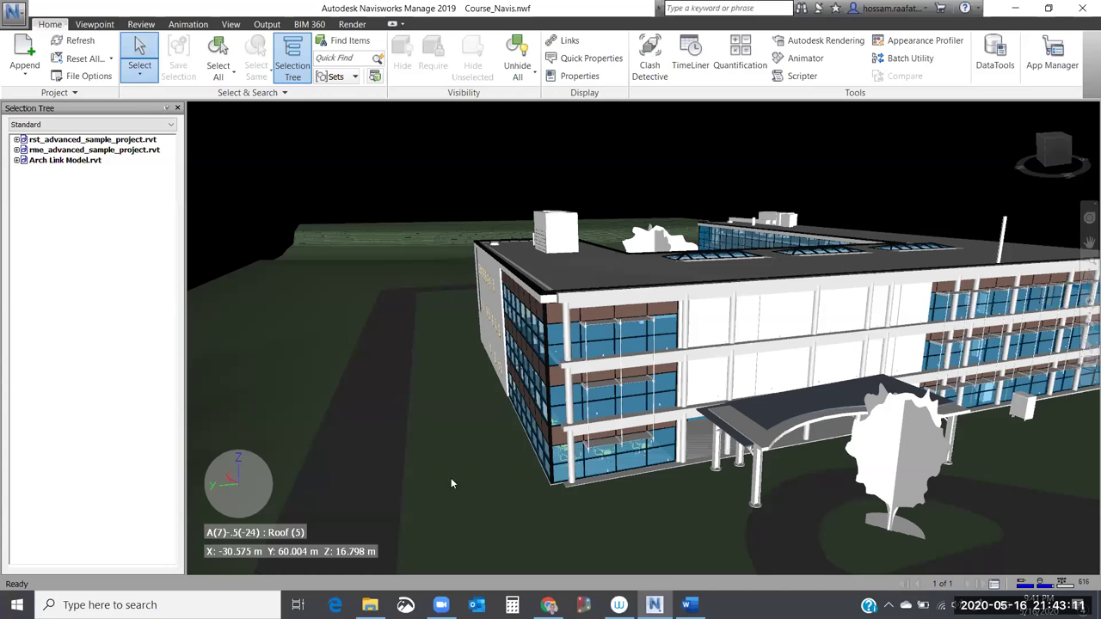
Zoom in along the glazed wall until the small white fixture on the Entry Level walkway shows.
{"action": "middle_click_drag", "start_coordinate": [427, 464], "coordinate": [694, 381], "text": "shift"}
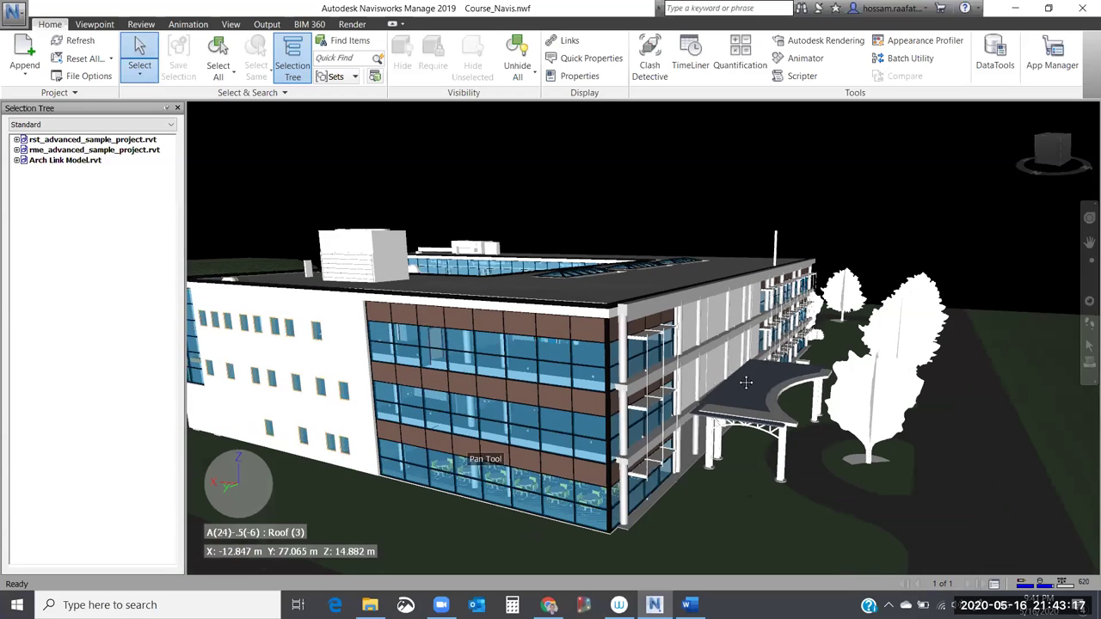
{"action": "scroll", "coordinate": [615, 390], "scroll_direction": "up", "scroll_amount": 3}
{"action": "middle_click_drag", "start_coordinate": [624, 389], "coordinate": [831, 387]}
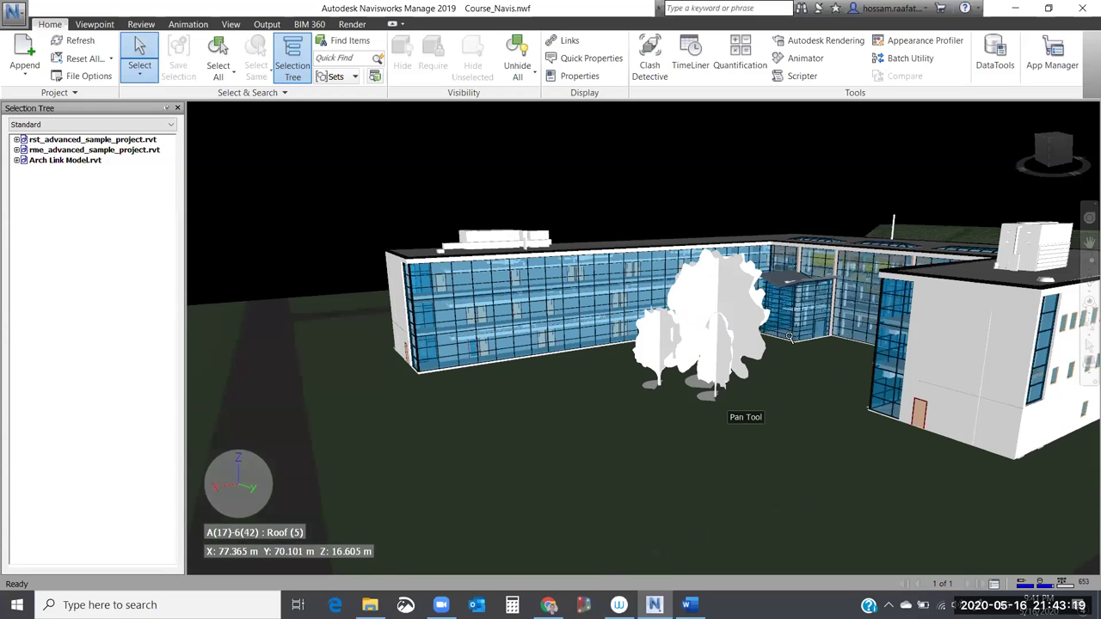
{"action": "scroll", "coordinate": [715, 347], "scroll_direction": "up", "scroll_amount": 3}
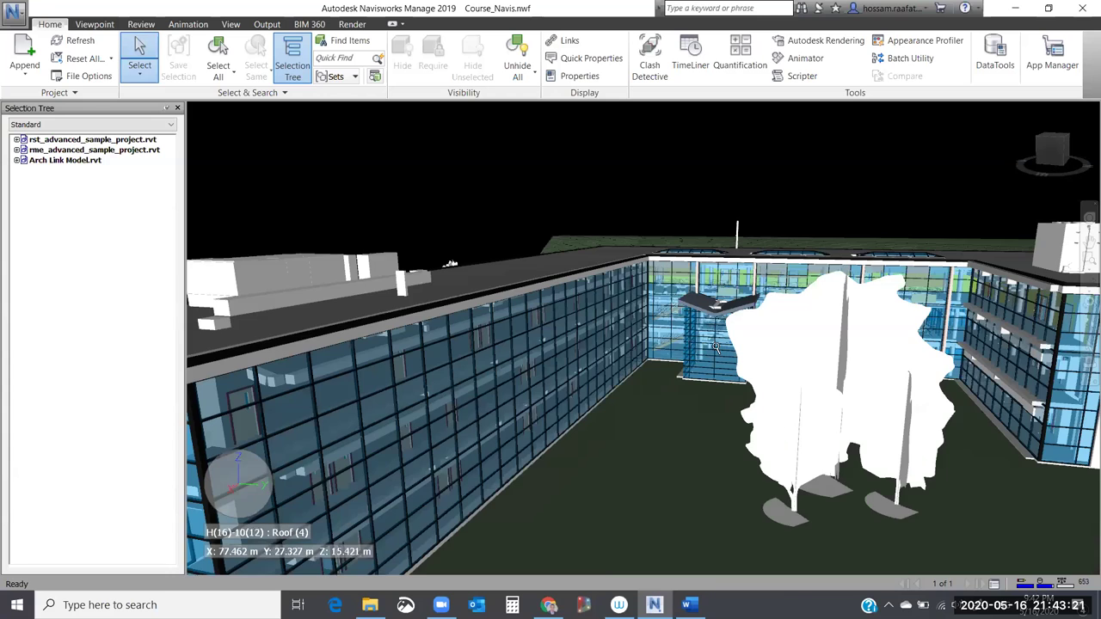
{"action": "scroll", "coordinate": [833, 268], "scroll_direction": "up", "scroll_amount": 2}
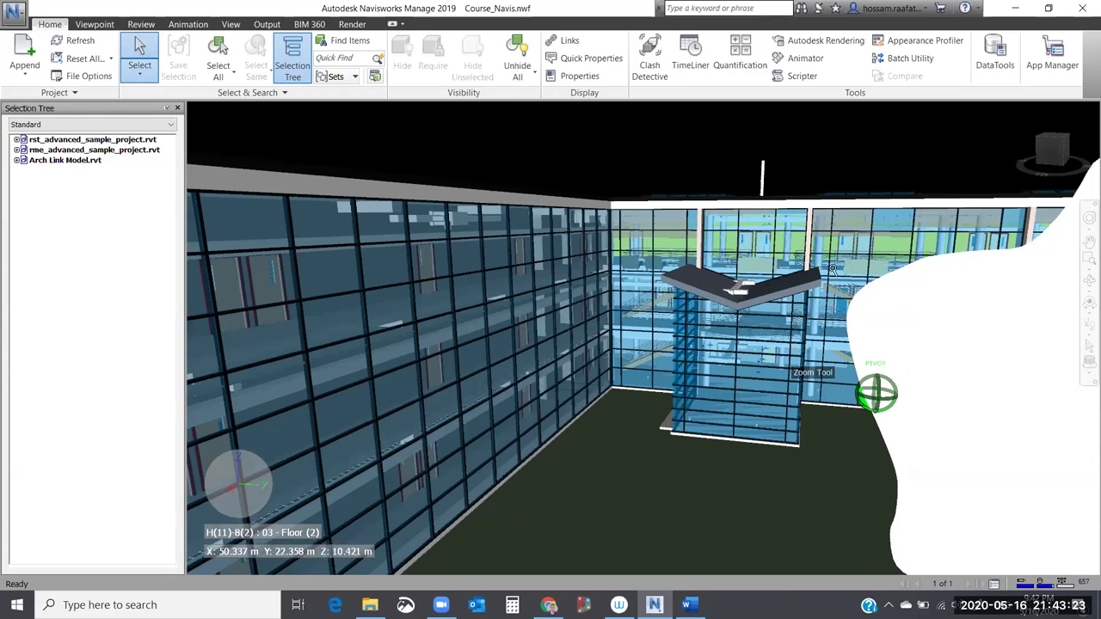
{"action": "scroll", "coordinate": [731, 284], "scroll_direction": "up", "scroll_amount": 2}
{"action": "scroll", "coordinate": [697, 327], "scroll_direction": "down", "scroll_amount": 5}
{"action": "middle_click_drag", "start_coordinate": [673, 328], "coordinate": [898, 348], "text": "shift"}
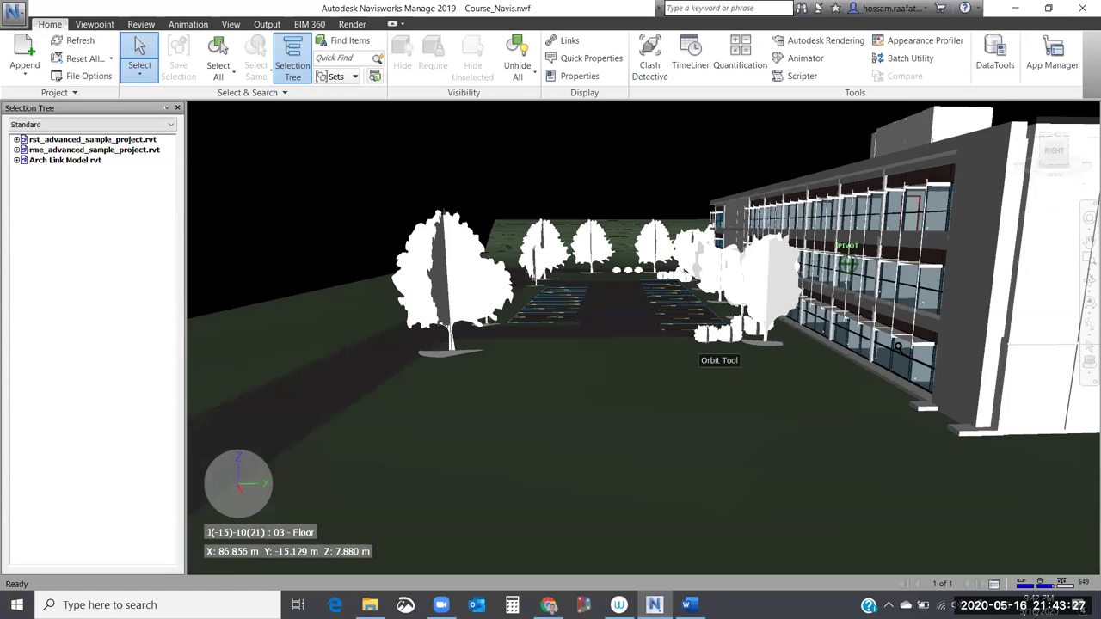
{"action": "scroll", "coordinate": [705, 327], "scroll_direction": "up", "scroll_amount": 2}
{"action": "scroll", "coordinate": [753, 344], "scroll_direction": "up", "scroll_amount": 2}
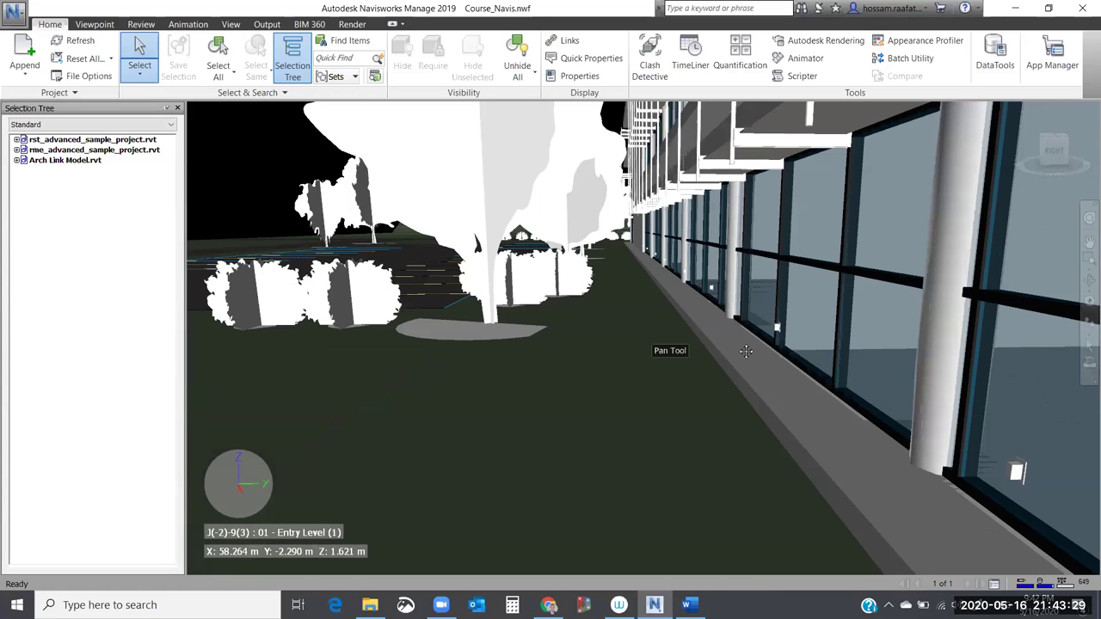
{"action": "scroll", "coordinate": [722, 349], "scroll_direction": "up", "scroll_amount": 1}
{"action": "scroll", "coordinate": [645, 336], "scroll_direction": "up", "scroll_amount": 1}
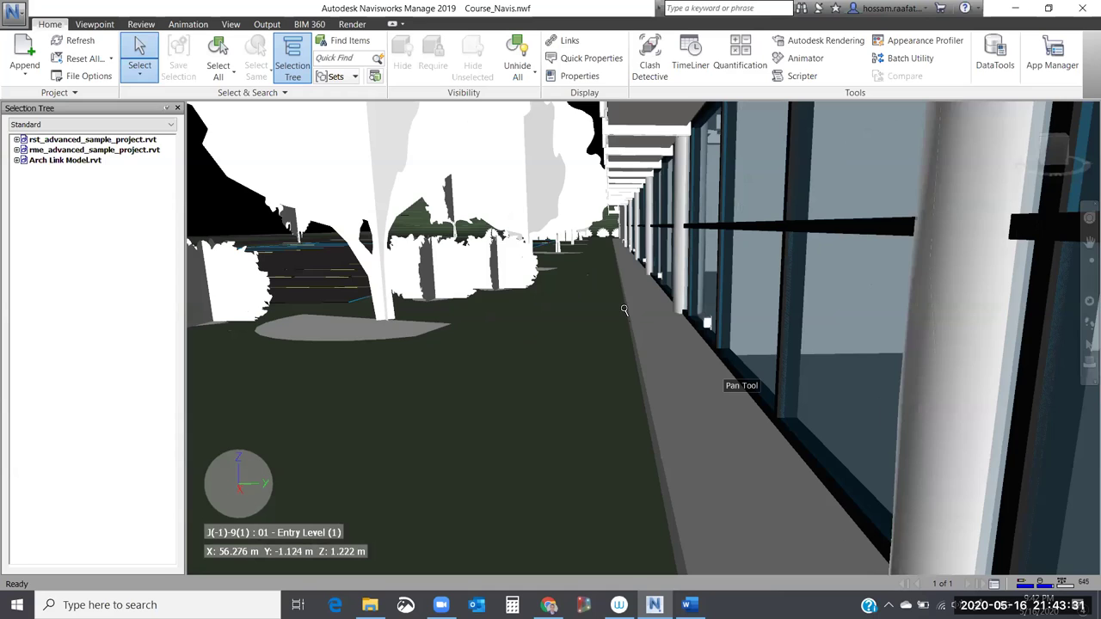
{"action": "scroll", "coordinate": [619, 306], "scroll_direction": "up", "scroll_amount": 4}
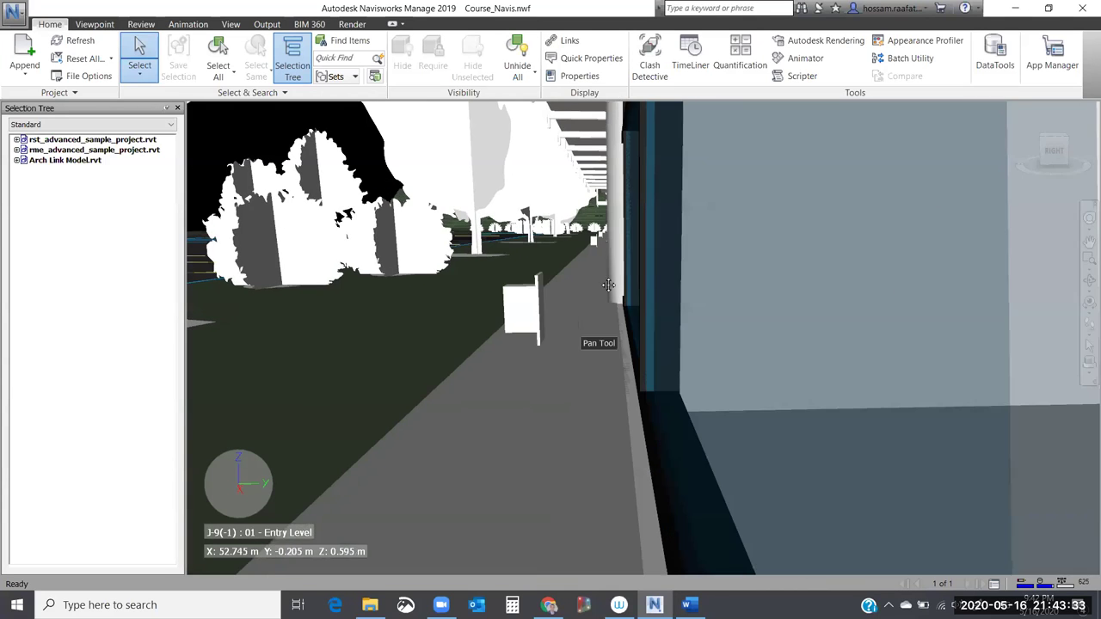
{"action": "scroll", "coordinate": [608, 285], "scroll_direction": "up", "scroll_amount": 4}
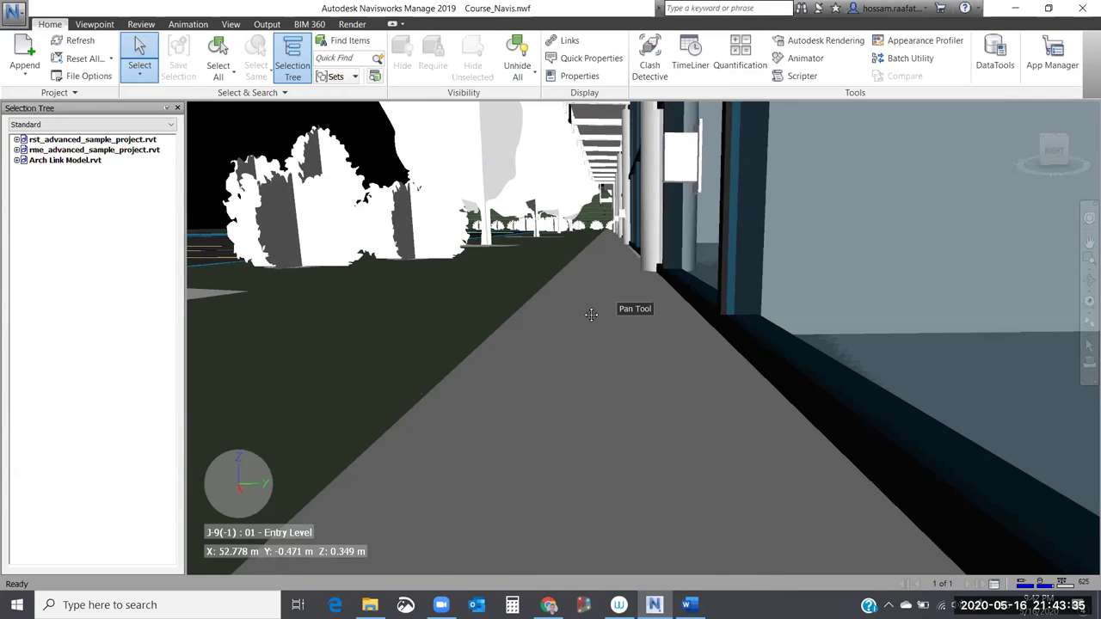
{"action": "scroll", "coordinate": [598, 305], "scroll_direction": "up", "scroll_amount": 2}
{"action": "scroll", "coordinate": [632, 286], "scroll_direction": "up", "scroll_amount": 1}
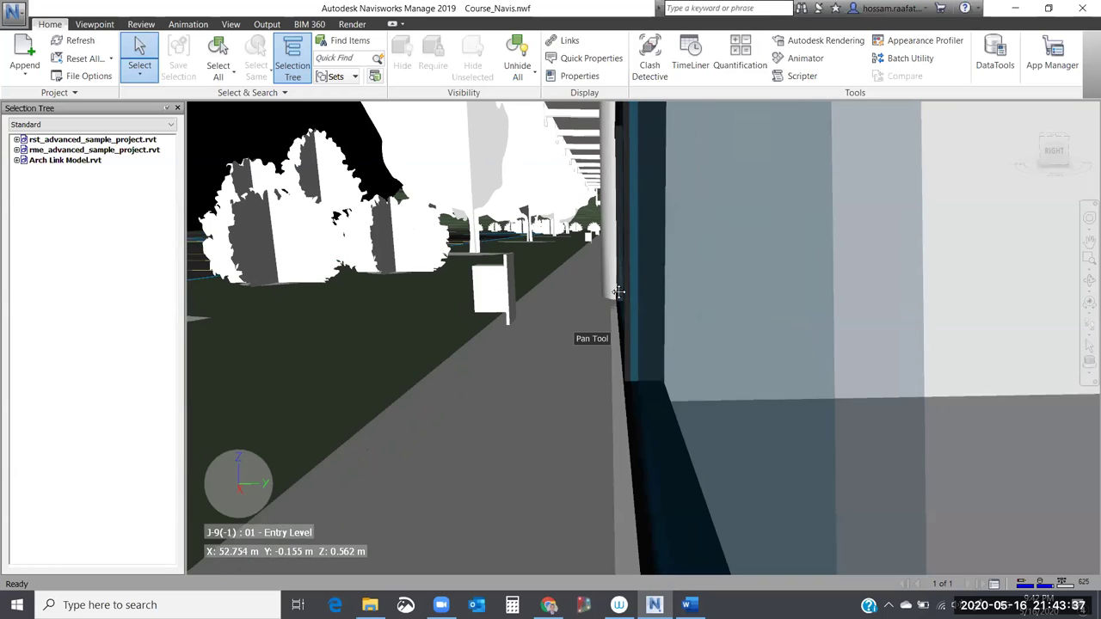
{"action": "scroll", "coordinate": [607, 271], "scroll_direction": "down", "scroll_amount": 2}
{"action": "scroll", "coordinate": [600, 253], "scroll_direction": "up", "scroll_amount": 1}
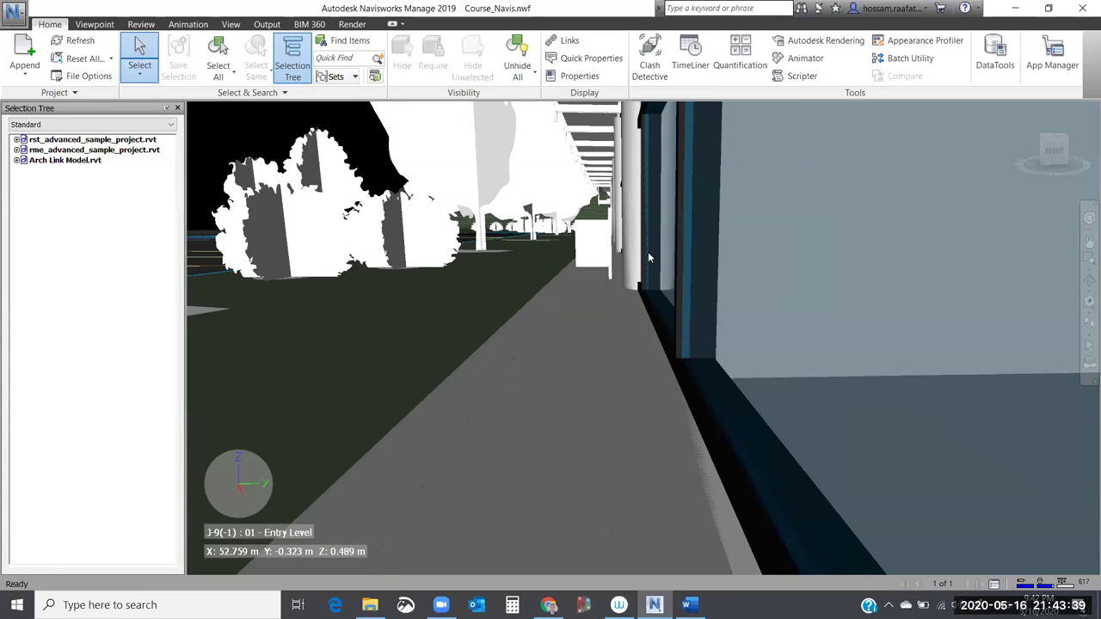
{"action": "middle_click_drag", "start_coordinate": [633, 277], "coordinate": [652, 313], "text": "shift"}
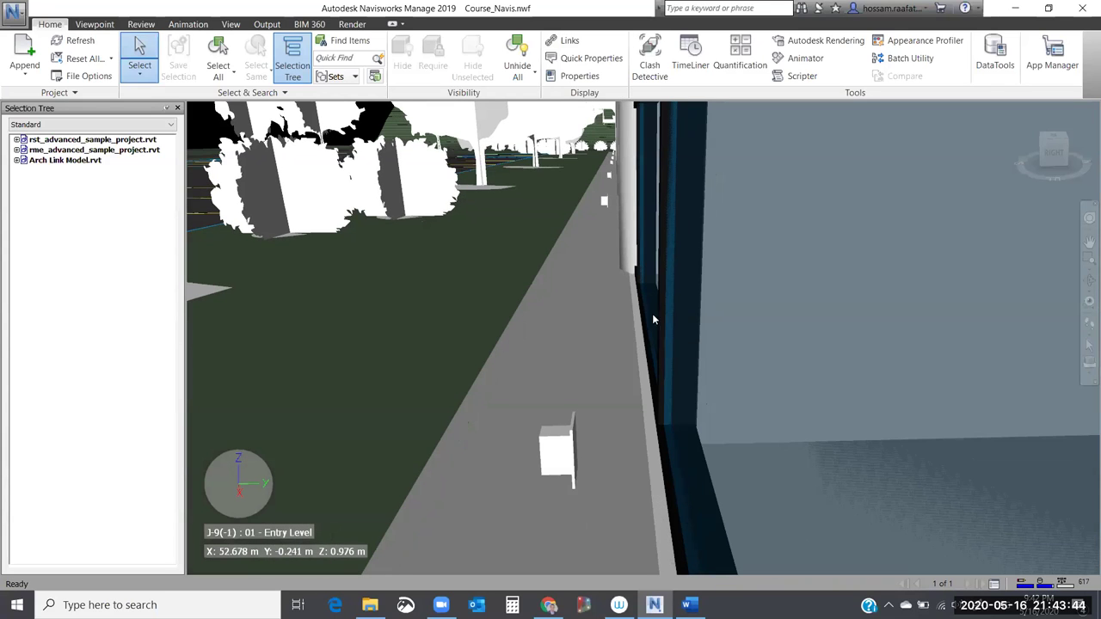
Draw an orange revision cloud around the walkway fixture and show the Saved Viewpoints window.
{"action": "left_click", "coordinate": [137, 24]}
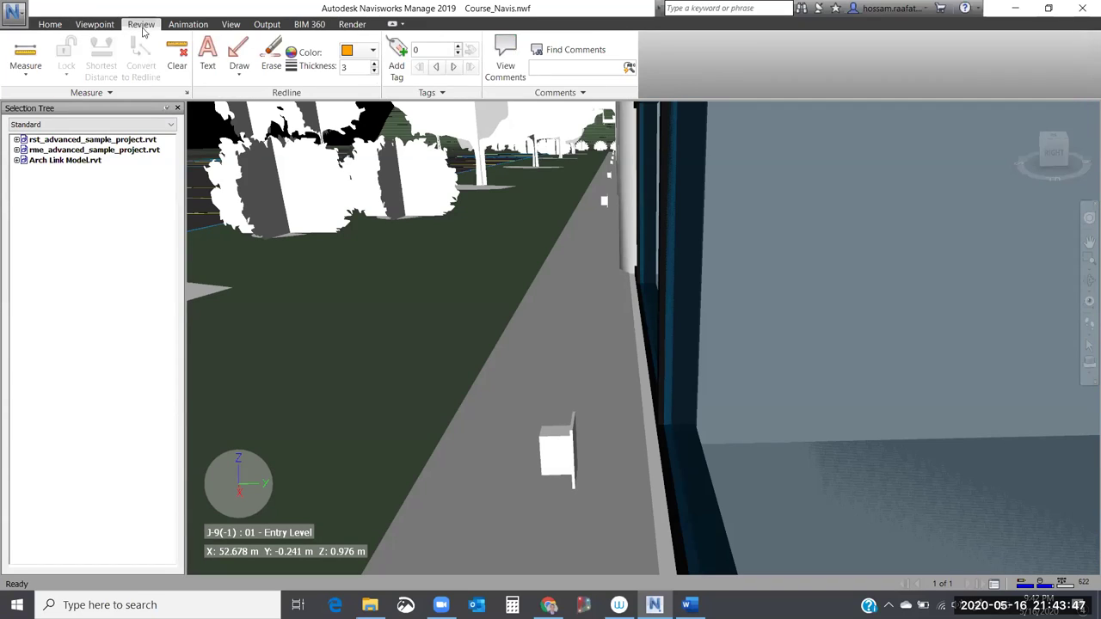
{"action": "left_click", "coordinate": [238, 74]}
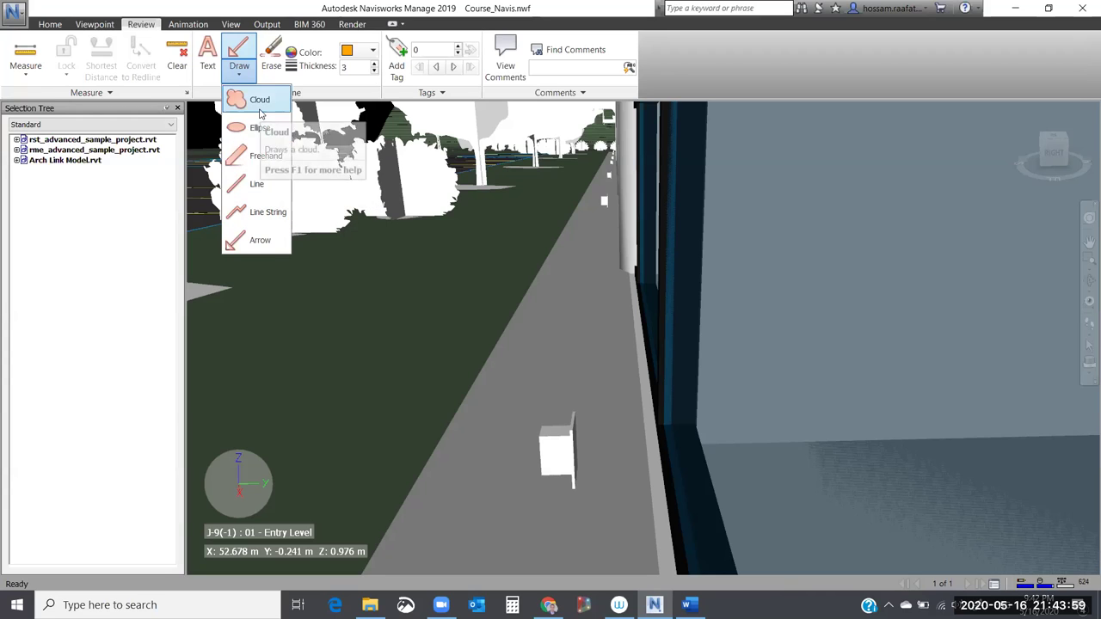
{"action": "left_click", "coordinate": [256, 100]}
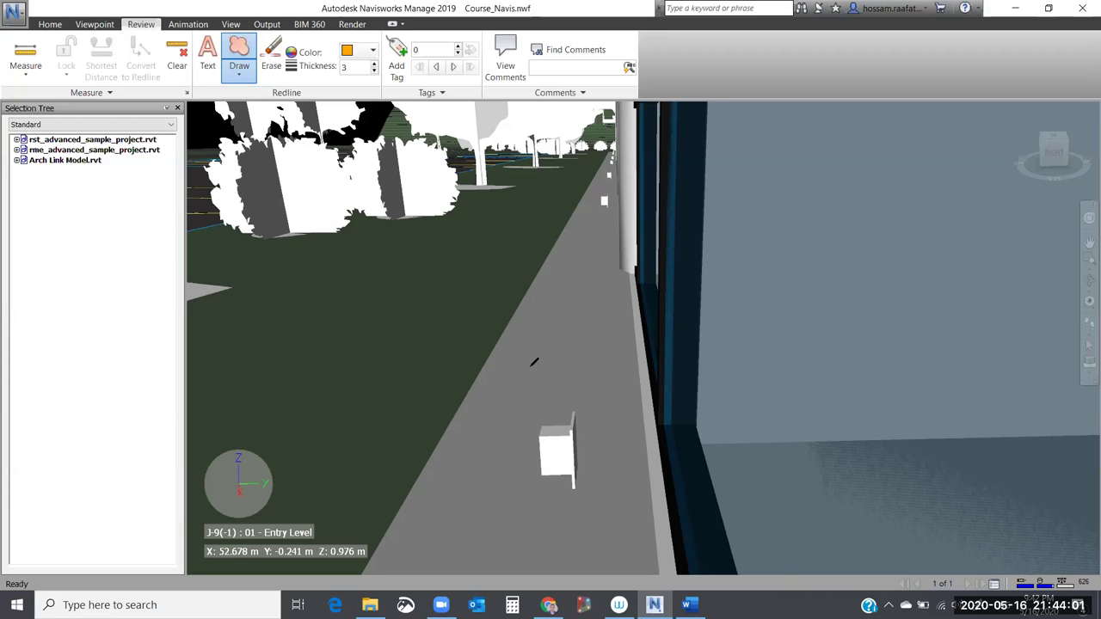
{"action": "mouse_move", "coordinate": [543, 336]}
{"action": "left_mouse_down"}
{"action": "mouse_move", "coordinate": [583, 362]}
{"action": "mouse_move", "coordinate": [615, 422]}
{"action": "mouse_move", "coordinate": [622, 470]}
{"action": "mouse_move", "coordinate": [589, 532]}
{"action": "mouse_move", "coordinate": [528, 538]}
{"action": "mouse_move", "coordinate": [491, 452]}
{"action": "mouse_move", "coordinate": [535, 360]}
{"action": "left_mouse_up"}
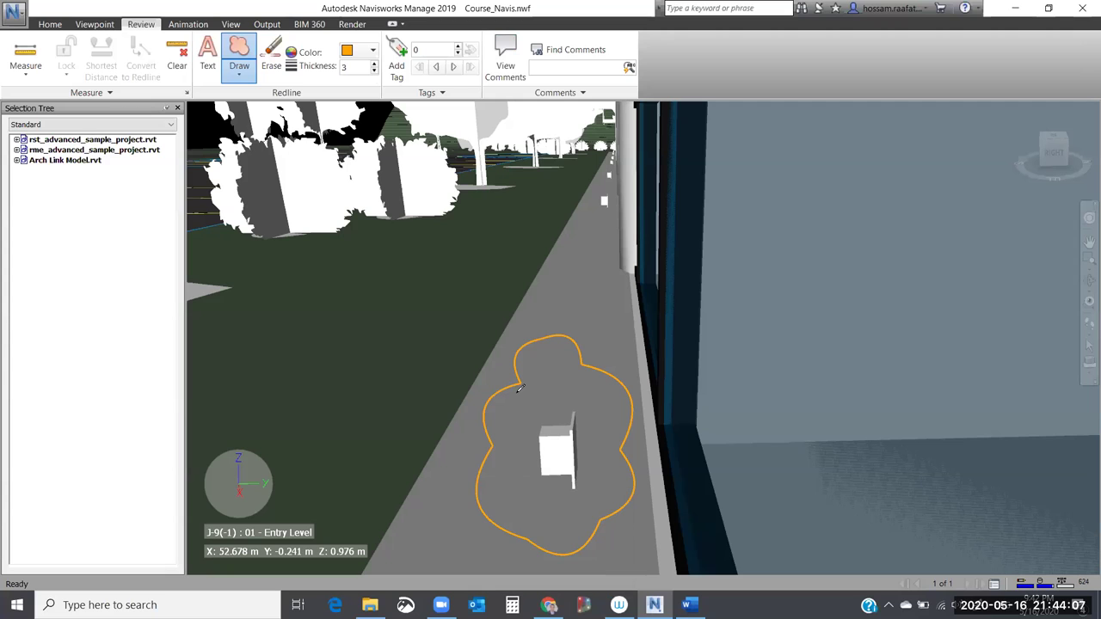
{"action": "left_click", "coordinate": [94, 24]}
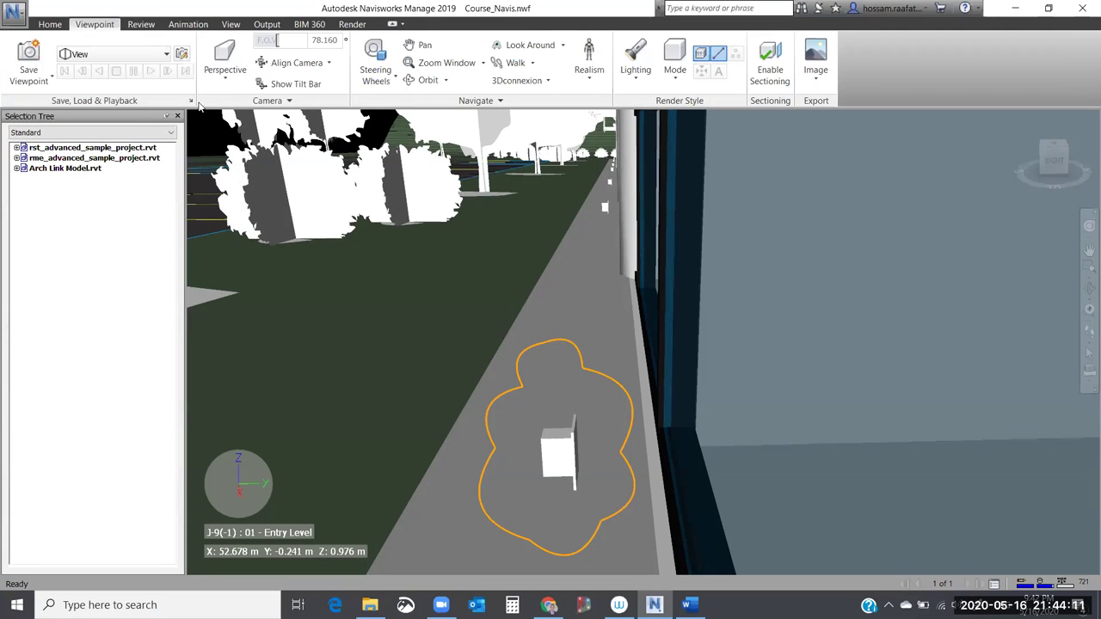
{"action": "left_click", "coordinate": [191, 101]}
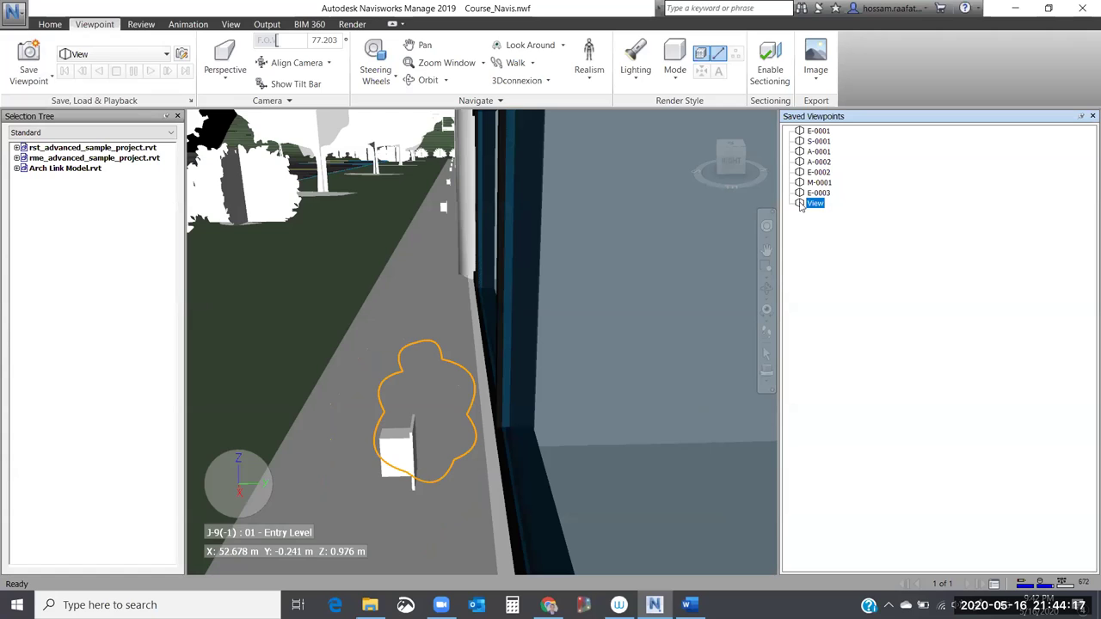
Delete the View viewpoint and redraw a point-by-point revision cloud around the fixture.
{"action": "key", "text": "Delete"}
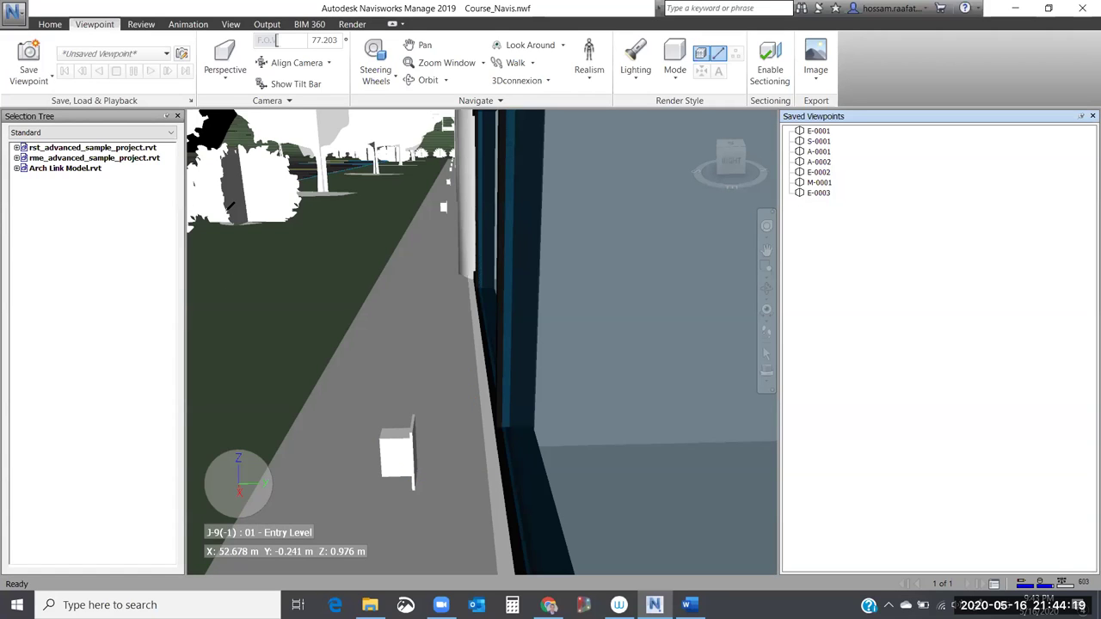
{"action": "left_click", "coordinate": [394, 376]}
{"action": "left_click", "coordinate": [434, 396]}
{"action": "left_click", "coordinate": [434, 502]}
{"action": "left_click", "coordinate": [355, 507]}
{"action": "left_click", "coordinate": [338, 417]}
{"action": "left_click", "coordinate": [359, 382]}
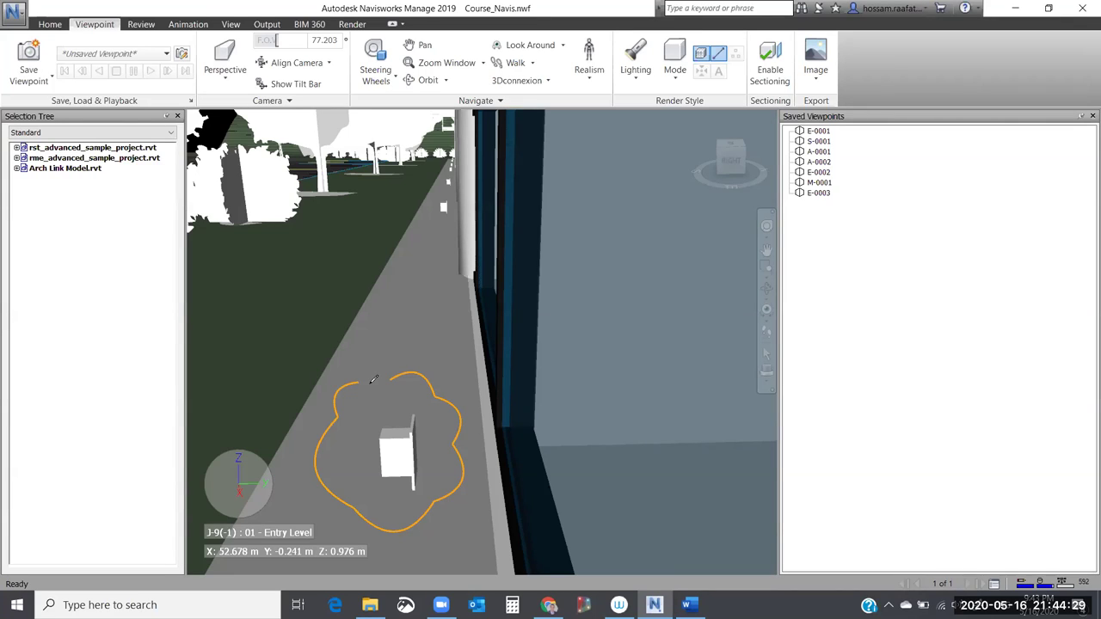
{"action": "right_click", "coordinate": [373, 379]}
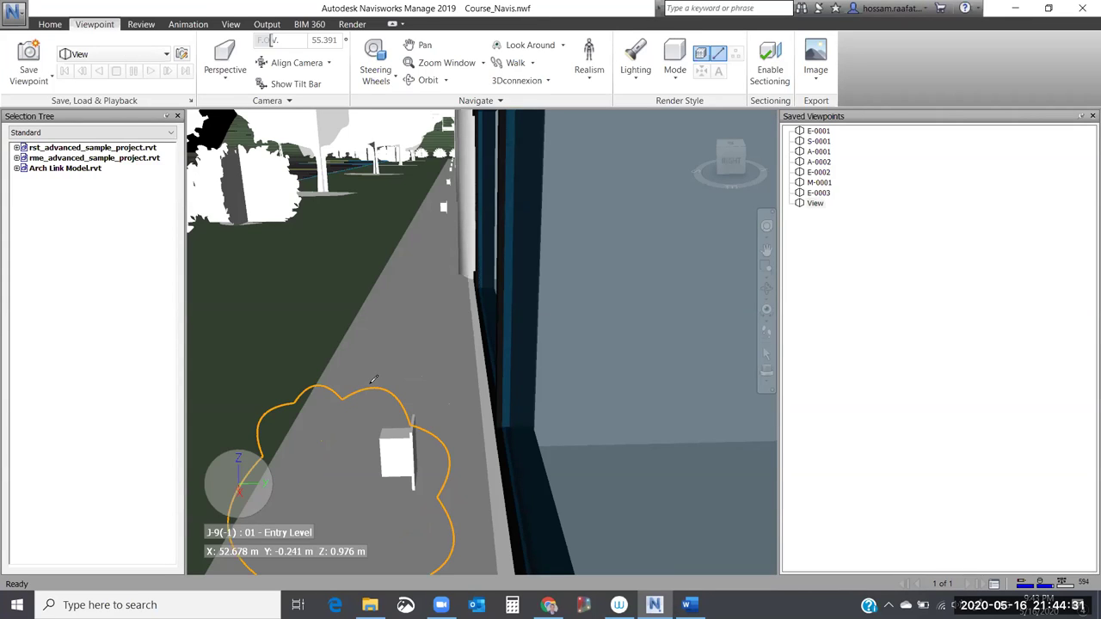
Reselect the new View viewpoint and begin a cloud around the distant fixture.
{"action": "left_click", "coordinate": [819, 205]}
{"action": "scroll", "coordinate": [460, 319], "scroll_direction": "up", "scroll_amount": 6}
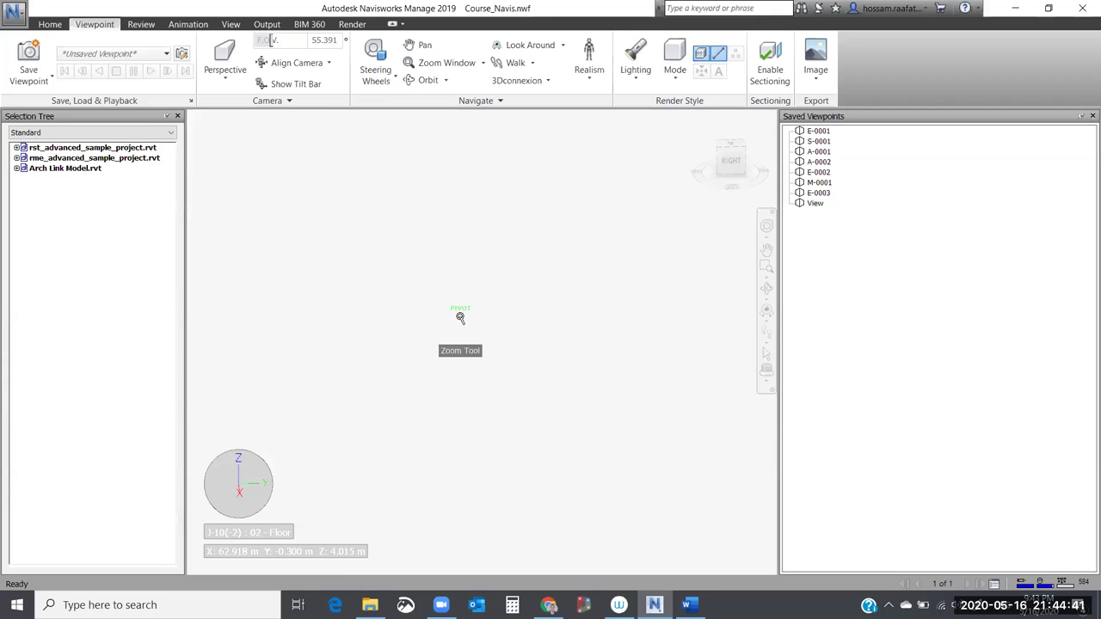
{"action": "scroll", "coordinate": [737, 238], "scroll_direction": "down", "scroll_amount": 5}
{"action": "left_click", "coordinate": [812, 203]}
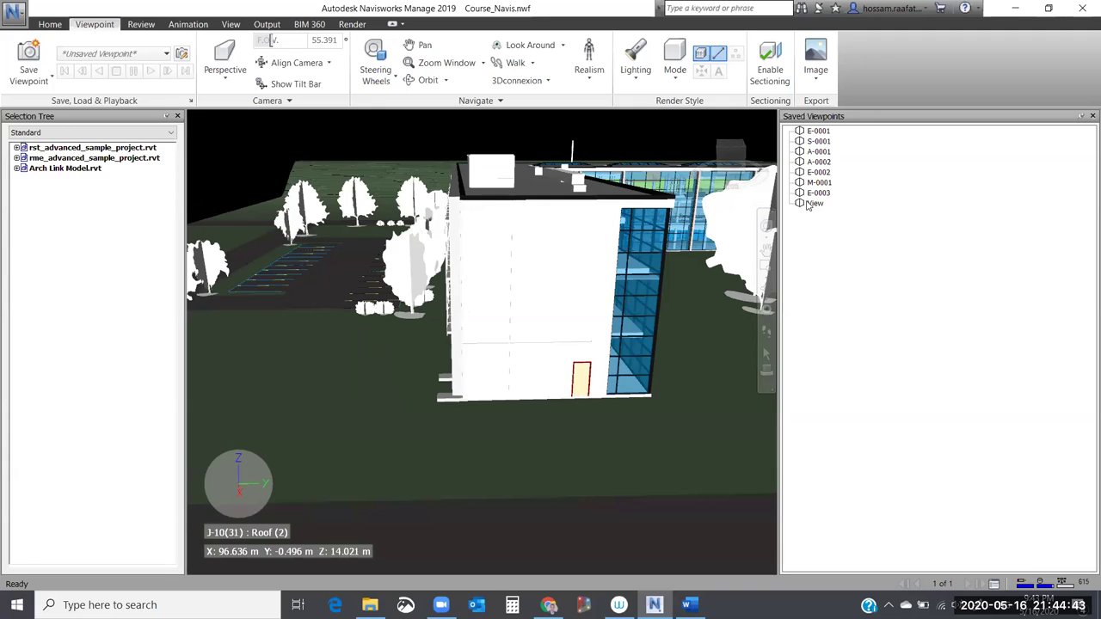
{"action": "left_click", "coordinate": [808, 204]}
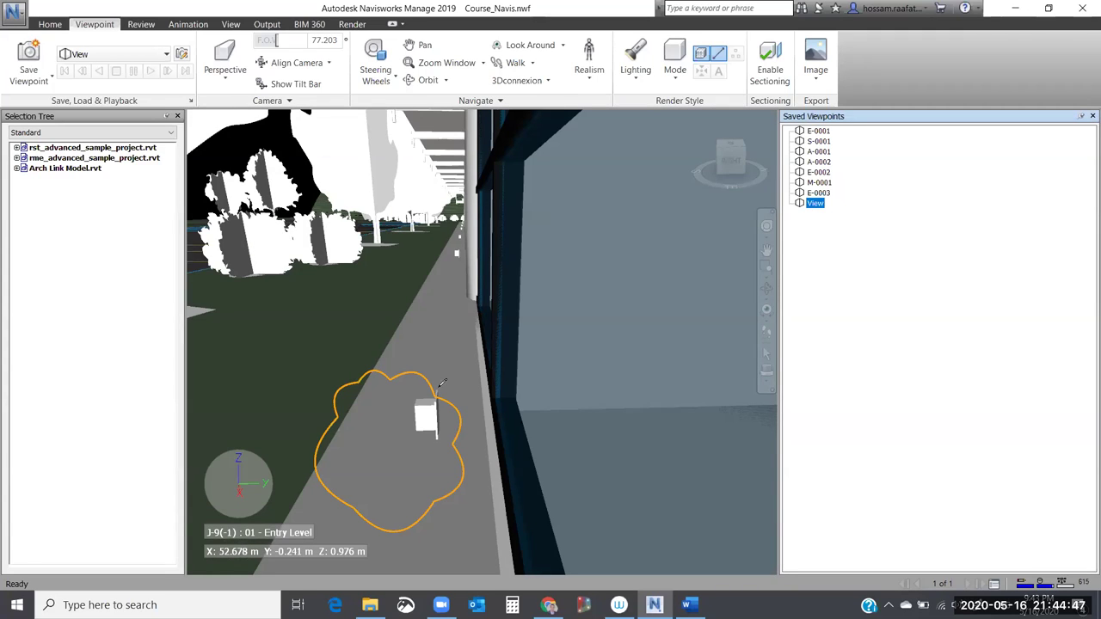
{"action": "left_click", "coordinate": [459, 244]}
Close the distant fixture's cloud and reload View showing both revision clouds.
{"action": "right_click", "coordinate": [447, 255]}
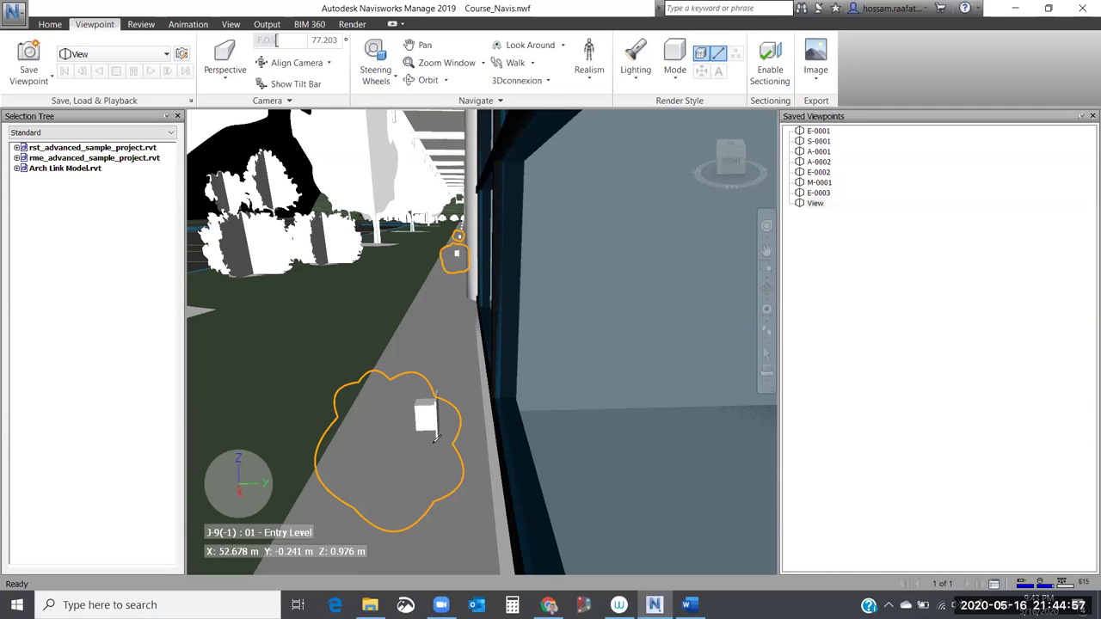
{"action": "scroll", "coordinate": [286, 404], "scroll_direction": "down", "scroll_amount": 1}
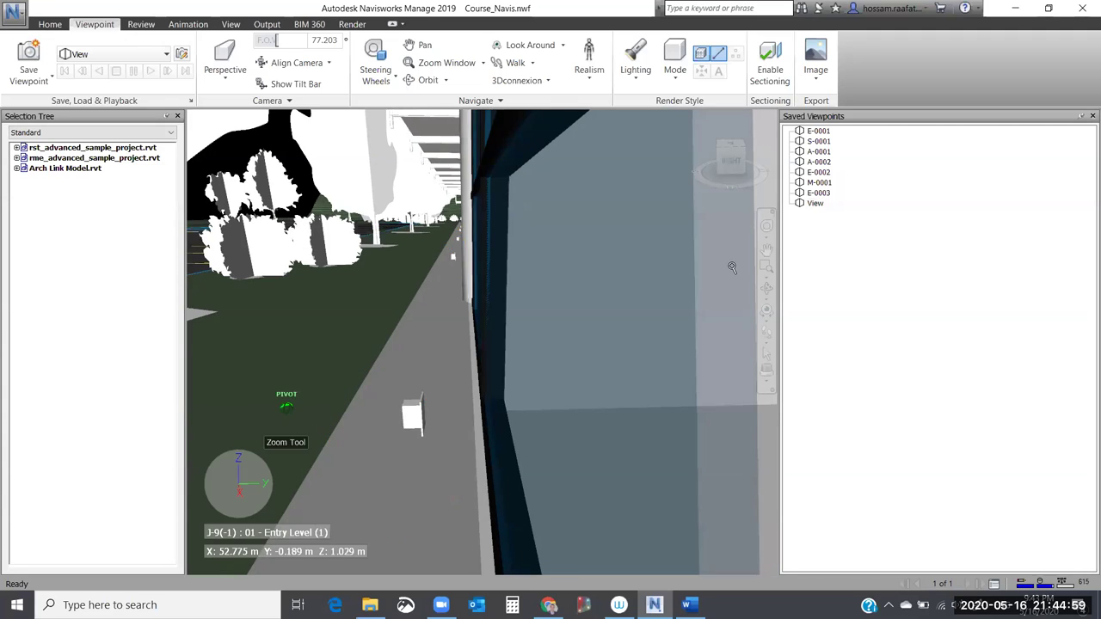
{"action": "left_click", "coordinate": [814, 204]}
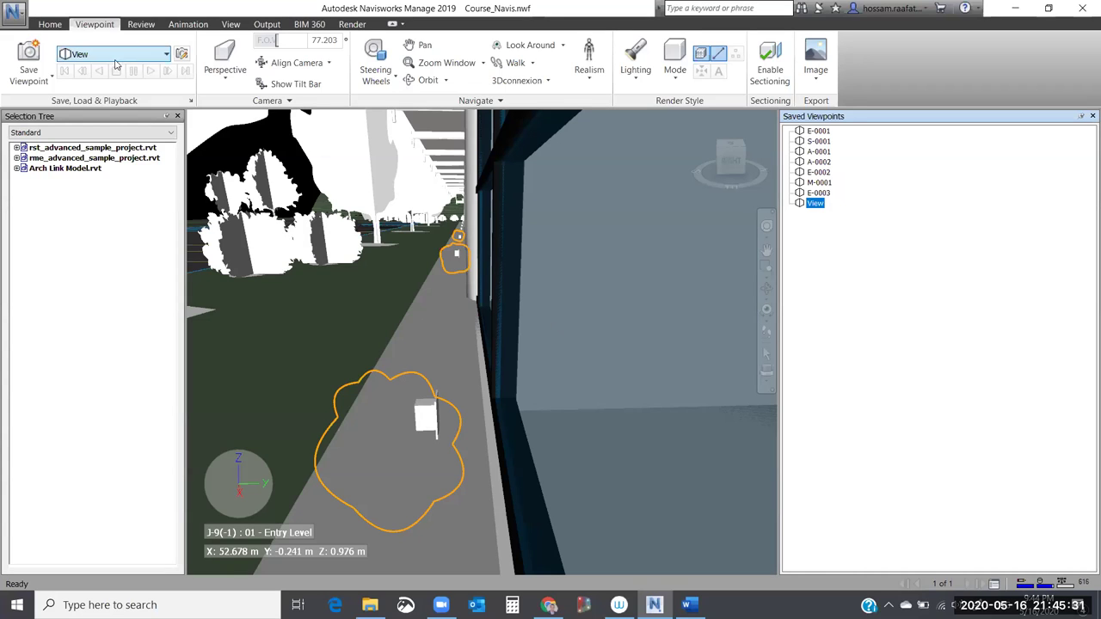
Tag the larger cloud as tag 1 commented 'kindly review the electrical fixture location, unhosted element'.
{"action": "left_click", "coordinate": [141, 24]}
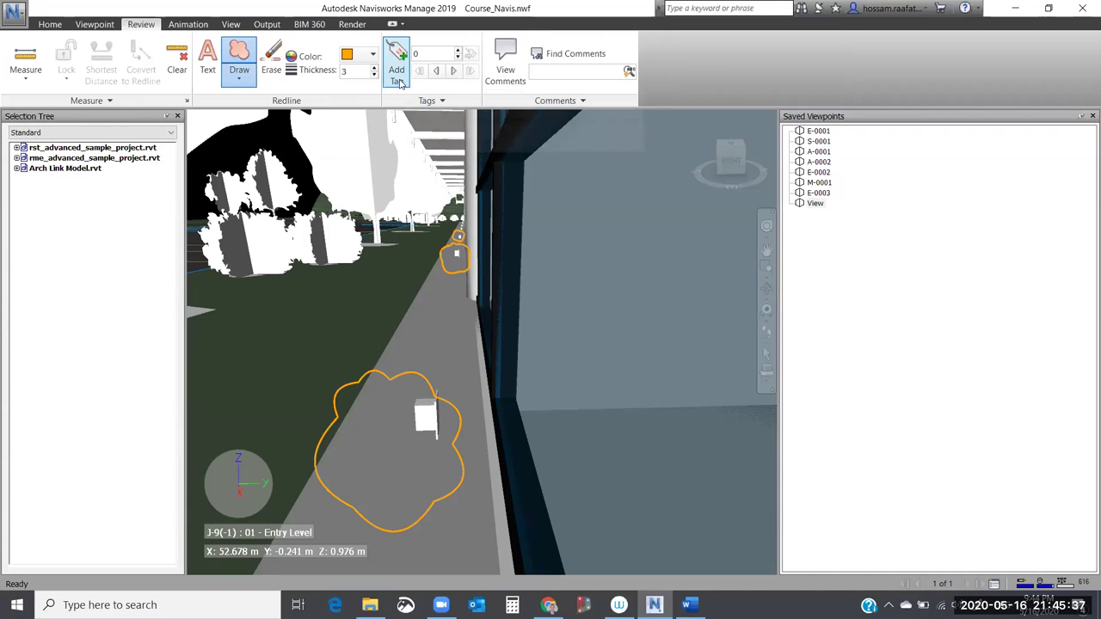
{"action": "right_click", "coordinate": [806, 205]}
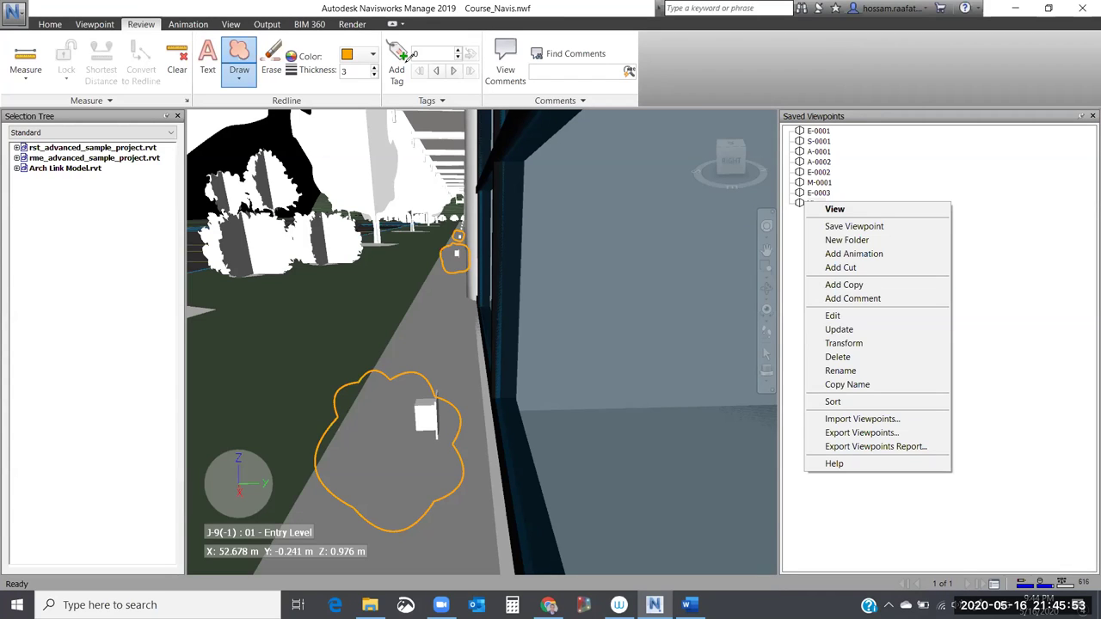
{"action": "left_click", "coordinate": [536, 34]}
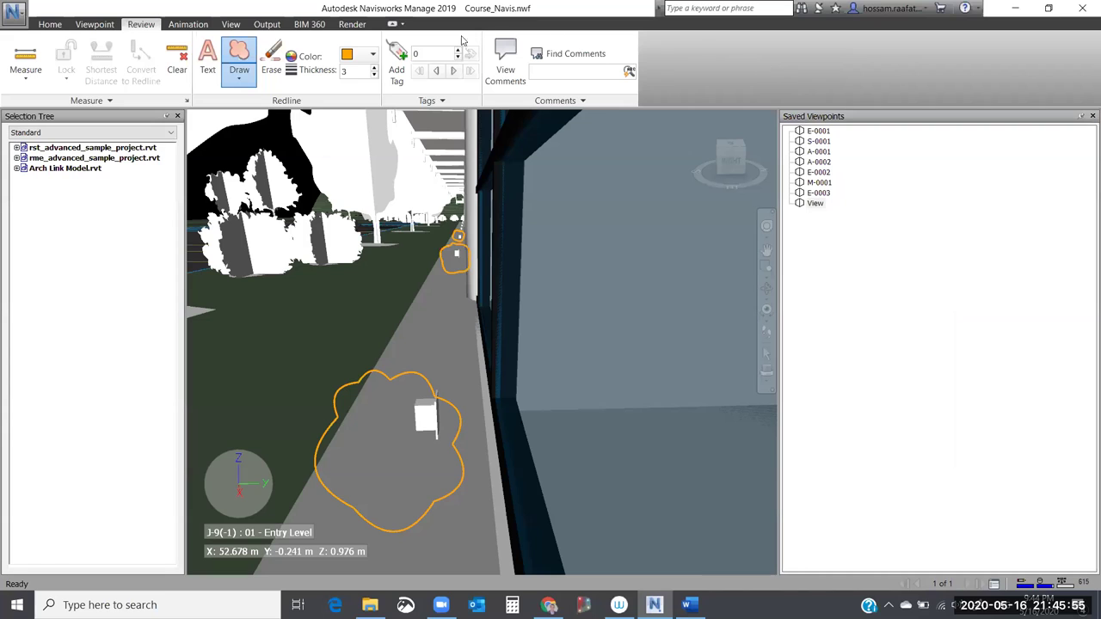
{"action": "left_click", "coordinate": [397, 62]}
{"action": "left_click", "coordinate": [405, 386]}
{"action": "left_click", "coordinate": [568, 281]}
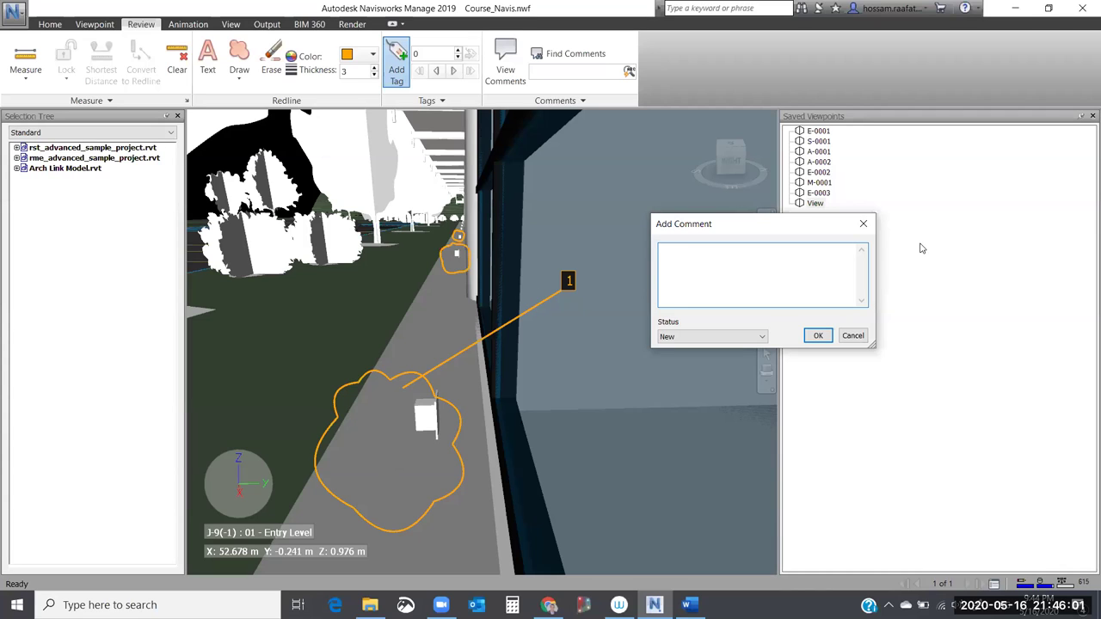
{"action": "type", "text": "kind"}
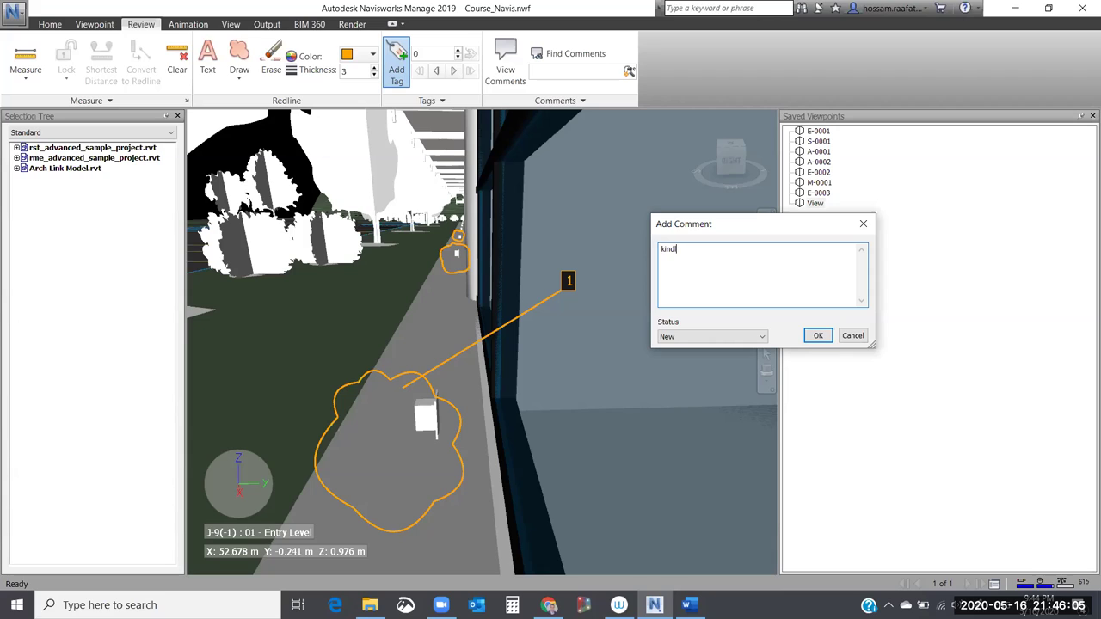
{"action": "type", "text": "ly review the electrical fixture loca"}
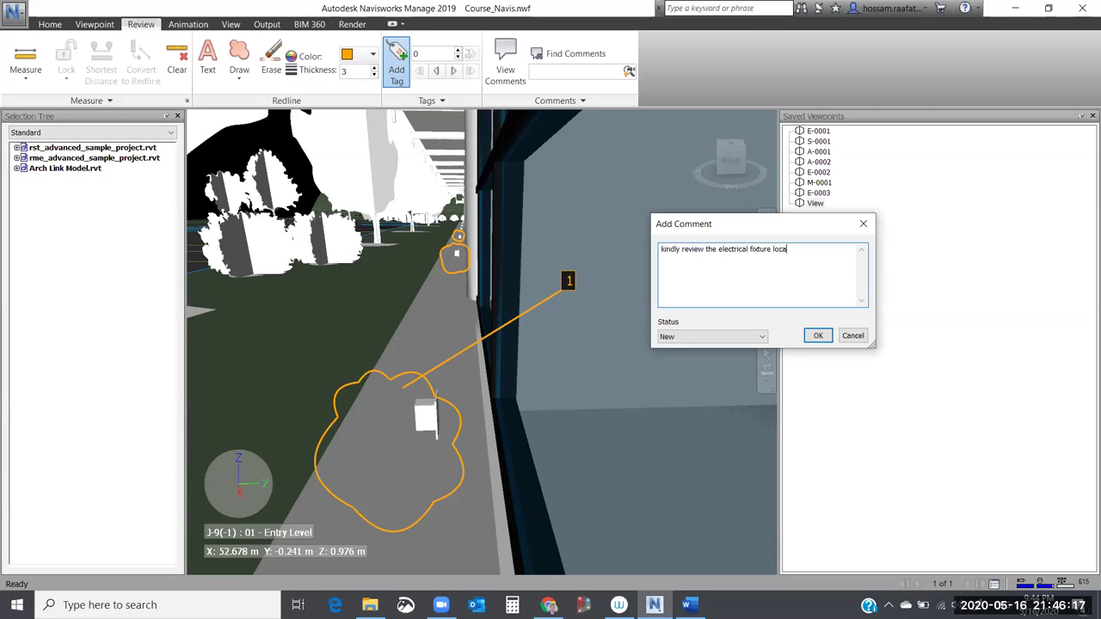
{"action": "type", "text": "tion, unhosted element"}
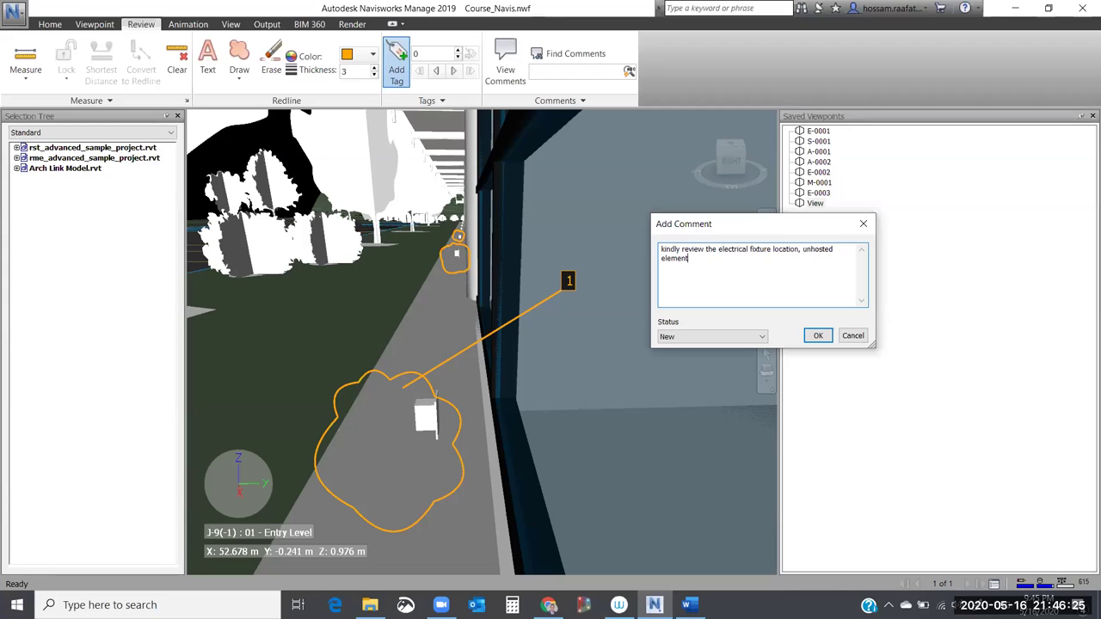
{"action": "key", "text": "Return"}
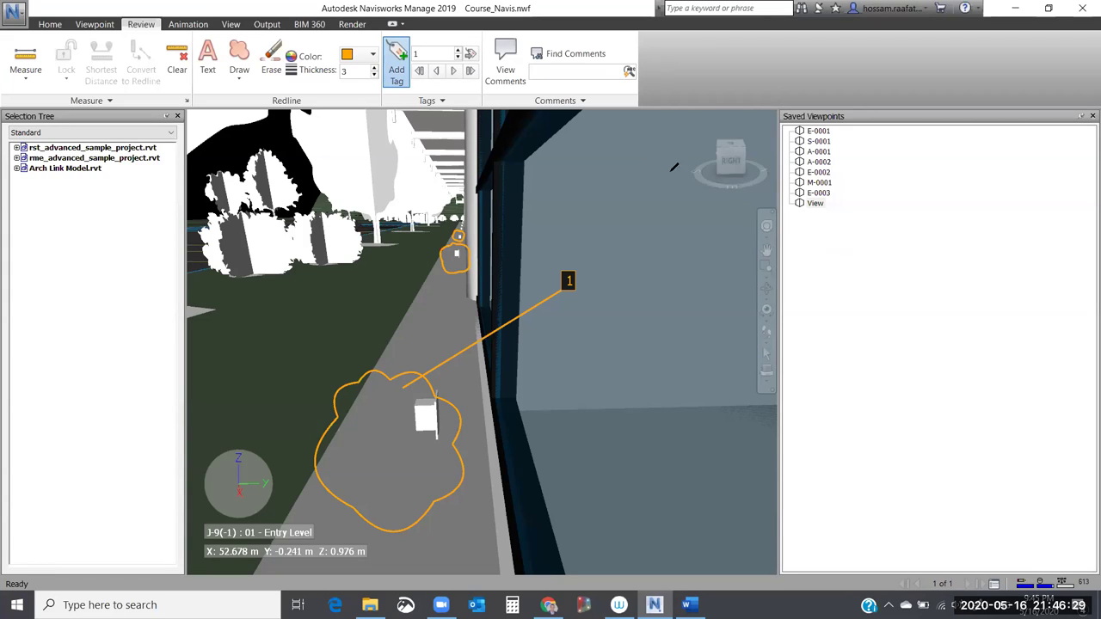
Show the Comments list and add 'for Electrical, cjick the hosted element' to View as comment 8.
{"action": "left_click", "coordinate": [512, 62]}
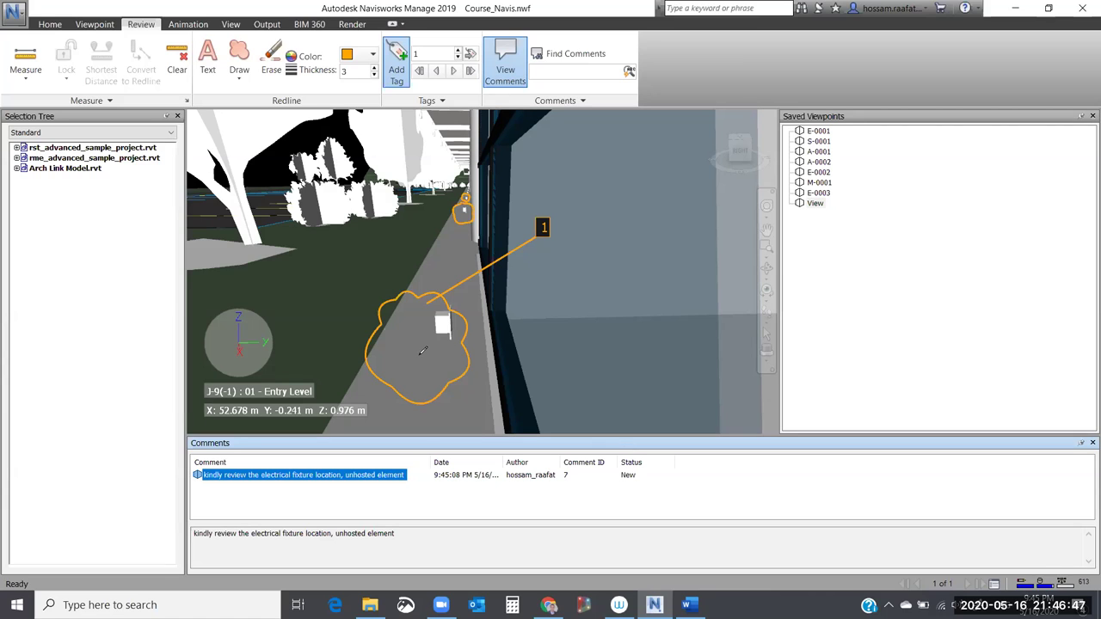
{"action": "left_click", "coordinate": [815, 204]}
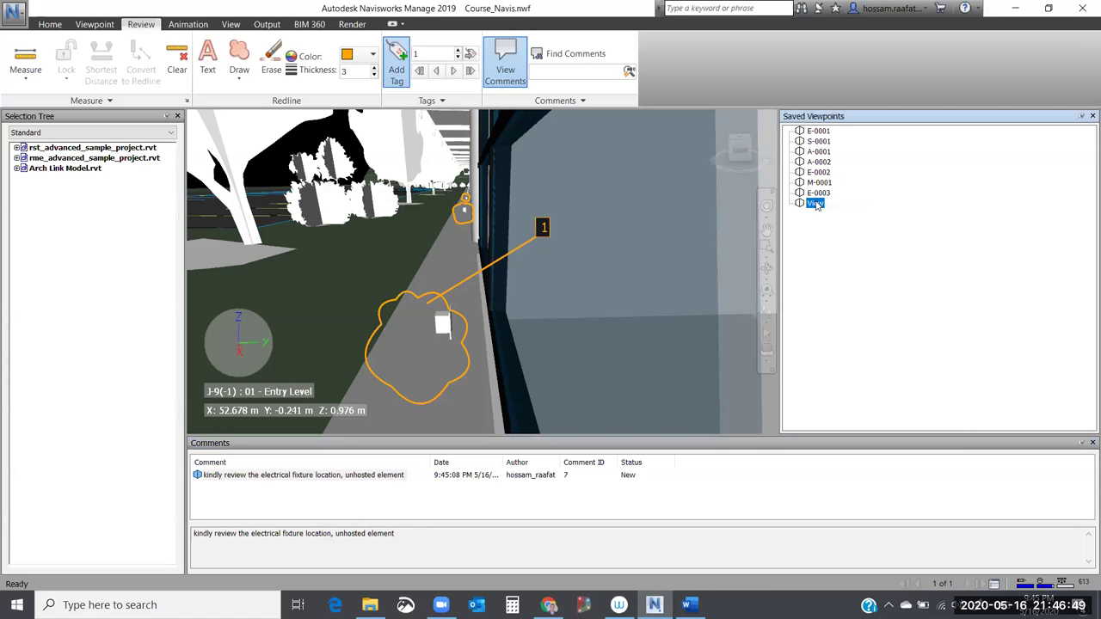
{"action": "right_click", "coordinate": [815, 205]}
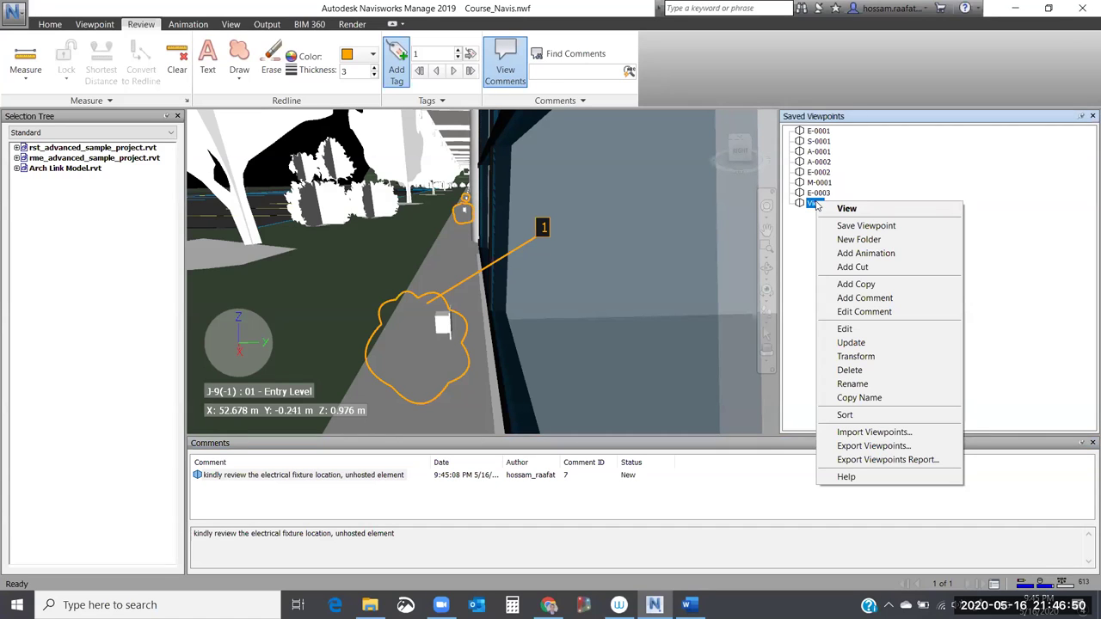
{"action": "left_click", "coordinate": [899, 298]}
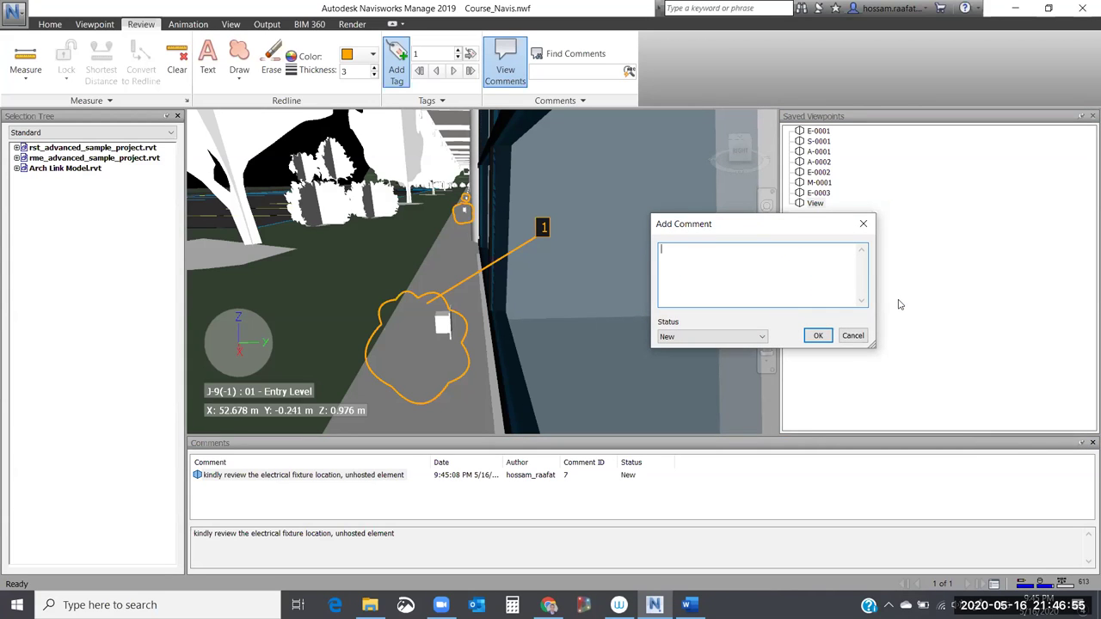
{"action": "type", "text": "for Electrical, cjick the hosted"}
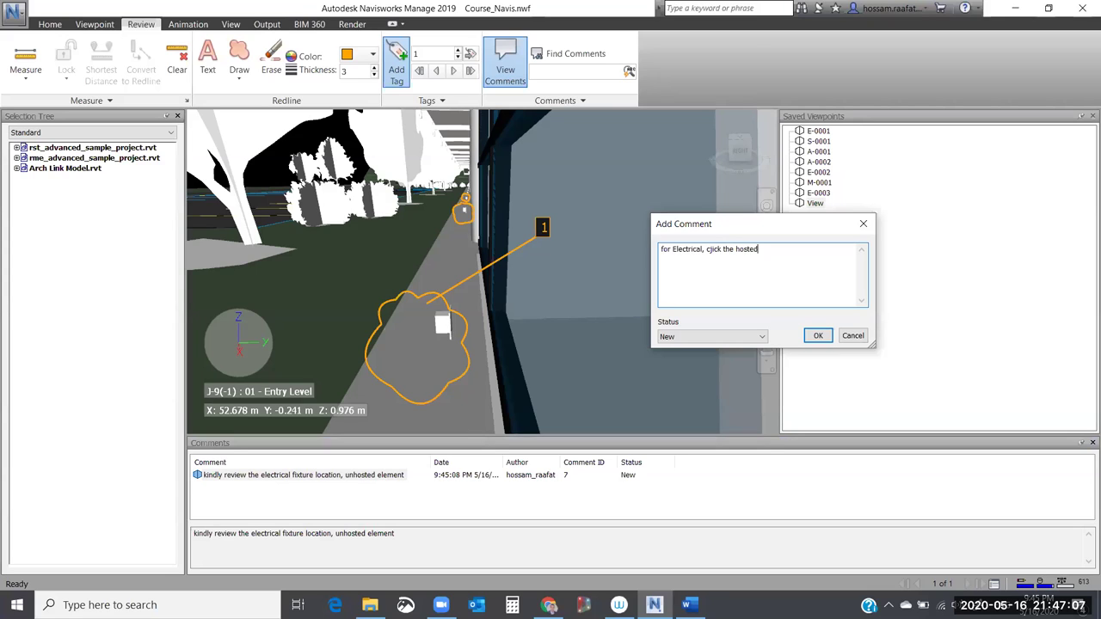
{"action": "type", "text": " element"}
{"action": "key", "text": "Return"}
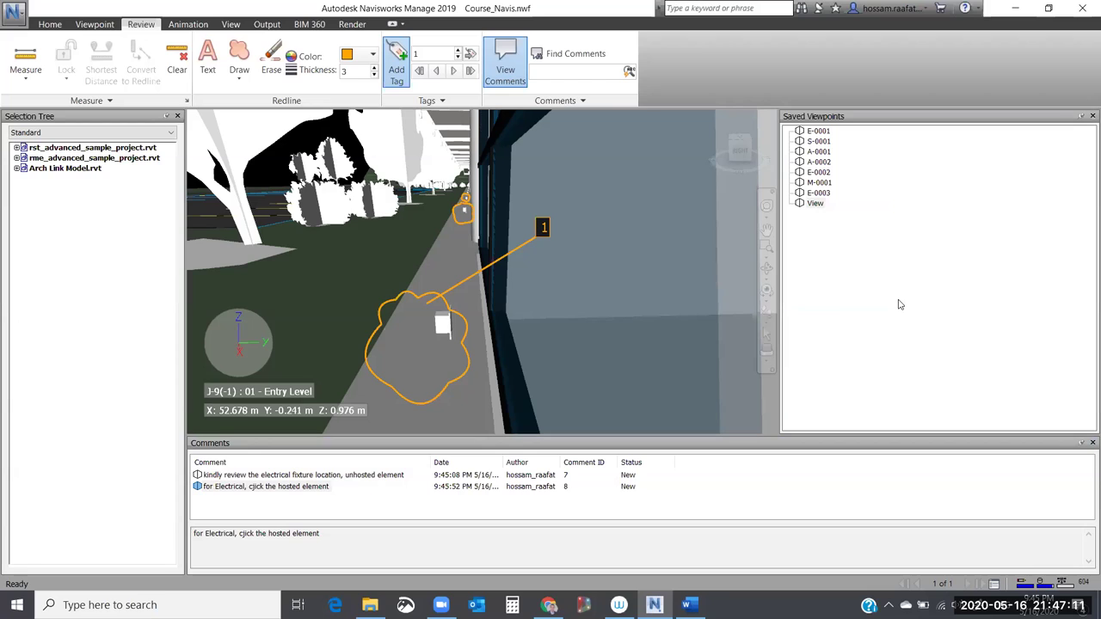
Widen the Comments list's Date column so comments 7 and 8 show full dates.
{"action": "left_click_drag", "start_coordinate": [503, 462], "coordinate": [567, 462]}
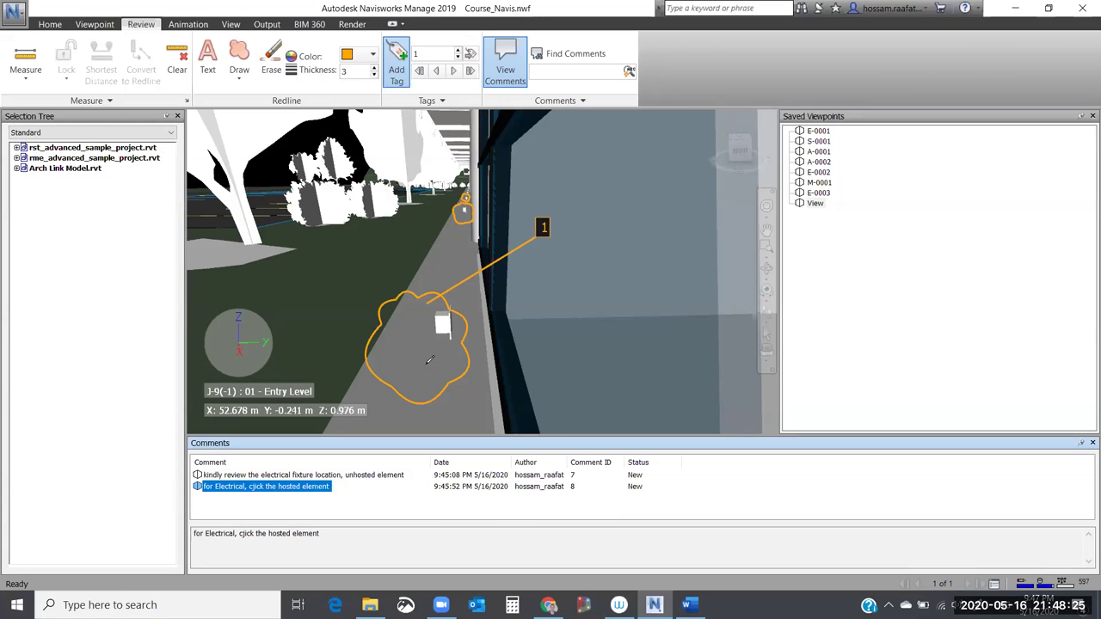
Zoom and pan into the glazed corridor on 01 - Entry Level, then enable redline Draw.
{"action": "scroll", "coordinate": [676, 360], "scroll_direction": "down", "scroll_amount": 1}
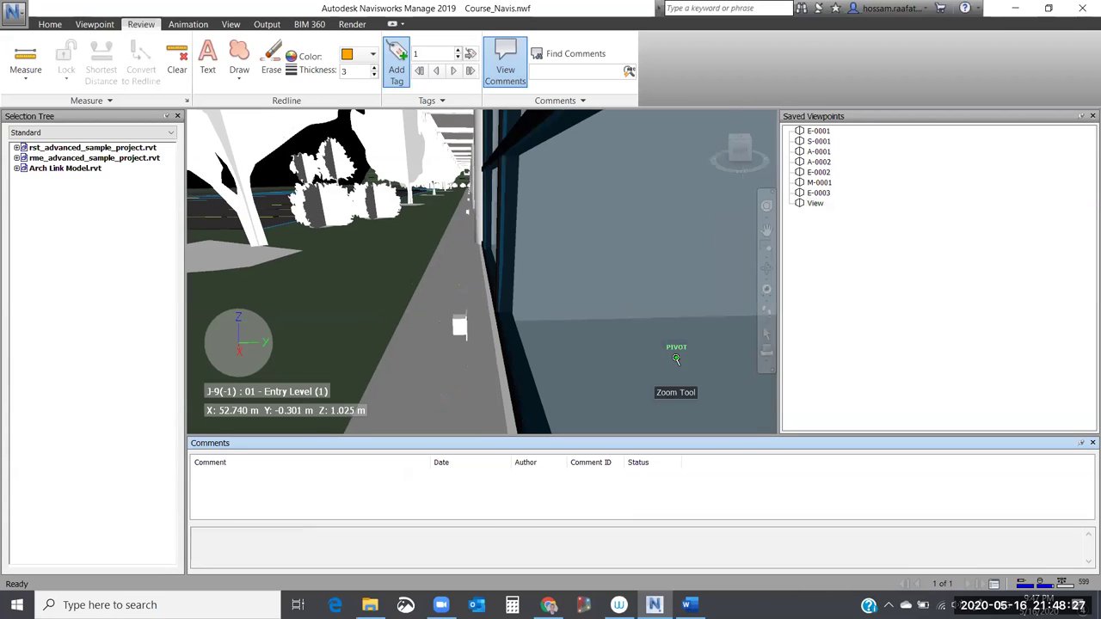
{"action": "scroll", "coordinate": [676, 360], "scroll_direction": "up", "scroll_amount": 5}
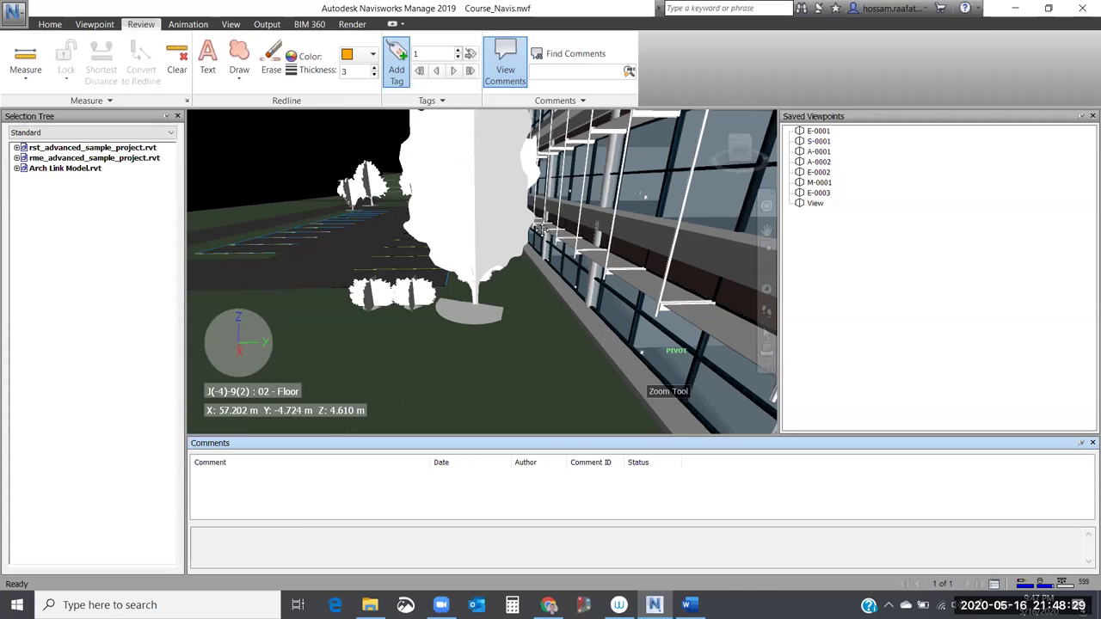
{"action": "scroll", "coordinate": [516, 232], "scroll_direction": "down", "scroll_amount": 5}
{"action": "middle_click_drag", "start_coordinate": [264, 221], "coordinate": [290, 250]}
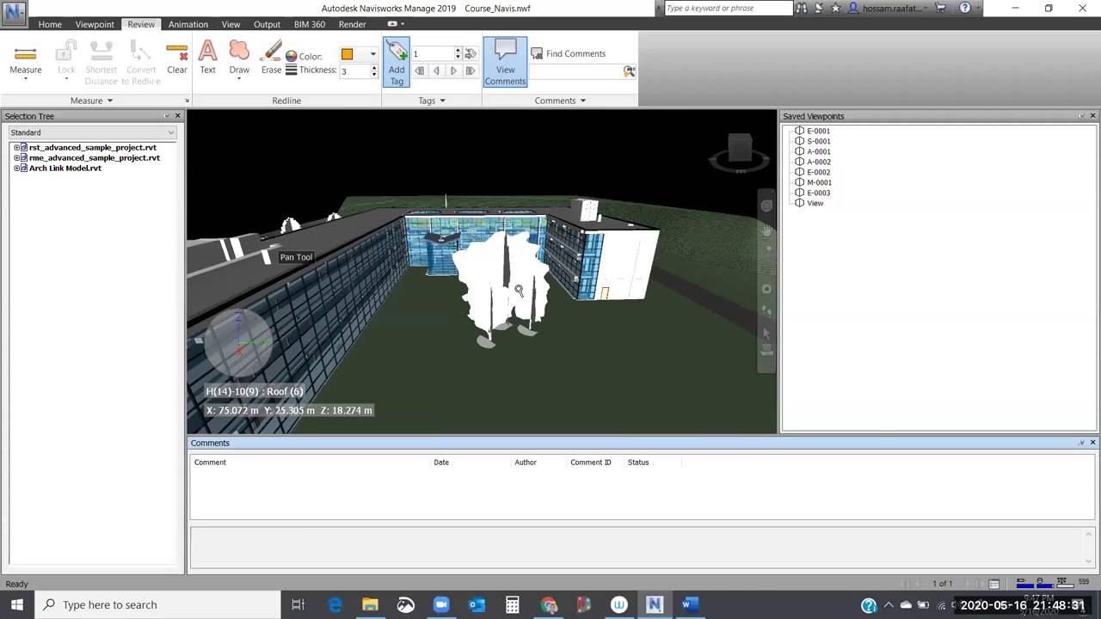
{"action": "scroll", "coordinate": [518, 290], "scroll_direction": "up", "scroll_amount": 6}
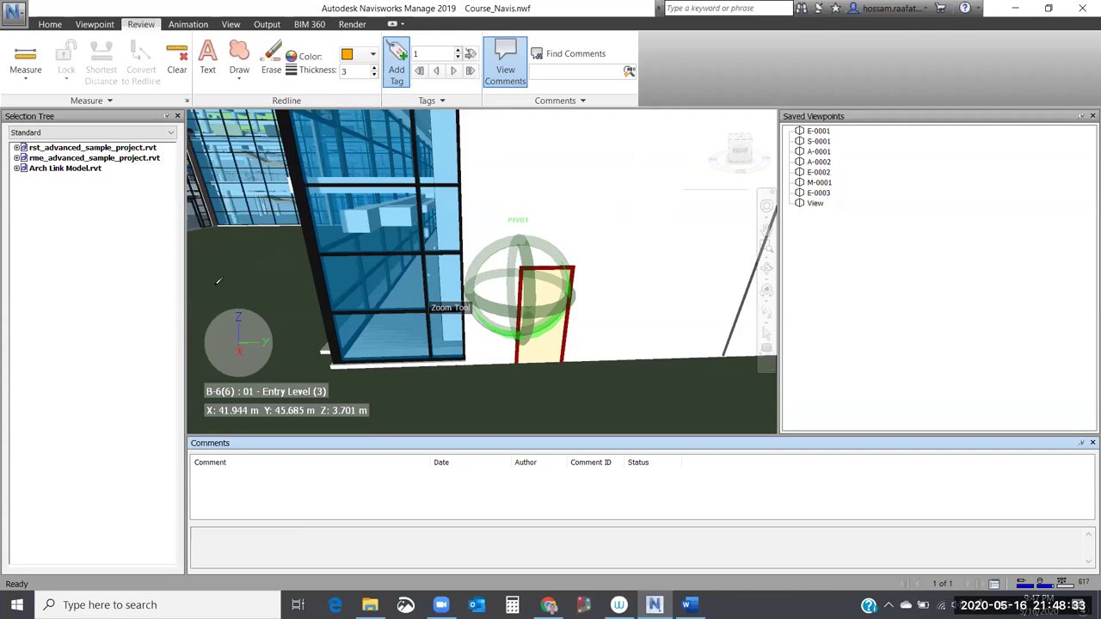
{"action": "scroll", "coordinate": [403, 304], "scroll_direction": "up", "scroll_amount": 5}
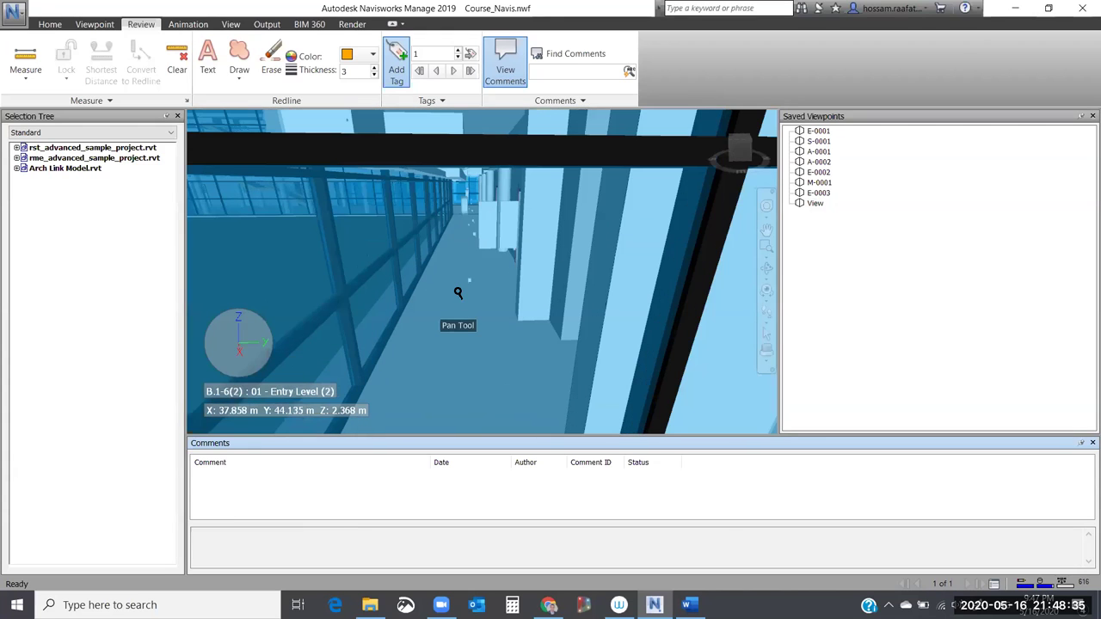
{"action": "scroll", "coordinate": [450, 287], "scroll_direction": "up", "scroll_amount": 4}
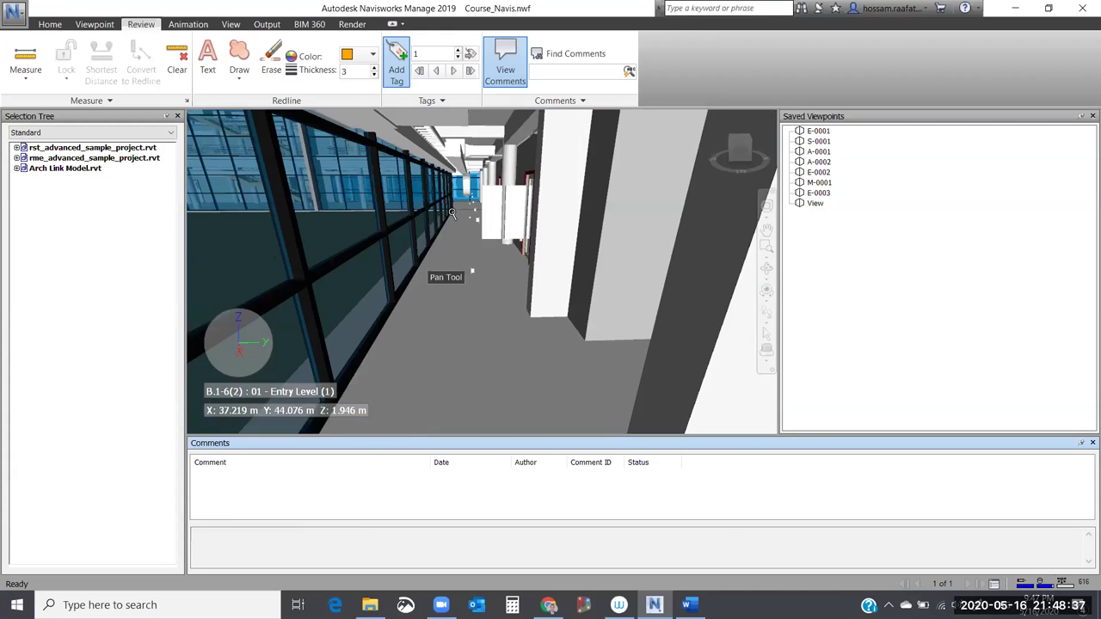
{"action": "scroll", "coordinate": [452, 207], "scroll_direction": "up", "scroll_amount": 3}
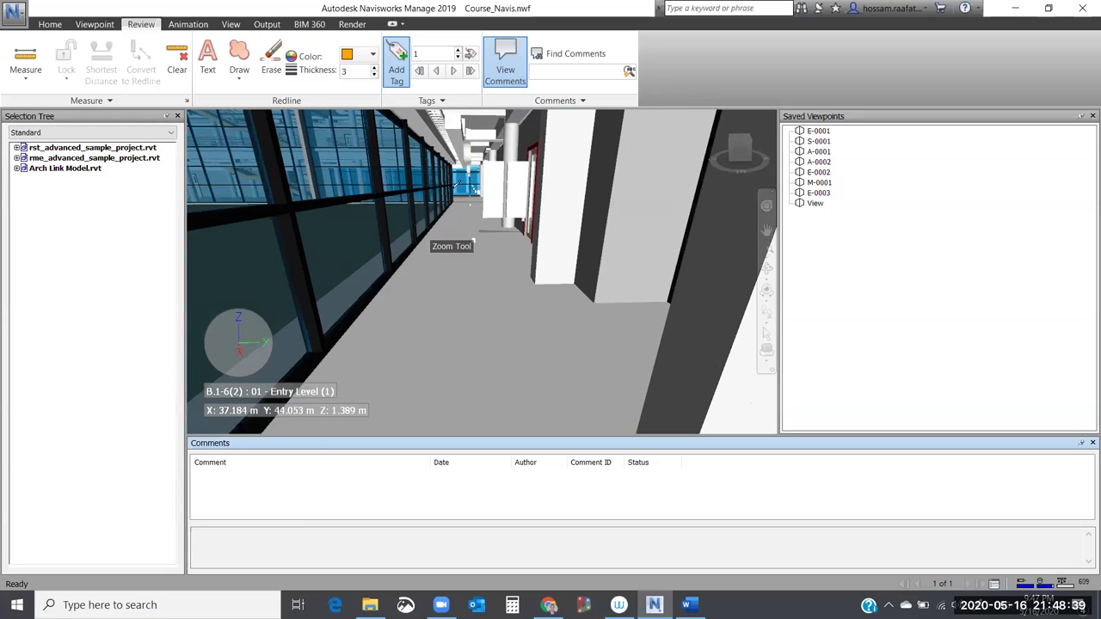
{"action": "left_click", "coordinate": [239, 50]}
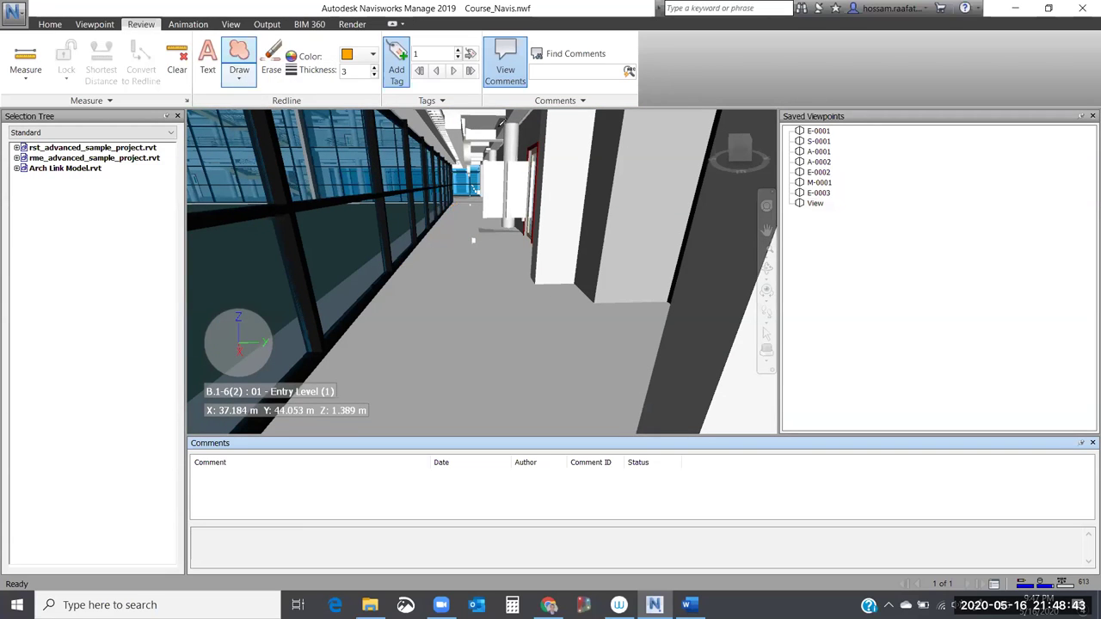
Draw two orange redline arrows pointing at the small floor fixture and the white wall element.
{"action": "left_click", "coordinate": [241, 48]}
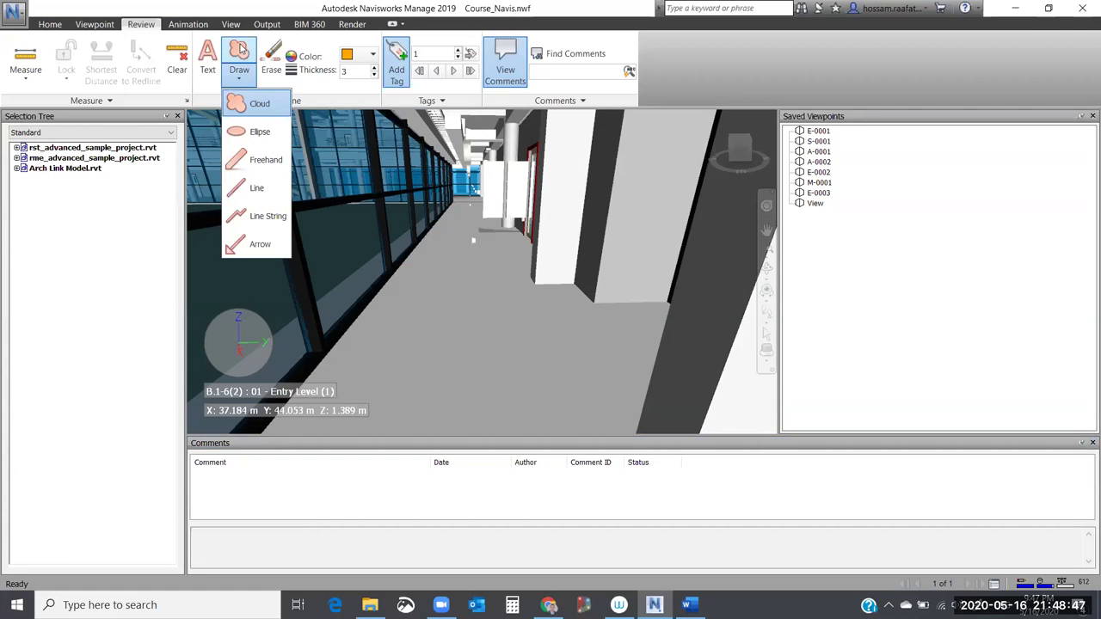
{"action": "left_click", "coordinate": [258, 244]}
{"action": "left_click_drag", "start_coordinate": [413, 299], "coordinate": [473, 240]}
{"action": "left_click_drag", "start_coordinate": [470, 167], "coordinate": [496, 174]}
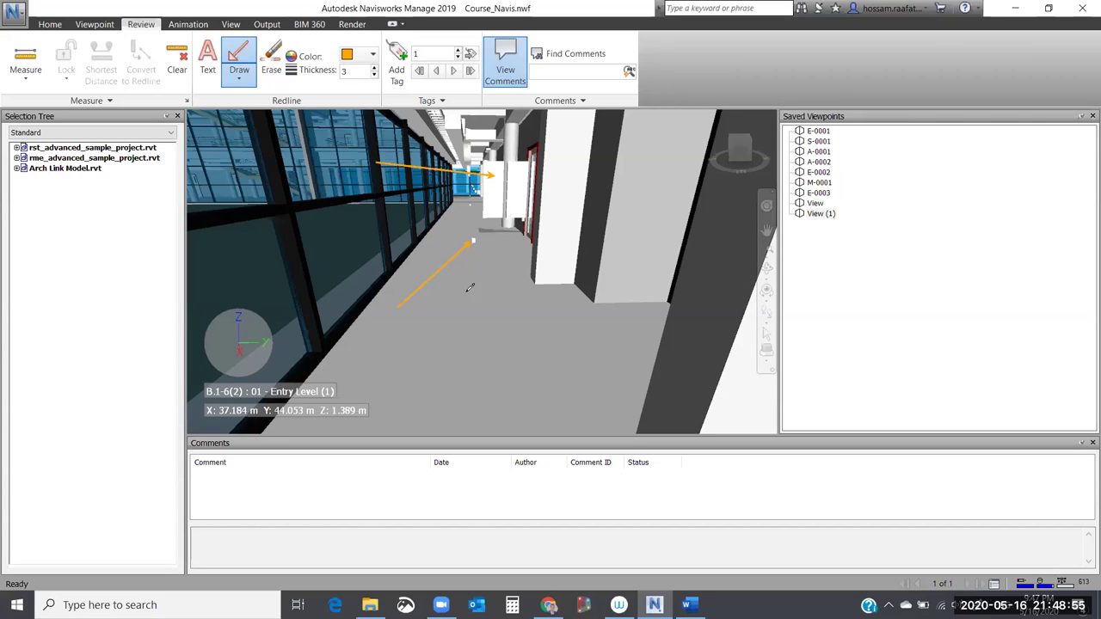
Add the comment 'rgferwe' to the View (1) viewpoint.
{"action": "right_click", "coordinate": [816, 215]}
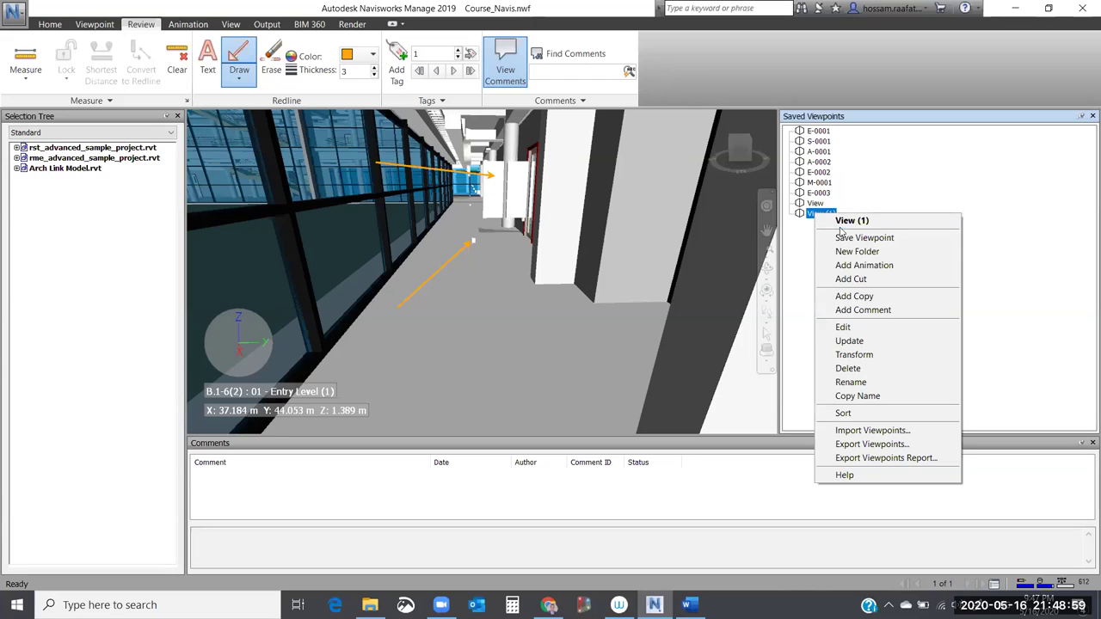
{"action": "left_click", "coordinate": [886, 311]}
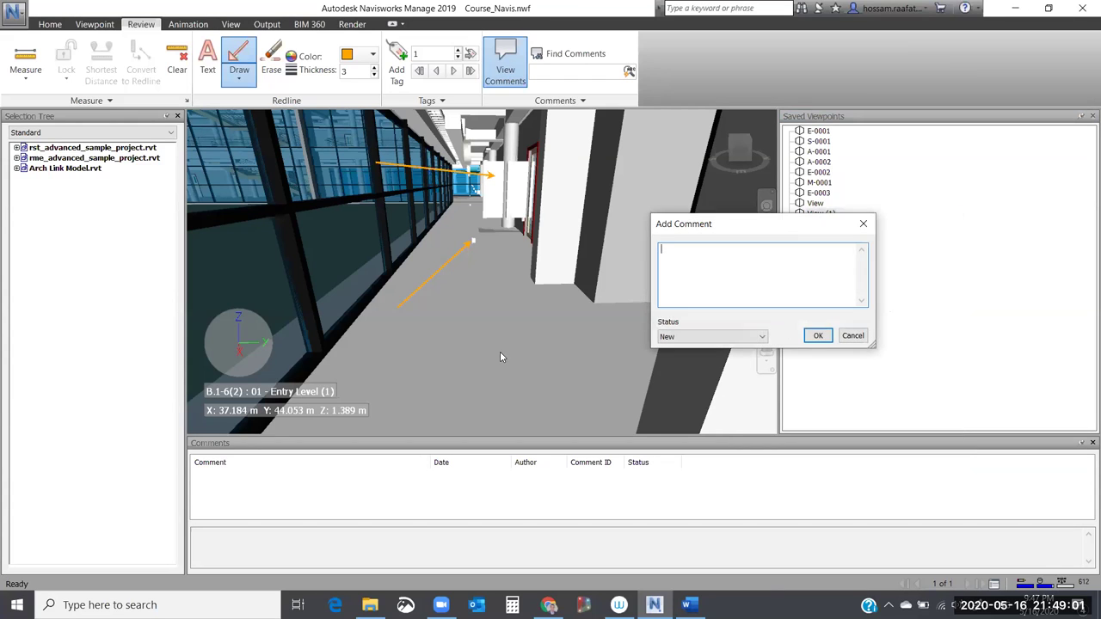
{"action": "type", "text": "rgferwe"}
{"action": "left_click", "coordinate": [818, 337]}
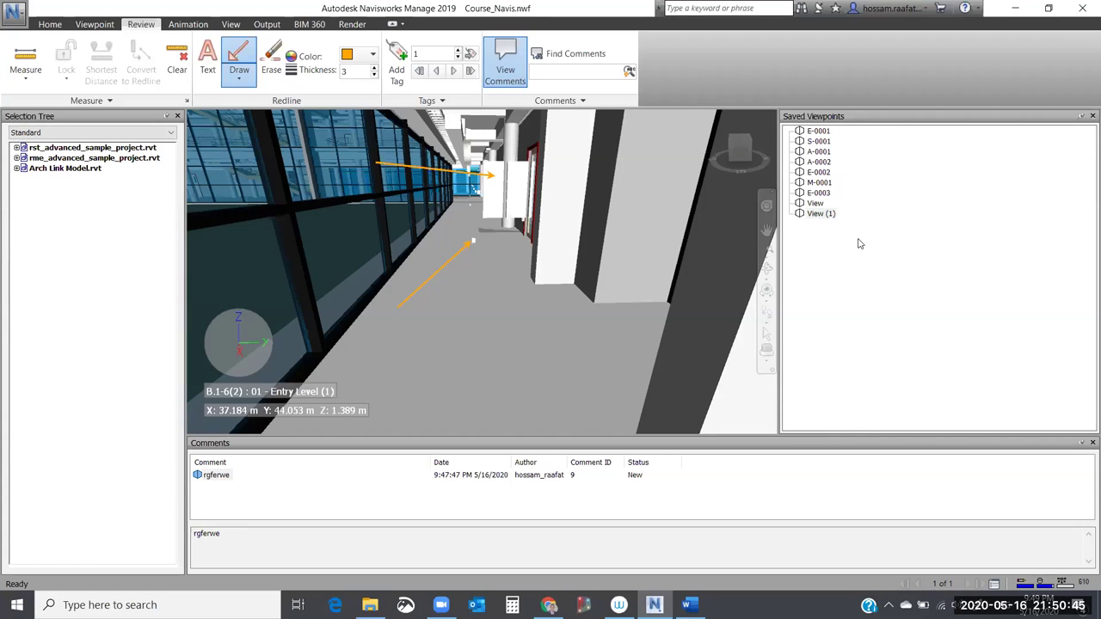
Rename viewpoint 'View' to E-0004 and 'View (1)' to E-0005, then clear the selection.
{"action": "left_click", "coordinate": [814, 203]}
{"action": "left_click", "coordinate": [817, 204]}
{"action": "type", "text": "E-"}
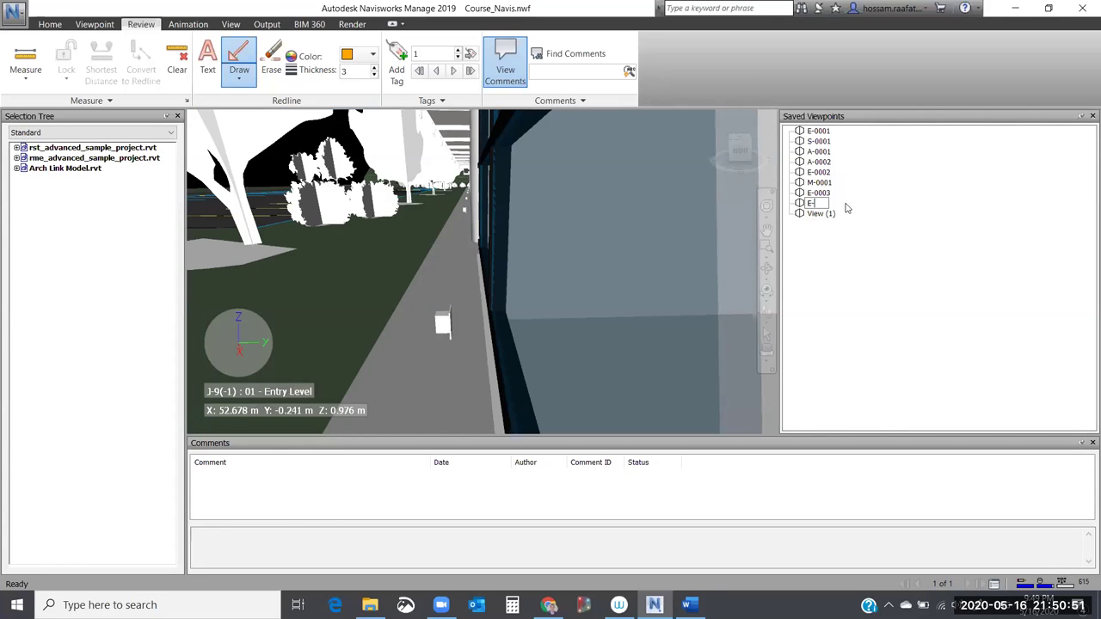
{"action": "type", "text": "0004"}
{"action": "key", "text": "Return"}
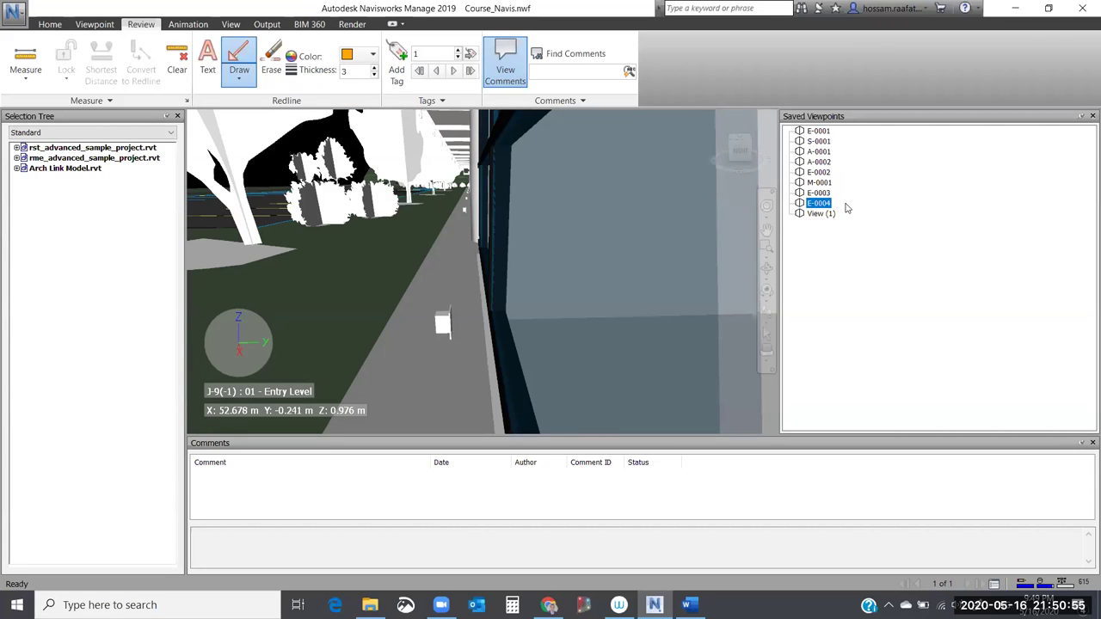
{"action": "left_click", "coordinate": [827, 214]}
{"action": "left_click", "coordinate": [822, 213]}
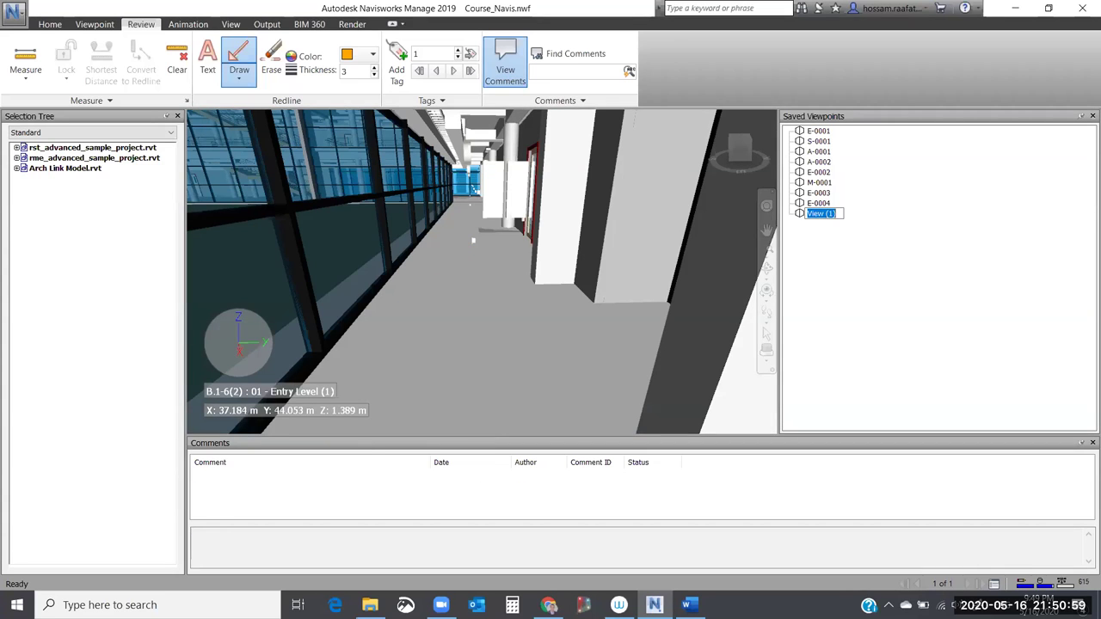
{"action": "type", "text": "E-0005"}
{"action": "key", "text": "Return"}
{"action": "left_click", "coordinate": [858, 291]}
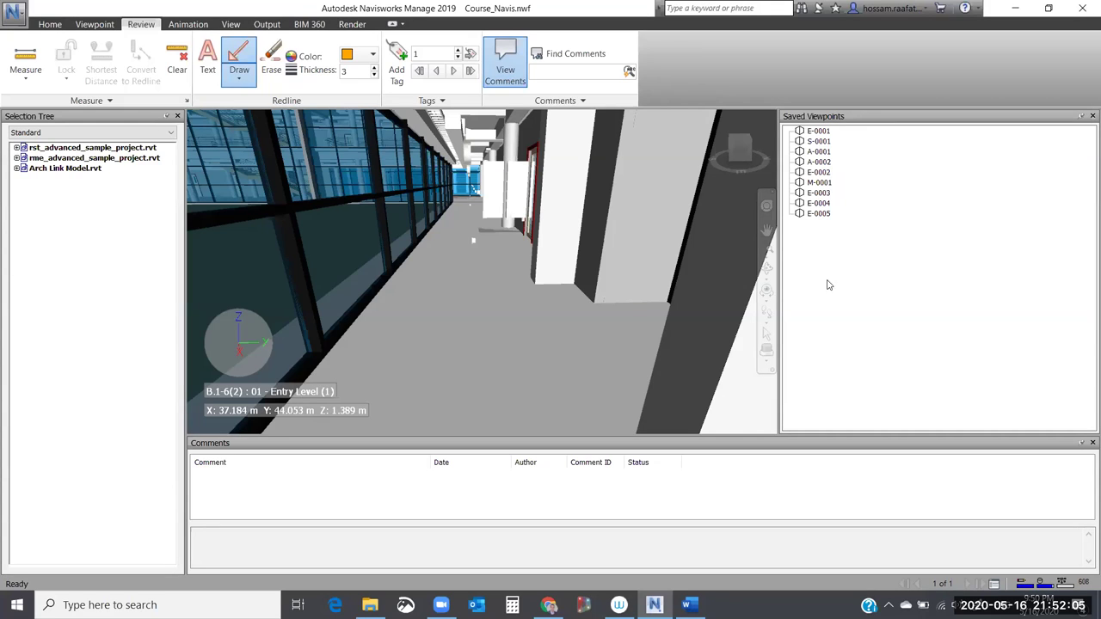
Create a saved-viewpoints folder named 'Resolved' and load the M-0001 viewpoint.
{"action": "right_click", "coordinate": [825, 262]}
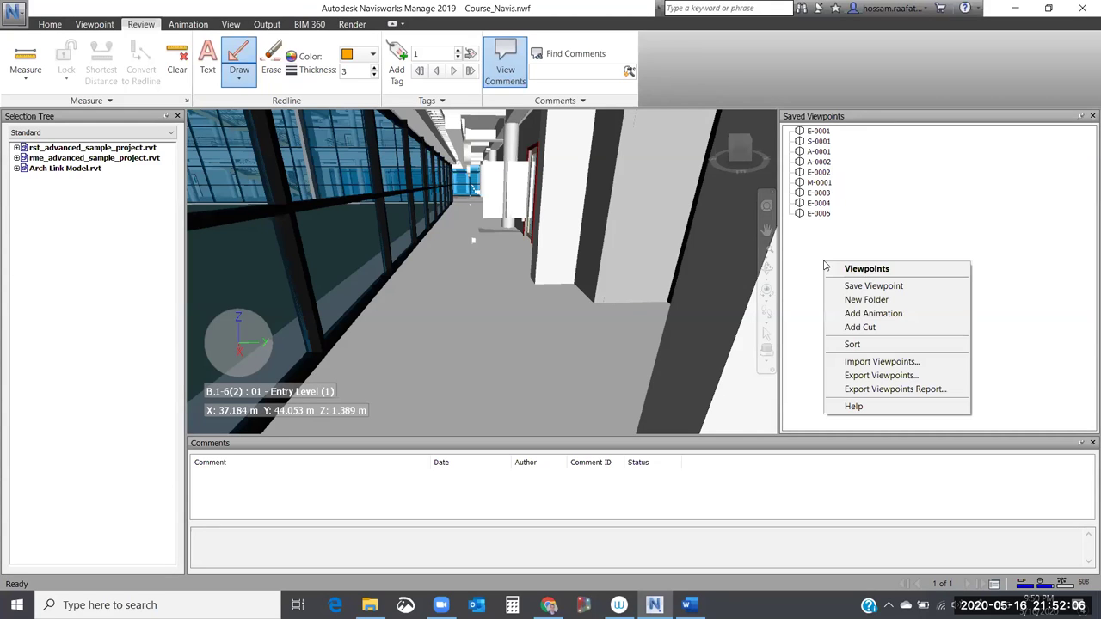
{"action": "left_click", "coordinate": [894, 301]}
{"action": "type", "text": "Re"}
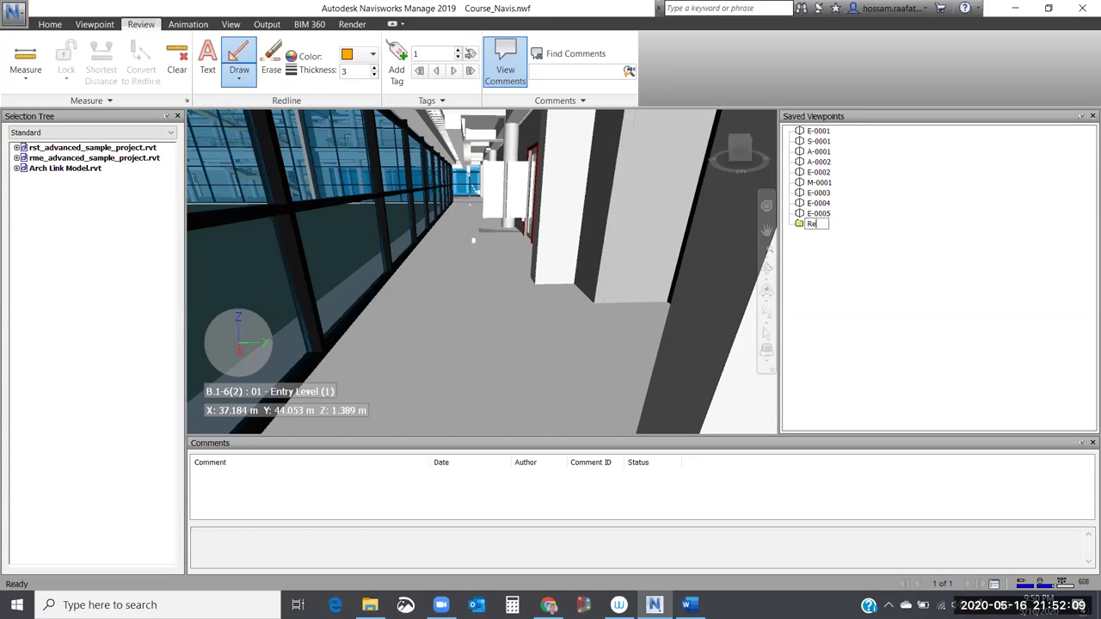
{"action": "type", "text": "solved"}
{"action": "key", "text": "Return"}
{"action": "left_click", "coordinate": [804, 182]}
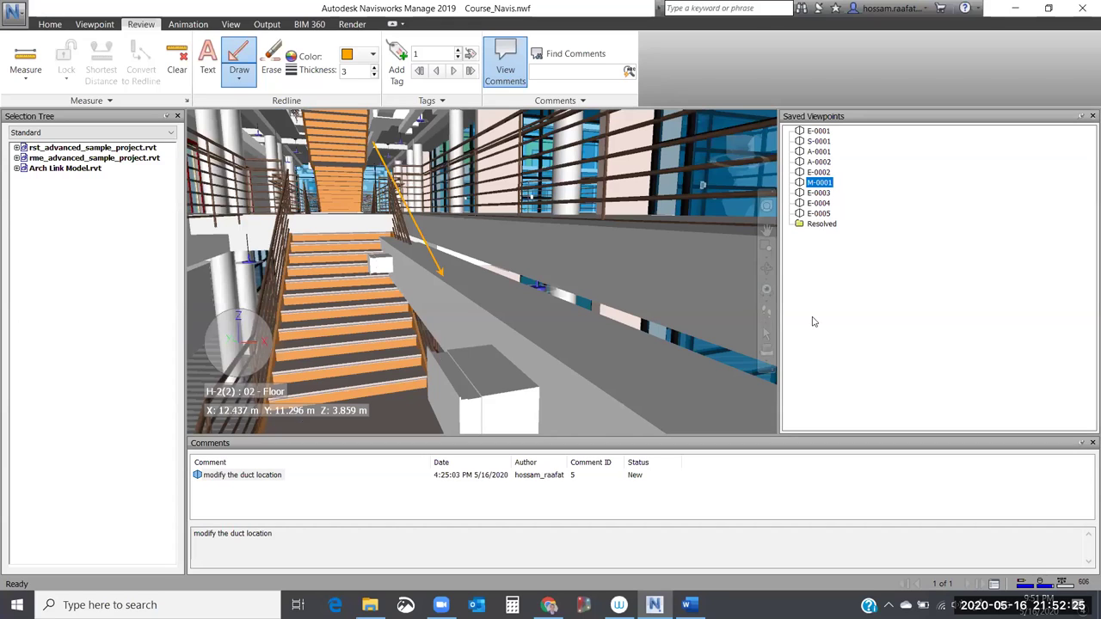
Deselect the M-0001 viewpoint in the Saved Viewpoints list.
{"action": "left_click", "coordinate": [869, 169]}
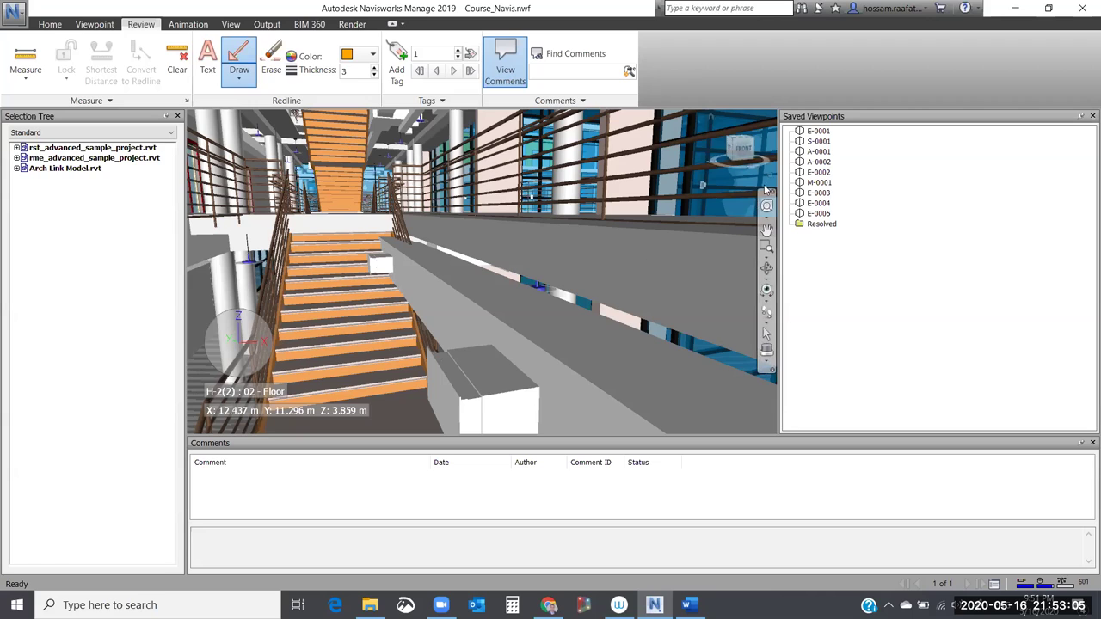
Step through viewpoints E-0001, S-0001, A-0001 and A-0002, ending back on A-0001.
{"action": "left_click", "coordinate": [800, 132]}
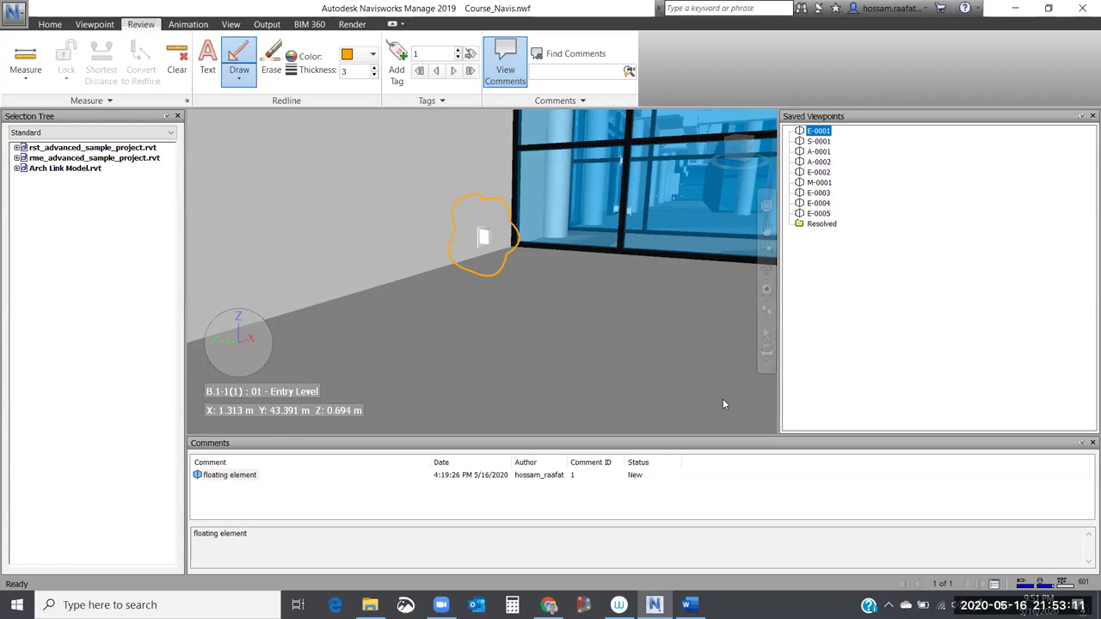
{"action": "left_click", "coordinate": [815, 141]}
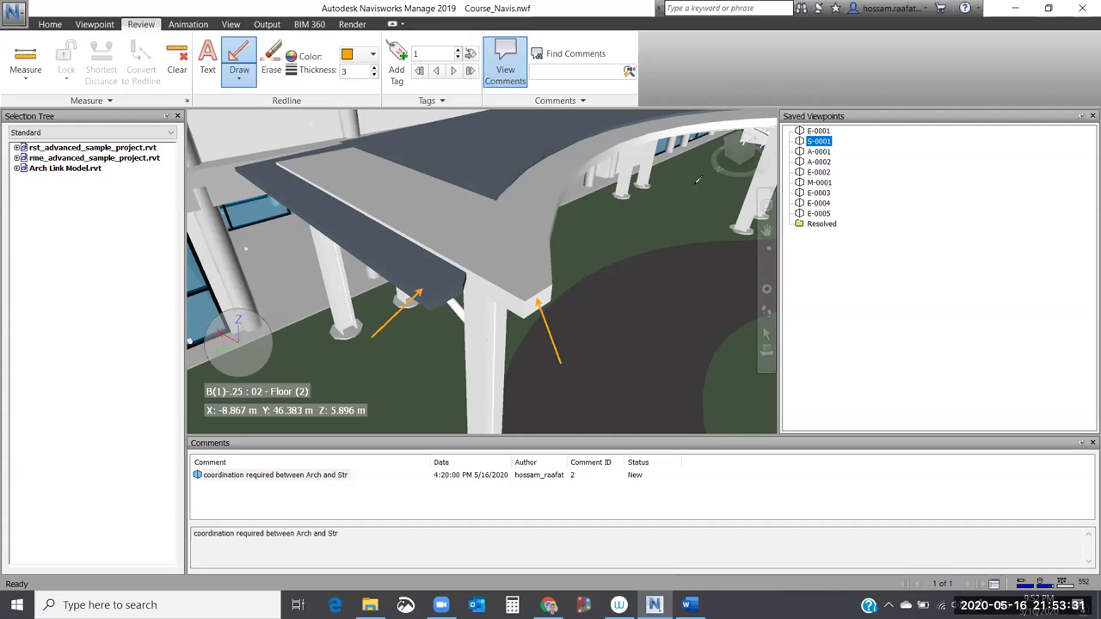
{"action": "left_click", "coordinate": [810, 153]}
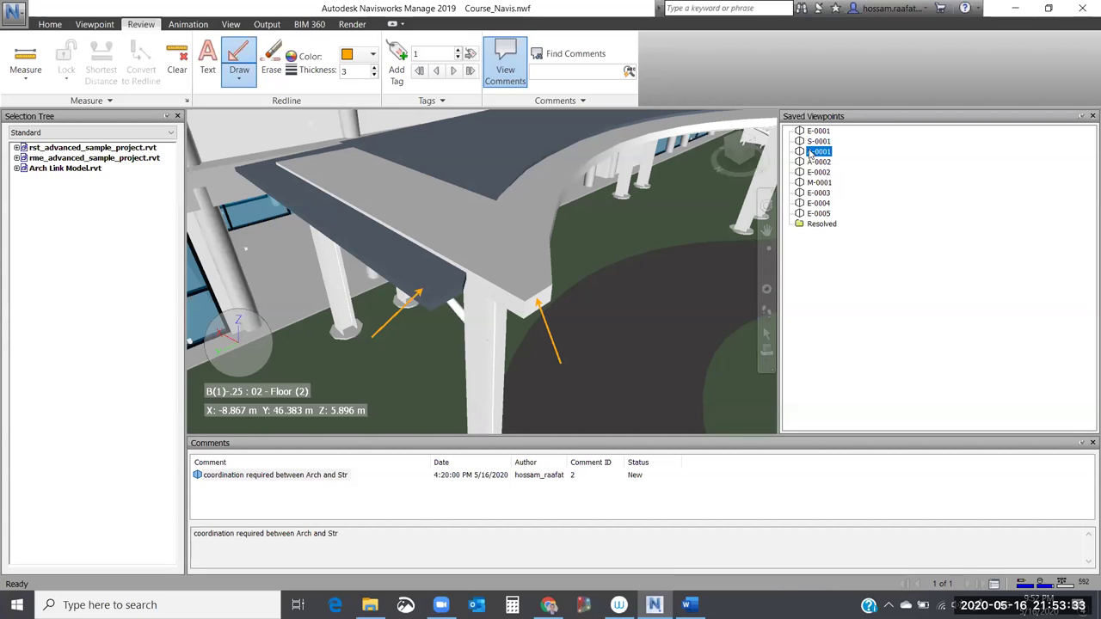
{"action": "left_click", "coordinate": [811, 152]}
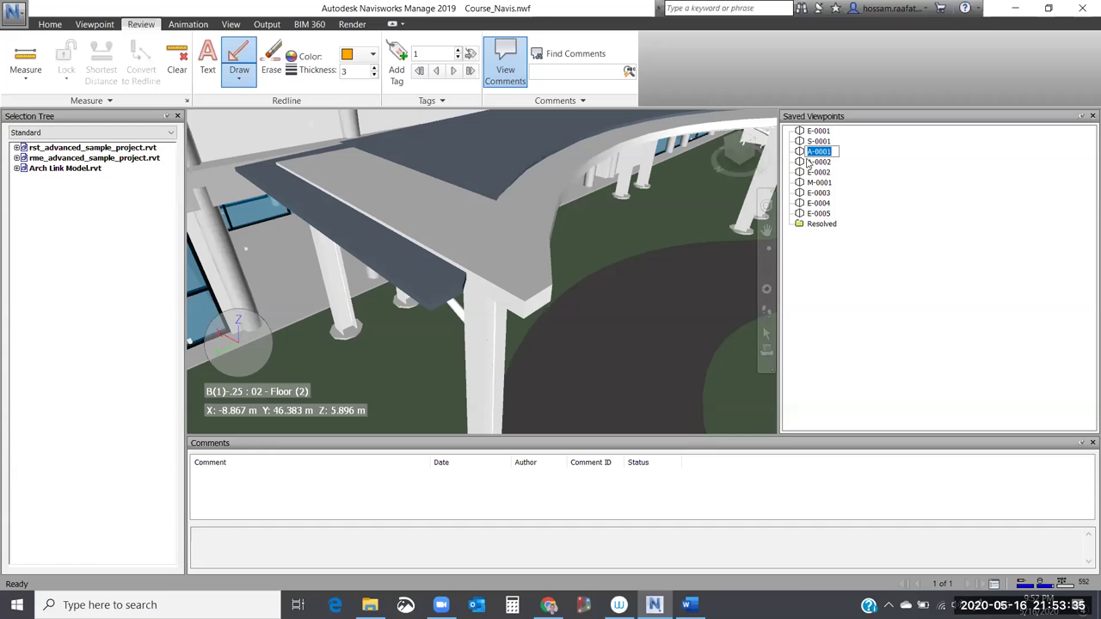
{"action": "left_click", "coordinate": [810, 163]}
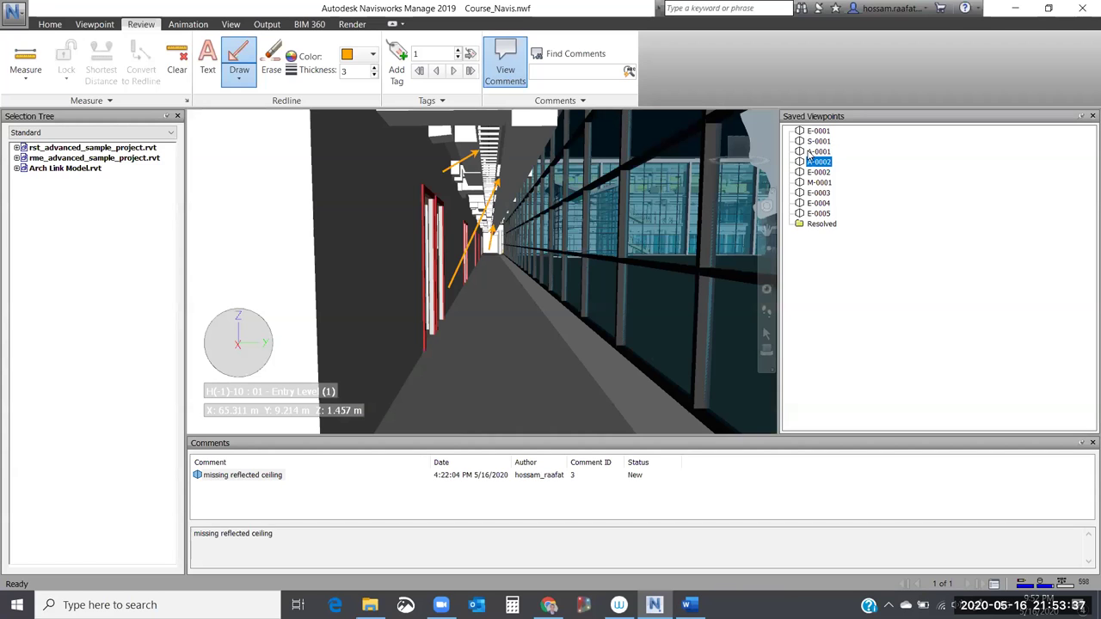
{"action": "left_click", "coordinate": [811, 152]}
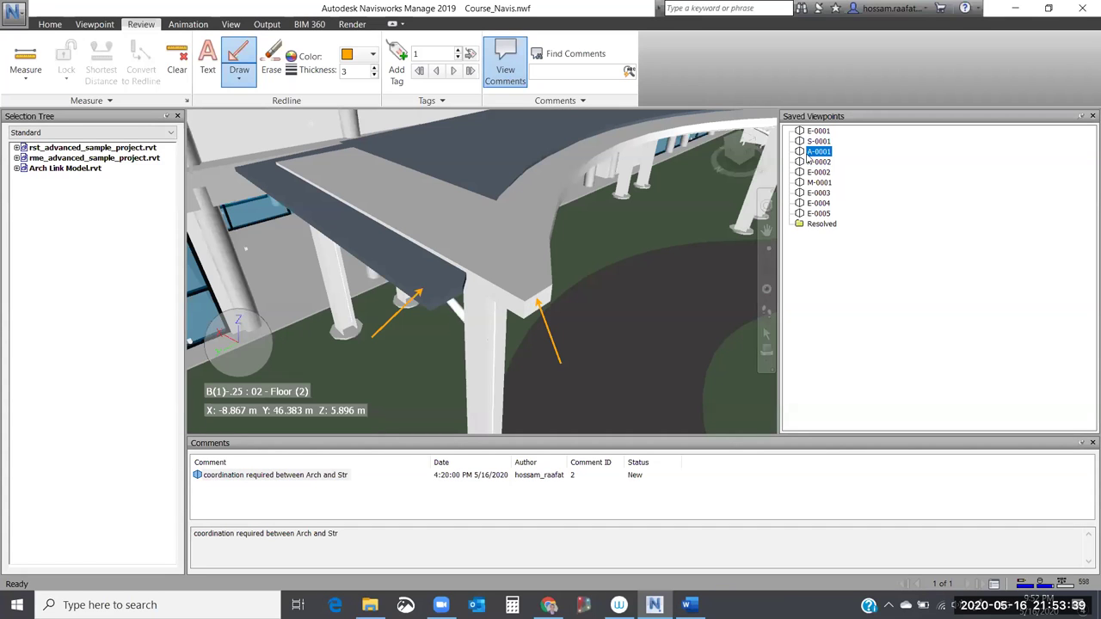
Load viewpoints A-0002, E-0002 and M-0001 in turn to review their redlines and comments.
{"action": "left_click", "coordinate": [815, 163]}
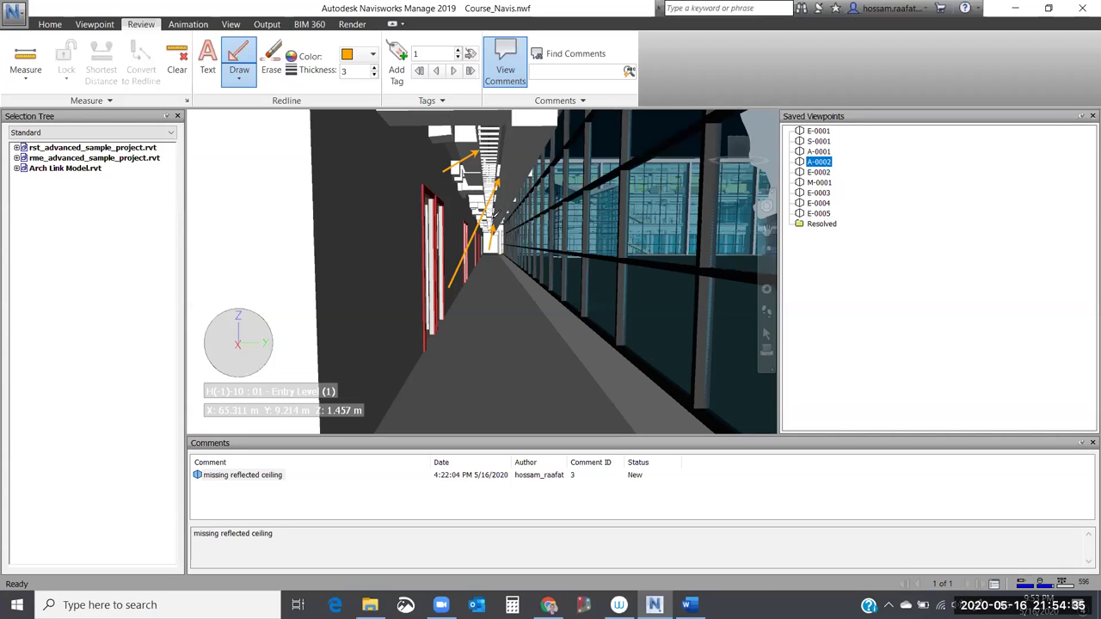
{"action": "left_click", "coordinate": [819, 172]}
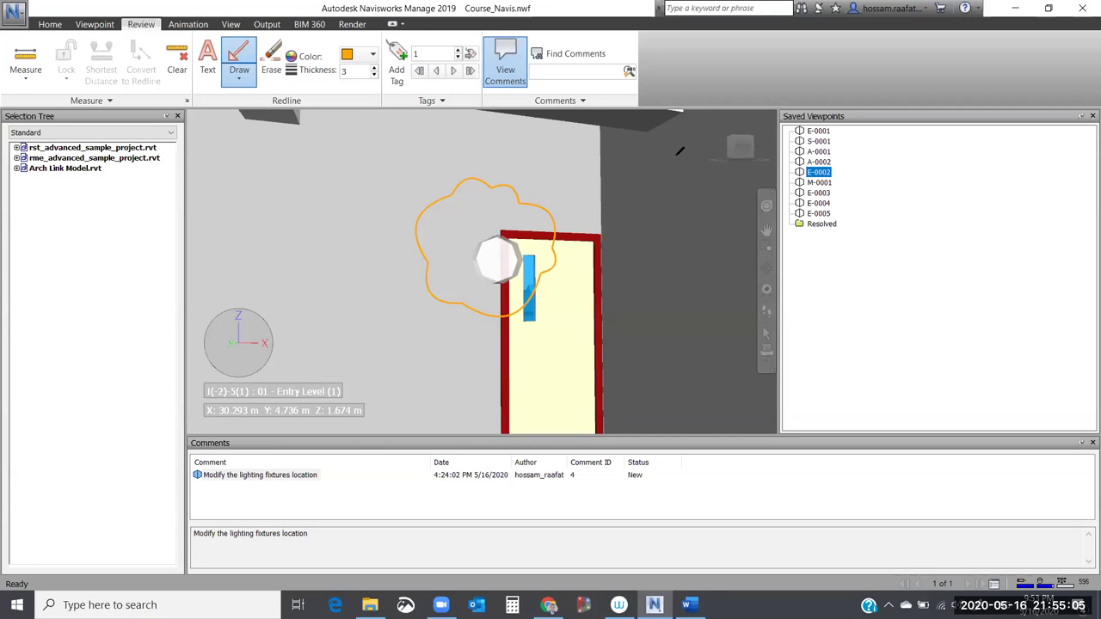
{"action": "left_click", "coordinate": [817, 182]}
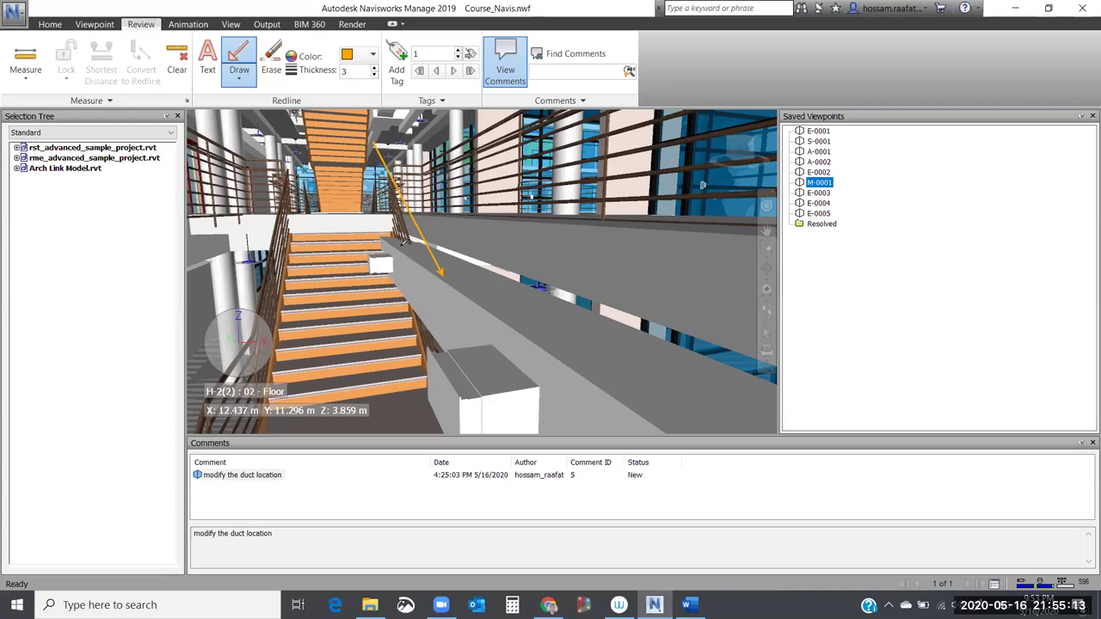
Load E-0003, then zoom, orbit and pan out to an aerial view over the building's roof.
{"action": "left_click", "coordinate": [817, 194]}
{"action": "scroll", "coordinate": [465, 297], "scroll_direction": "up", "scroll_amount": 2}
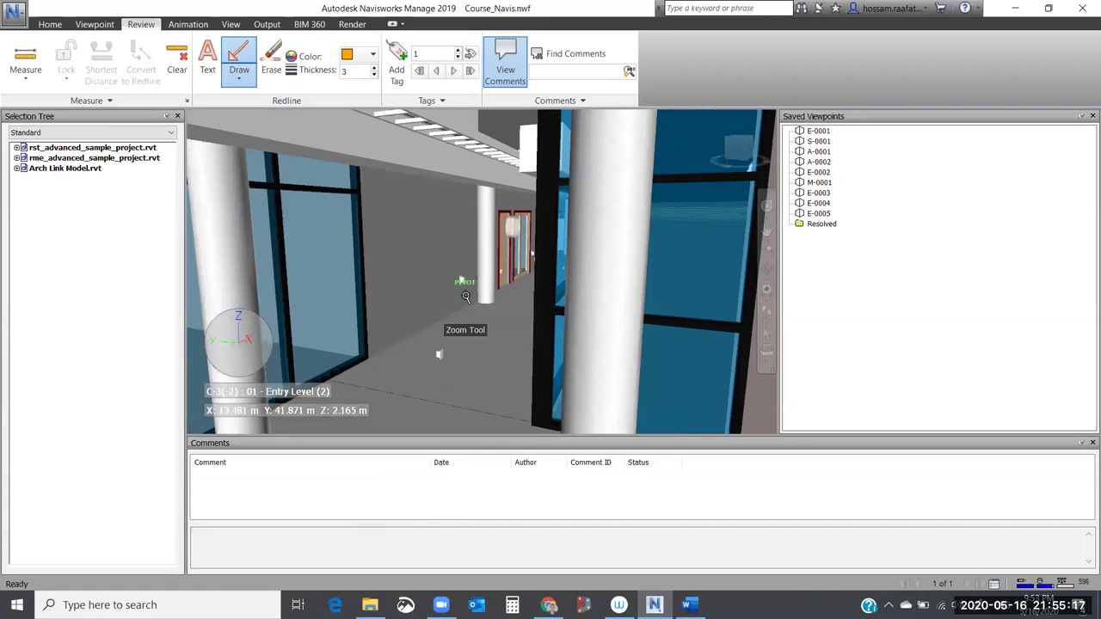
{"action": "scroll", "coordinate": [465, 296], "scroll_direction": "down", "scroll_amount": 10}
{"action": "middle_click_drag", "start_coordinate": [595, 274], "coordinate": [378, 317], "text": "shift"}
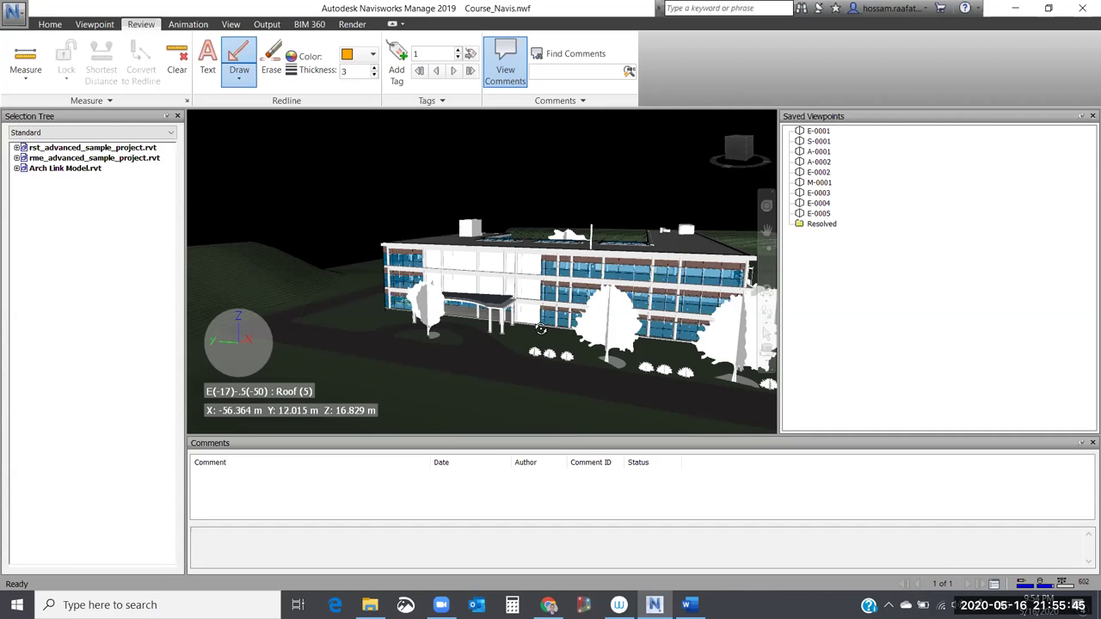
{"action": "middle_click_drag", "start_coordinate": [511, 301], "coordinate": [486, 278], "text": "shift"}
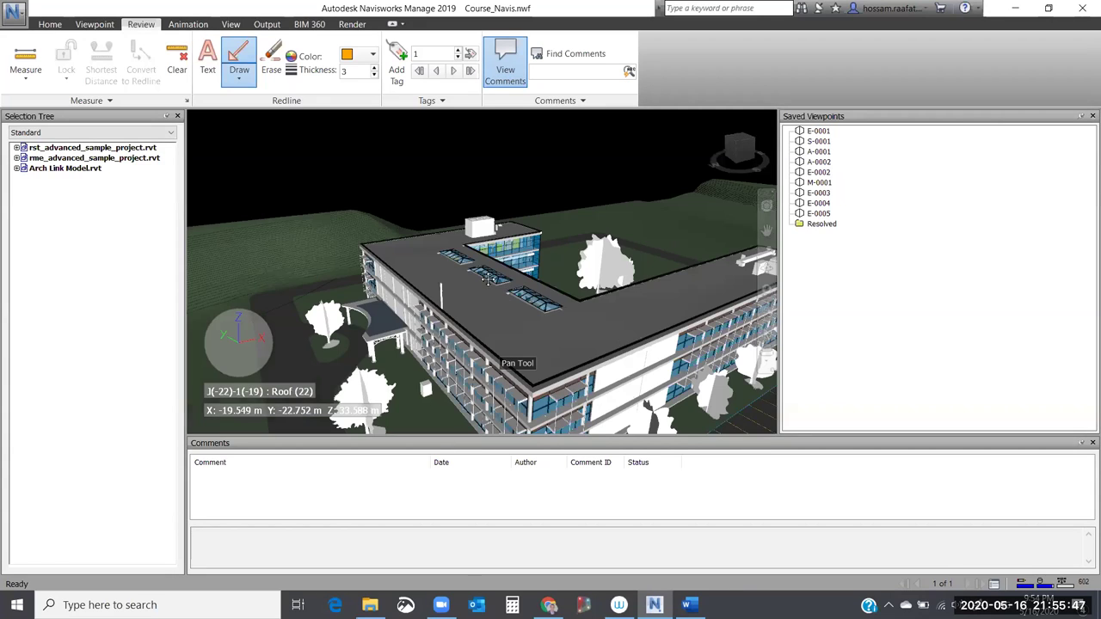
{"action": "scroll", "coordinate": [462, 419], "scroll_direction": "down", "scroll_amount": 3}
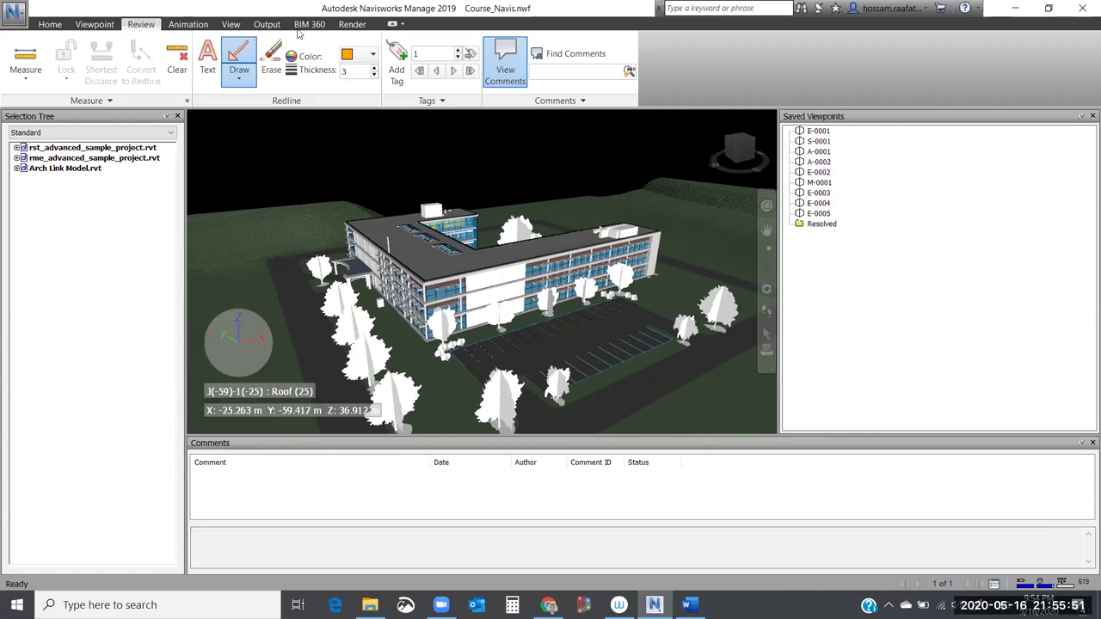
Save the aerial roof-level view as a new viewpoint named L-0001.
{"action": "left_click", "coordinate": [93, 24]}
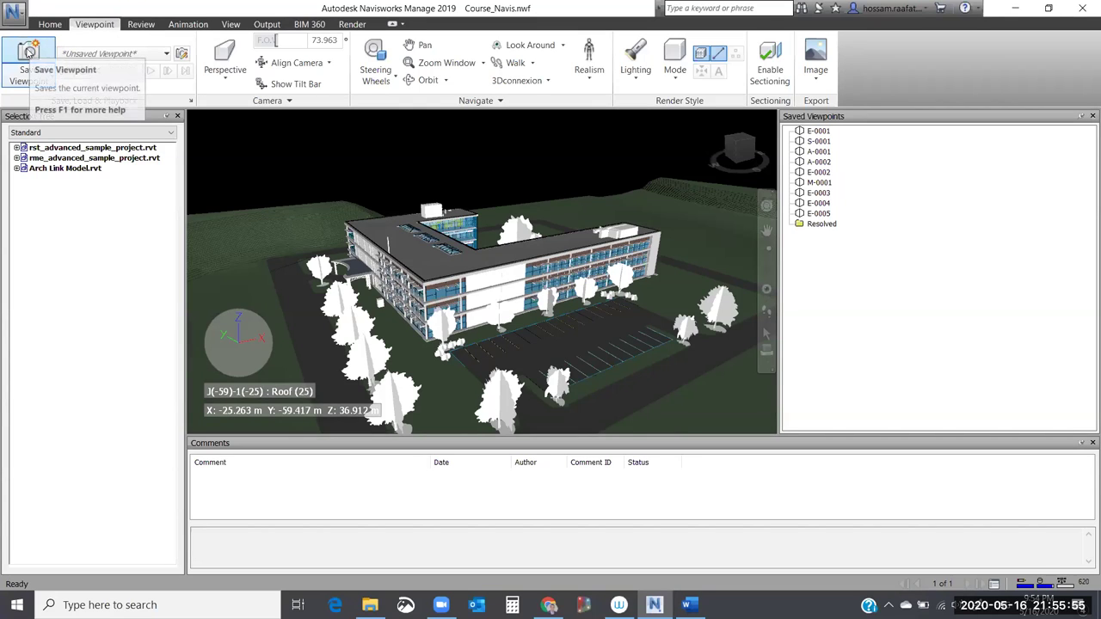
{"action": "left_click", "coordinate": [29, 54]}
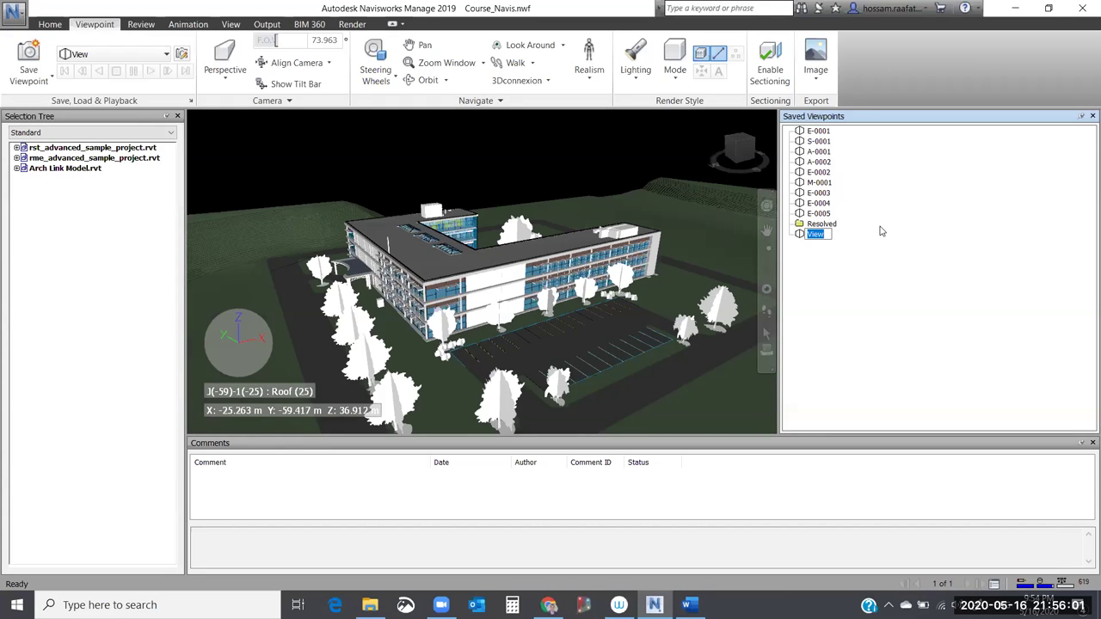
{"action": "type", "text": "Che"}
{"action": "key", "text": "BackSpace"}
{"action": "key", "text": "BackSpace"}
{"action": "key", "text": "BackSpace"}
{"action": "type", "text": "L-0001"}
{"action": "key", "text": "Return"}
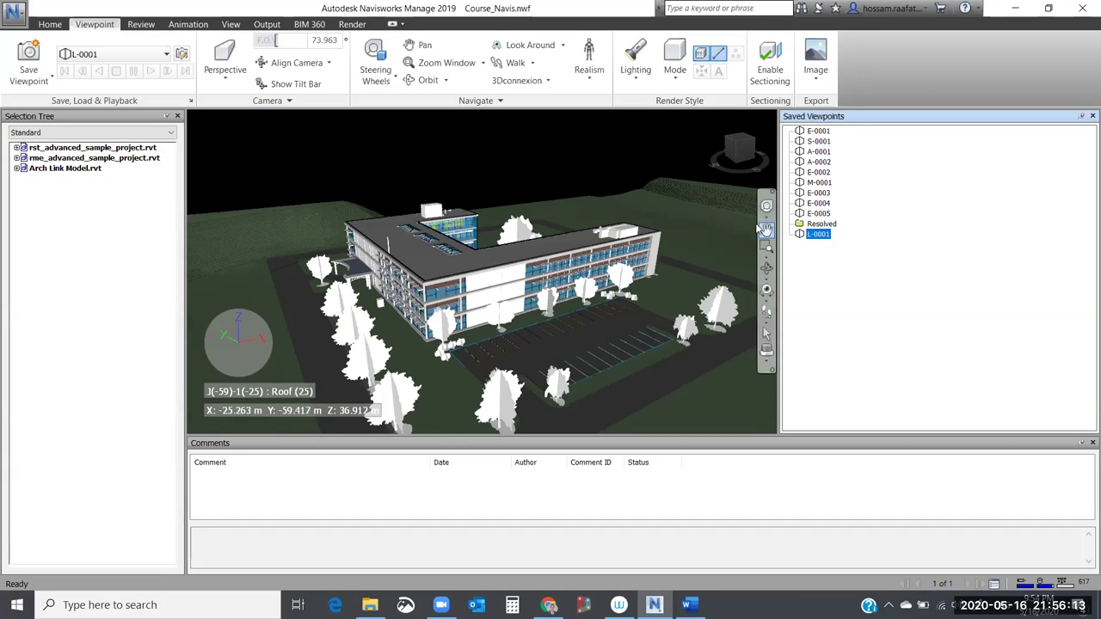
Attach 'check surrounding' to L-0001 as a New comment (ID 10).
{"action": "right_click", "coordinate": [815, 235]}
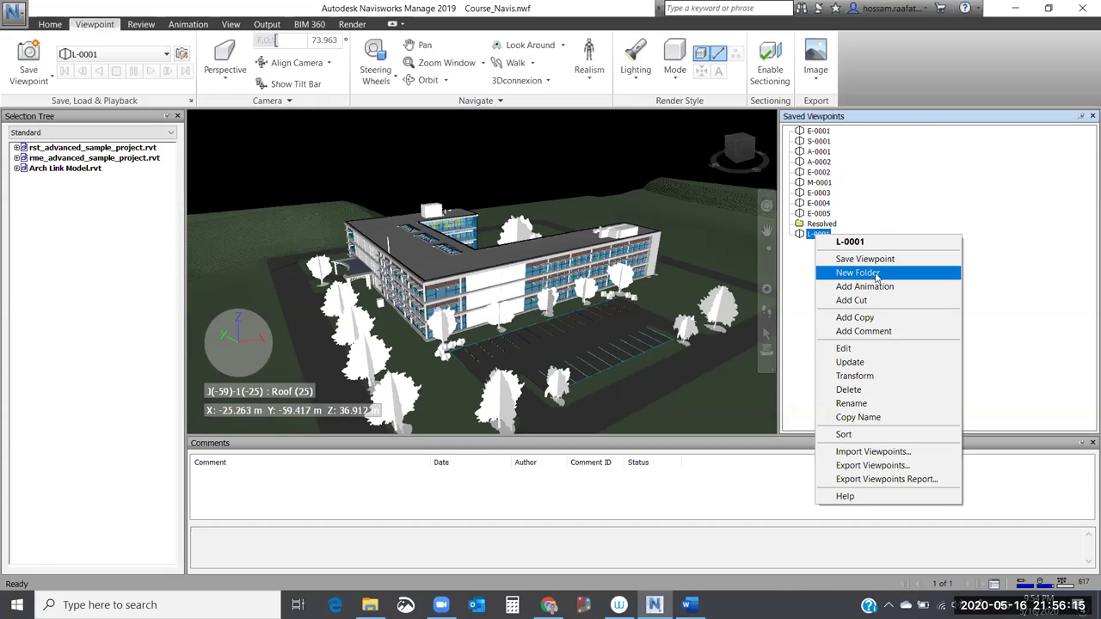
{"action": "left_click", "coordinate": [875, 331]}
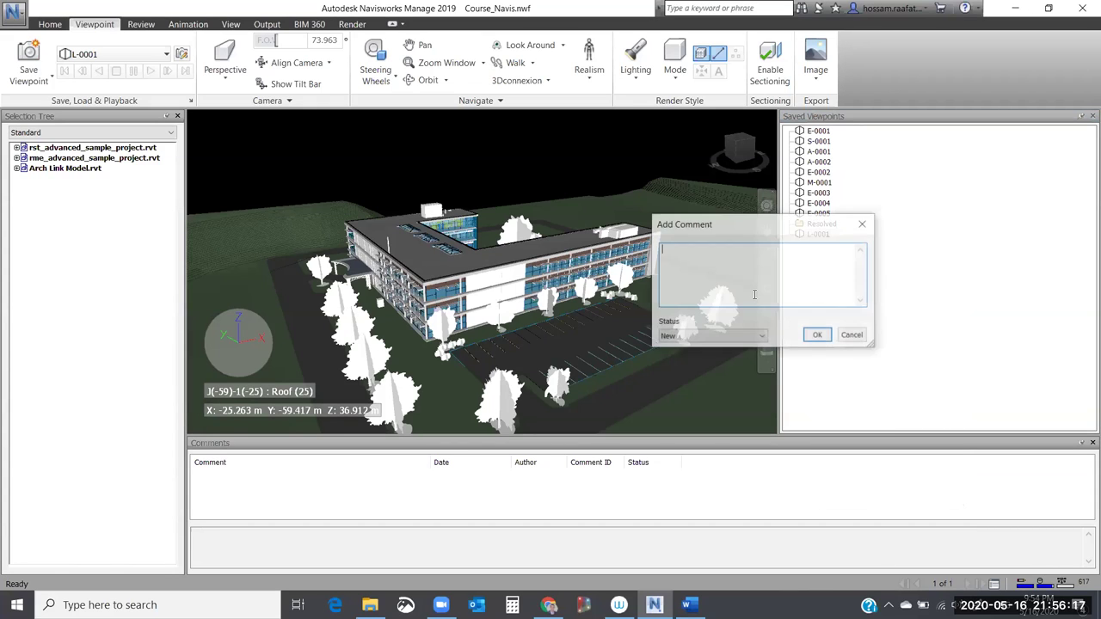
{"action": "type", "text": "check surroun"}
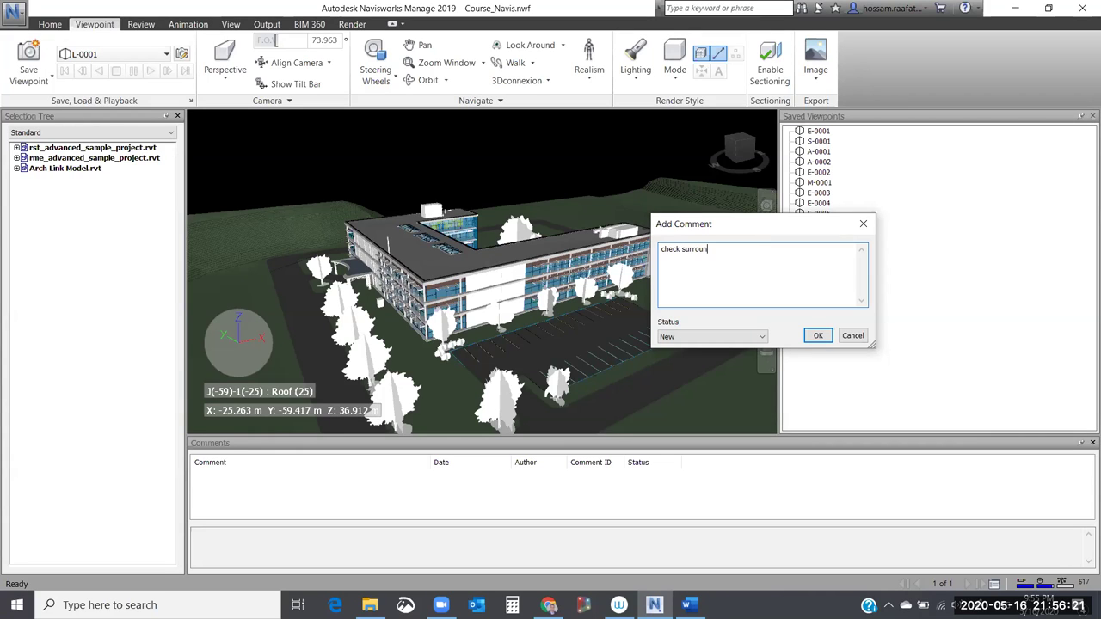
{"action": "type", "text": "ding"}
{"action": "key", "text": "Return"}
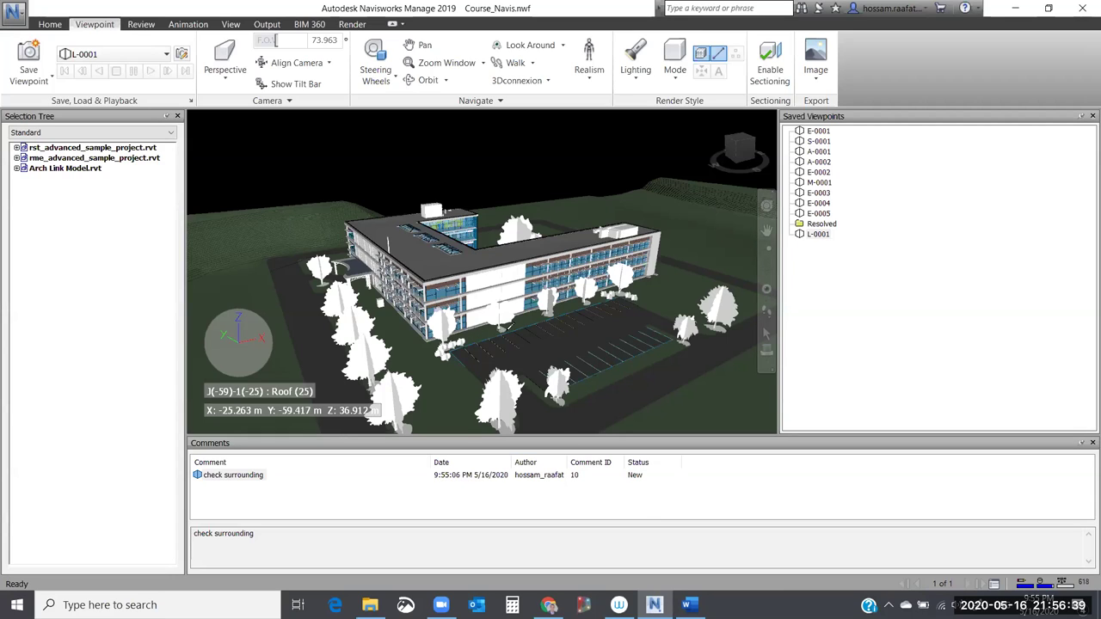
Switch to Select mode and zoom and pan in to a close view of the long roof.
{"action": "left_click", "coordinate": [50, 24]}
{"action": "left_click", "coordinate": [139, 57]}
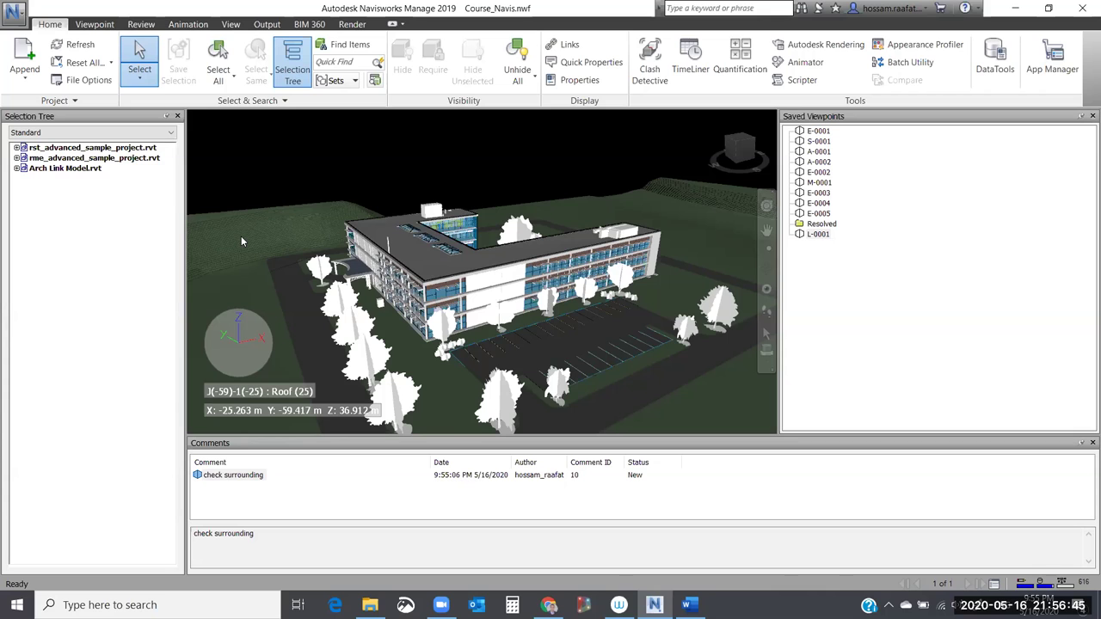
{"action": "scroll", "coordinate": [274, 254], "scroll_direction": "up", "scroll_amount": 3}
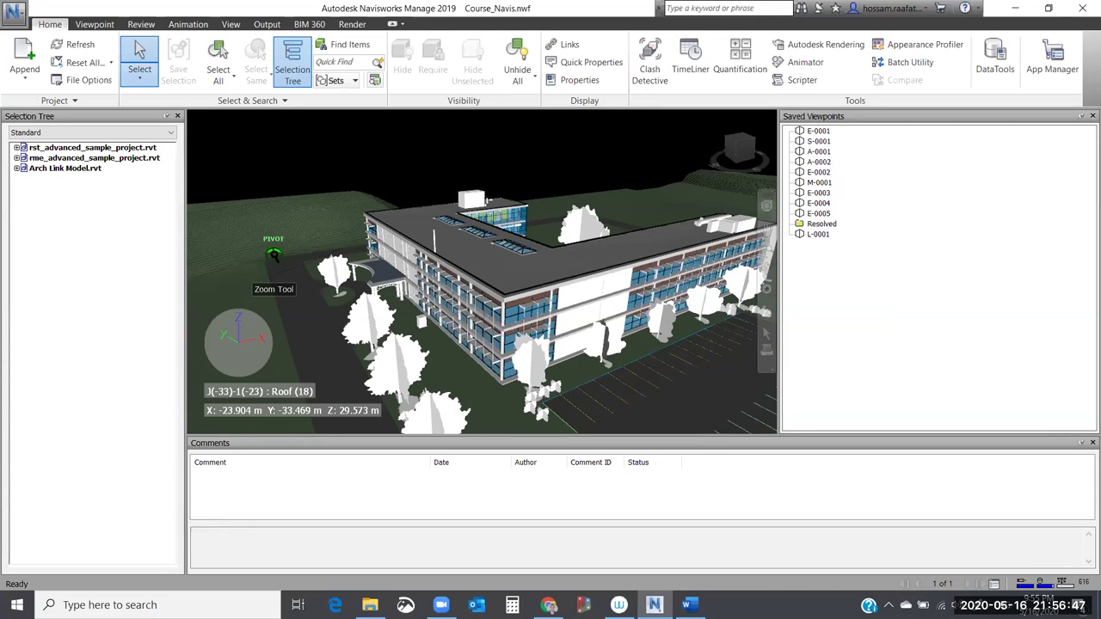
{"action": "scroll", "coordinate": [418, 260], "scroll_direction": "down", "scroll_amount": 4}
{"action": "mouse_move", "coordinate": [418, 260]}
{"action": "middle_mouse_down"}
{"action": "mouse_move", "coordinate": [378, 233]}
{"action": "mouse_move", "coordinate": [434, 244]}
{"action": "mouse_move", "coordinate": [430, 258]}
{"action": "mouse_move", "coordinate": [519, 263]}
{"action": "mouse_move", "coordinate": [429, 244]}
{"action": "mouse_move", "coordinate": [446, 225]}
{"action": "mouse_move", "coordinate": [489, 230]}
{"action": "mouse_move", "coordinate": [499, 266]}
{"action": "mouse_move", "coordinate": [486, 284]}
{"action": "mouse_move", "coordinate": [483, 264]}
{"action": "mouse_move", "coordinate": [435, 295]}
{"action": "mouse_move", "coordinate": [427, 273]}
{"action": "middle_mouse_up"}
{"action": "scroll", "coordinate": [503, 245], "scroll_direction": "up", "scroll_amount": 2}
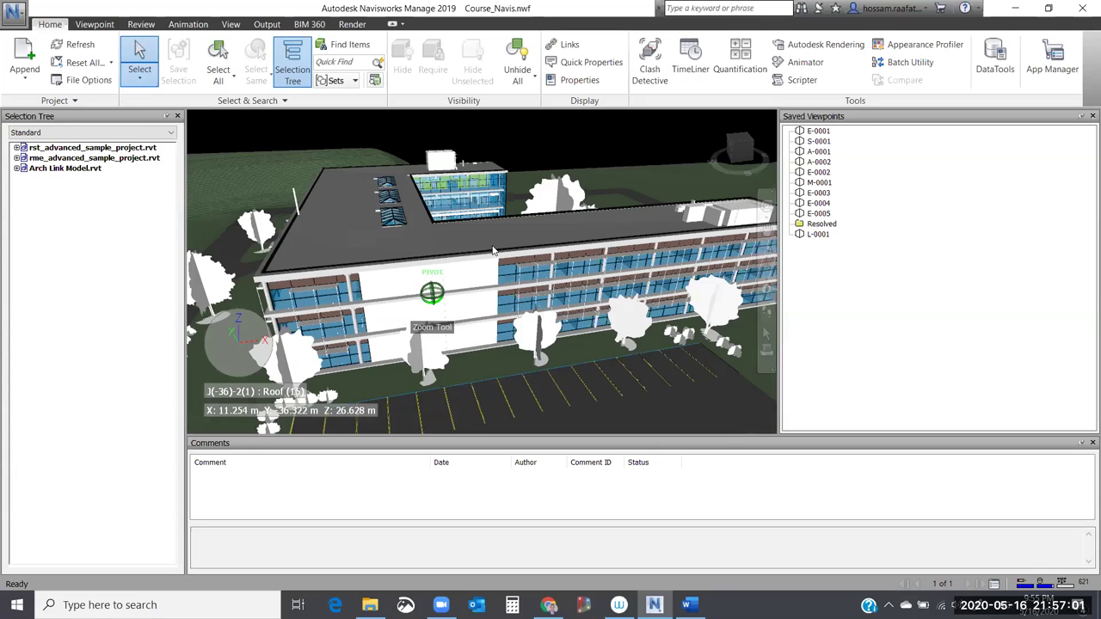
{"action": "scroll", "coordinate": [486, 250], "scroll_direction": "up", "scroll_amount": 3}
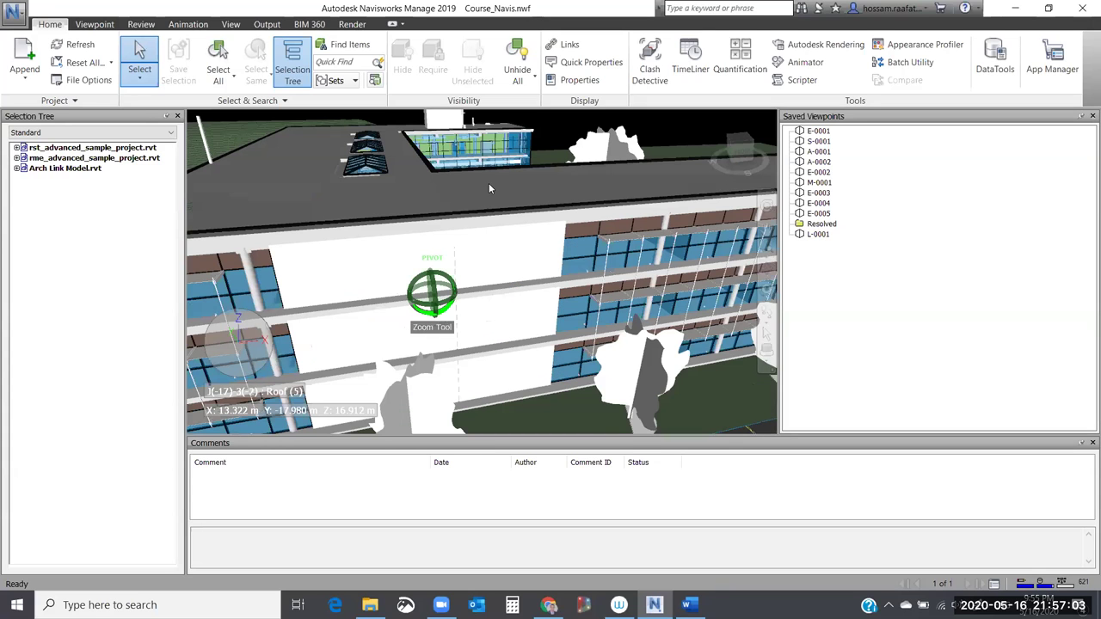
{"action": "scroll", "coordinate": [487, 186], "scroll_direction": "down", "scroll_amount": 4}
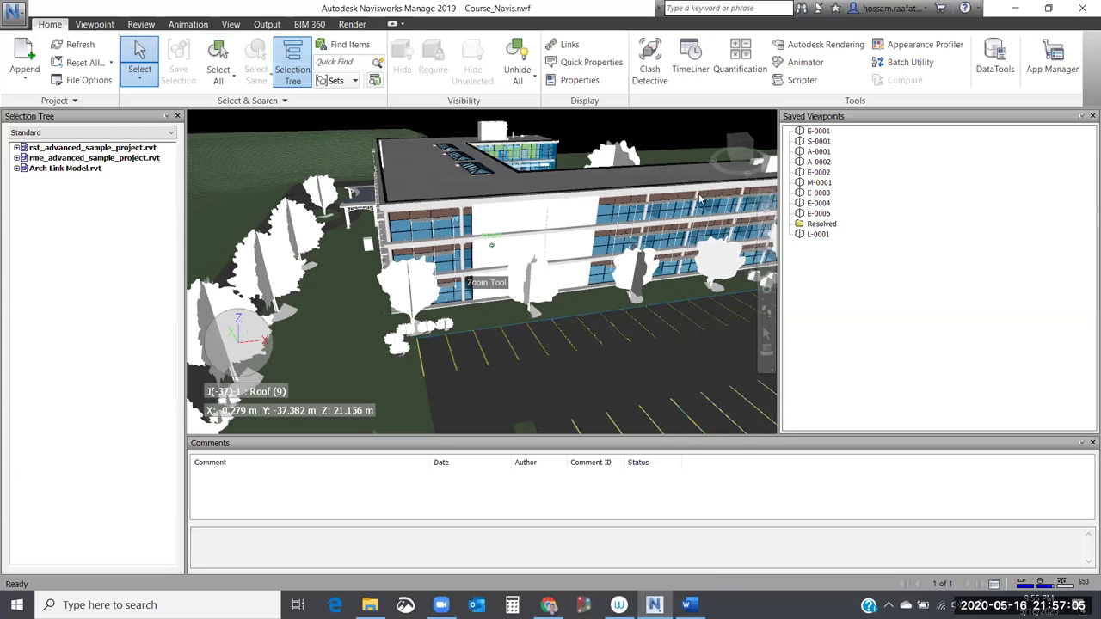
{"action": "middle_click_drag", "start_coordinate": [550, 225], "coordinate": [335, 305]}
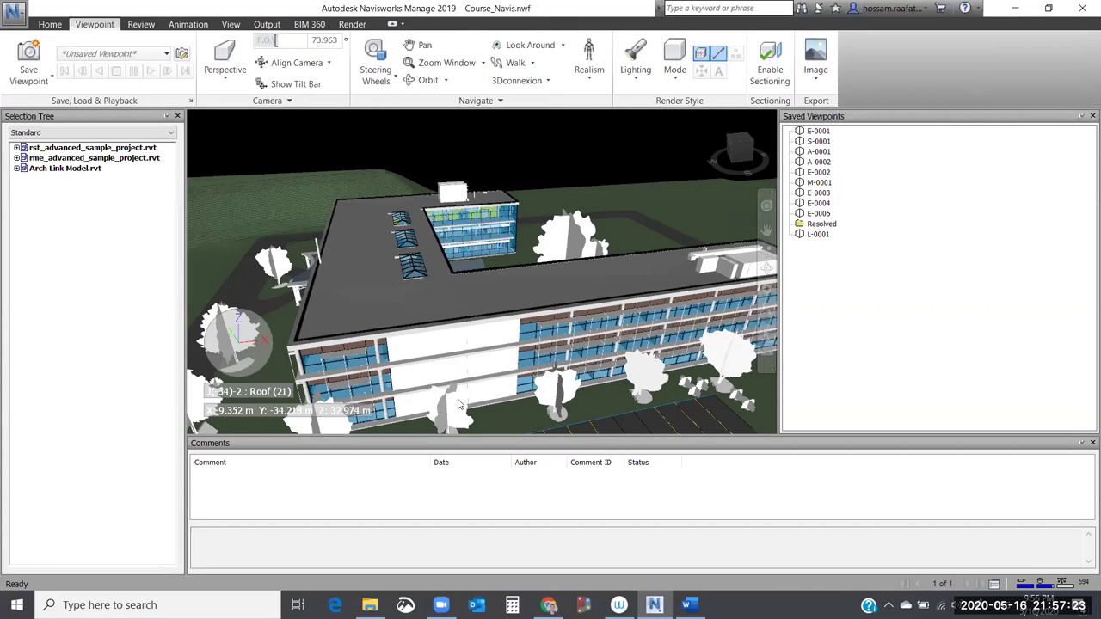
Select the rectangular roof duct and enable sectioning with Plane 1 cutting the building.
{"action": "left_click", "coordinate": [700, 258]}
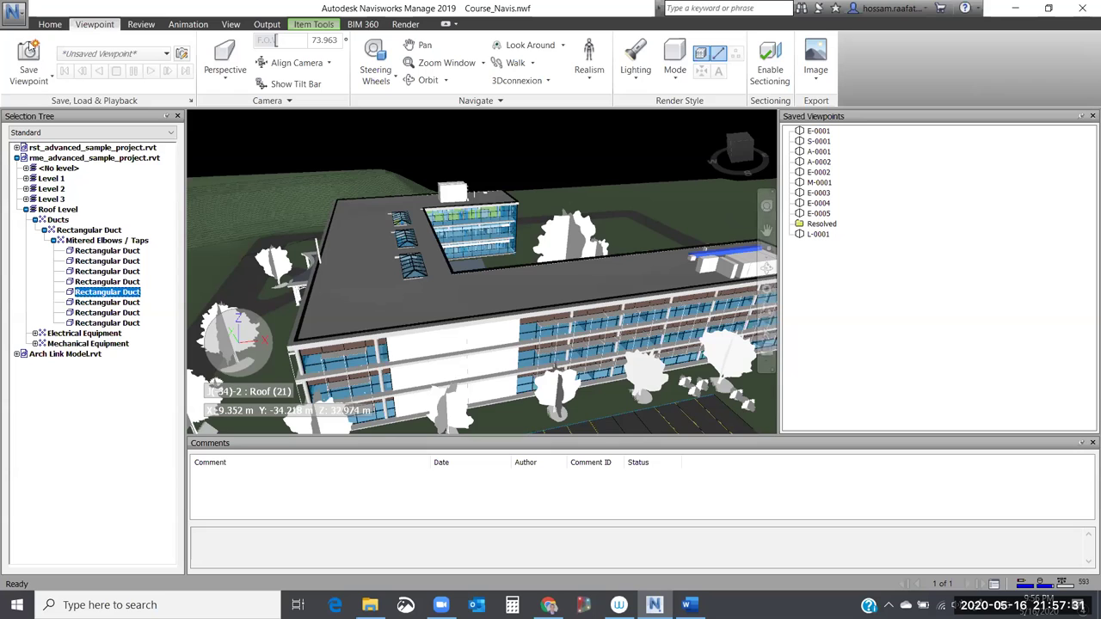
{"action": "left_click", "coordinate": [770, 69]}
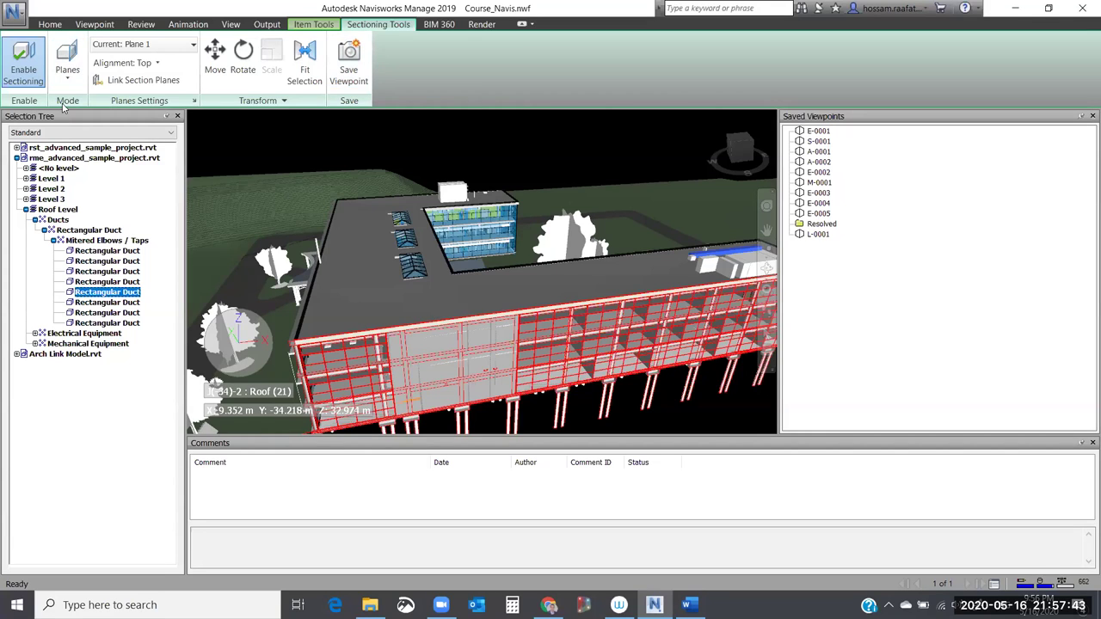
Open the sectioning Mode dropdown to show the Planes and Box options.
{"action": "left_click", "coordinate": [67, 76]}
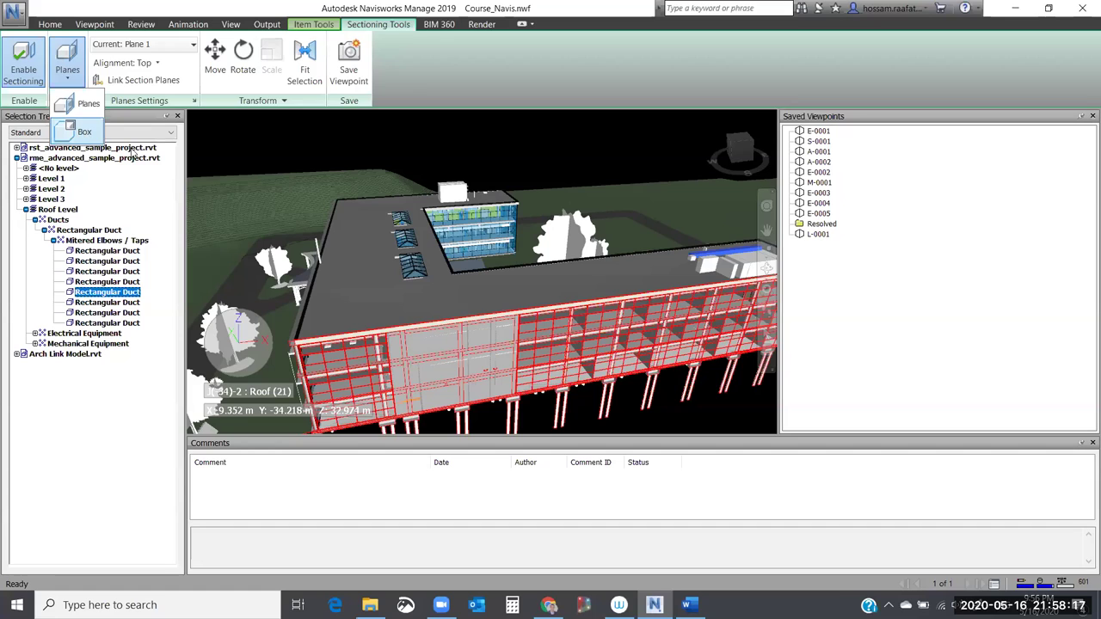
{"action": "left_click", "coordinate": [84, 131]}
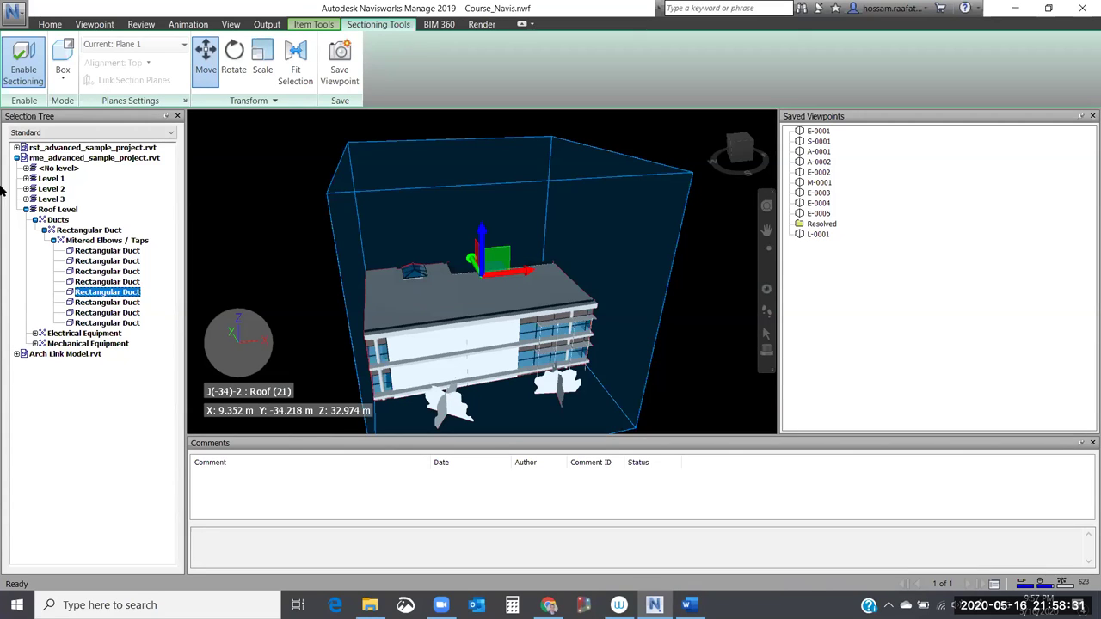
{"action": "left_click", "coordinate": [65, 76]}
{"action": "left_click", "coordinate": [86, 104]}
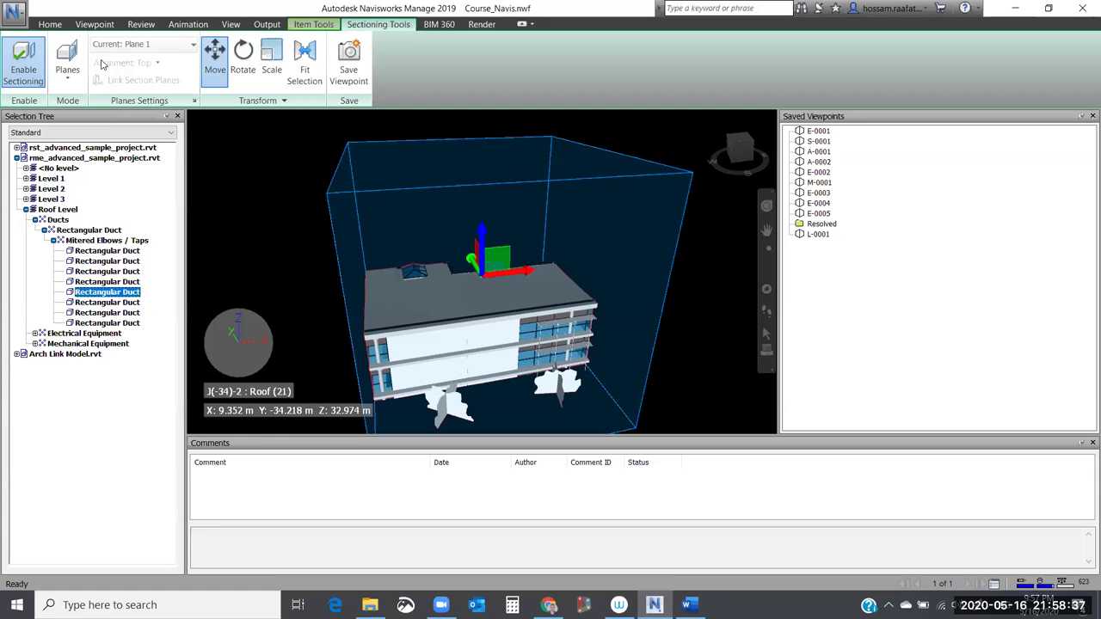
{"action": "left_click", "coordinate": [142, 44]}
{"action": "left_click", "coordinate": [129, 55]}
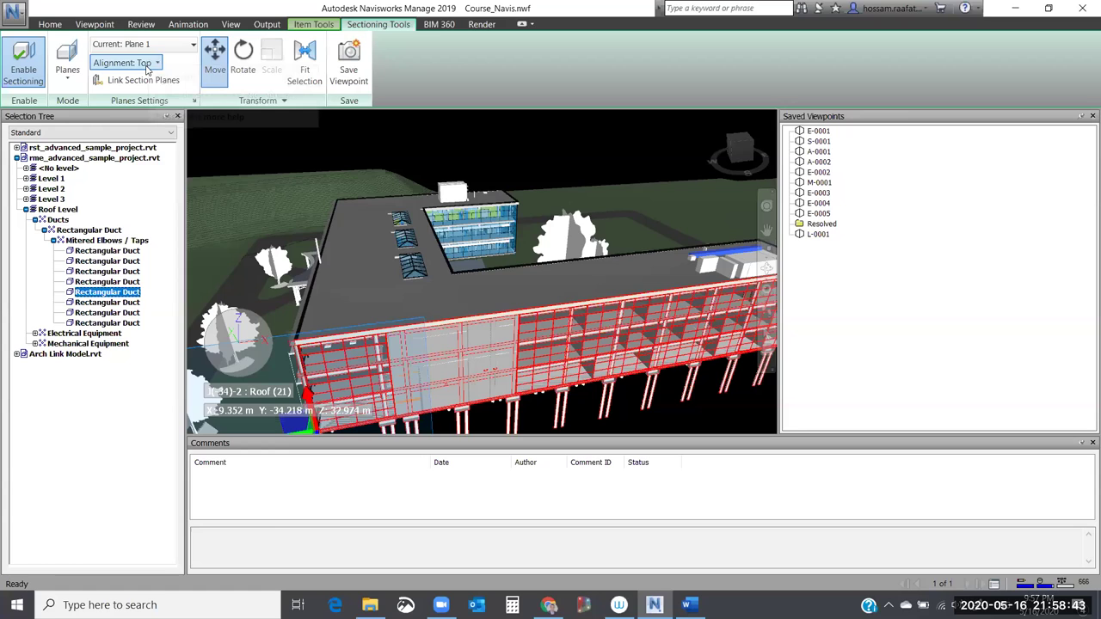
Try the Top alignment, then align Plane 1 to a picked building surface for a vertical Custom cut.
{"action": "left_click", "coordinate": [143, 65]}
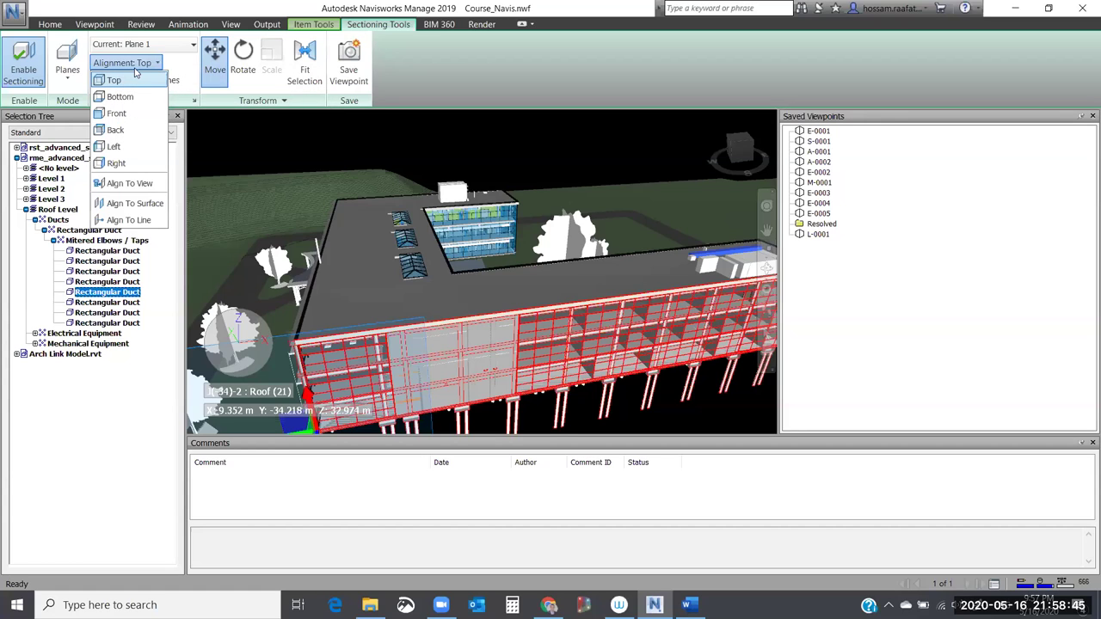
{"action": "left_click", "coordinate": [118, 79]}
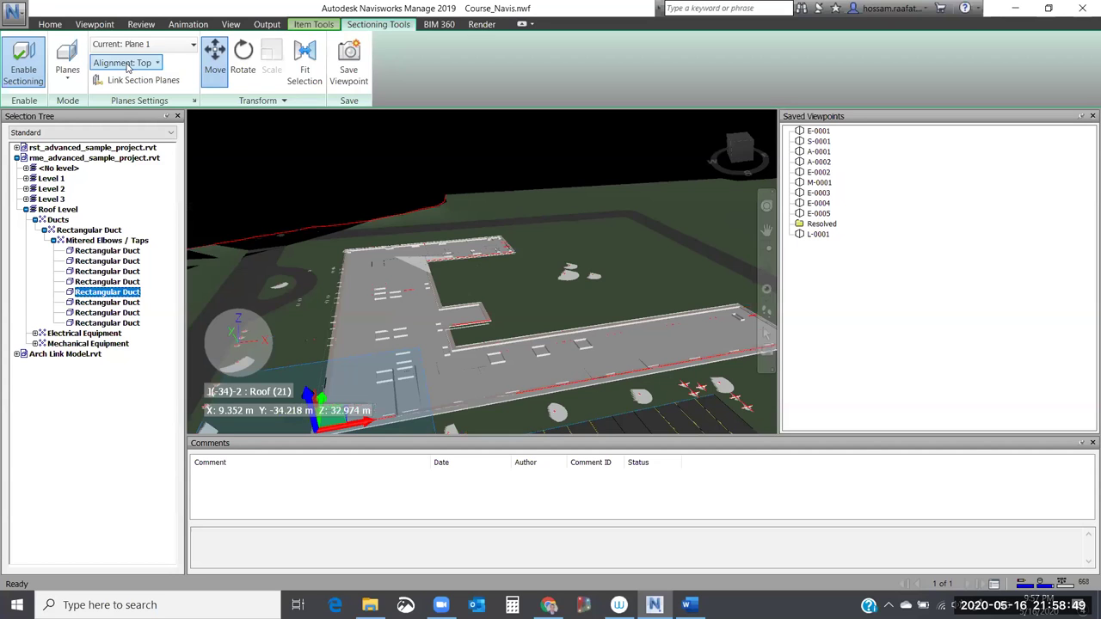
{"action": "scroll", "coordinate": [127, 66], "scroll_direction": "down", "scroll_amount": 1}
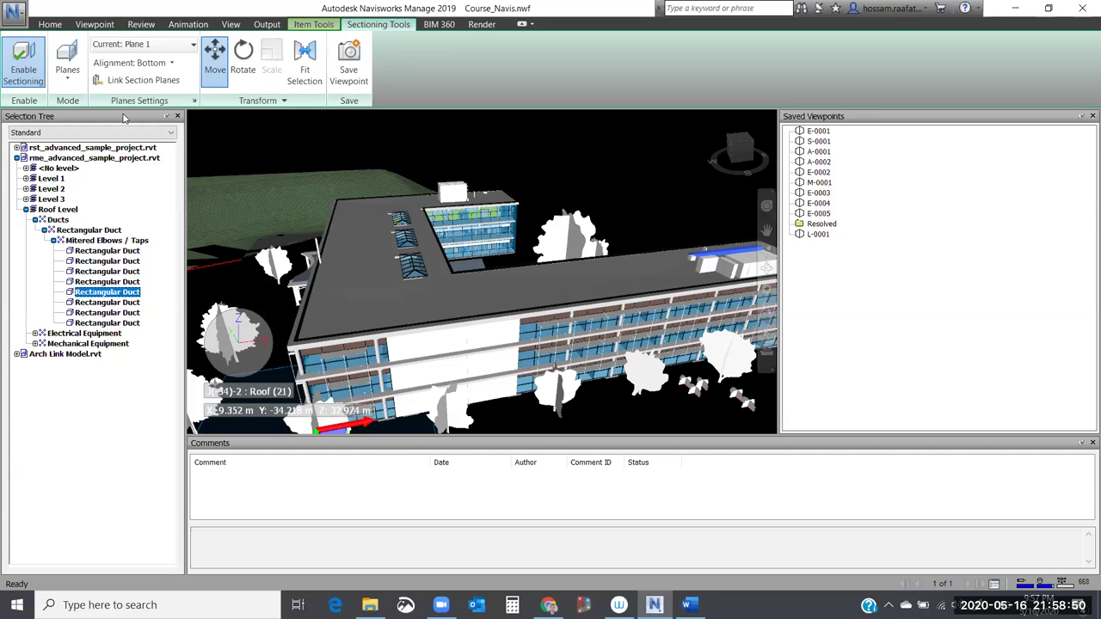
{"action": "left_click", "coordinate": [127, 65]}
{"action": "scroll", "coordinate": [127, 65], "scroll_direction": "down", "scroll_amount": 1}
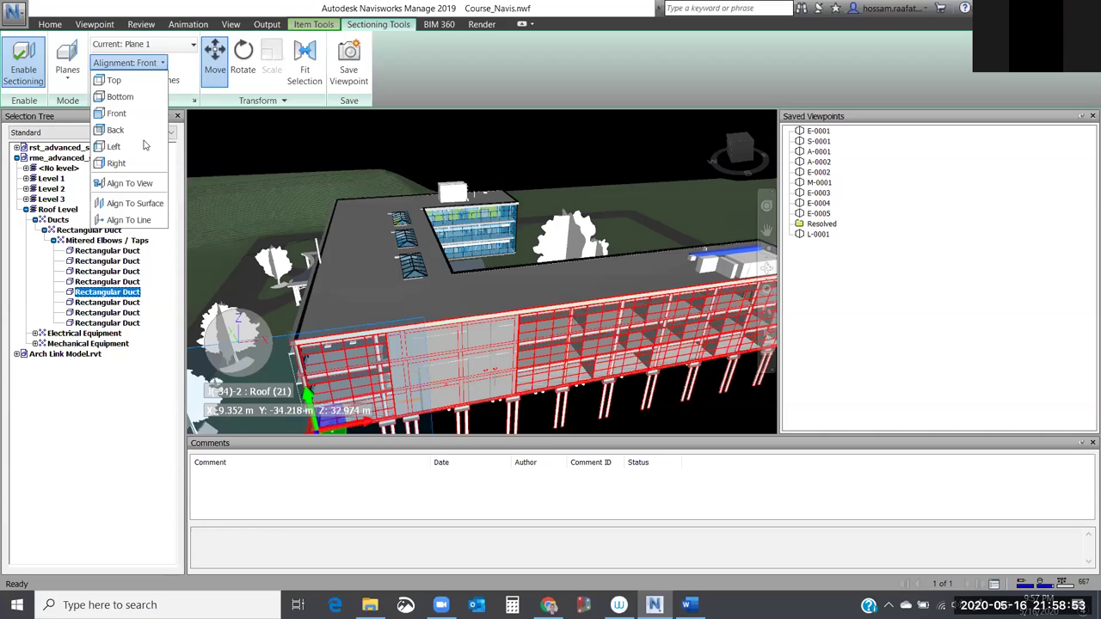
{"action": "left_click", "coordinate": [146, 204]}
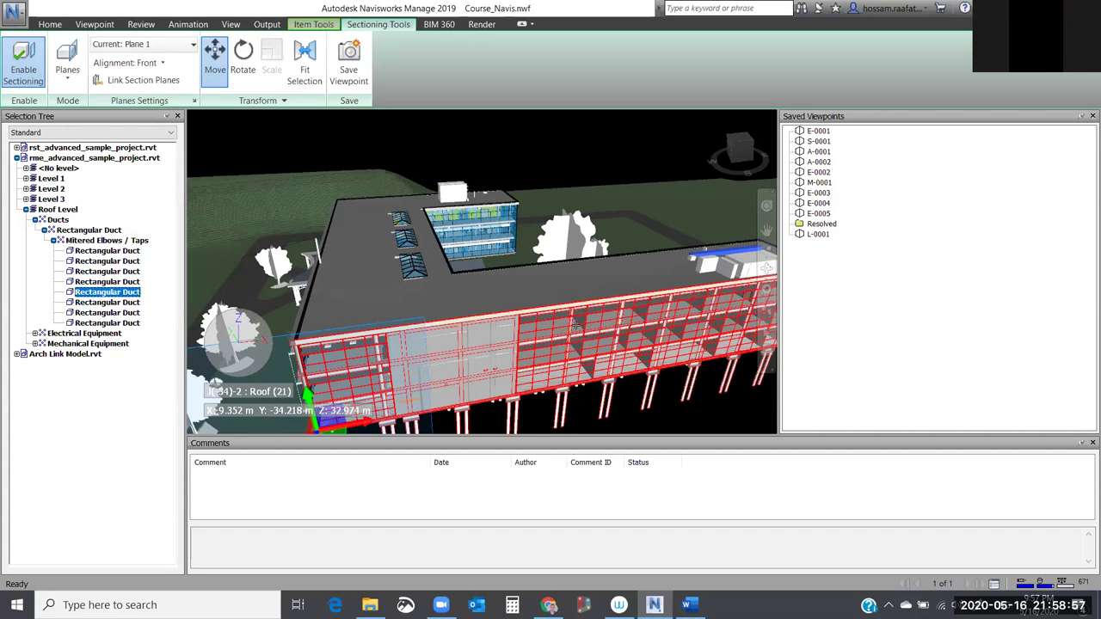
{"action": "left_click", "coordinate": [708, 262]}
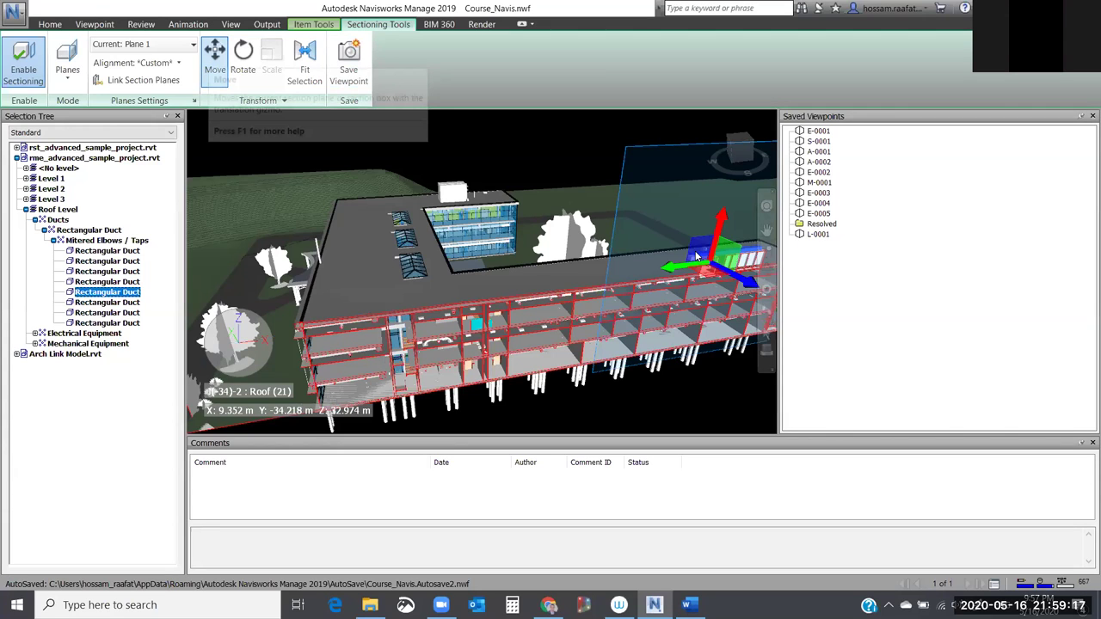
Slide the Custom section plane back and forth along the building to reposition the cut.
{"action": "left_click_drag", "start_coordinate": [660, 226], "coordinate": [639, 206]}
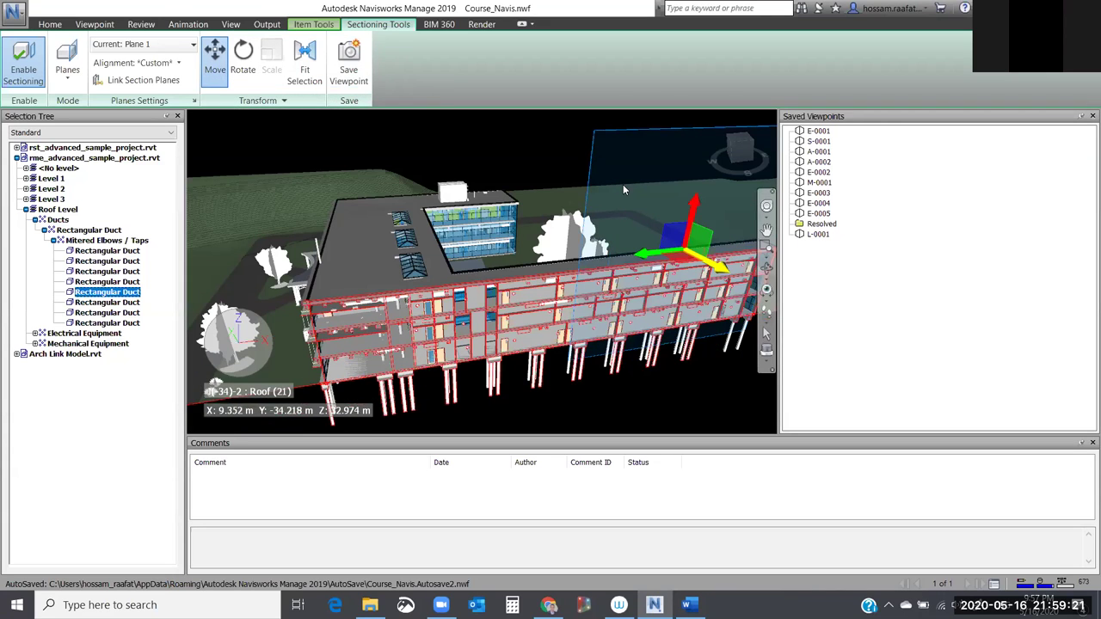
{"action": "left_click_drag", "start_coordinate": [738, 270], "coordinate": [710, 263]}
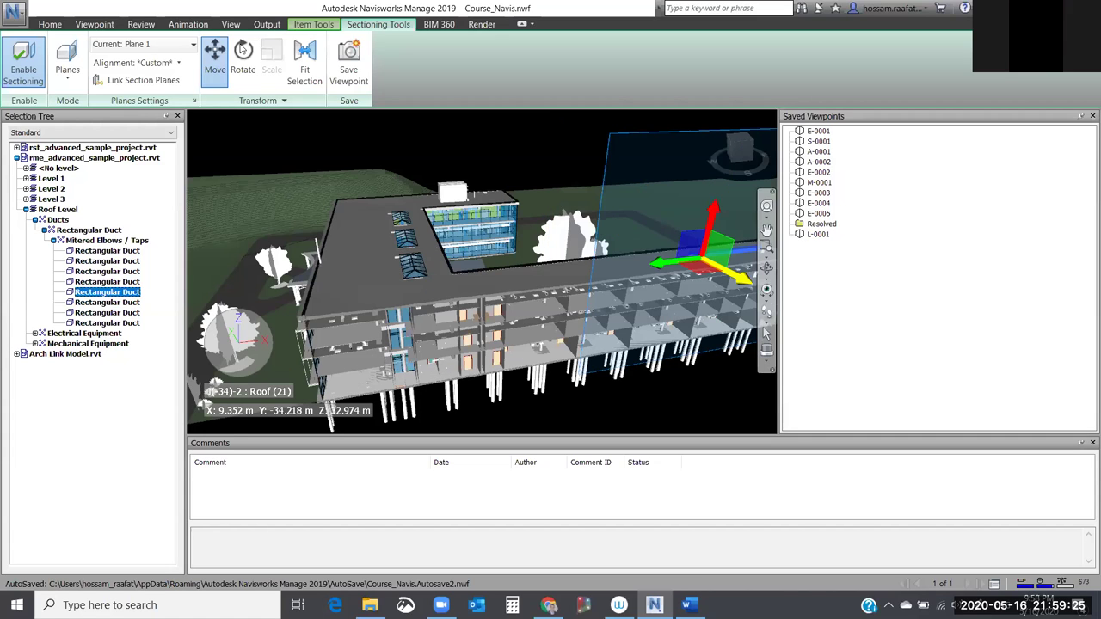
{"action": "left_click", "coordinate": [384, 372]}
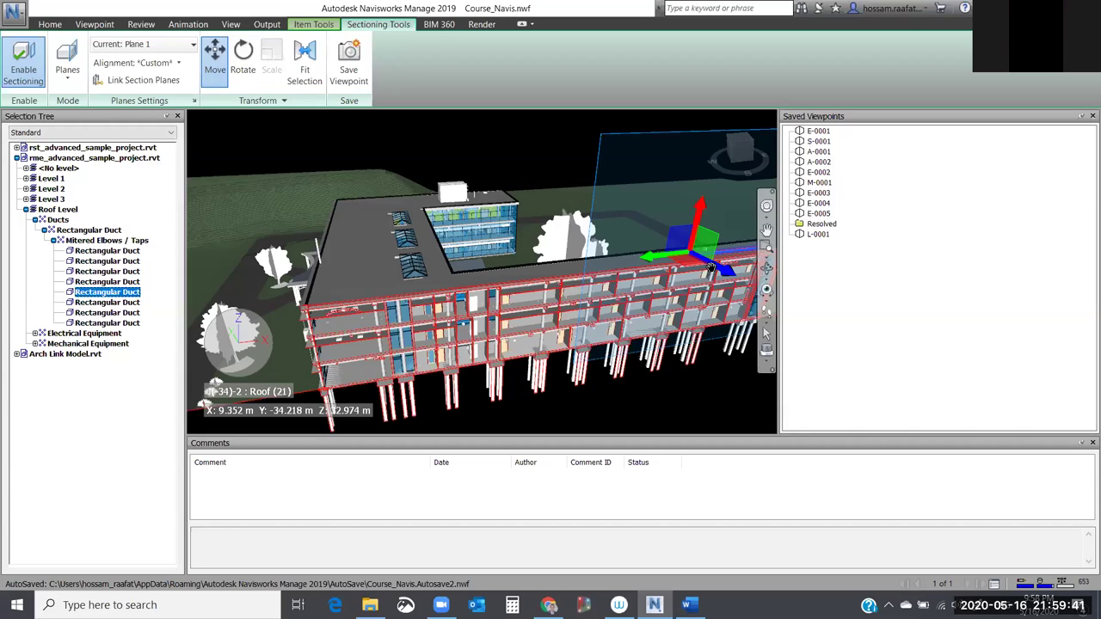
{"action": "left_click", "coordinate": [305, 64]}
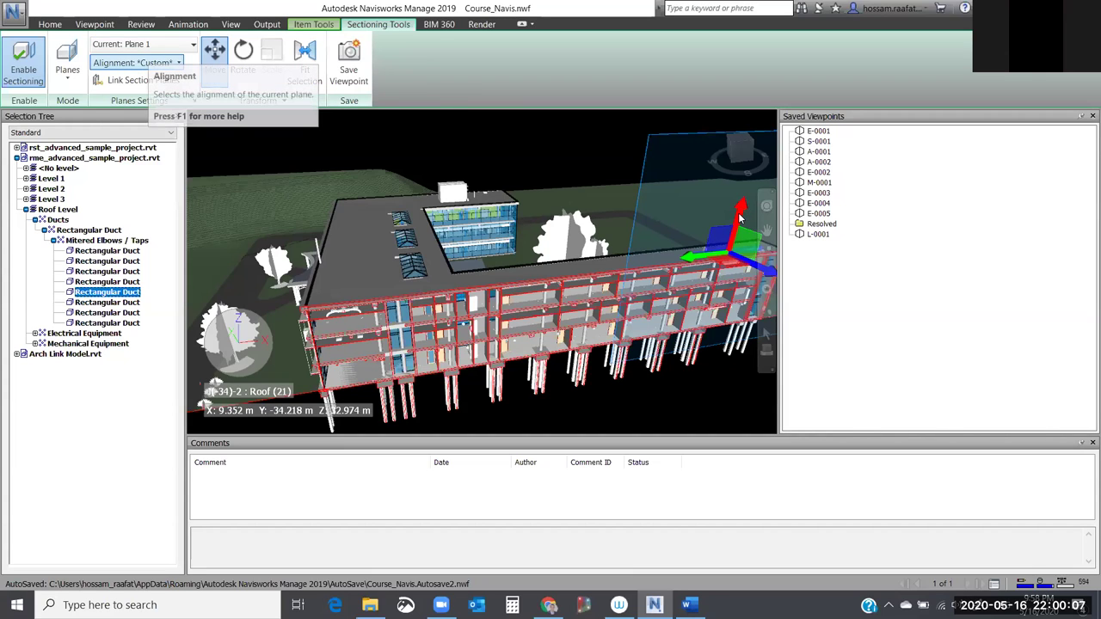
Set section Plane 1 back to Top alignment, slicing horizontally just below the roof.
{"action": "left_click", "coordinate": [138, 62]}
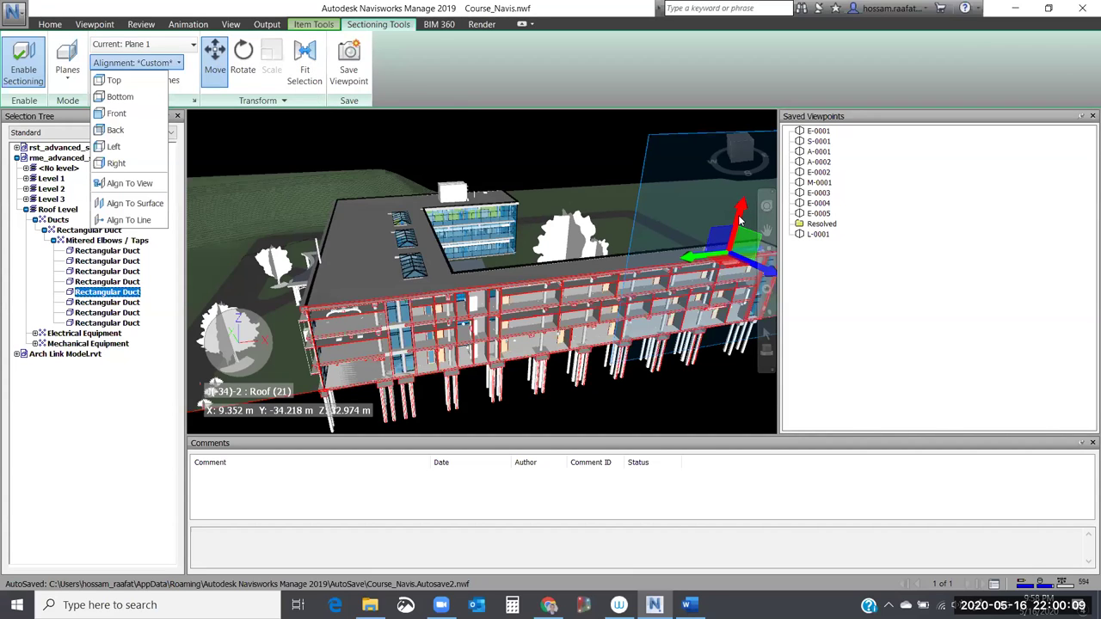
{"action": "left_click", "coordinate": [113, 80]}
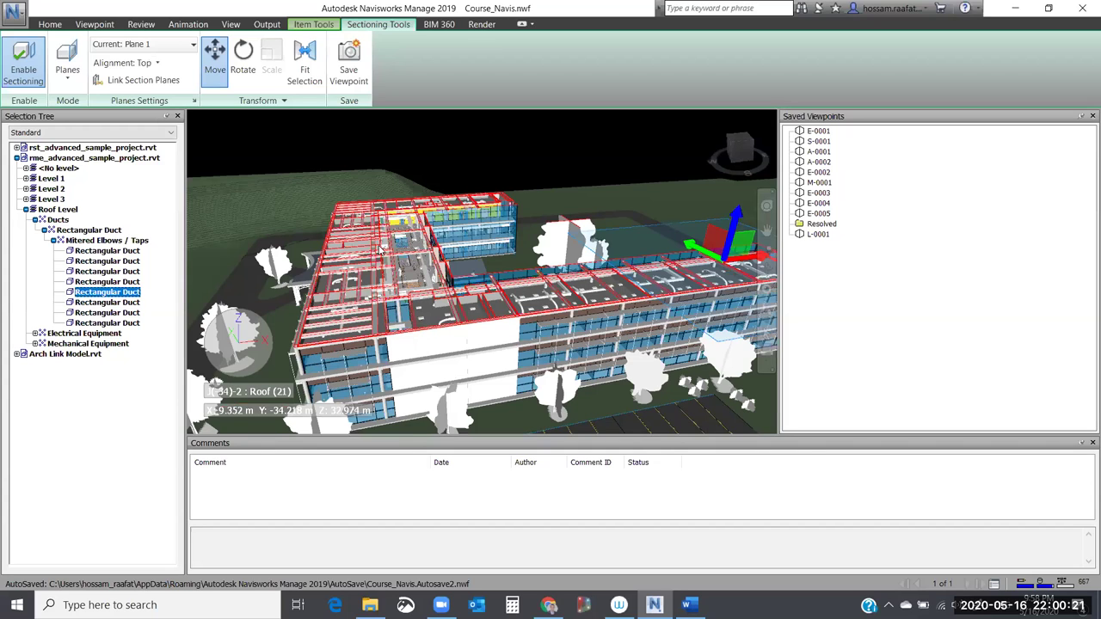
Zoom in on the roof ducts and columns exposed by the top cut.
{"action": "scroll", "coordinate": [312, 307], "scroll_direction": "up", "scroll_amount": 3}
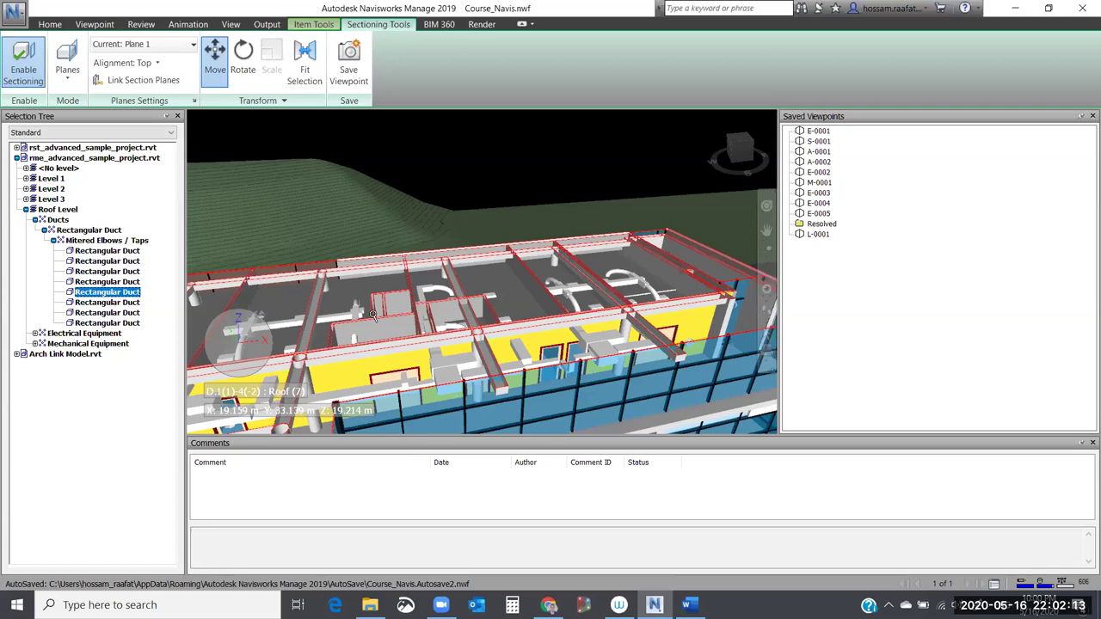
Zoom in and out around the ducts to frame the sectioned roof level.
{"action": "left_click_drag", "start_coordinate": [373, 315], "coordinate": [610, 161]}
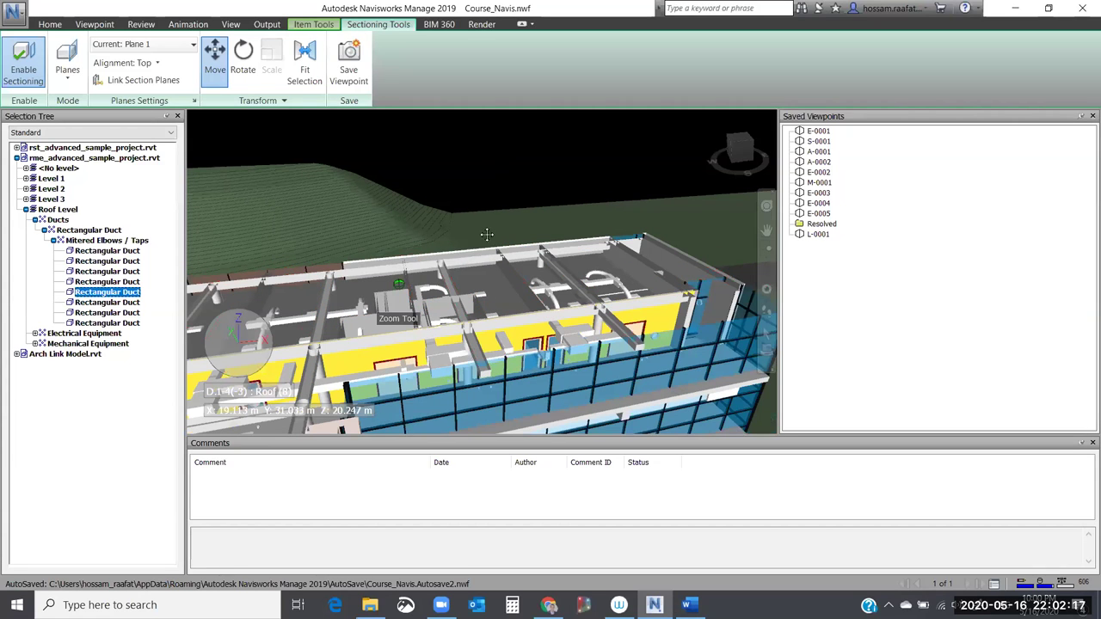
{"action": "left_click_drag", "start_coordinate": [495, 348], "coordinate": [542, 338]}
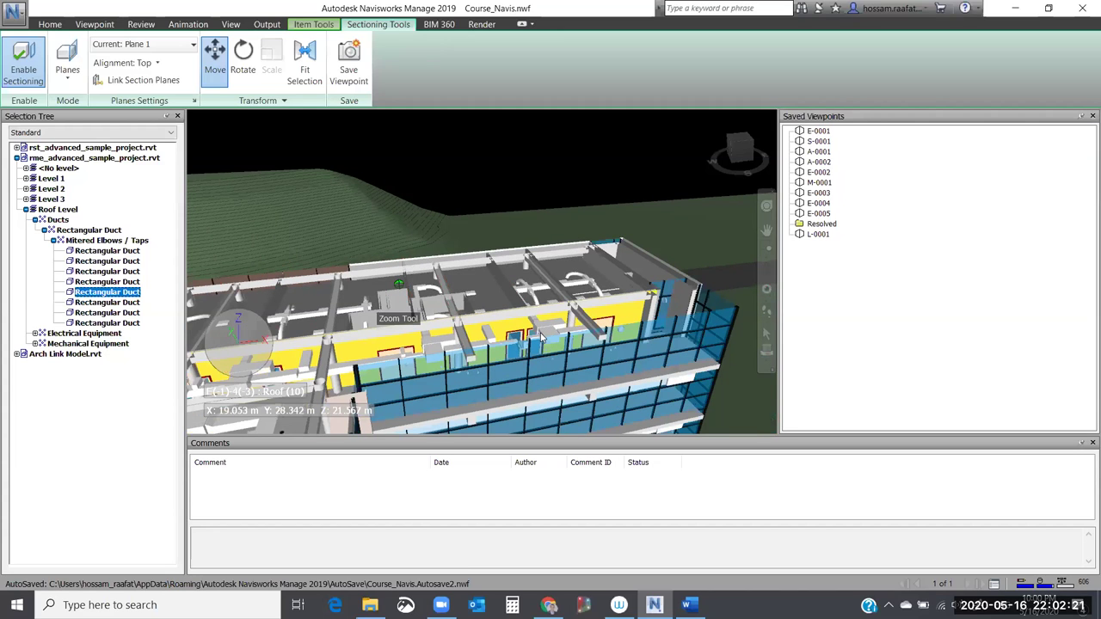
{"action": "left_click_drag", "start_coordinate": [542, 338], "coordinate": [652, 319]}
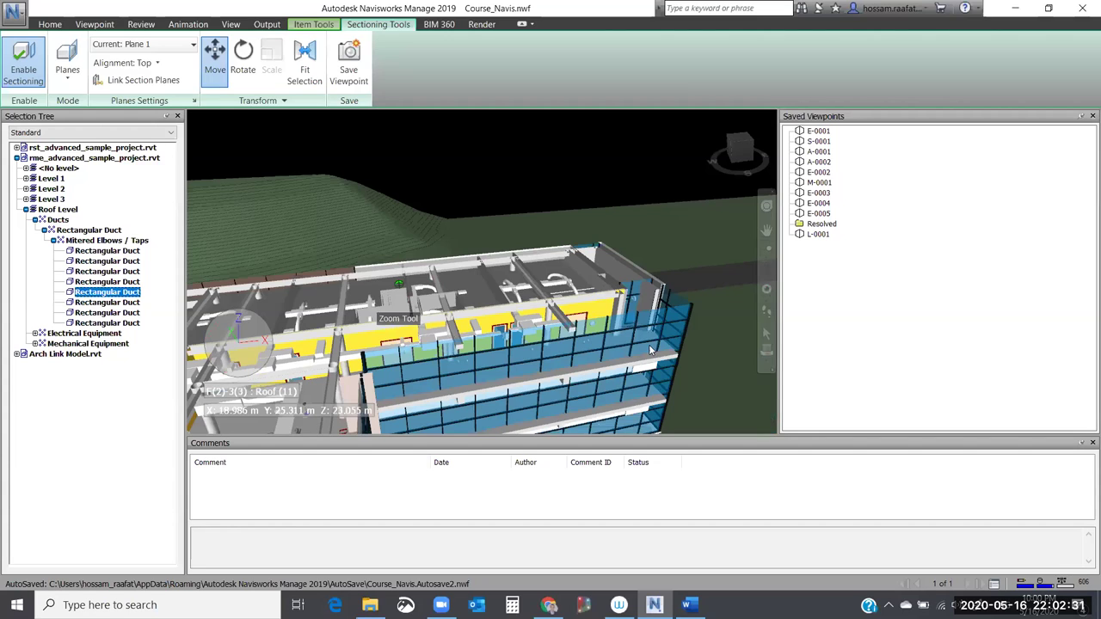
{"action": "scroll", "coordinate": [449, 333], "scroll_direction": "down", "scroll_amount": 5}
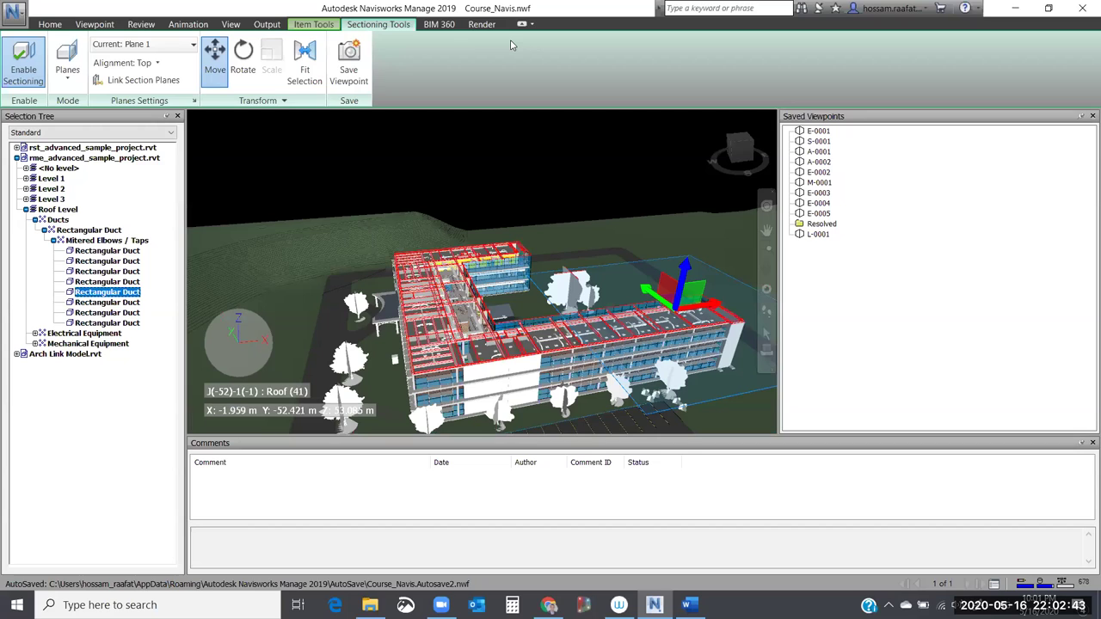
{"action": "scroll", "coordinate": [619, 357], "scroll_direction": "up", "scroll_amount": 5}
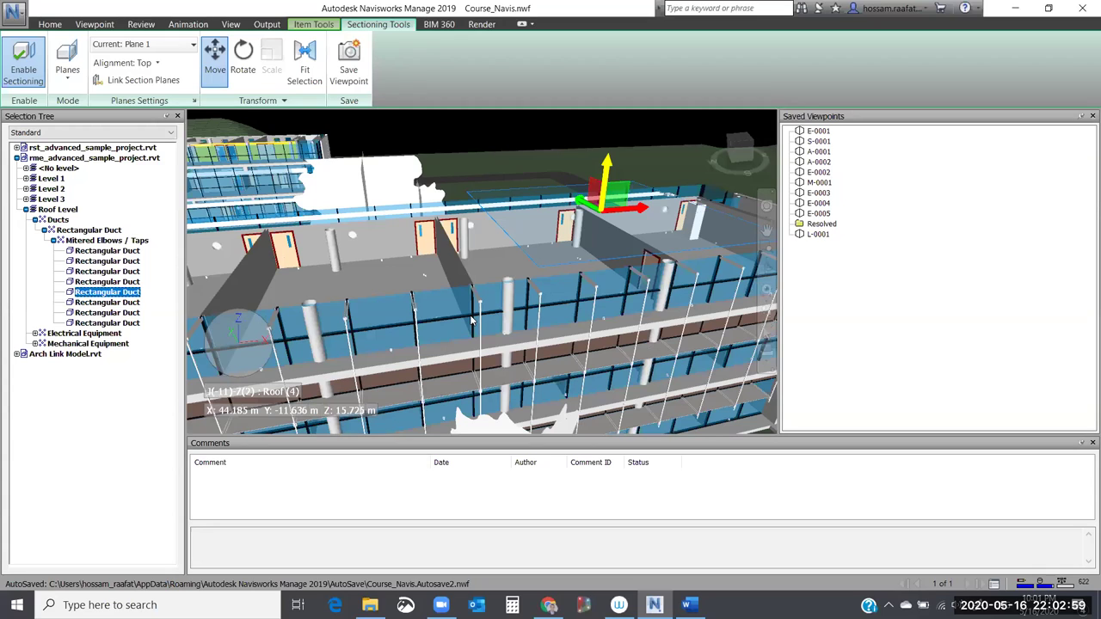
{"action": "scroll", "coordinate": [465, 318], "scroll_direction": "up", "scroll_amount": 3}
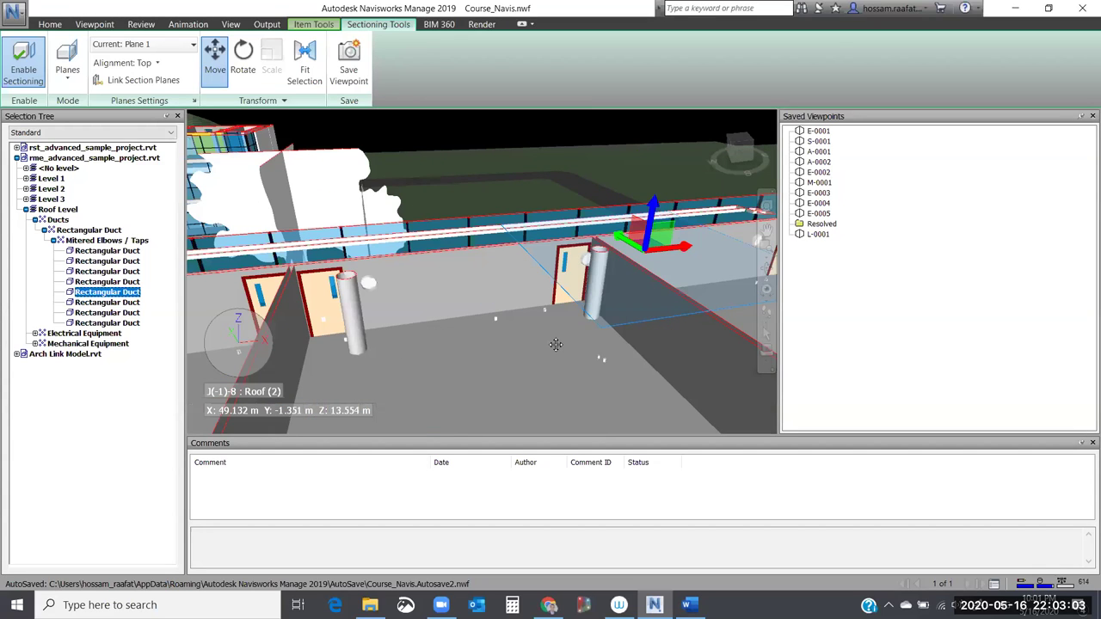
{"action": "scroll", "coordinate": [464, 331], "scroll_direction": "up", "scroll_amount": 2}
{"action": "scroll", "coordinate": [432, 297], "scroll_direction": "up", "scroll_amount": 3}
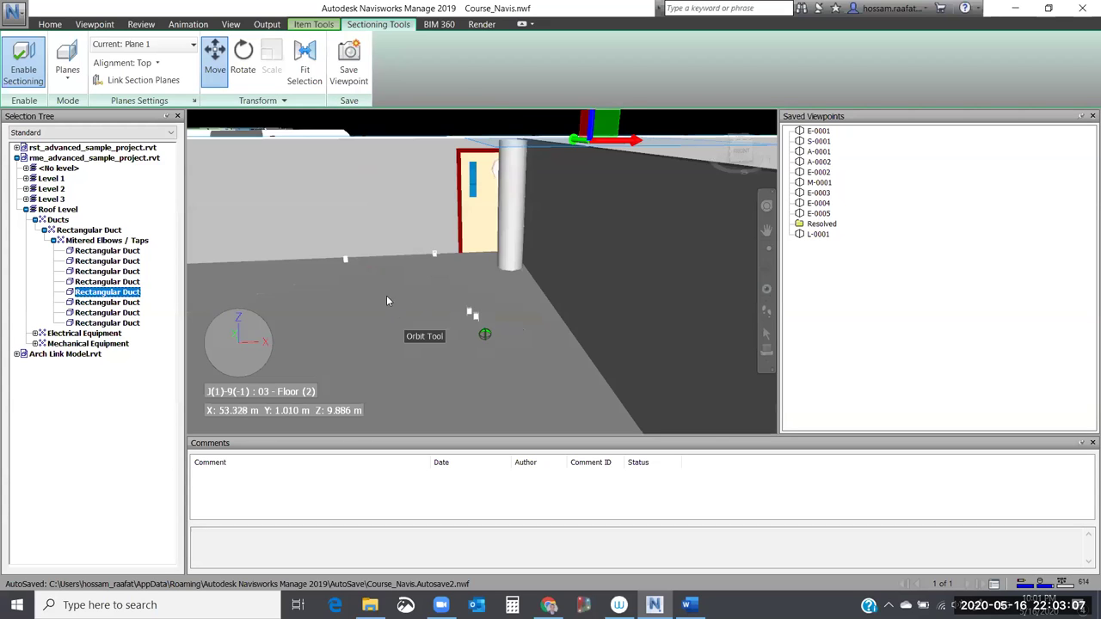
{"action": "scroll", "coordinate": [386, 301], "scroll_direction": "down", "scroll_amount": 3}
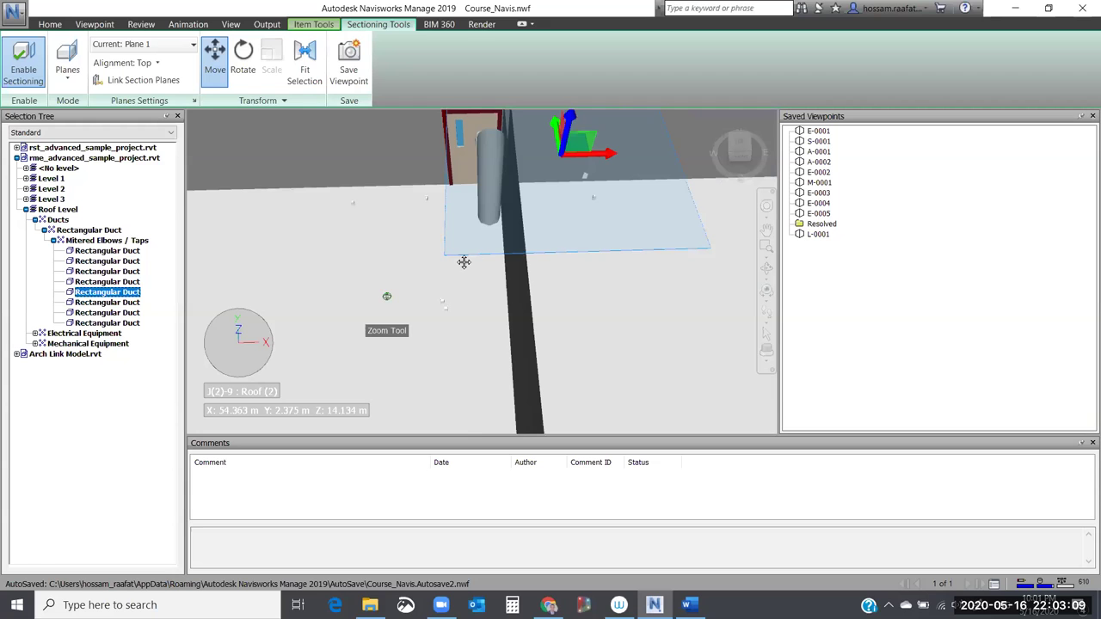
{"action": "scroll", "coordinate": [464, 261], "scroll_direction": "down", "scroll_amount": 2}
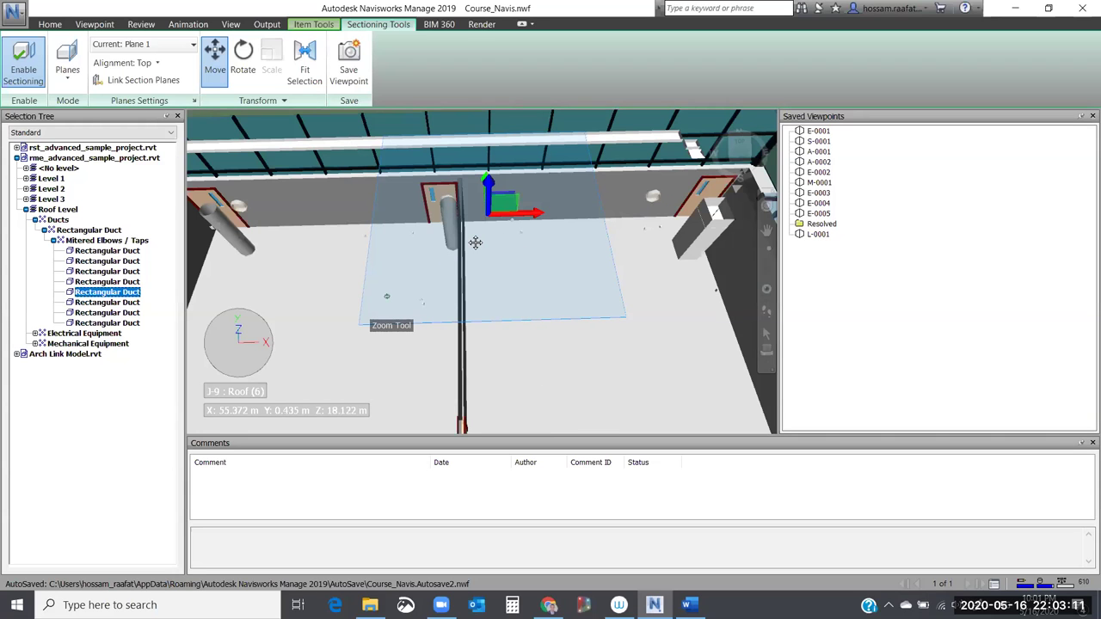
Pan and orbit to the round roof column and begin an orange redline cloud around it.
{"action": "middle_click_drag", "start_coordinate": [474, 243], "coordinate": [429, 245]}
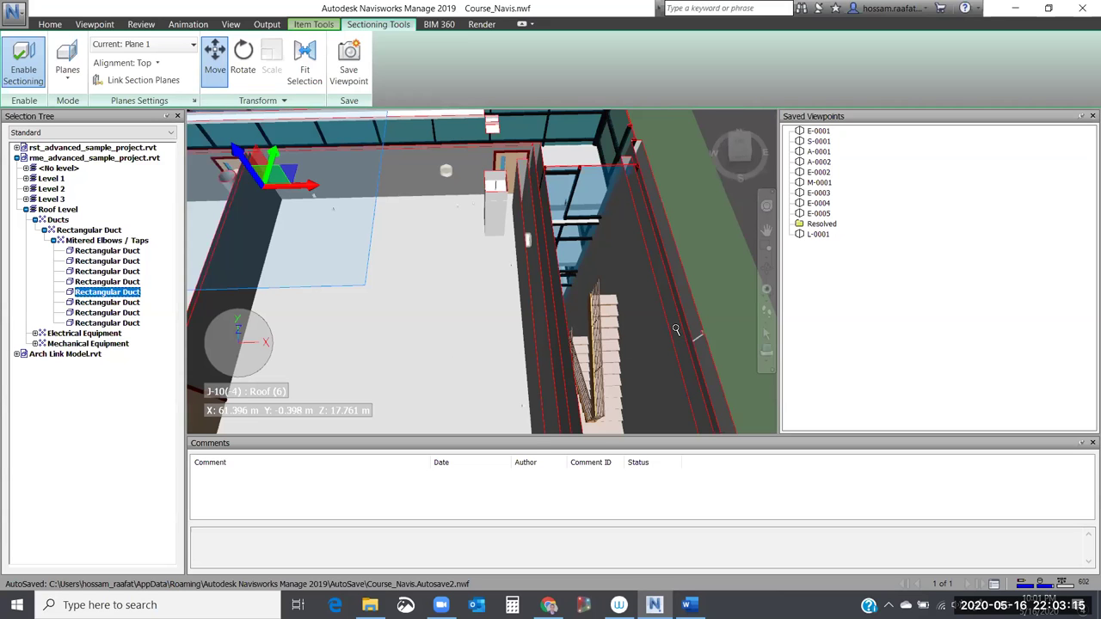
{"action": "scroll", "coordinate": [676, 331], "scroll_direction": "up", "scroll_amount": 1}
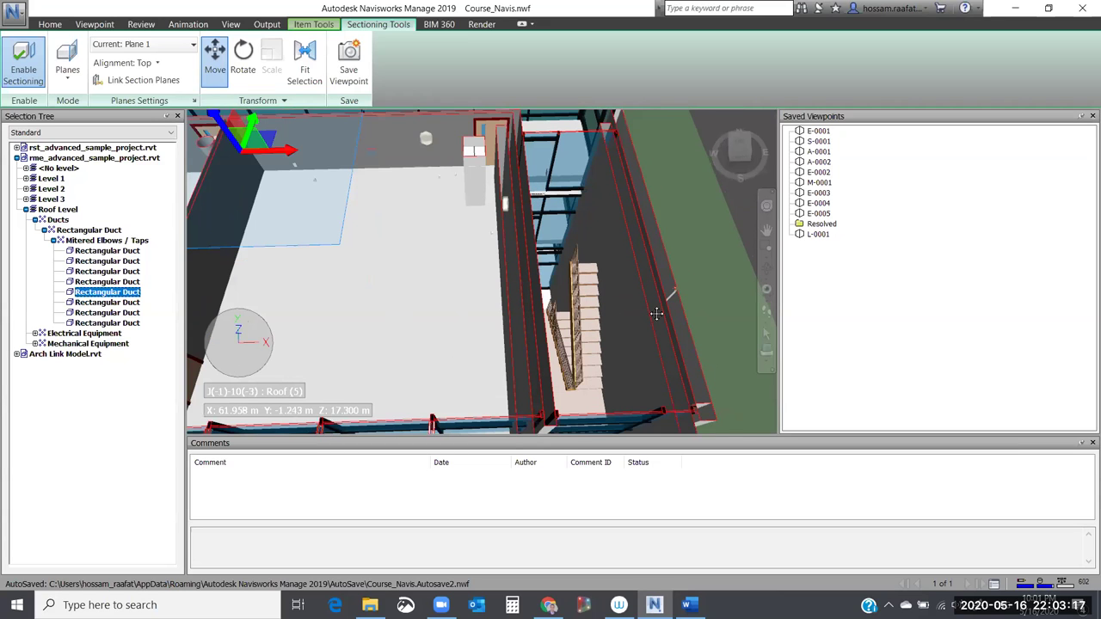
{"action": "scroll", "coordinate": [239, 308], "scroll_direction": "down", "scroll_amount": 3}
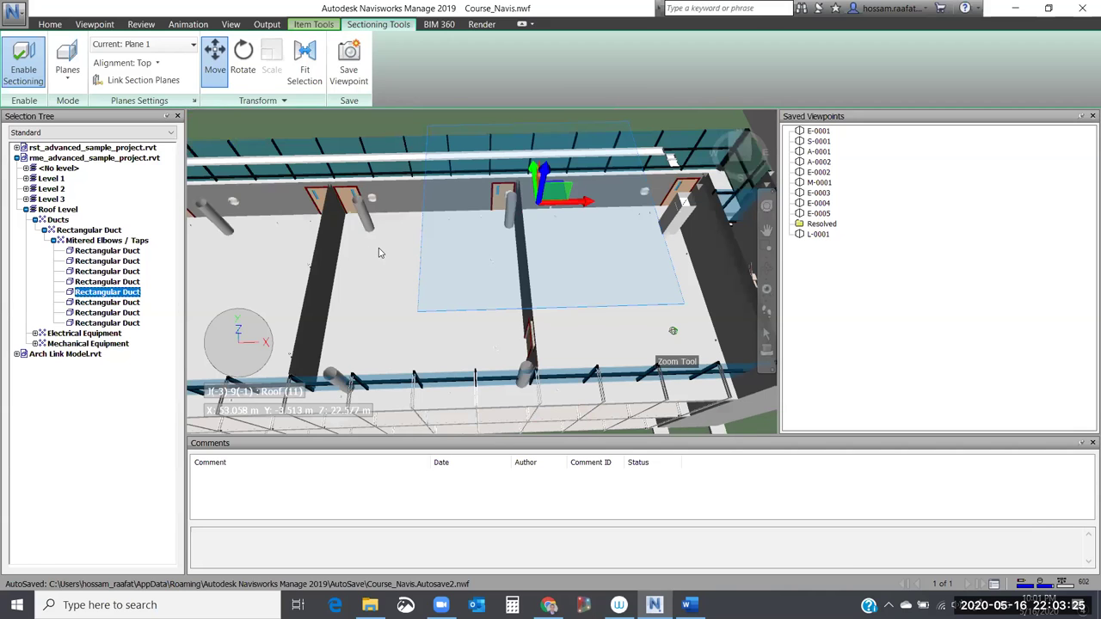
{"action": "scroll", "coordinate": [378, 252], "scroll_direction": "down", "scroll_amount": 3}
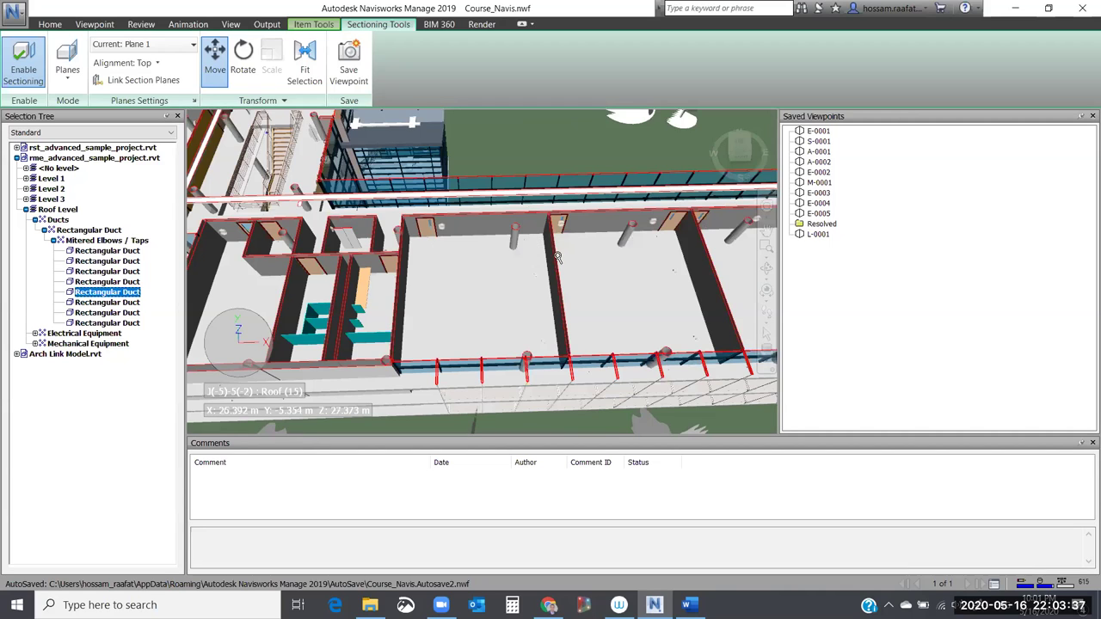
{"action": "scroll", "coordinate": [558, 256], "scroll_direction": "up", "scroll_amount": 5}
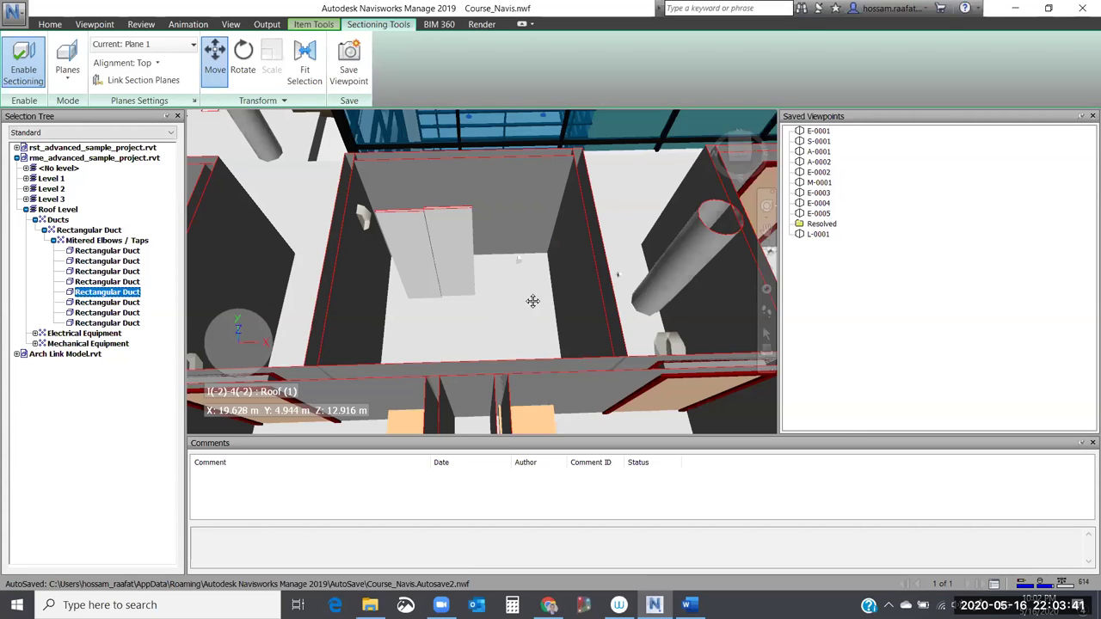
{"action": "scroll", "coordinate": [523, 279], "scroll_direction": "down", "scroll_amount": 5}
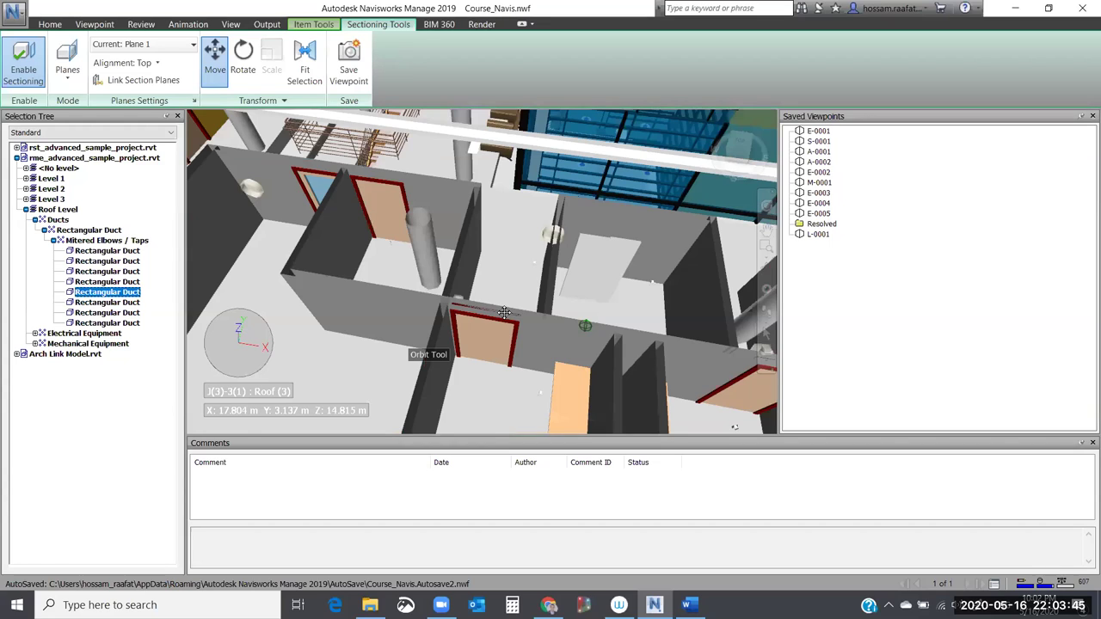
{"action": "scroll", "coordinate": [504, 312], "scroll_direction": "up", "scroll_amount": 5}
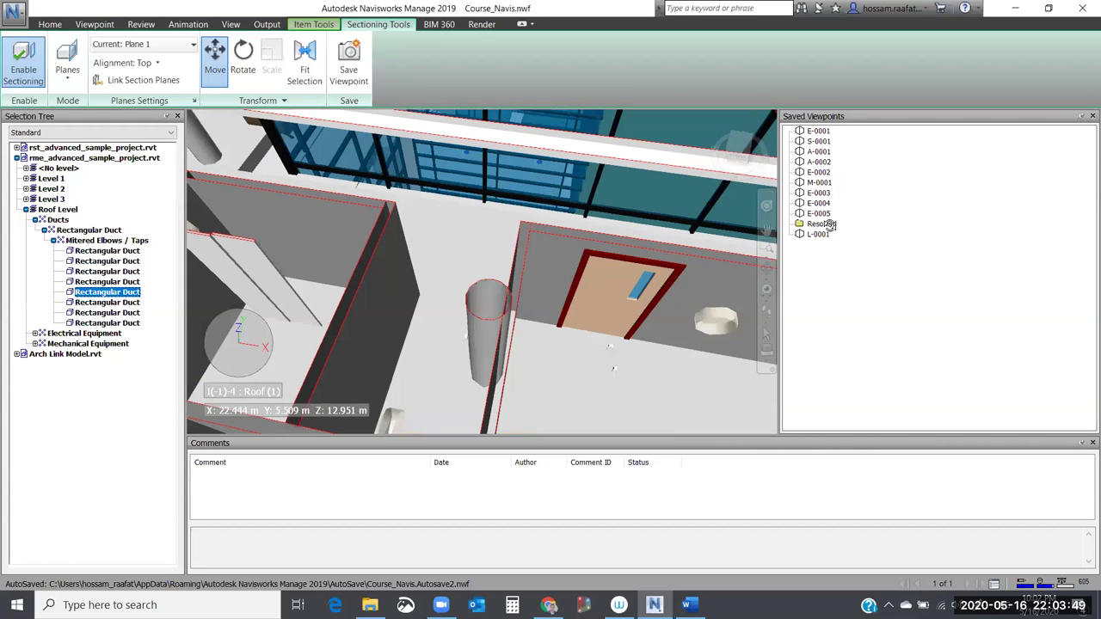
{"action": "middle_click_drag", "start_coordinate": [602, 292], "coordinate": [534, 306], "text": "shift"}
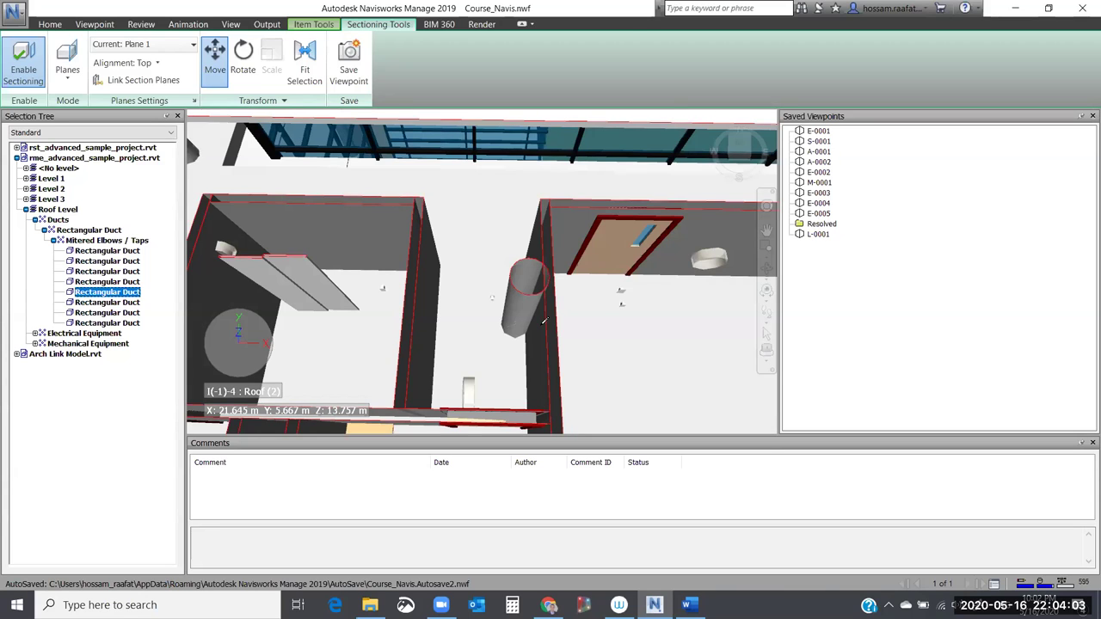
{"action": "mouse_move", "coordinate": [574, 288]}
{"action": "left_mouse_down"}
{"action": "mouse_move", "coordinate": [563, 325]}
{"action": "mouse_move", "coordinate": [495, 328]}
{"action": "mouse_move", "coordinate": [502, 285]}
{"action": "left_mouse_up"}
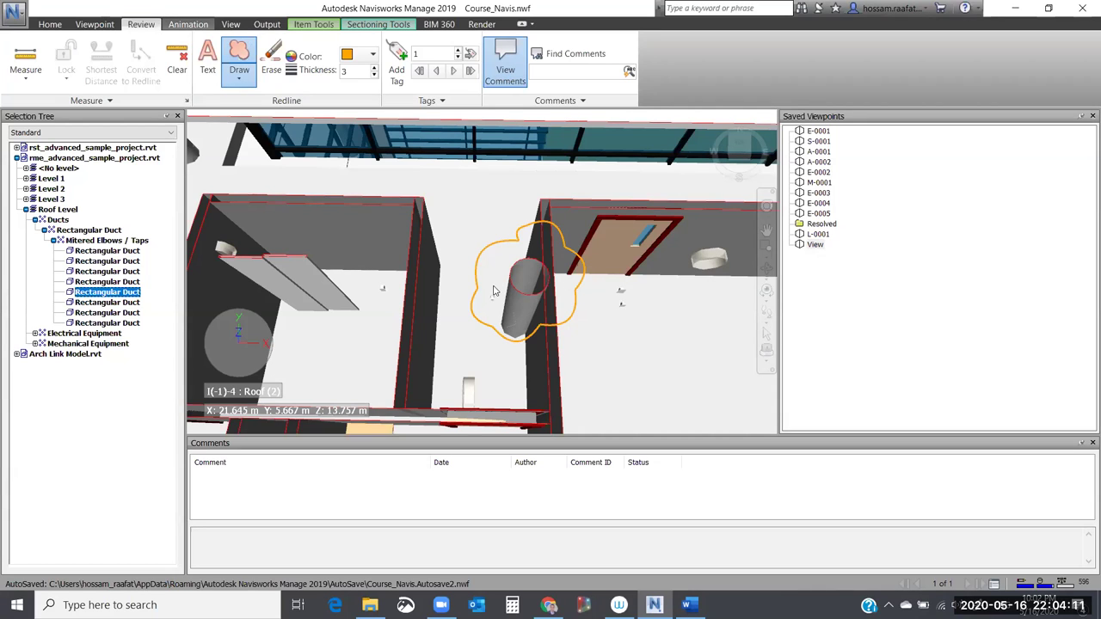
Turn off redline Draw and return to the Home tab, keeping the clouded view as 'View'.
{"action": "left_click", "coordinate": [239, 62]}
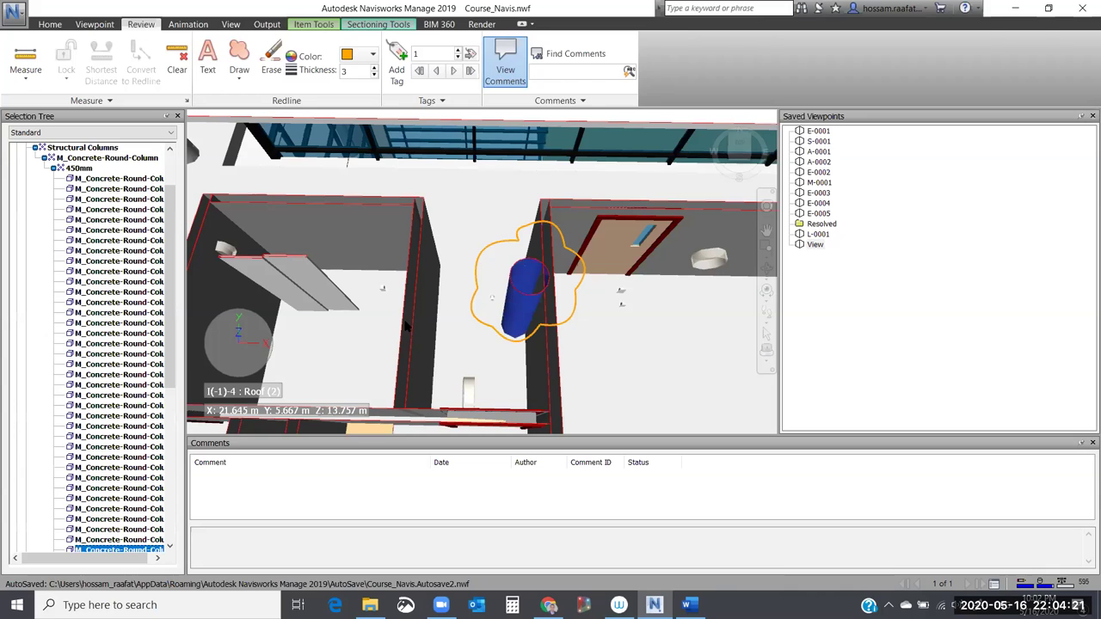
{"action": "key", "text": "alt+h"}
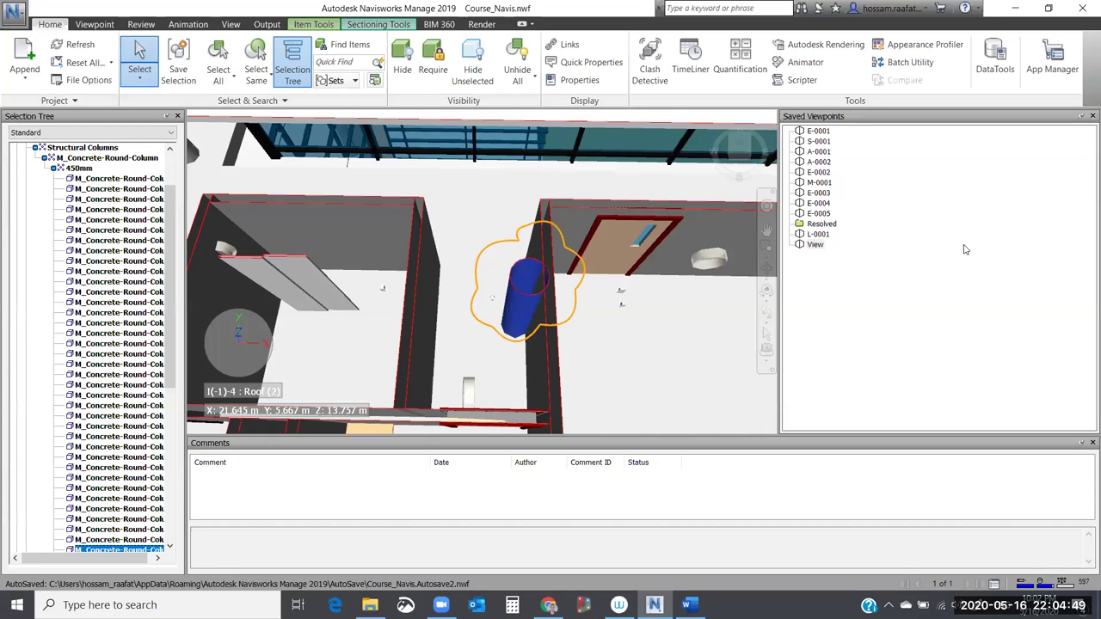
Show the column's properties and rename the 'View' viewpoint to A-0003.
{"action": "key", "text": "shift+F7"}
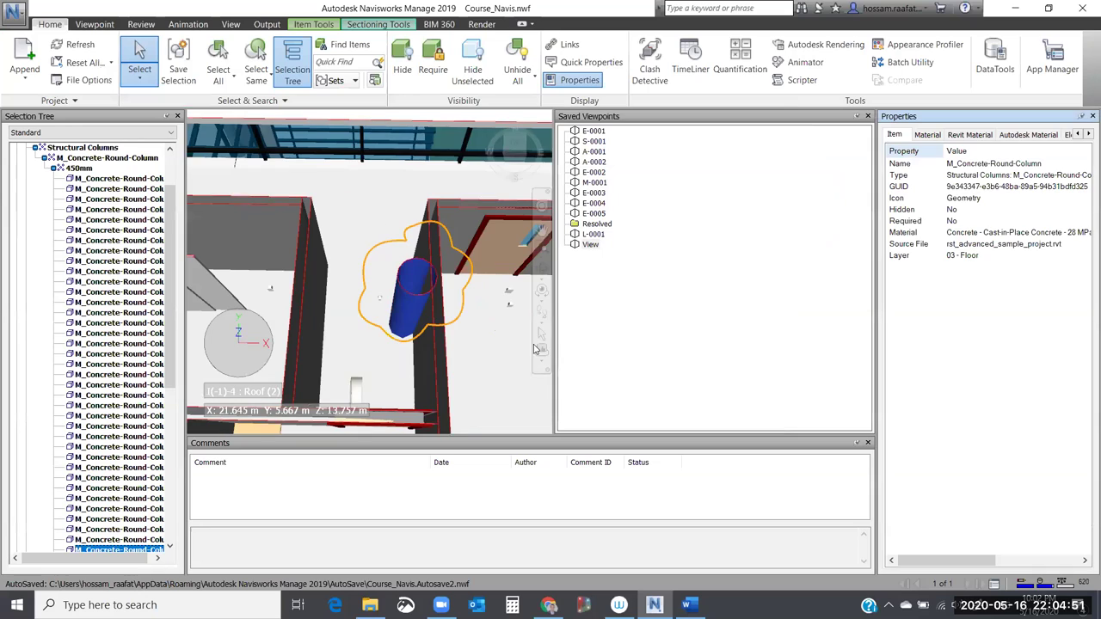
{"action": "scroll", "coordinate": [71, 521], "scroll_direction": "down", "scroll_amount": 1}
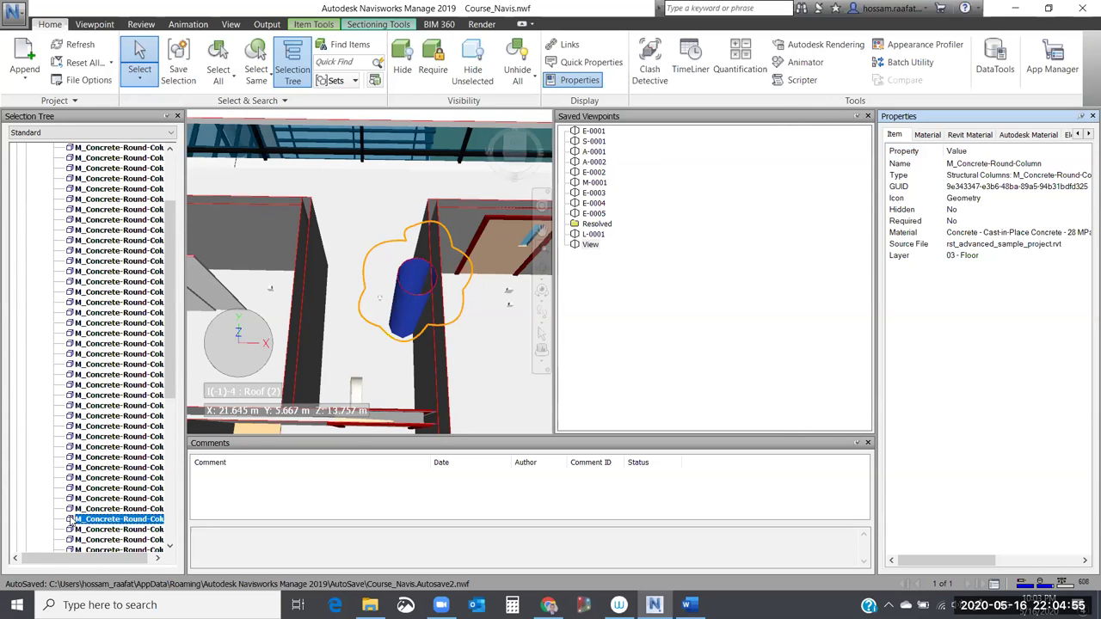
{"action": "left_click", "coordinate": [590, 244]}
{"action": "key", "text": "F2"}
{"action": "type", "text": "A-000"}
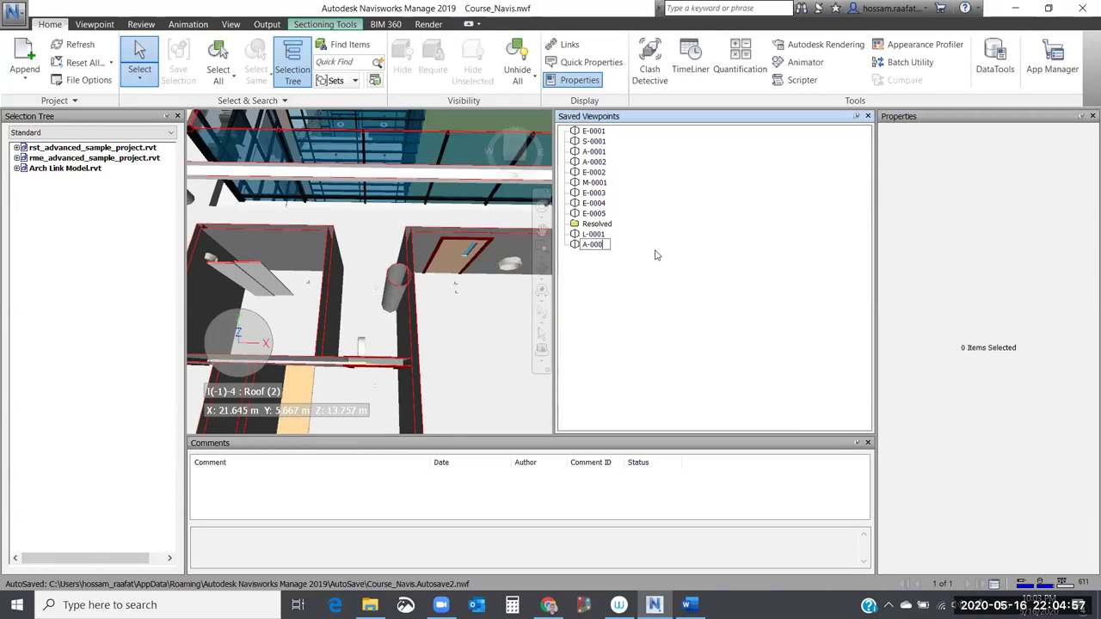
{"action": "type", "text": "3"}
{"action": "key", "text": "Return"}
Add the comment 'kindly coordinate with STR' to viewpoint A-0003.
{"action": "right_click", "coordinate": [592, 245]}
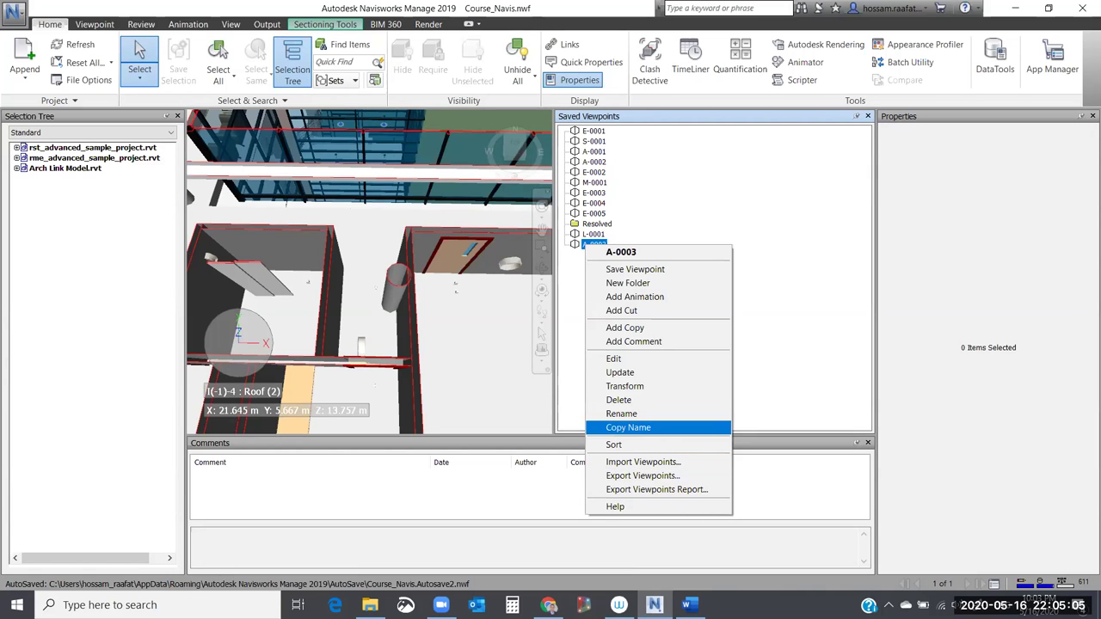
{"action": "left_click", "coordinate": [633, 341]}
{"action": "type", "text": "kindl"}
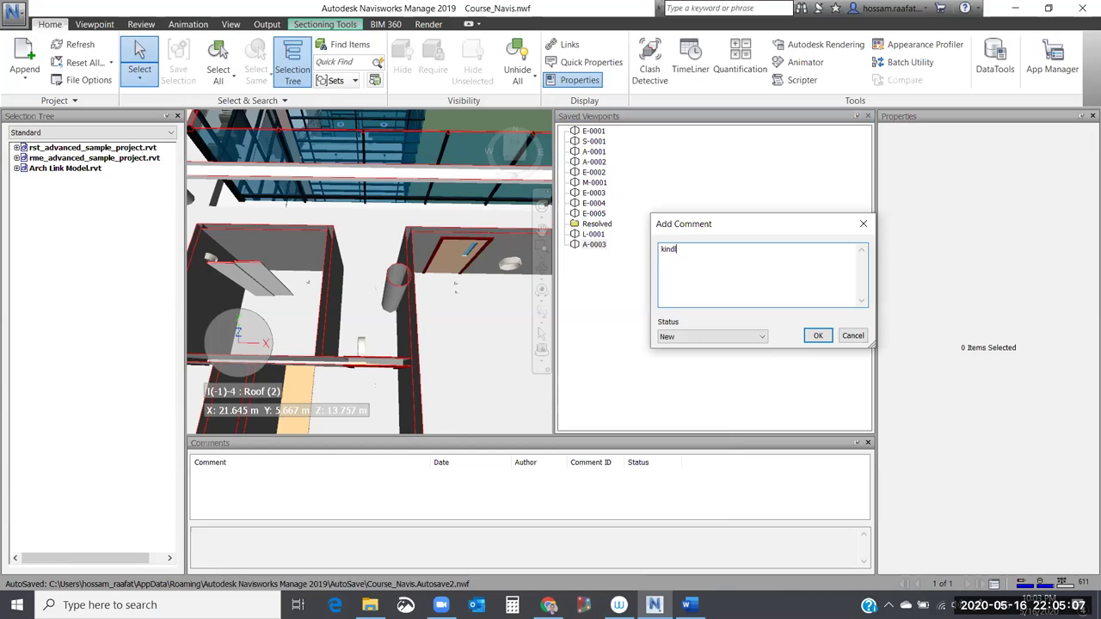
{"action": "type", "text": "y coordinate with STR"}
Confirm the pending comment and add a copy of viewpoint A-0003.
{"action": "key", "text": "Return"}
{"action": "right_click", "coordinate": [599, 245]}
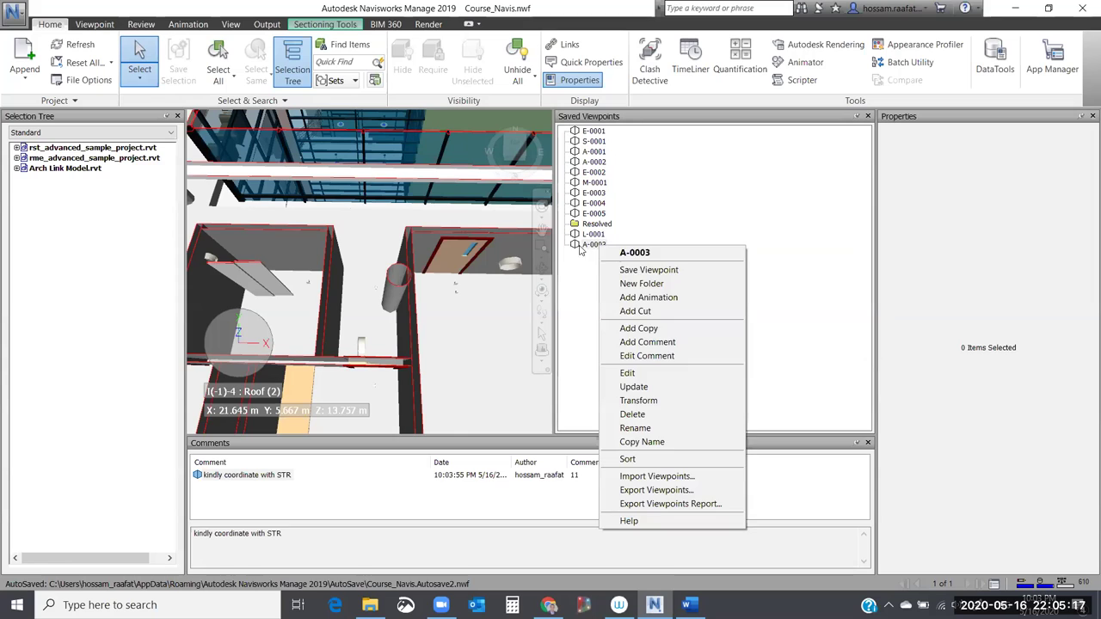
{"action": "key", "text": "Down"}
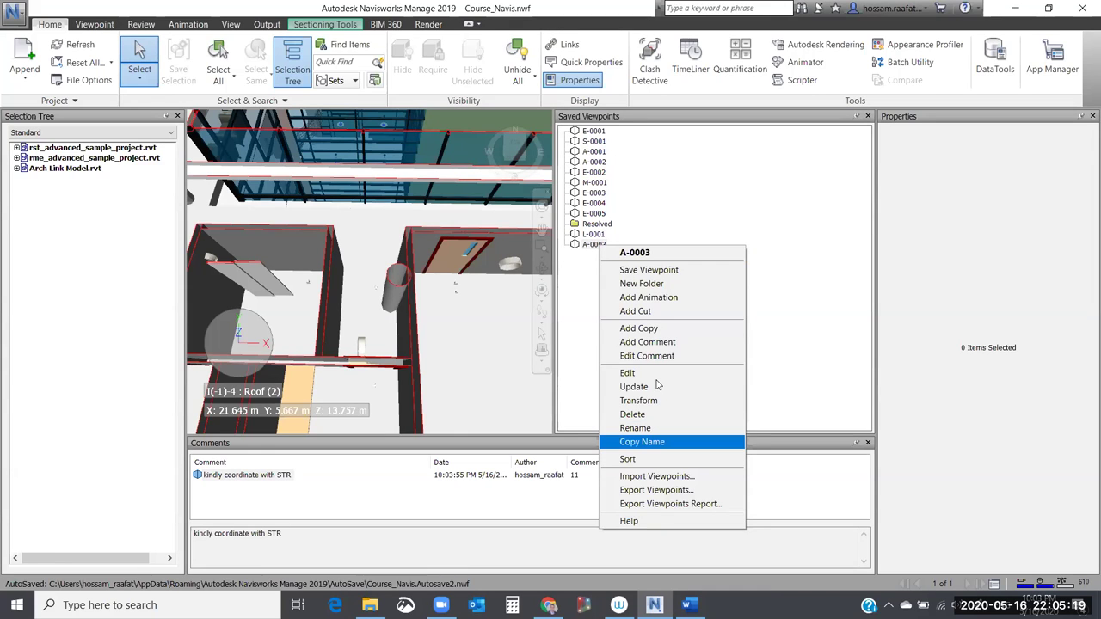
{"action": "left_click", "coordinate": [641, 328]}
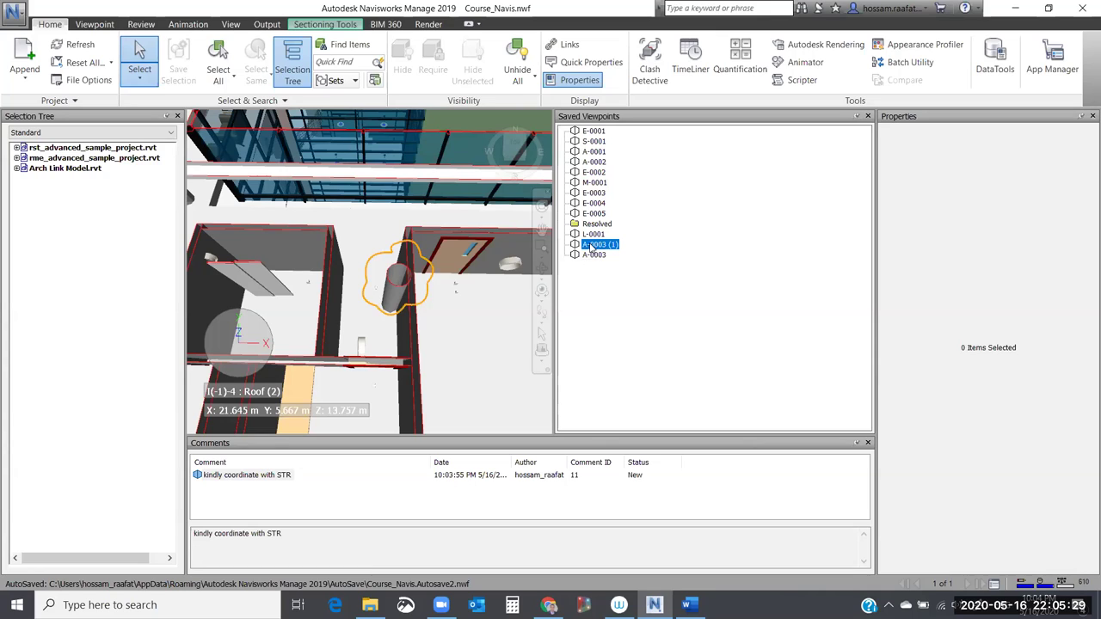
Rename the copied viewpoint to S-0002.
{"action": "left_click", "coordinate": [587, 245]}
{"action": "key", "text": "BackSpace"}
{"action": "type", "text": "S"}
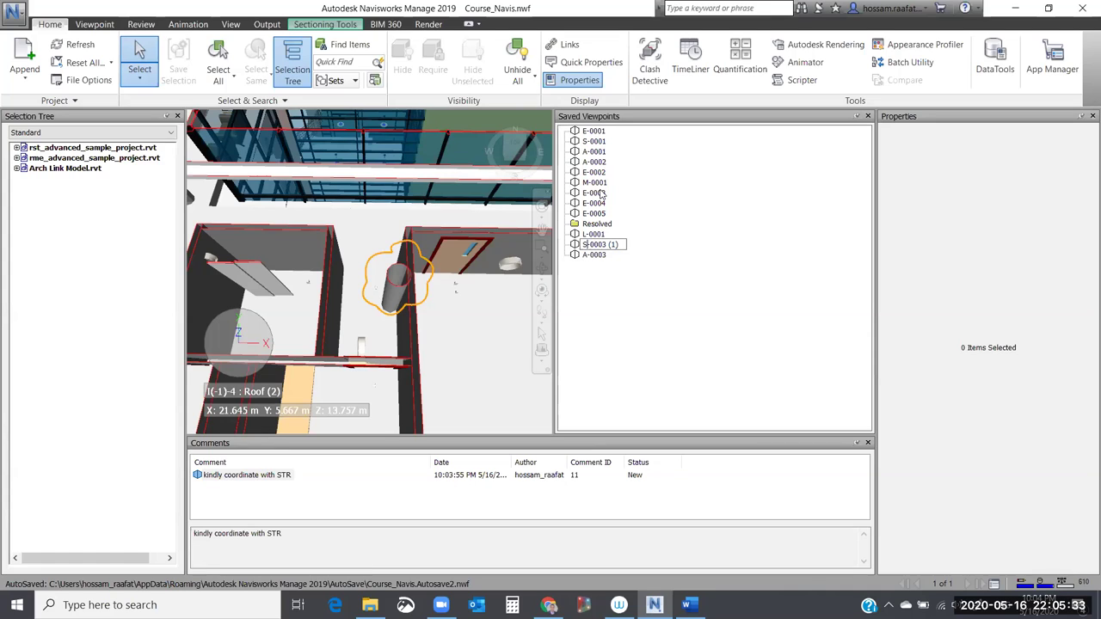
{"action": "key", "text": "End"}
{"action": "key", "text": "BackSpace"}
{"action": "key", "text": "BackSpace"}
{"action": "key", "text": "BackSpace"}
{"action": "key", "text": "BackSpace"}
{"action": "key", "text": "BackSpace"}
{"action": "type", "text": "2"}
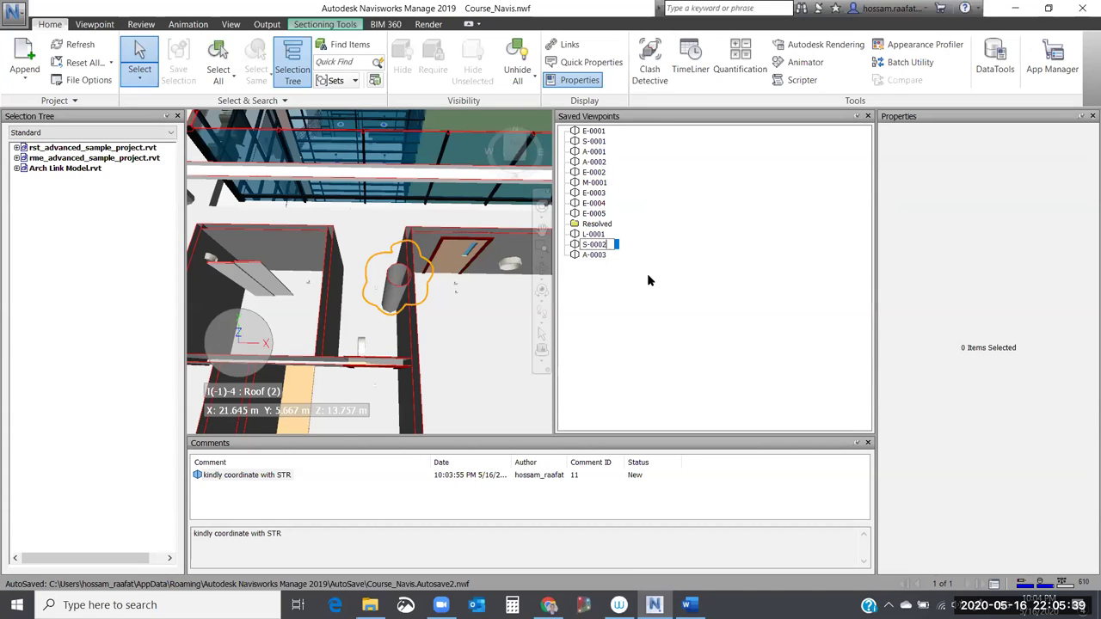
{"action": "key", "text": "Return"}
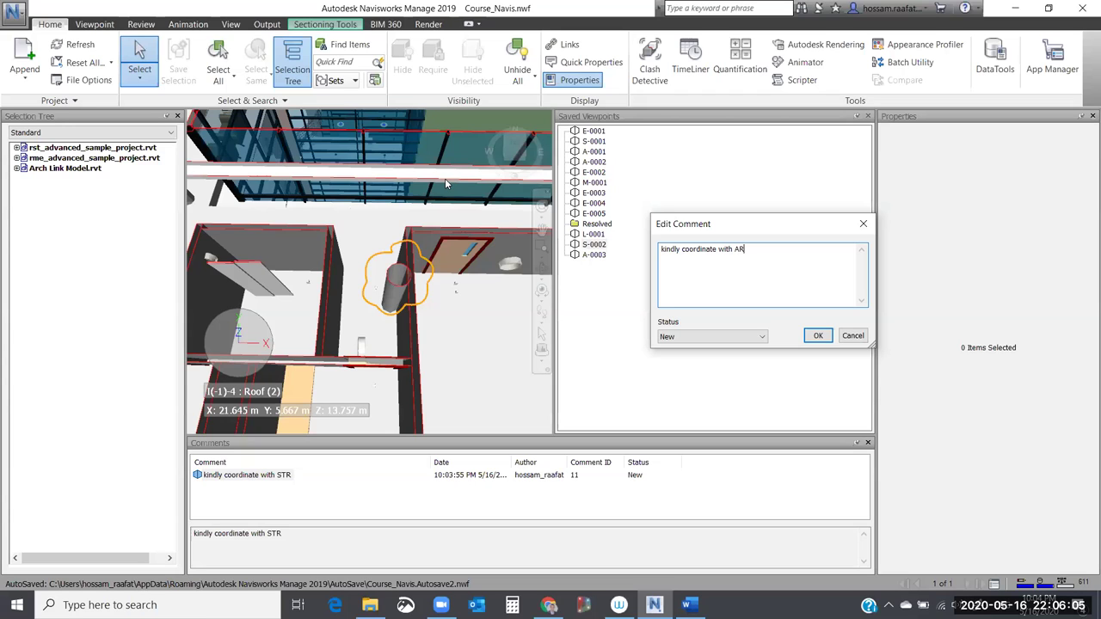
Close the S-0002 comment edit and zoom in on the sectioned Floor 2 staircase.
{"action": "key", "text": "Escape"}
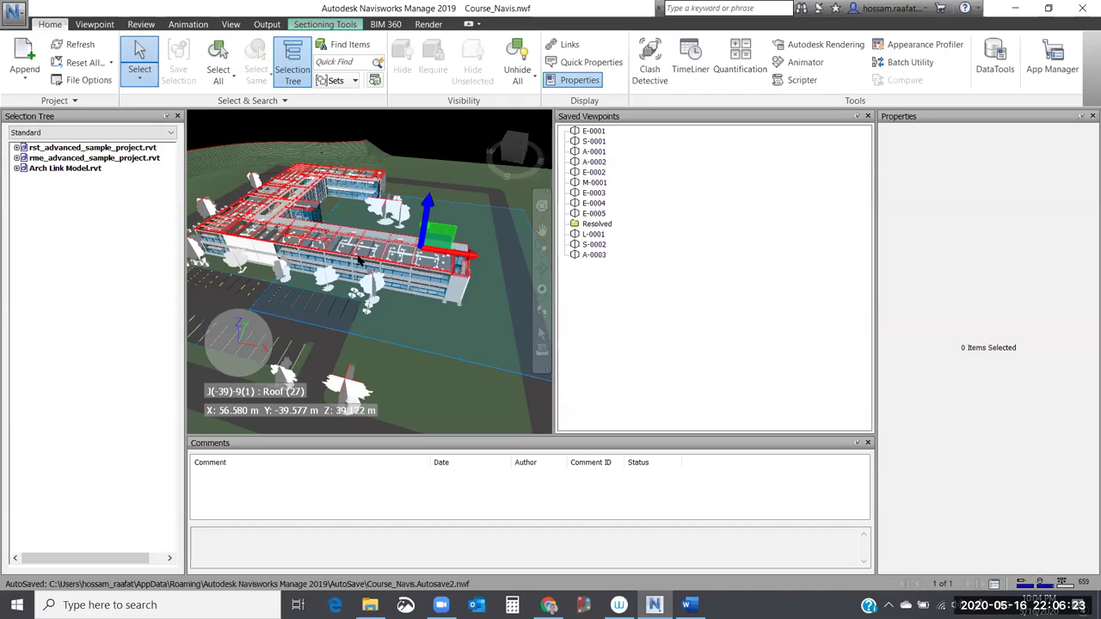
{"action": "scroll", "coordinate": [475, 286], "scroll_direction": "up", "scroll_amount": 10}
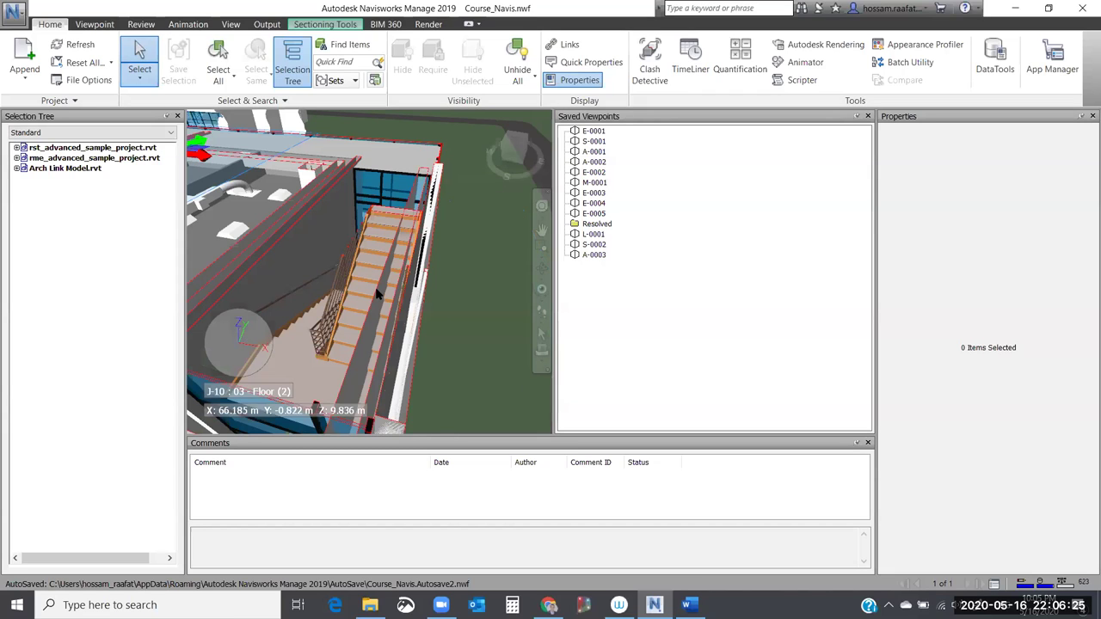
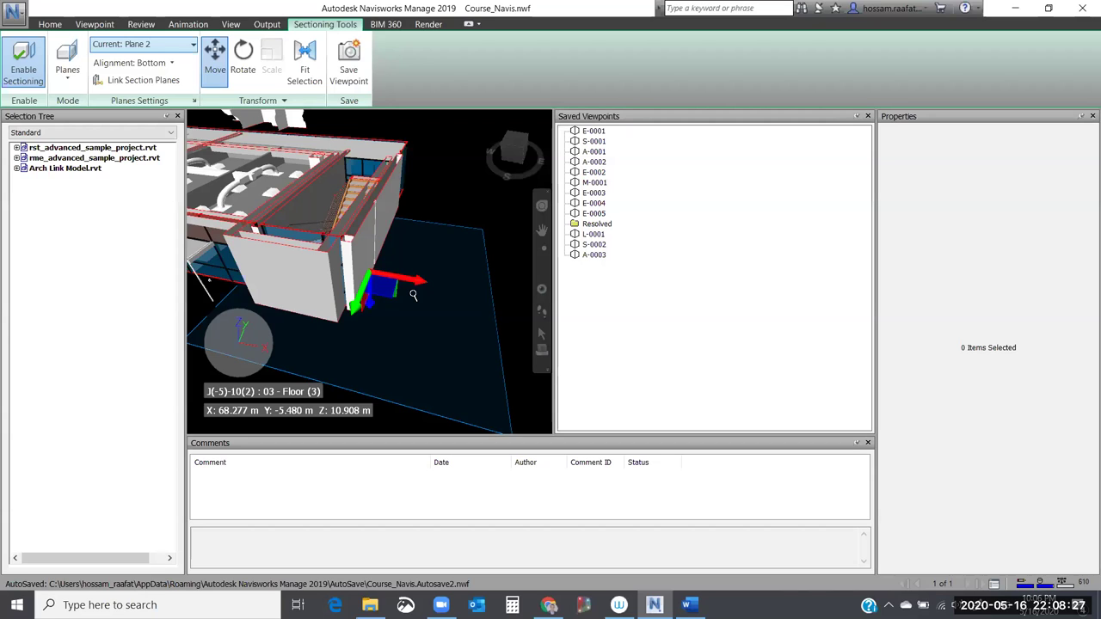
Align section Plane 2 to the clicked wall face and keep Plane 2 as the current plane.
{"action": "left_click", "coordinate": [342, 235]}
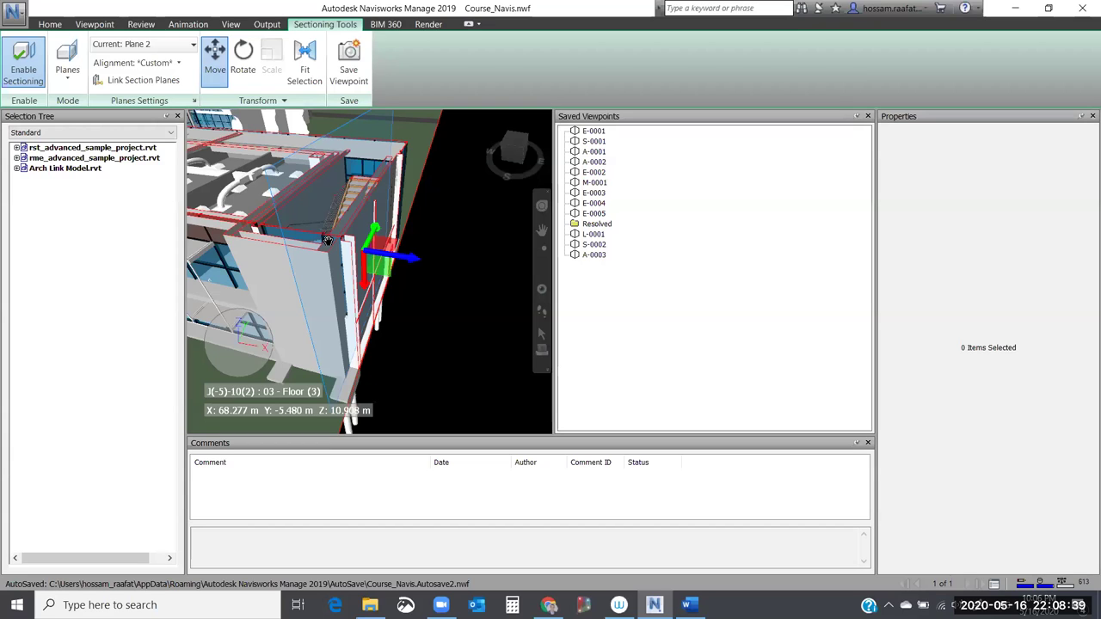
{"action": "scroll", "coordinate": [327, 240], "scroll_direction": "down", "scroll_amount": 3}
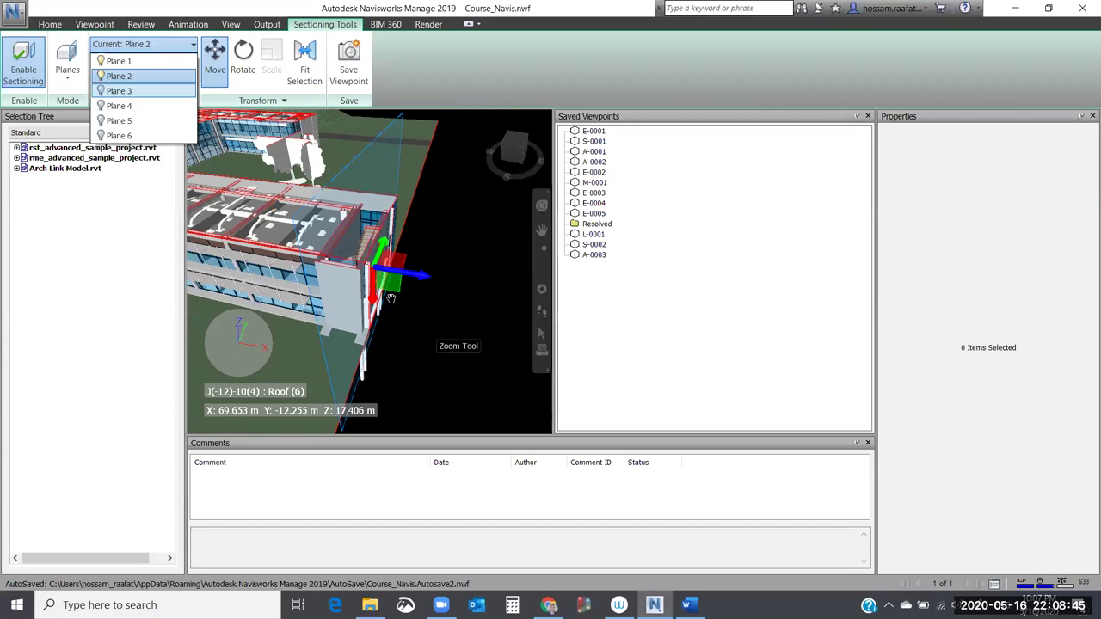
{"action": "scroll", "coordinate": [391, 298], "scroll_direction": "up", "scroll_amount": 5}
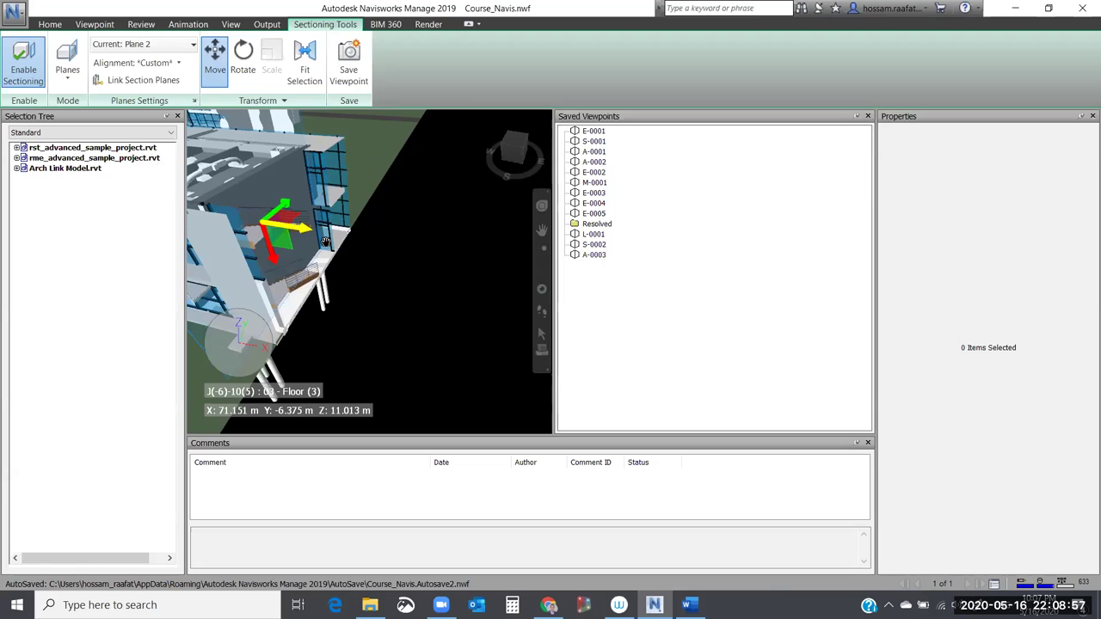
{"action": "scroll", "coordinate": [325, 242], "scroll_direction": "up", "scroll_amount": 2}
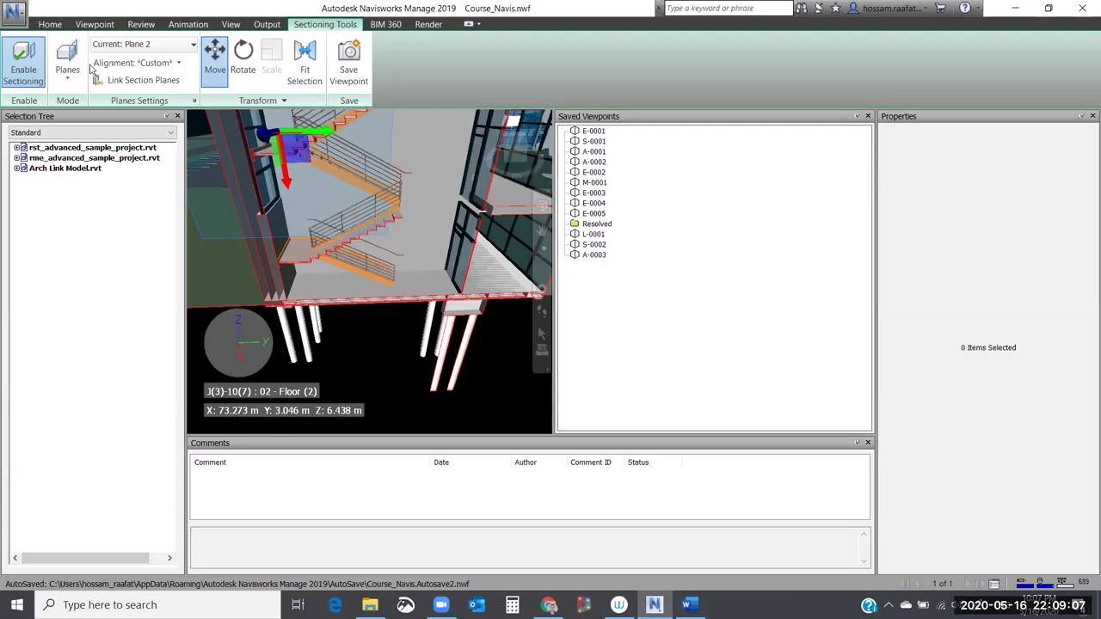
{"action": "left_click", "coordinate": [138, 44]}
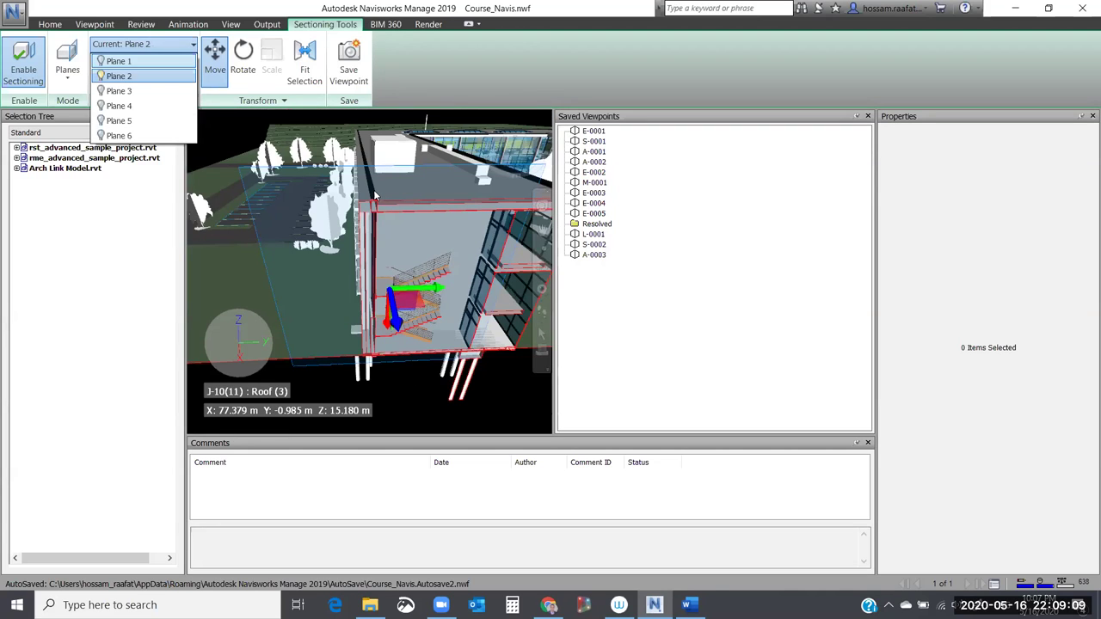
{"action": "key", "text": "Return"}
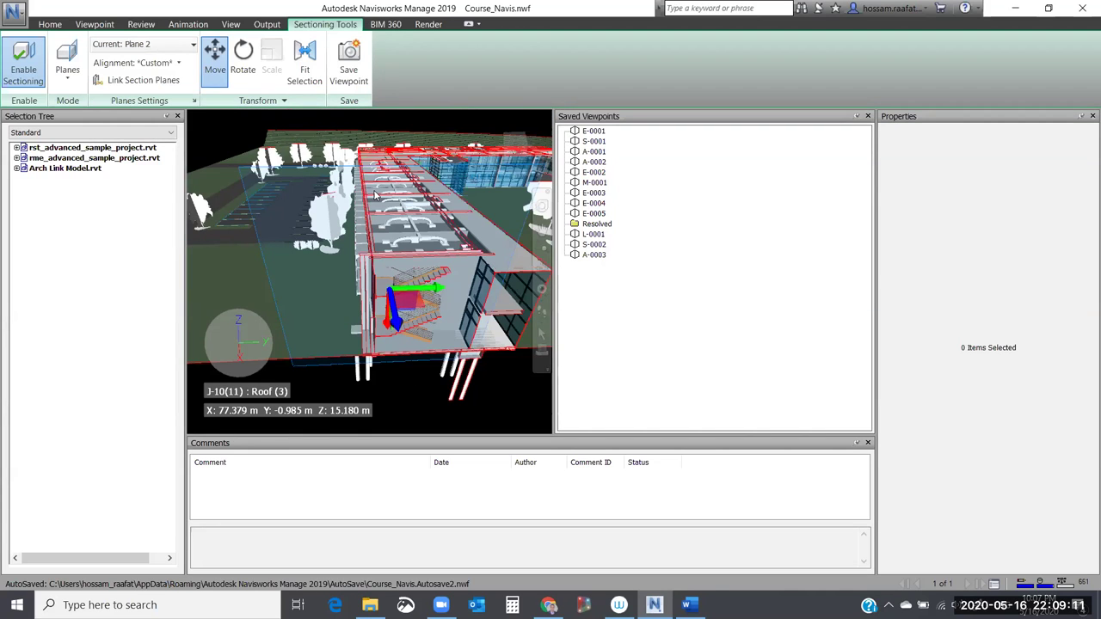
{"action": "scroll", "coordinate": [374, 196], "scroll_direction": "up", "scroll_amount": 4}
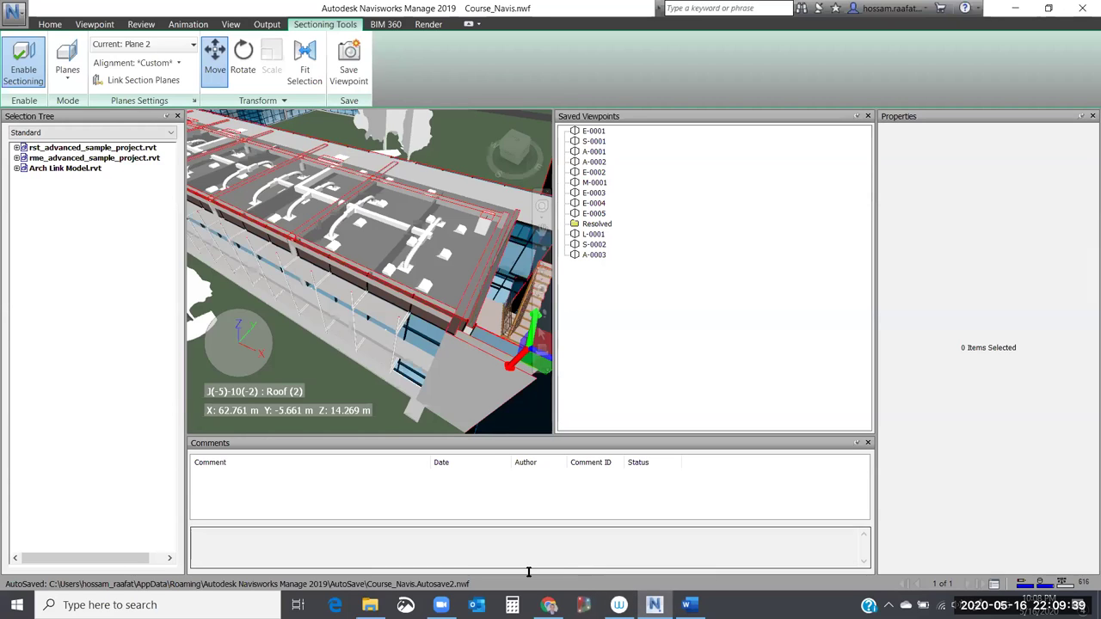
{"action": "mouse_move", "coordinate": [440, 602]}
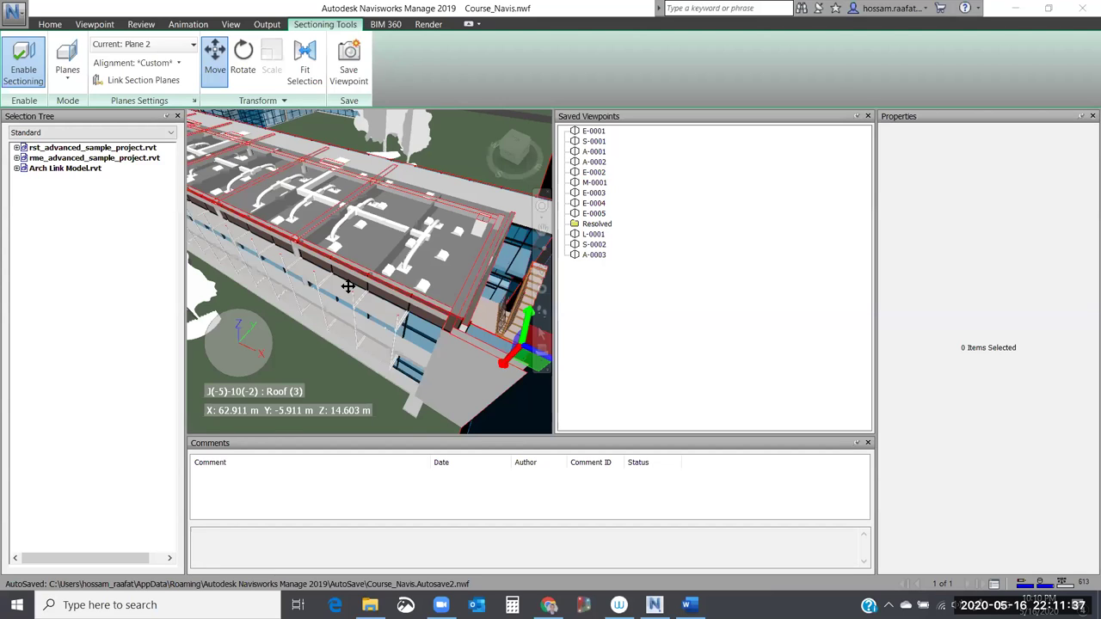
Undo sectioning to show the whole uncut building and bring up the Viewpoints Report export option.
{"action": "key", "text": "ctrl+z"}
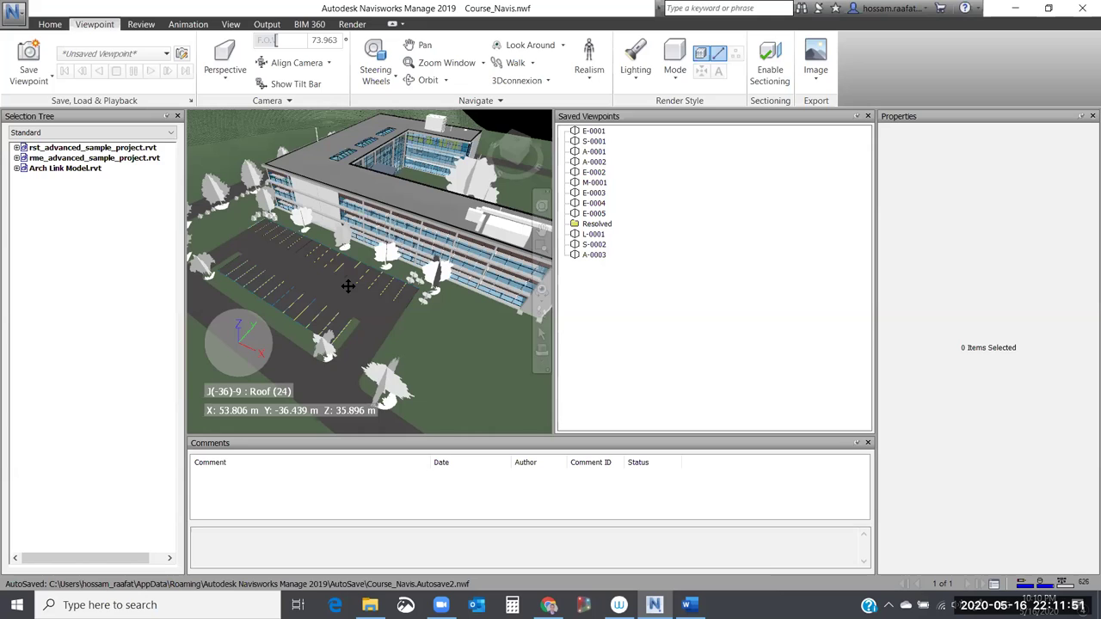
{"action": "left_click", "coordinate": [267, 23]}
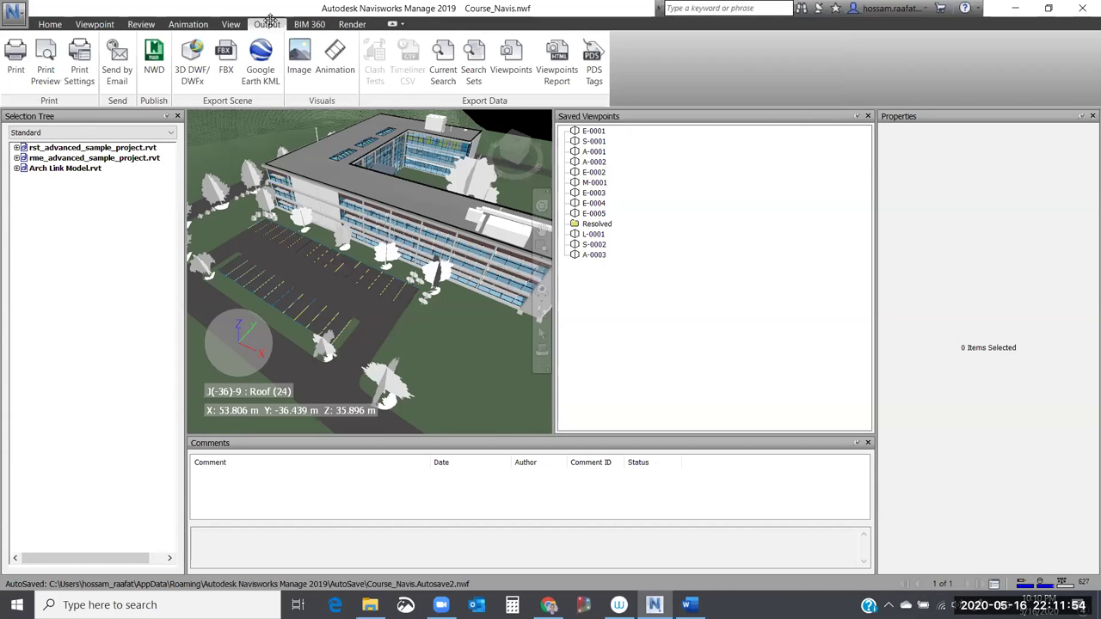
{"action": "left_click", "coordinate": [557, 69]}
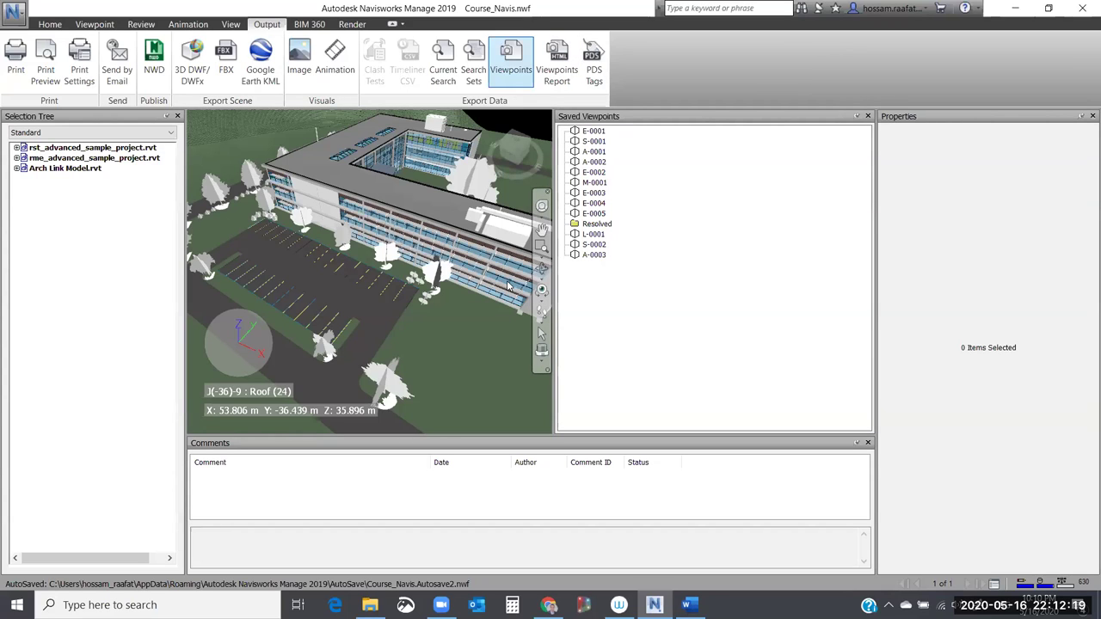
Create a 'clash test report' folder in Samples and save the Course_Navis.html viewpoints report there.
{"action": "left_click", "coordinate": [556, 69]}
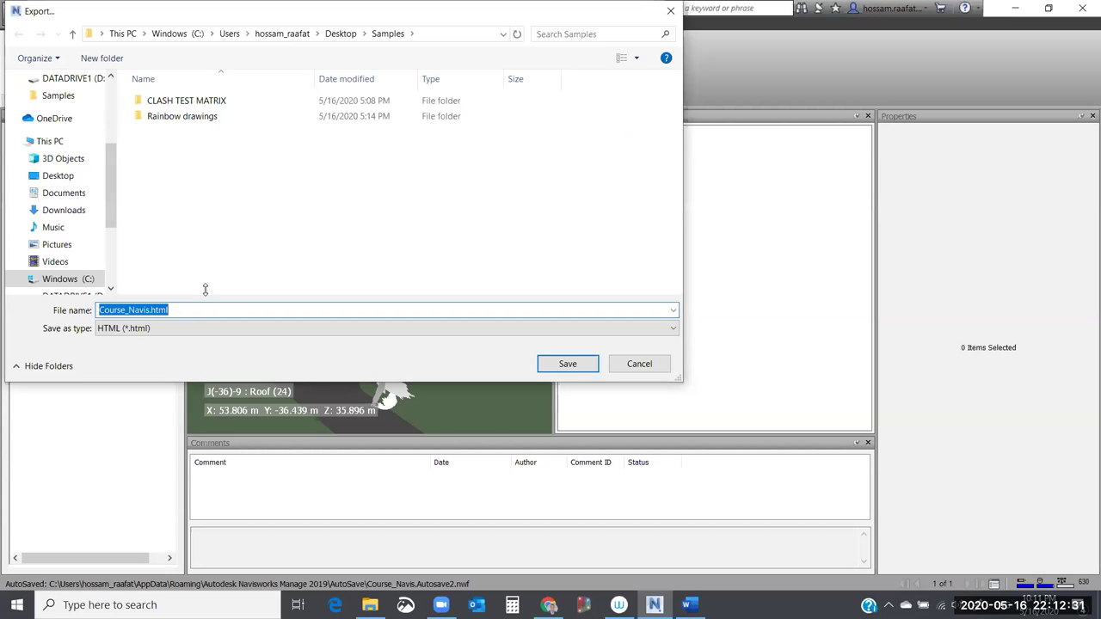
{"action": "left_click", "coordinate": [101, 58]}
{"action": "type", "text": "clash t"}
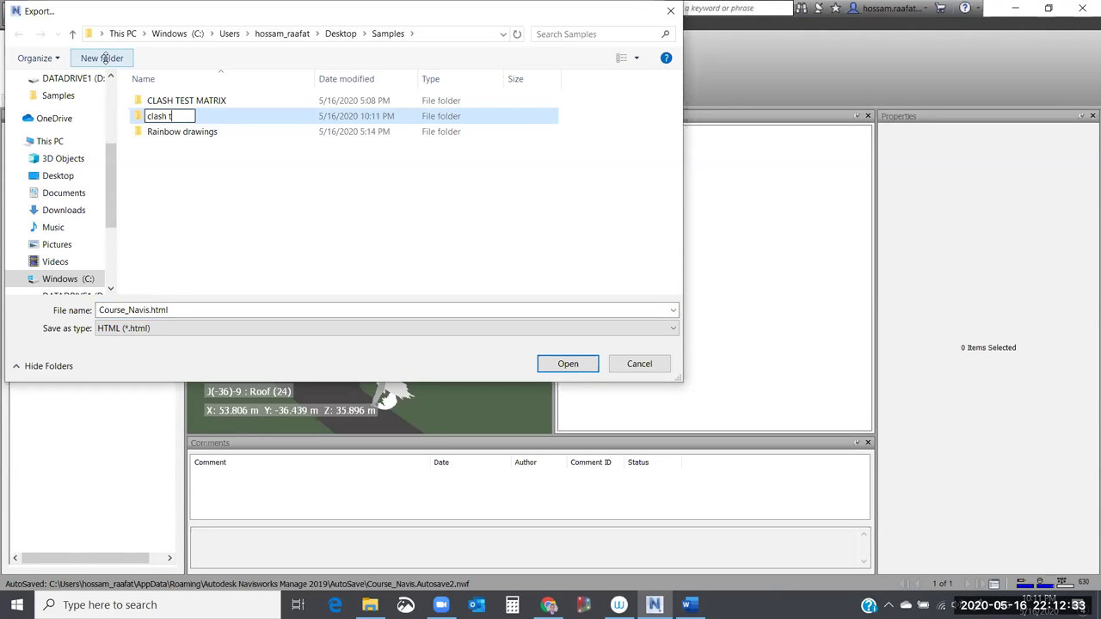
{"action": "type", "text": "est report"}
{"action": "key", "text": "Return"}
{"action": "key", "text": "Return"}
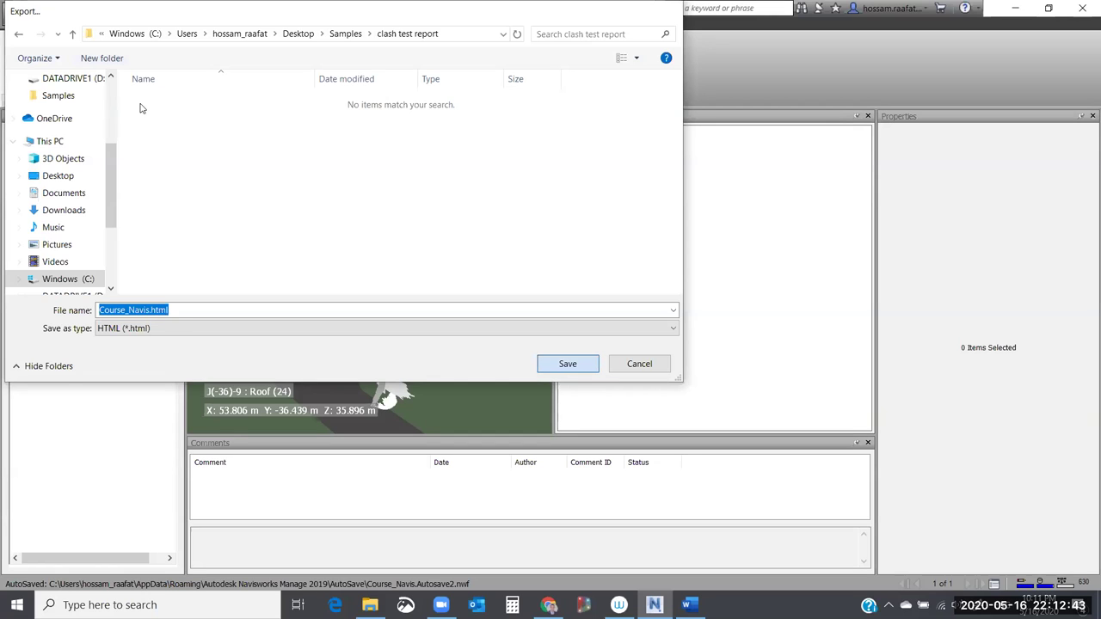
{"action": "key", "text": "Return"}
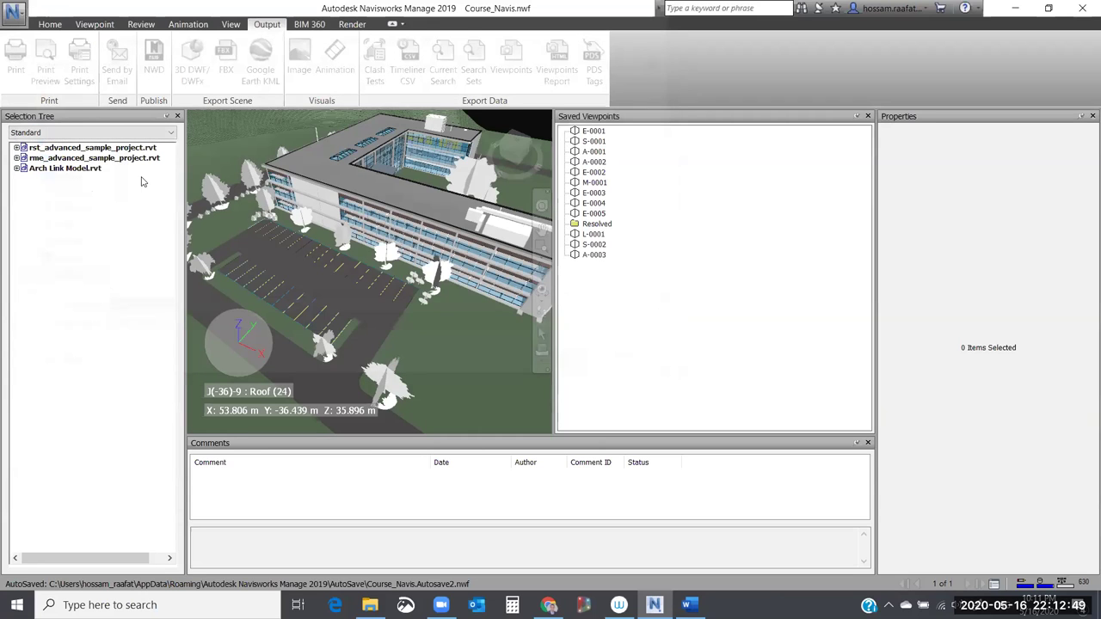
Review Course_Navis.html in Chrome, return to its top, and open the E-0001 snapshot vp0001.jpg.
{"action": "key", "text": "alt+Tab"}
{"action": "scroll", "coordinate": [143, 182], "scroll_direction": "down", "scroll_amount": 3}
{"action": "scroll", "coordinate": [142, 181], "scroll_direction": "up", "scroll_amount": 1}
{"action": "scroll", "coordinate": [143, 181], "scroll_direction": "up", "scroll_amount": 2}
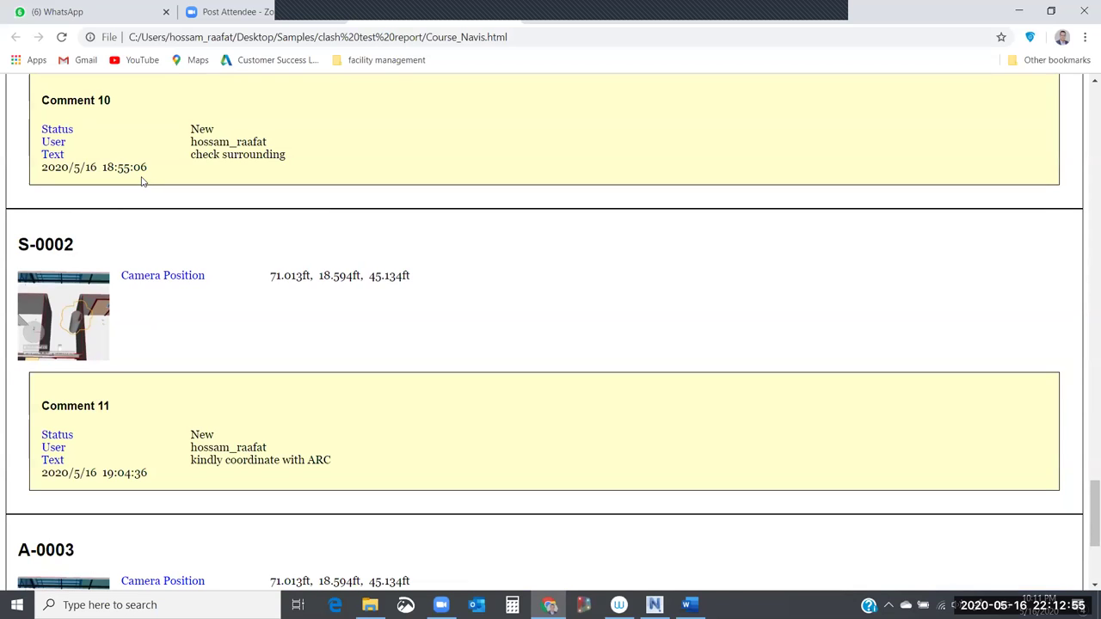
{"action": "key", "text": "Home"}
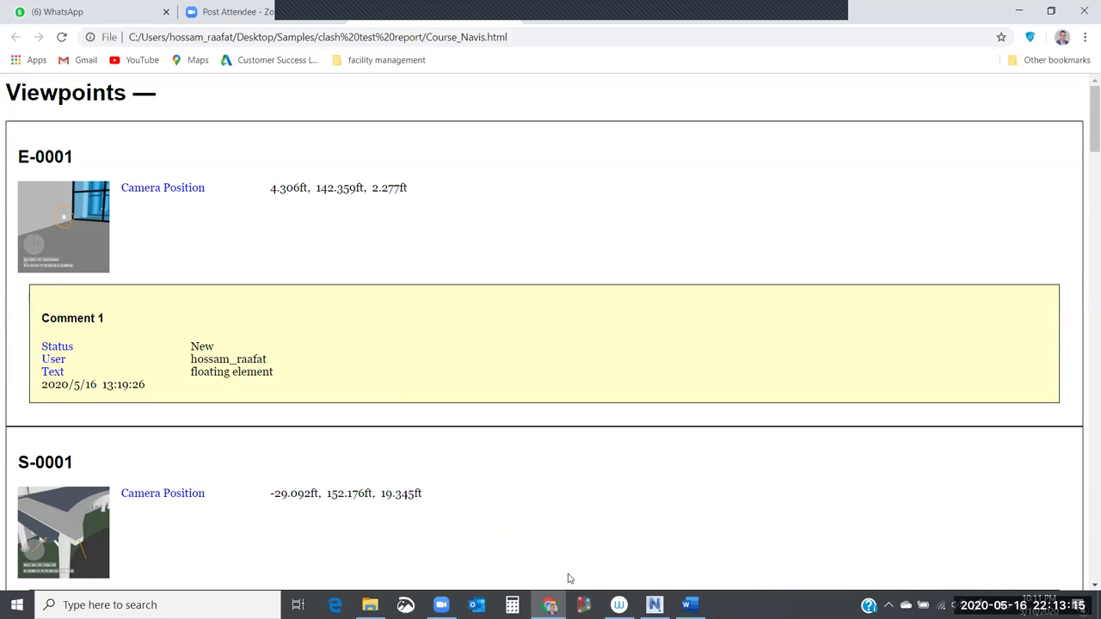
{"action": "left_click", "coordinate": [689, 263]}
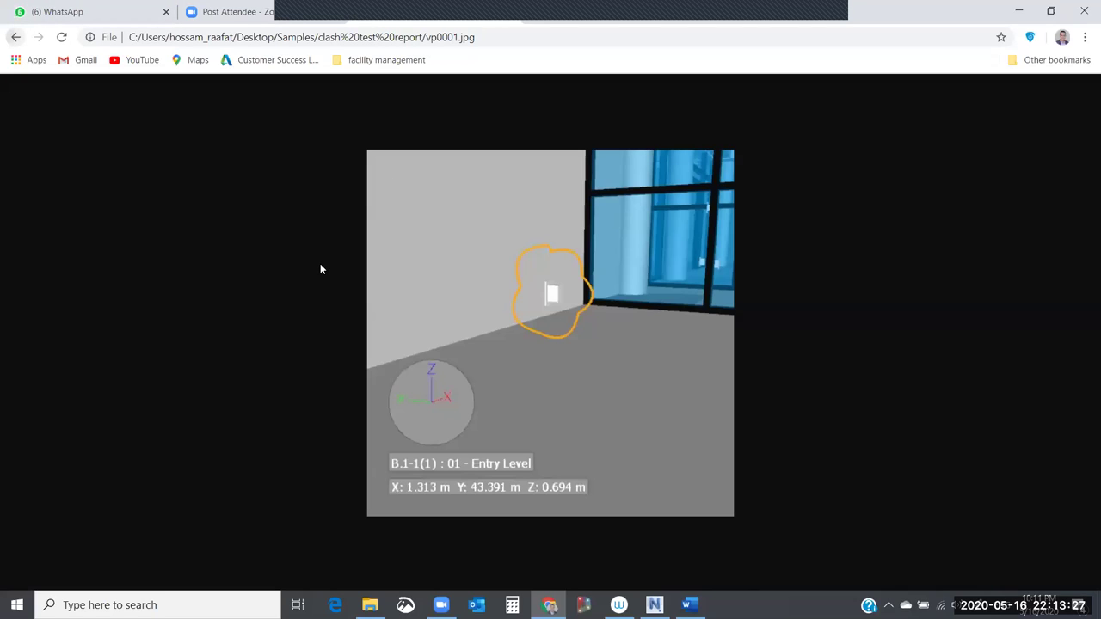
Go back to the Course_Navis.html report and scroll down to the E-0001 comment.
{"action": "key", "text": "alt+Left"}
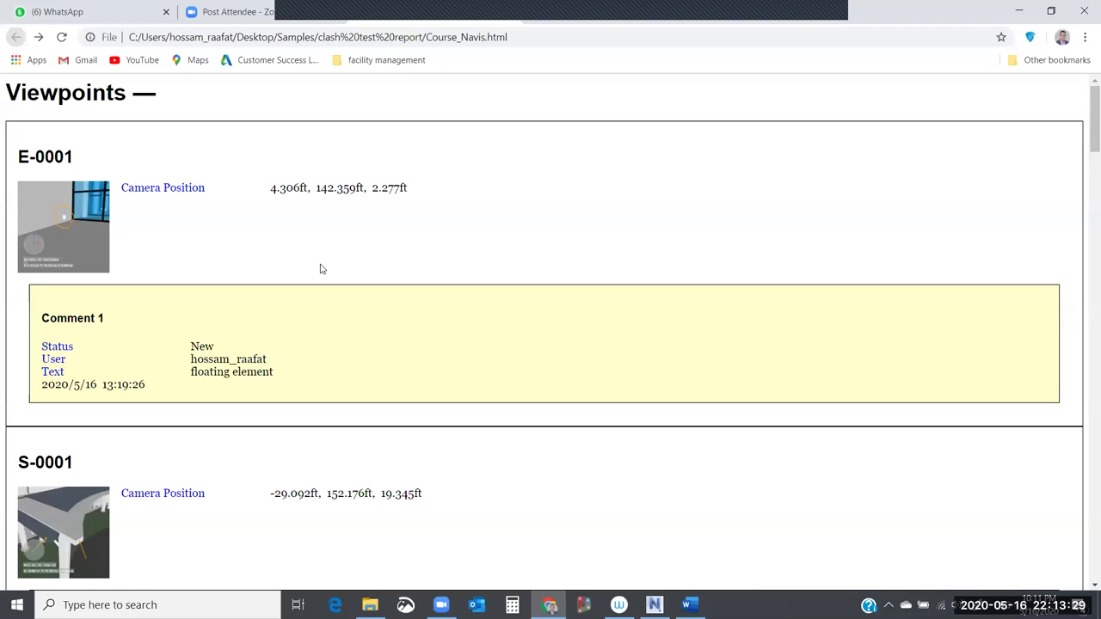
{"action": "scroll", "coordinate": [482, 337], "scroll_direction": "down", "scroll_amount": 2}
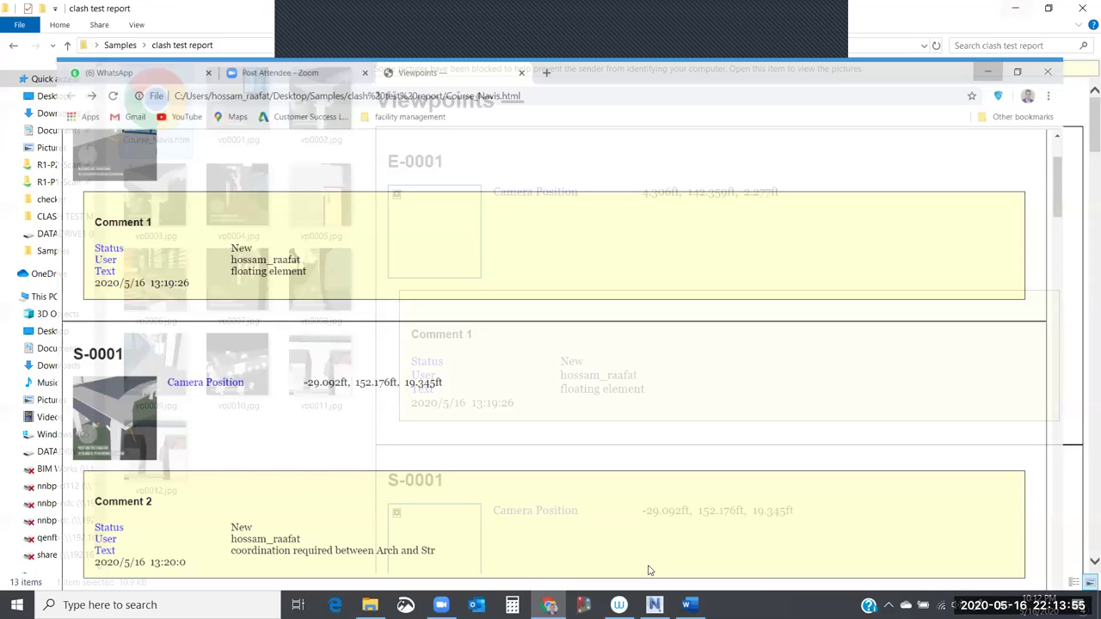
Close Chrome to reveal the clash test report folder, then return to Navisworks.
{"action": "left_click", "coordinate": [522, 73]}
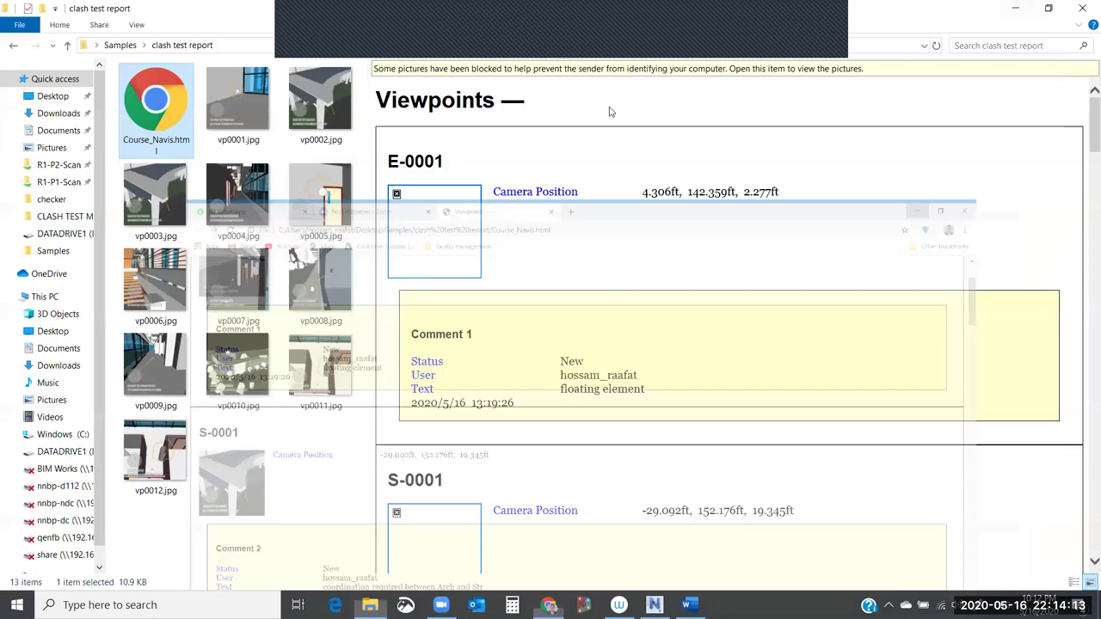
{"action": "key", "text": "alt+Tab"}
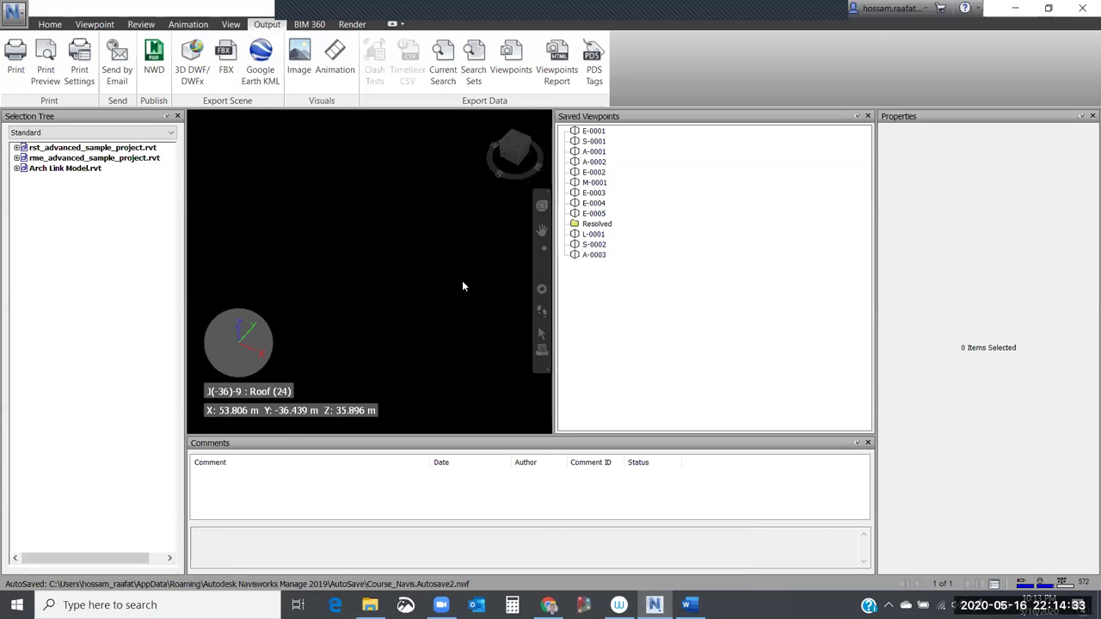
Create an 'xml view point' folder in Samples and save the Course_Navis.xml viewpoints export into it.
{"action": "left_click", "coordinate": [520, 77]}
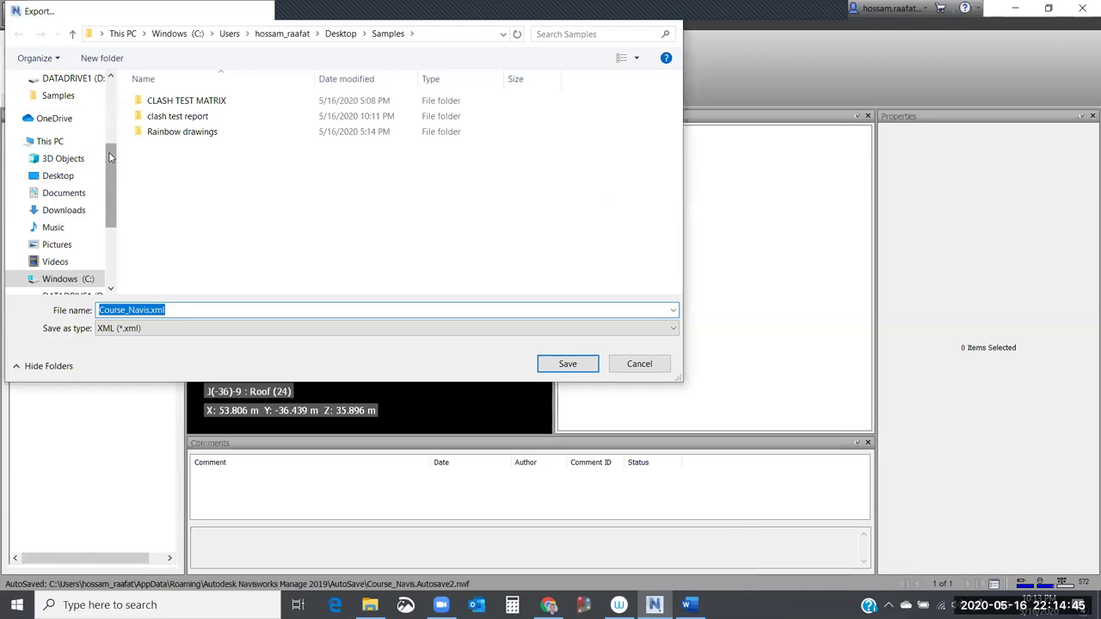
{"action": "left_click", "coordinate": [101, 61]}
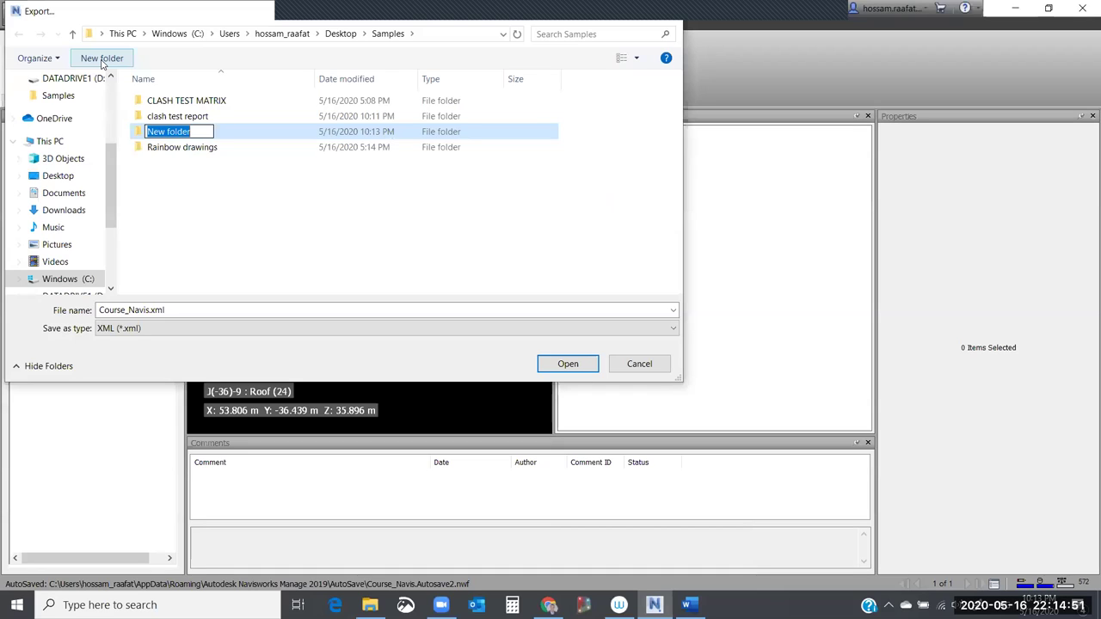
{"action": "type", "text": "xml view point"}
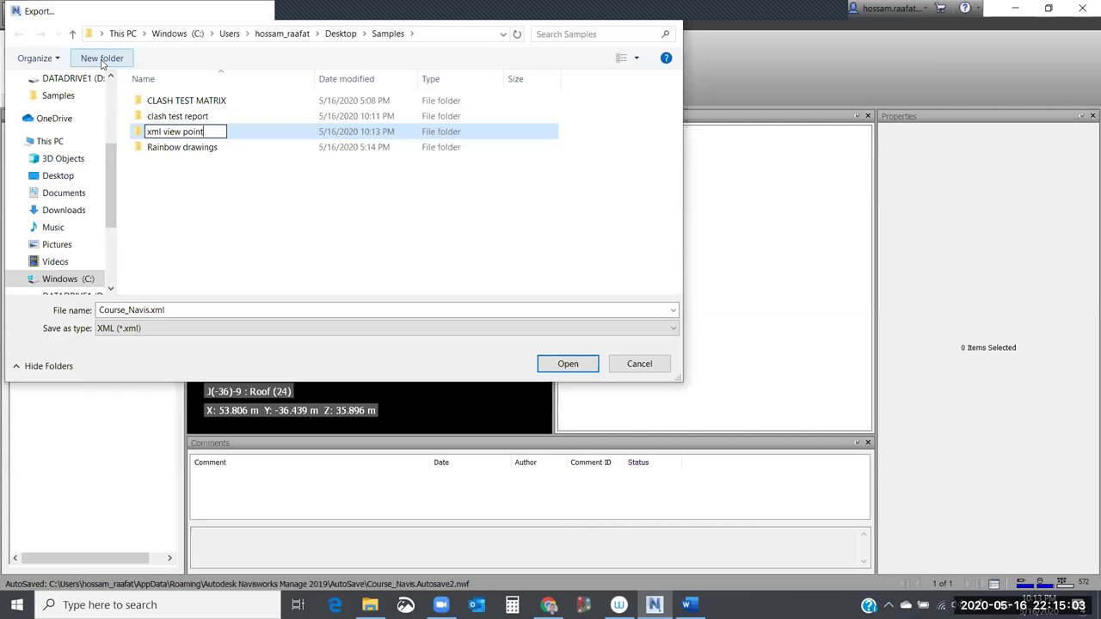
{"action": "key", "text": "Return"}
{"action": "key", "text": "Return"}
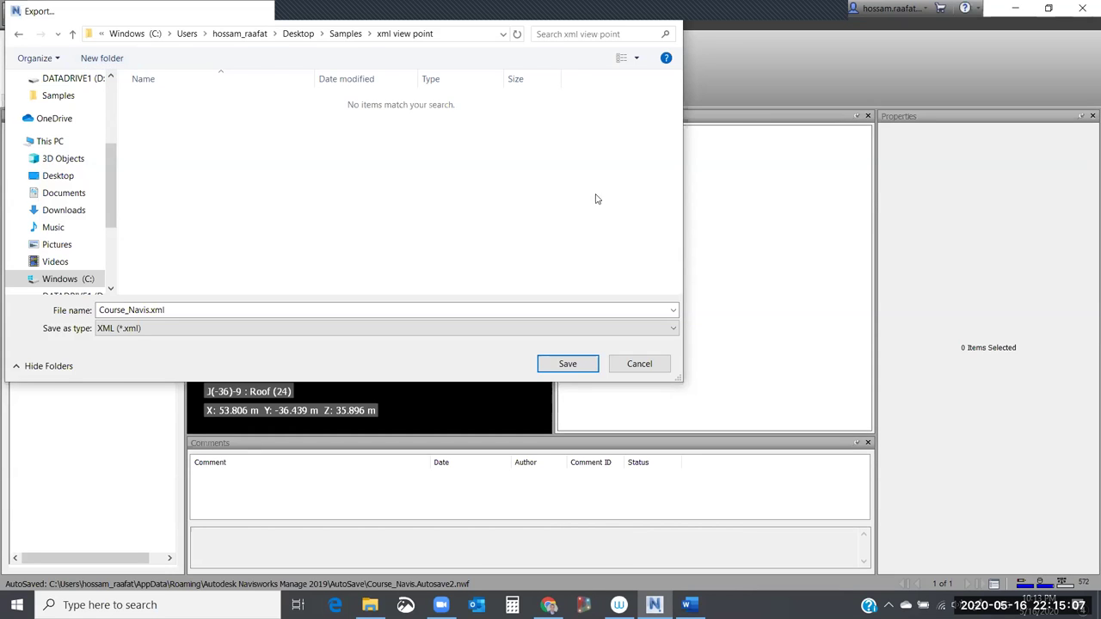
{"action": "key", "text": "Return"}
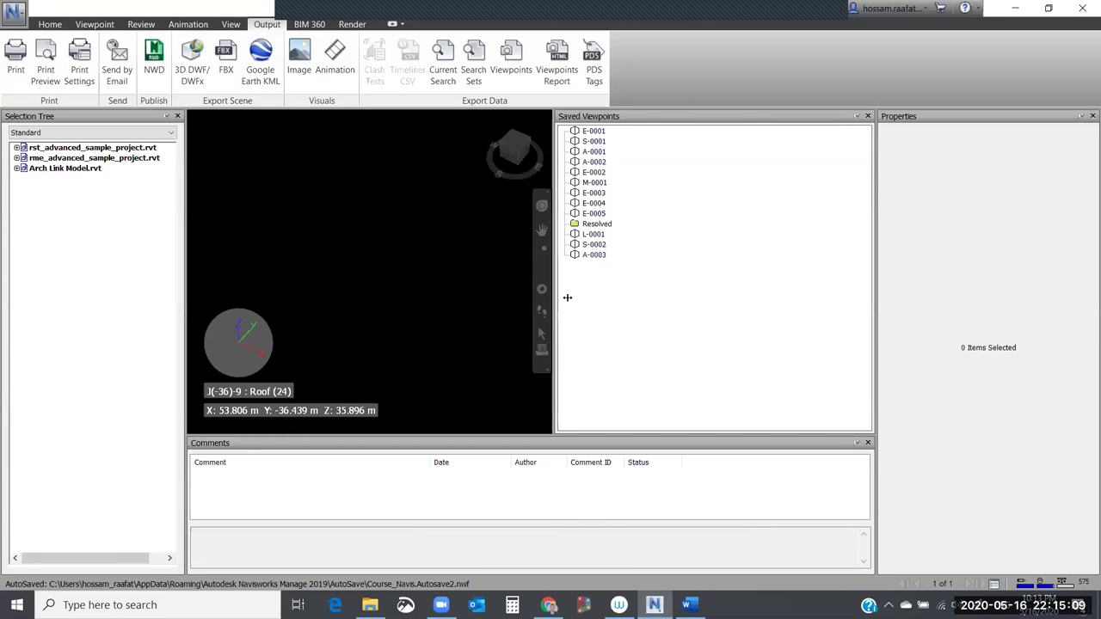
Import viewpoints from Course_Navis.xml in the 'xml view point' folder via the Saved Viewpoints context menu.
{"action": "left_click", "coordinate": [593, 131]}
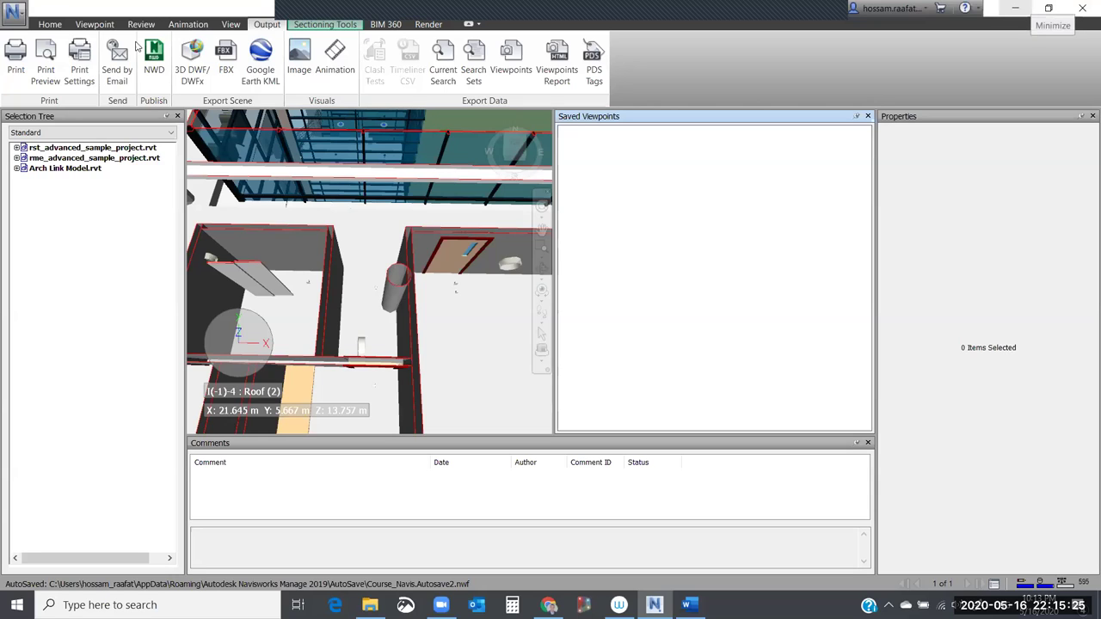
{"action": "right_click", "coordinate": [651, 160]}
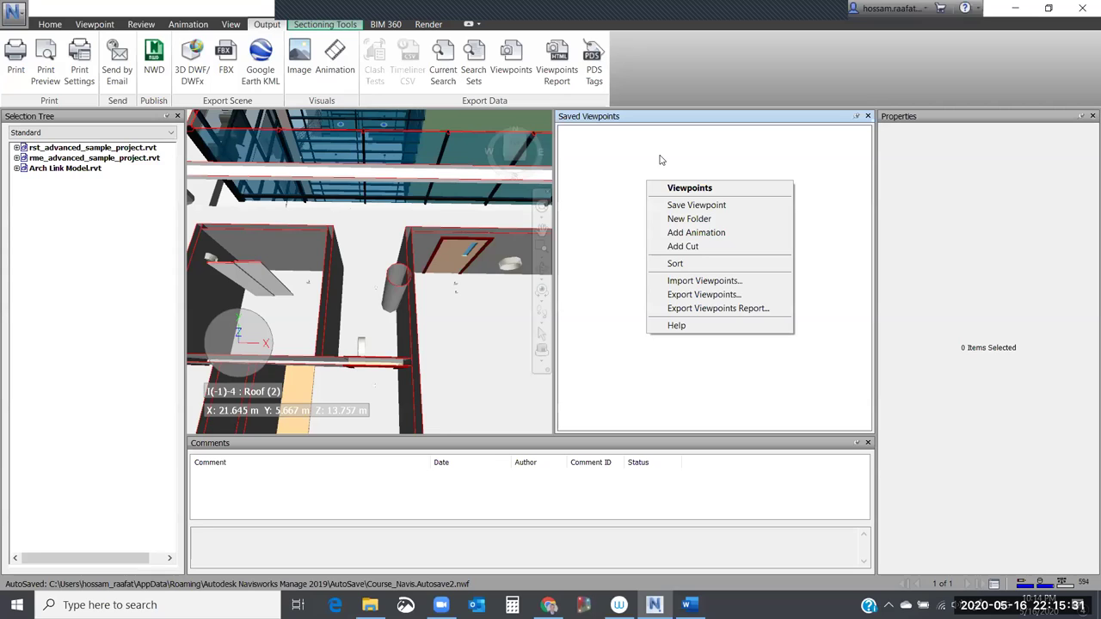
{"action": "left_click", "coordinate": [715, 286]}
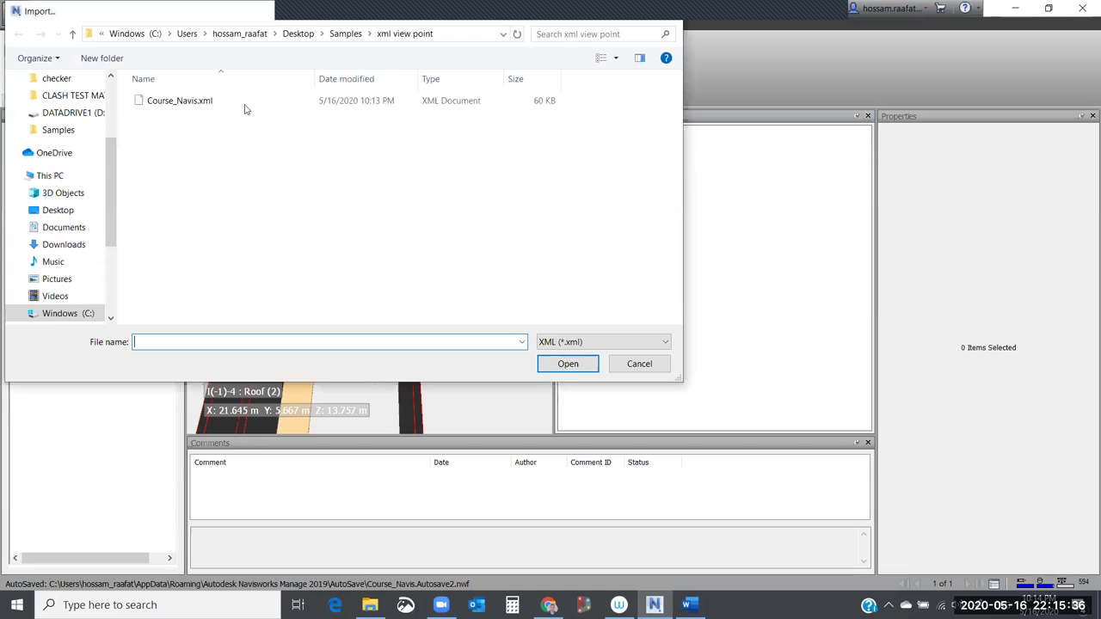
{"action": "left_click", "coordinate": [569, 364]}
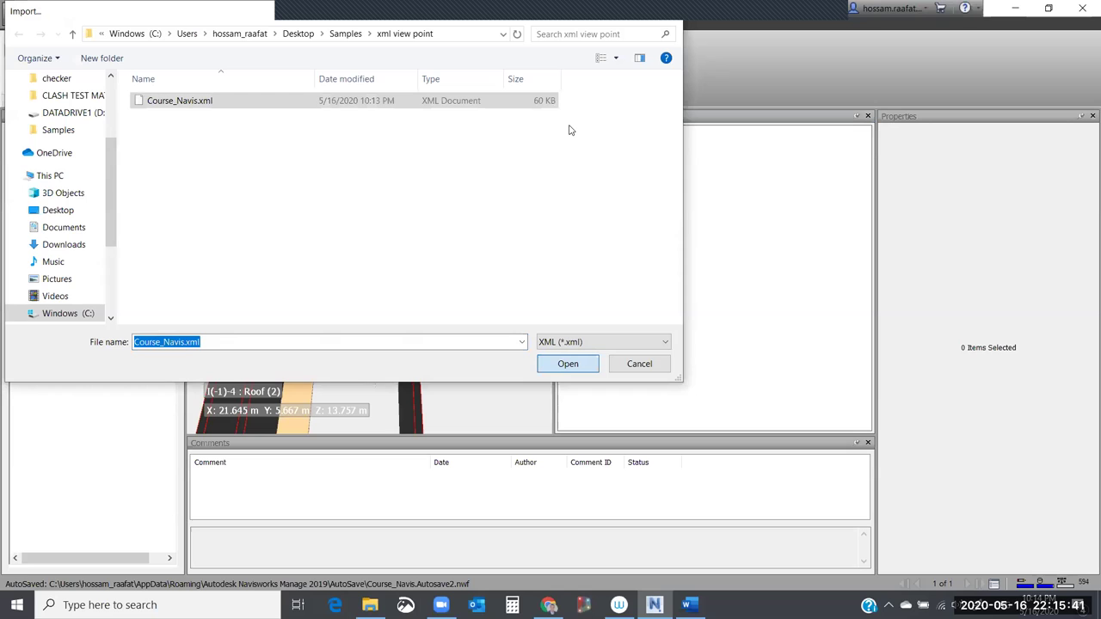
{"action": "key", "text": "Return"}
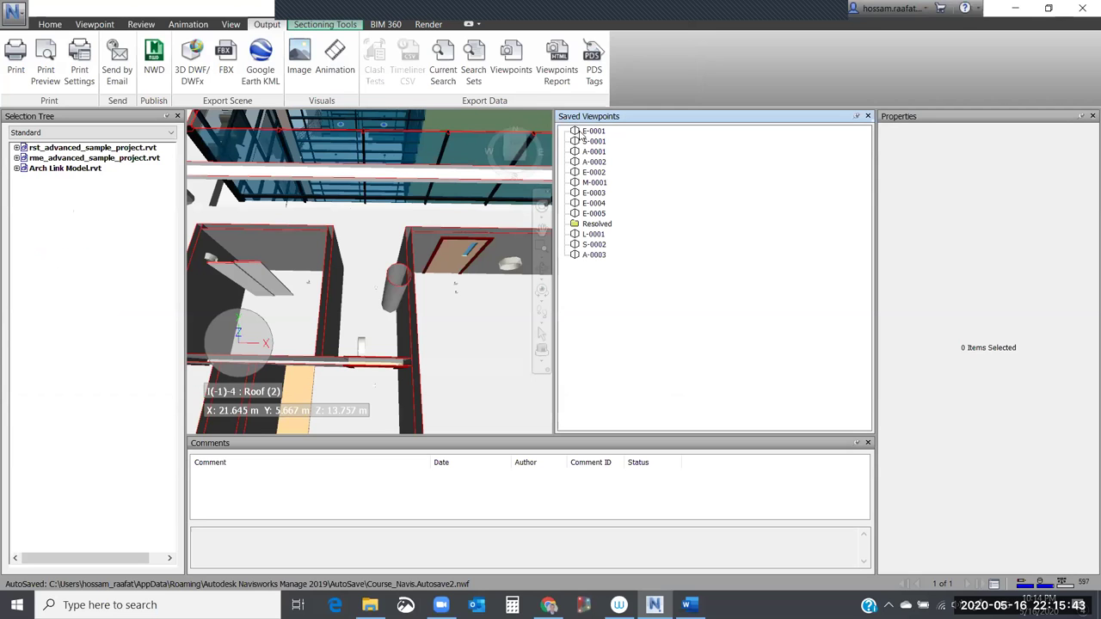
Step through viewpoints E-0001, A-0001, E-0004, E-0005 and onward to A-0003, checking each comment.
{"action": "left_click", "coordinate": [584, 132]}
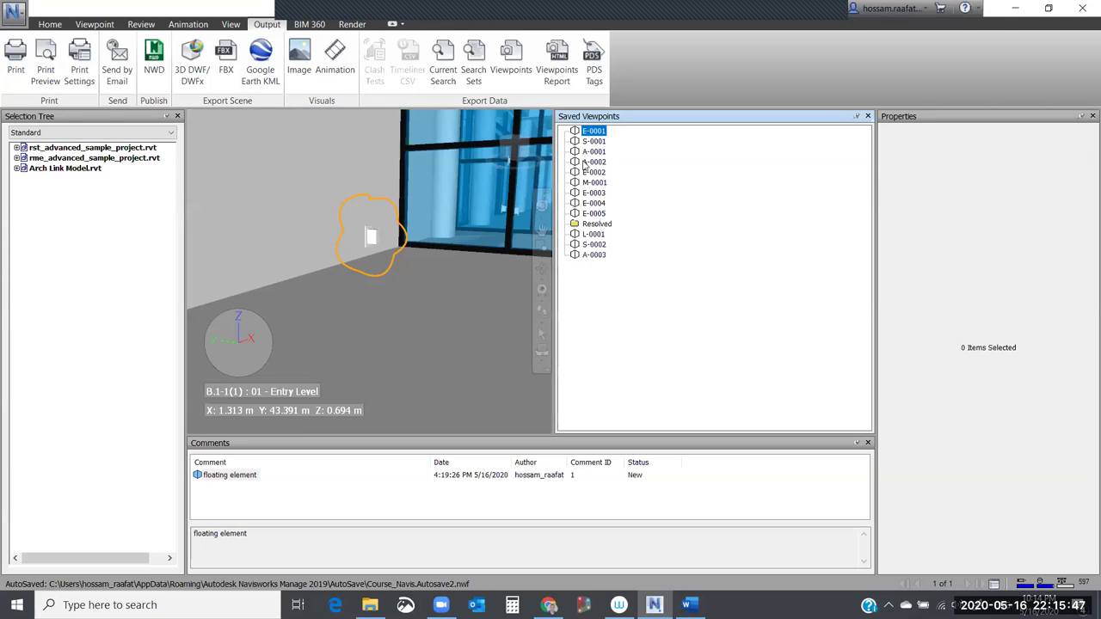
{"action": "key", "text": "Down"}
{"action": "key", "text": "Down"}
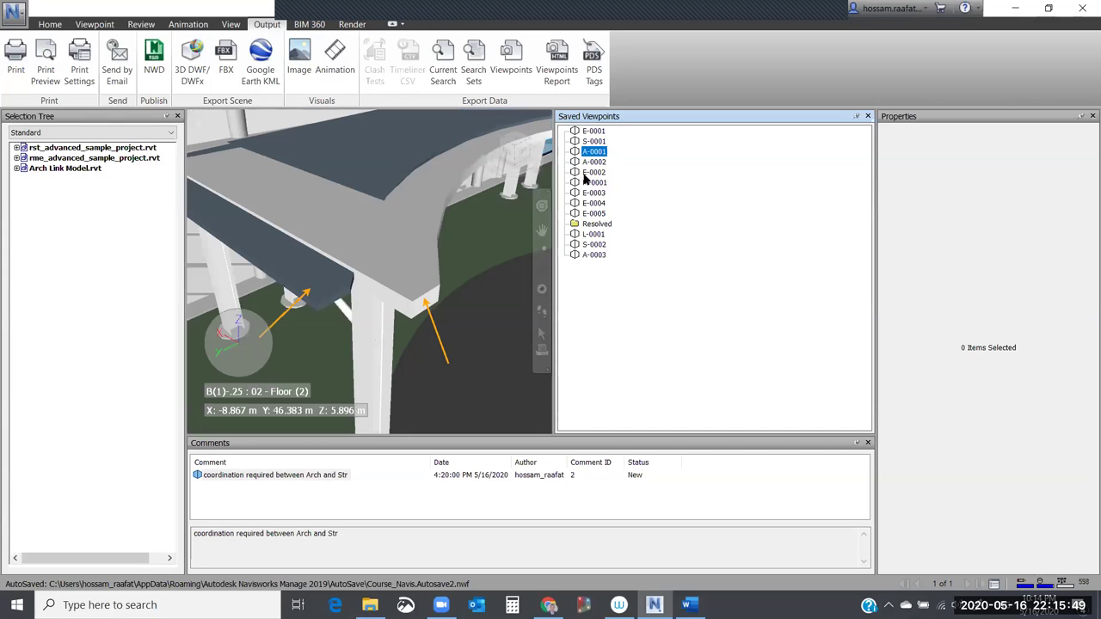
{"action": "left_click", "coordinate": [590, 204]}
{"action": "left_click", "coordinate": [589, 214]}
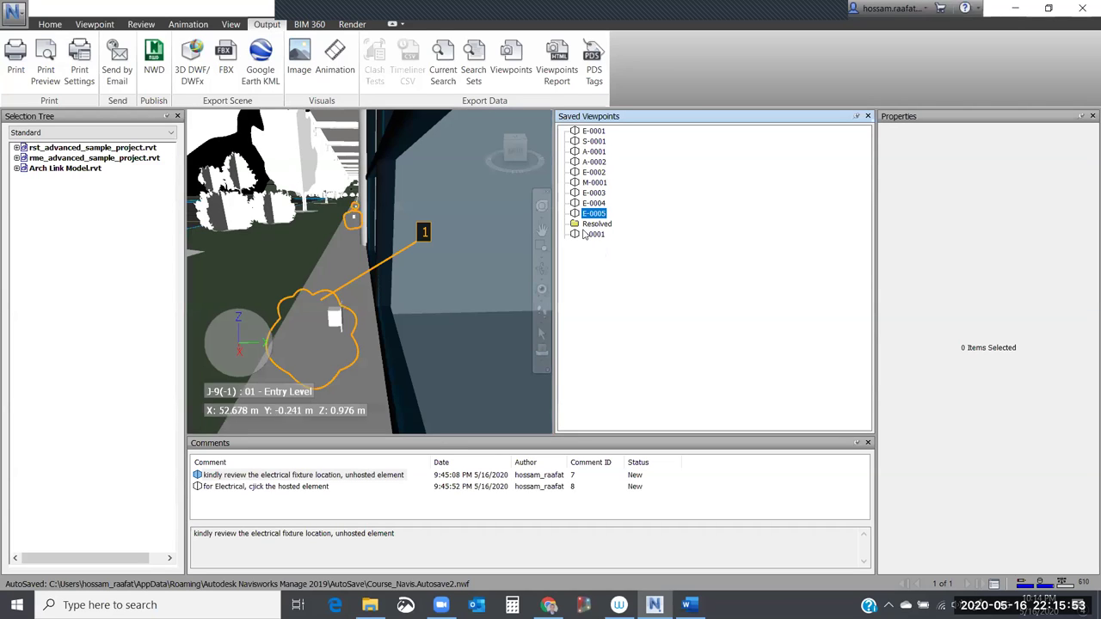
{"action": "left_click", "coordinate": [588, 234]}
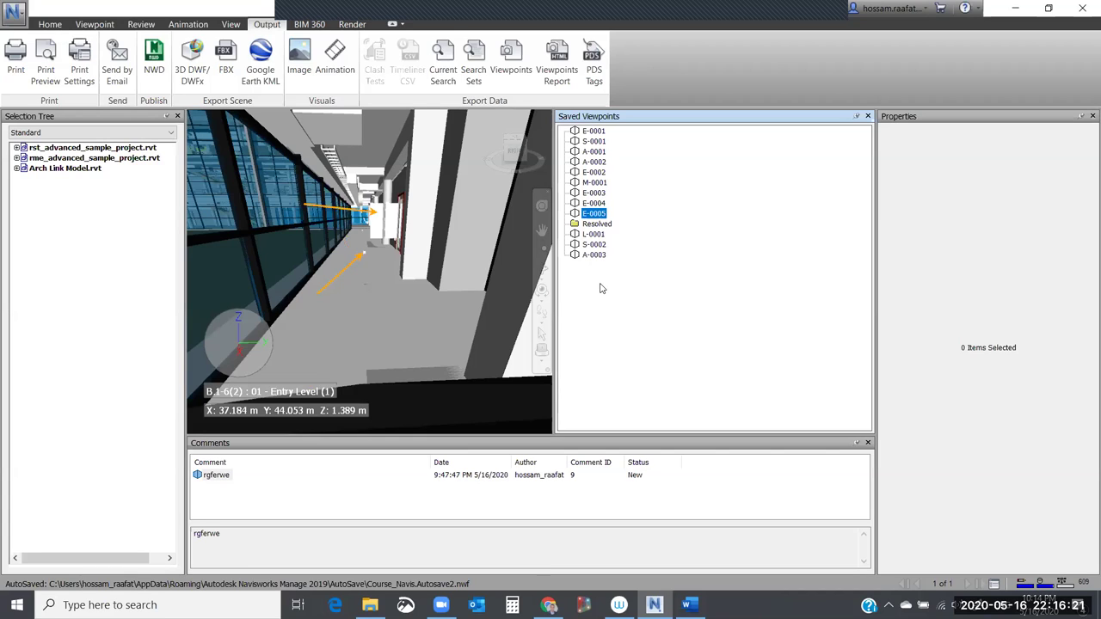
{"action": "key", "text": "End"}
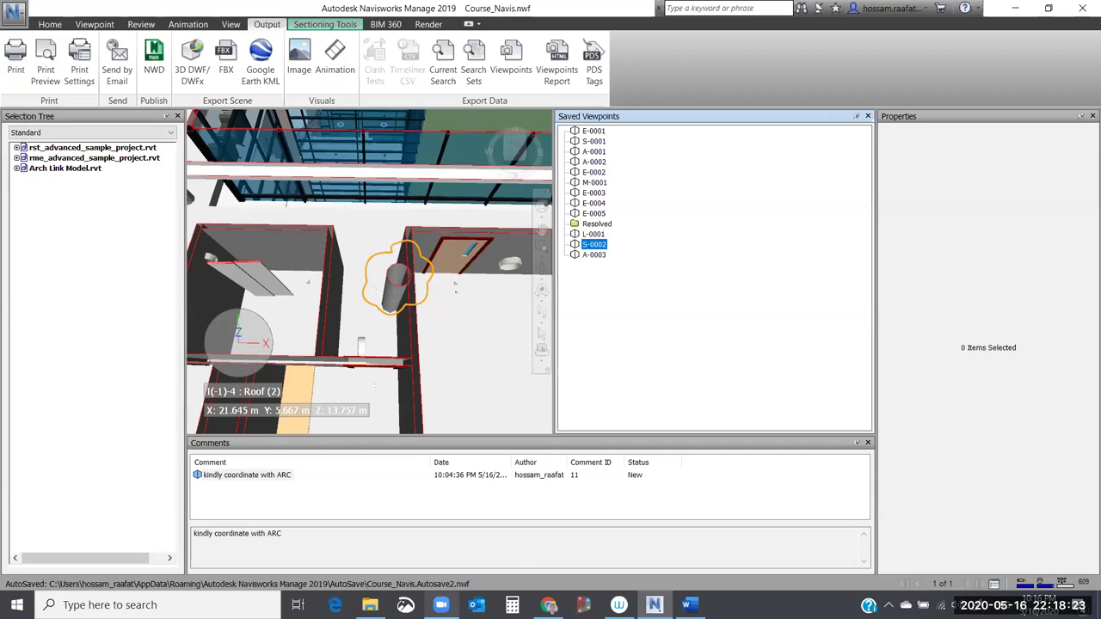
Minimize Navisworks to the desktop with Super+D.
{"action": "mouse_move", "coordinate": [439, 602]}
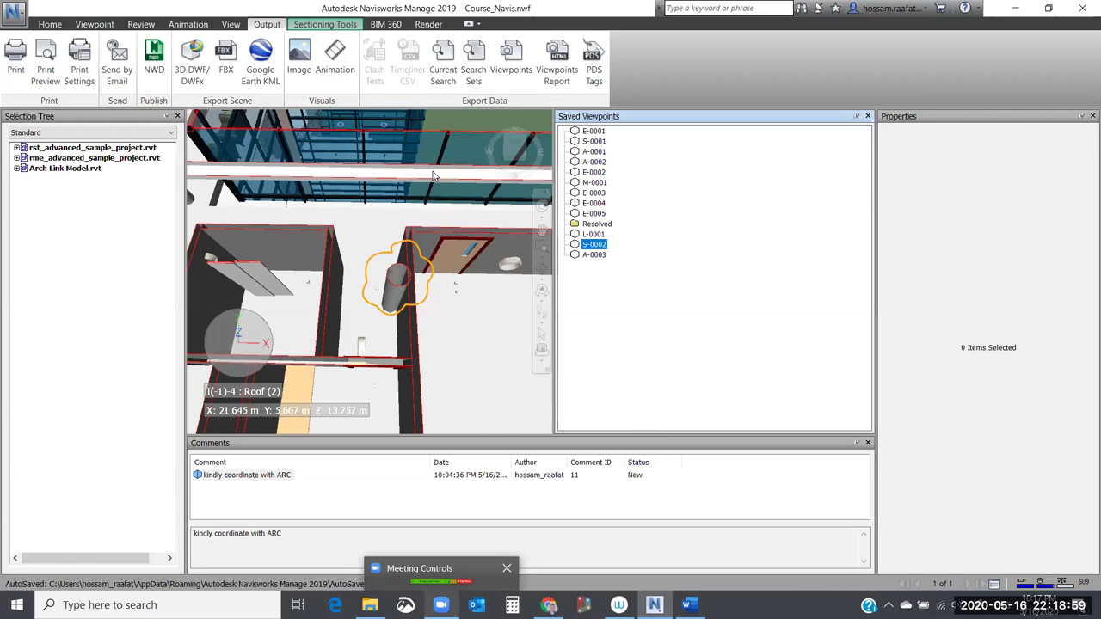
{"action": "key", "text": "super+d"}
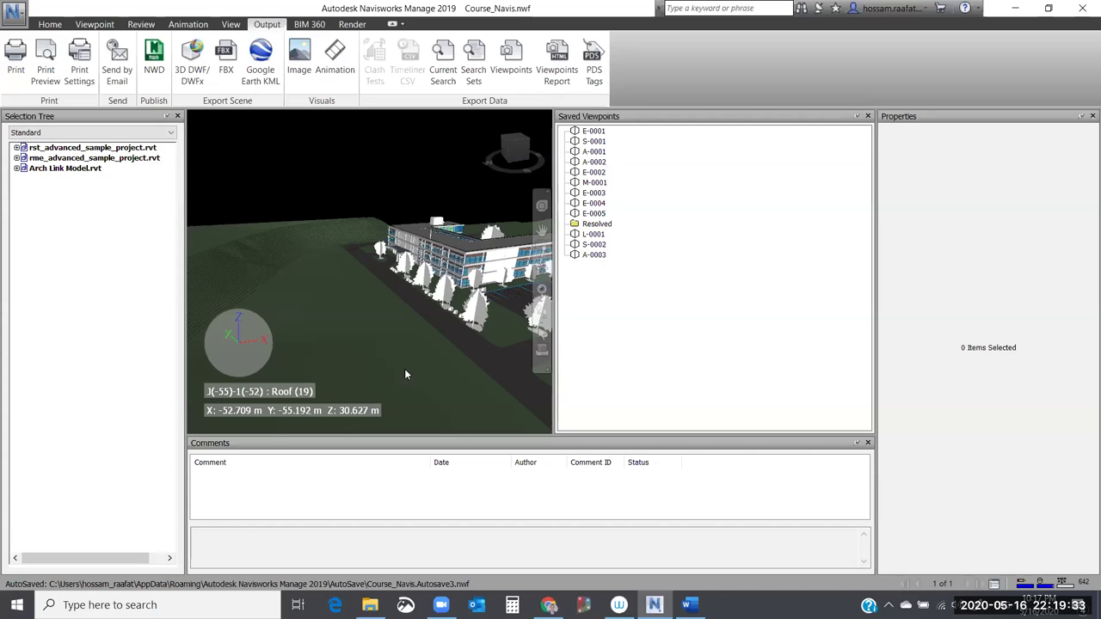
Walk along the glazed Floor (1) corridor and turn on the third-person avatar.
{"action": "left_click", "coordinate": [533, 63]}
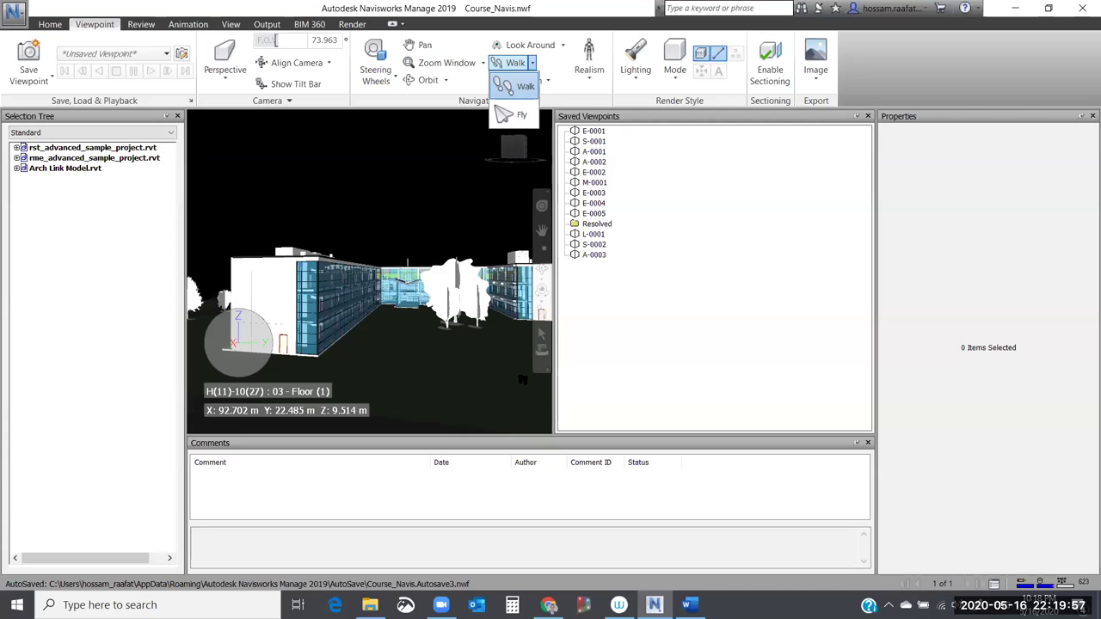
{"action": "left_click_drag", "start_coordinate": [341, 372], "coordinate": [340, 372]}
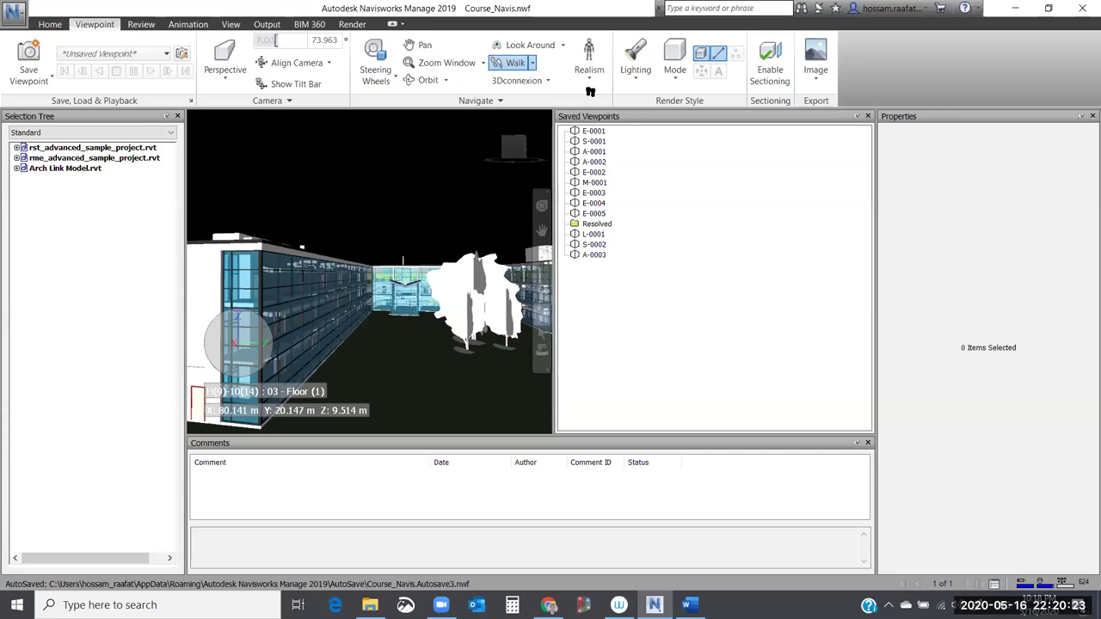
{"action": "key", "text": "Up"}
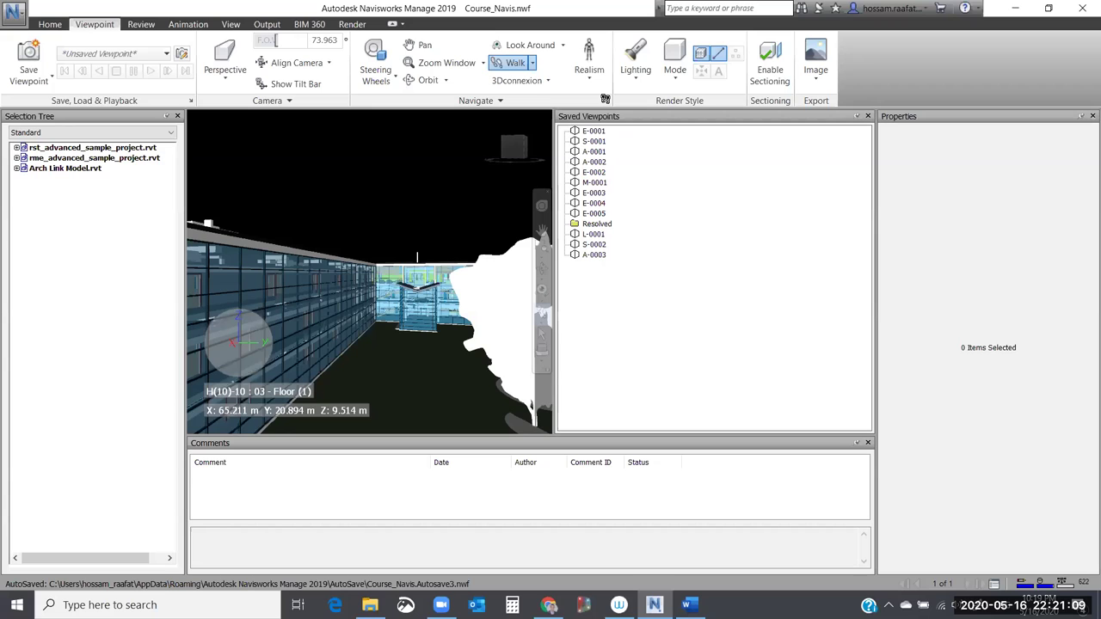
{"action": "left_click", "coordinate": [589, 71]}
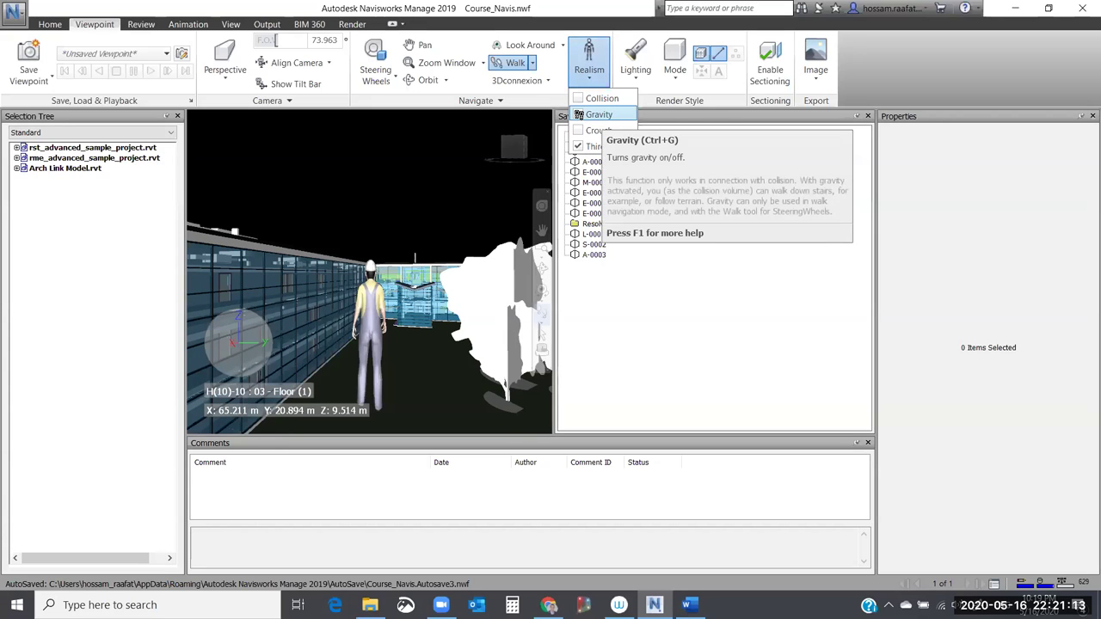
Enable gravity and walk the avatar down through the floor to Entry Level.
{"action": "left_click", "coordinate": [578, 114]}
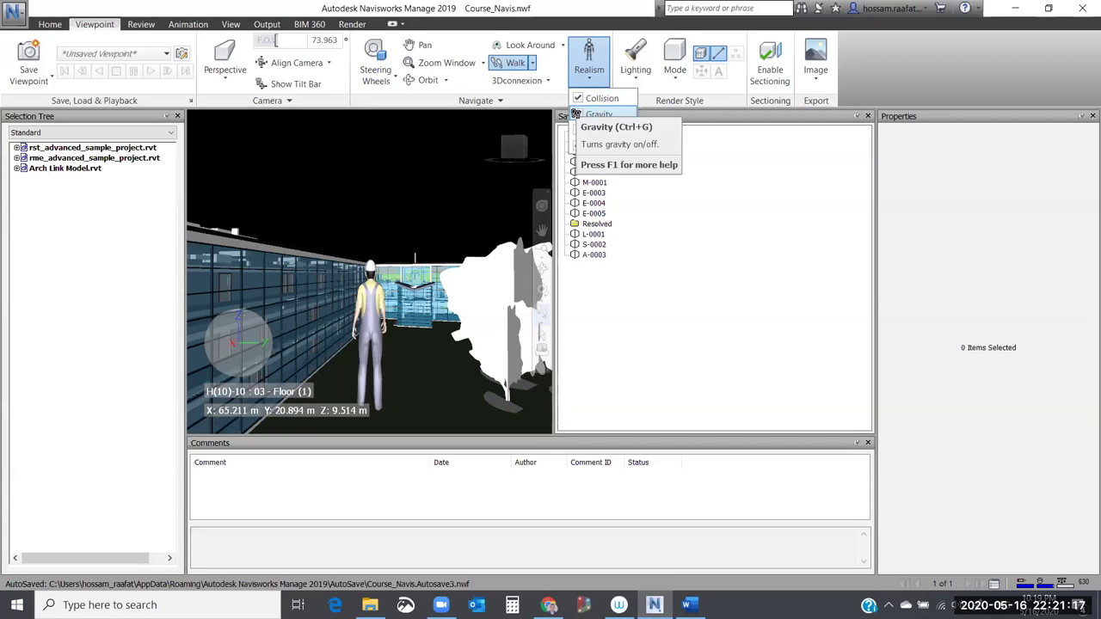
{"action": "left_click", "coordinate": [575, 115]}
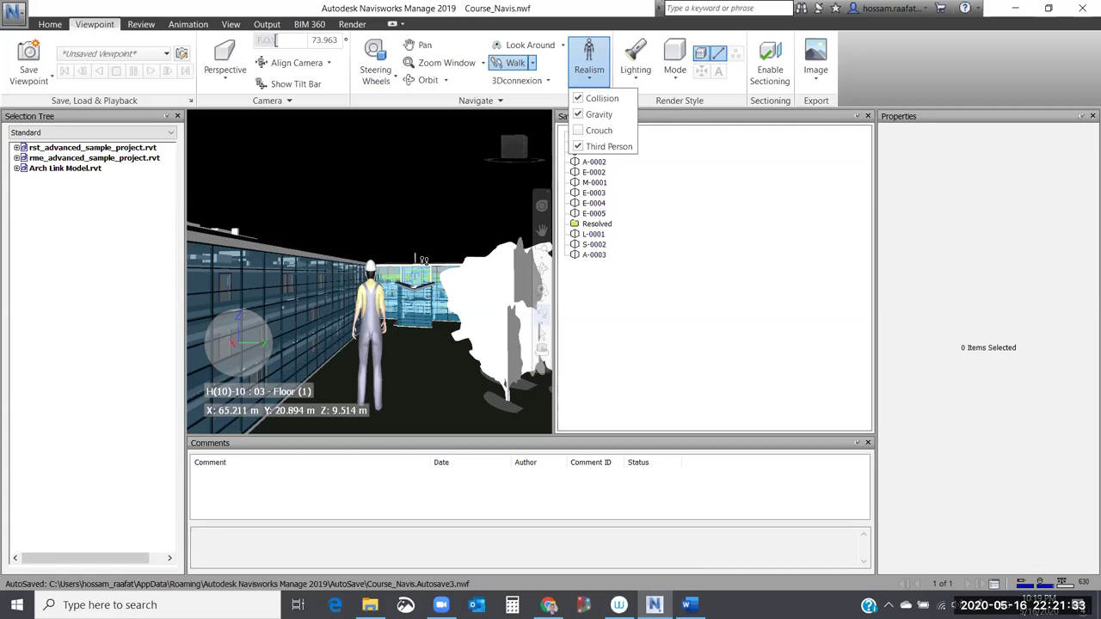
{"action": "left_click_drag", "start_coordinate": [423, 261], "coordinate": [399, 255]}
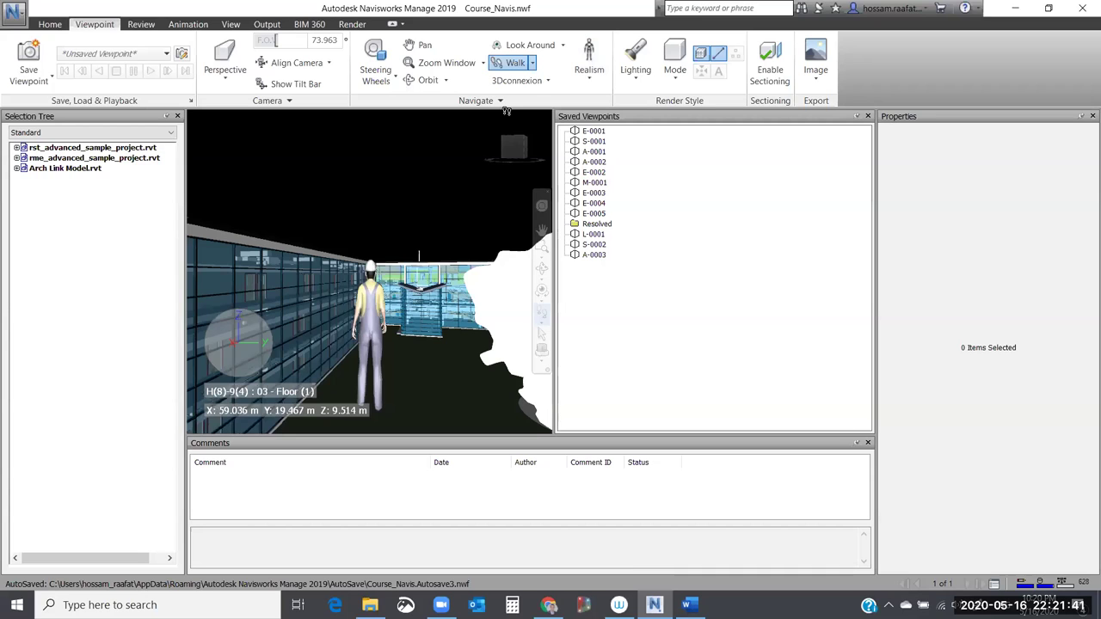
{"action": "left_click_drag", "start_coordinate": [506, 112], "coordinate": [567, 57]}
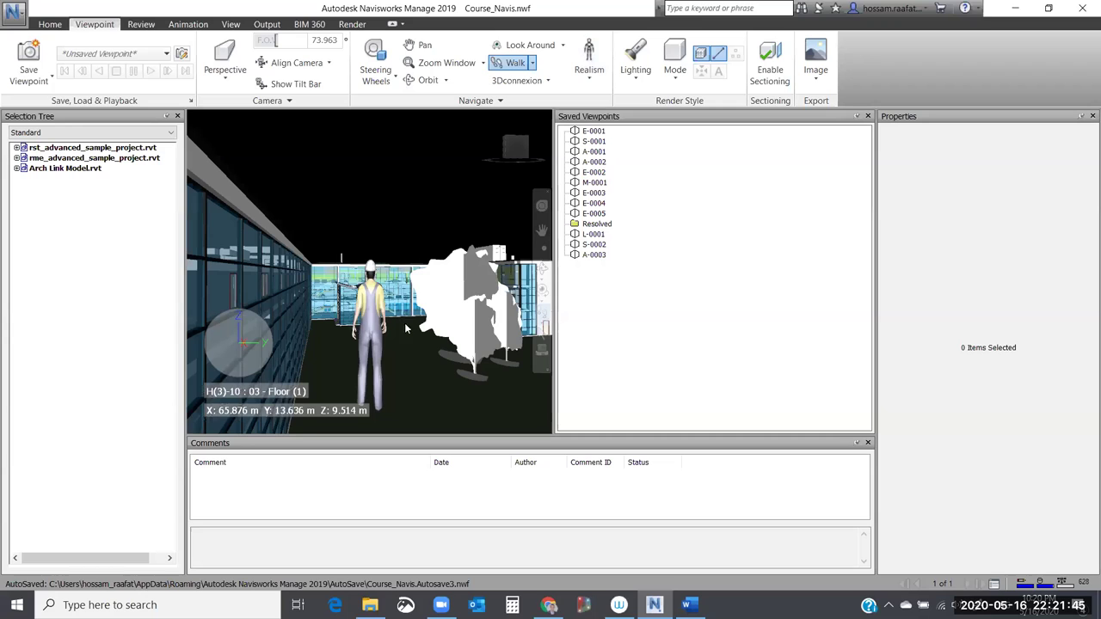
{"action": "left_click_drag", "start_coordinate": [417, 408], "coordinate": [273, 435]}
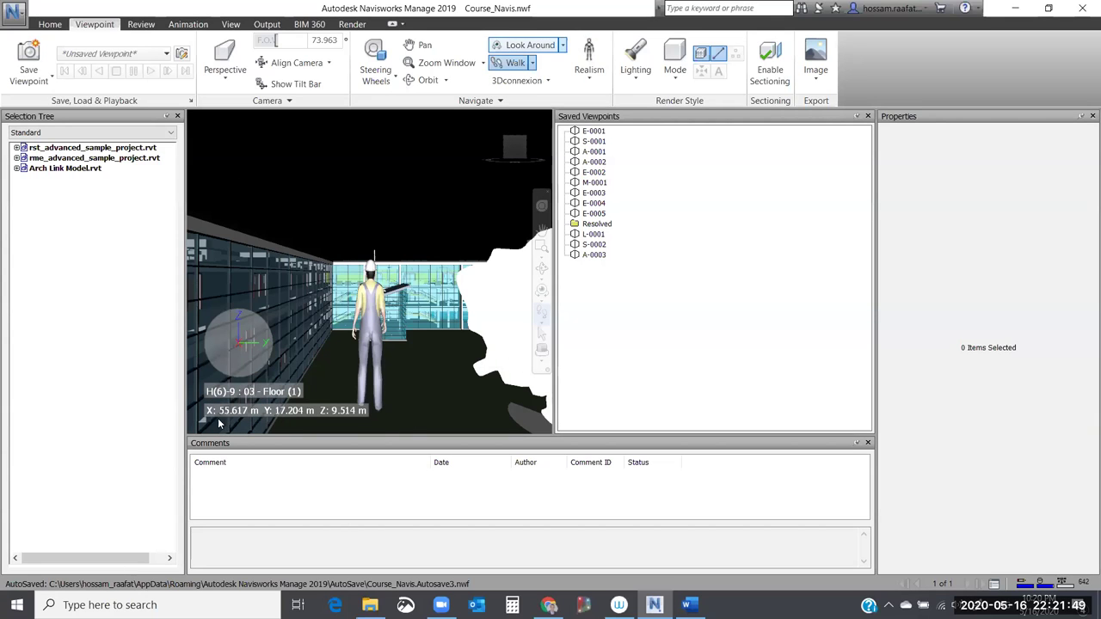
{"action": "left_click_drag", "start_coordinate": [353, 376], "coordinate": [422, 373]}
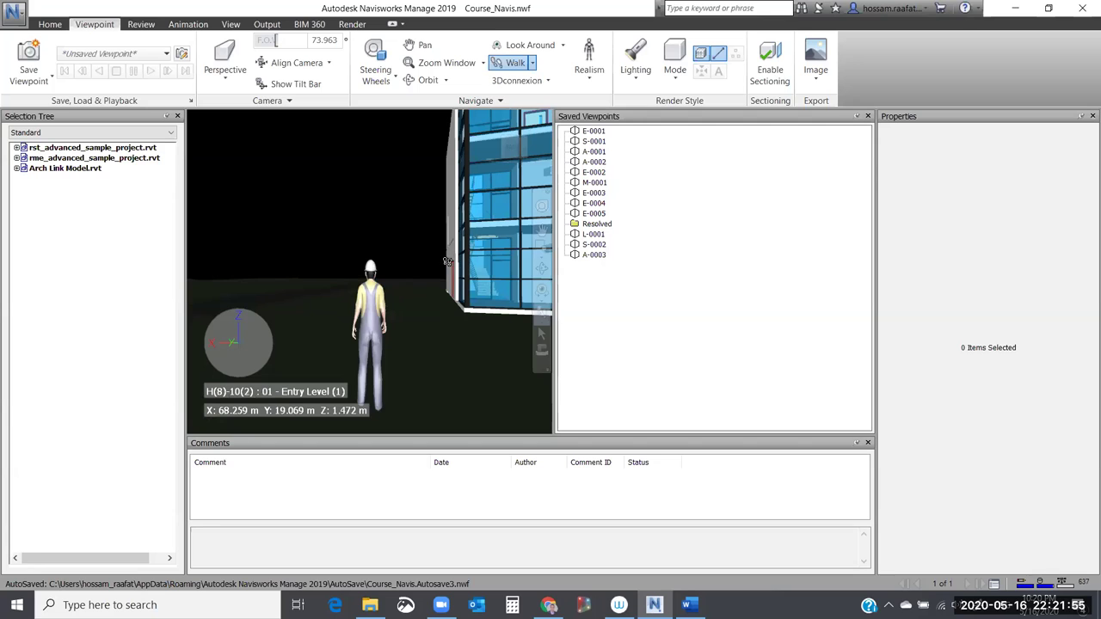
Walk the avatar along the long glass facade and bring up the Realism options.
{"action": "left_click_drag", "start_coordinate": [476, 226], "coordinate": [370, 279]}
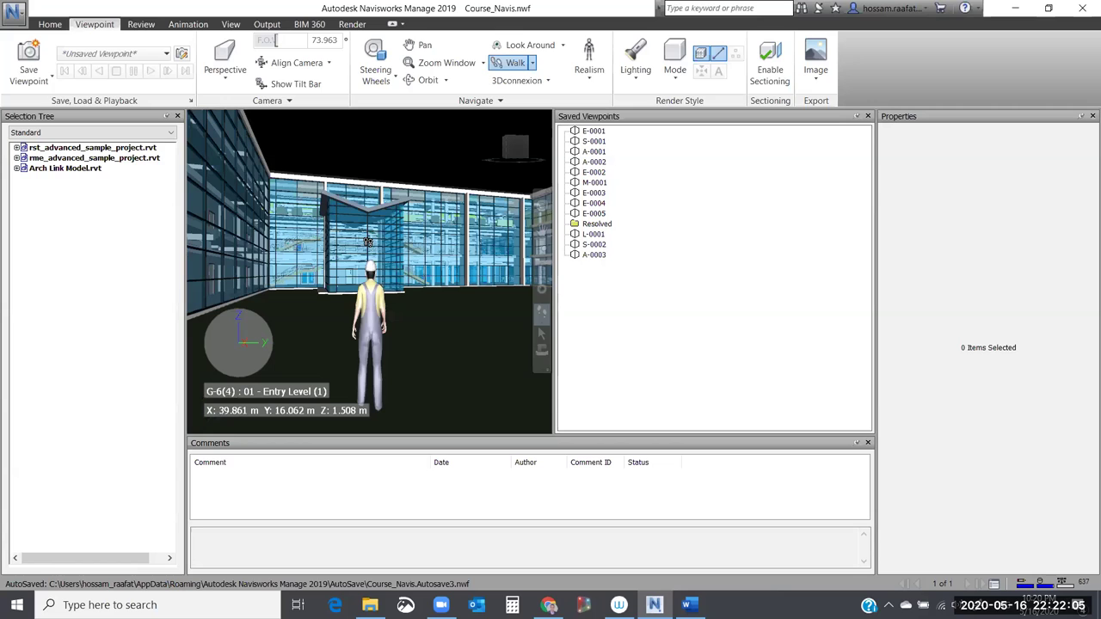
{"action": "left_click_drag", "start_coordinate": [367, 242], "coordinate": [366, 274]}
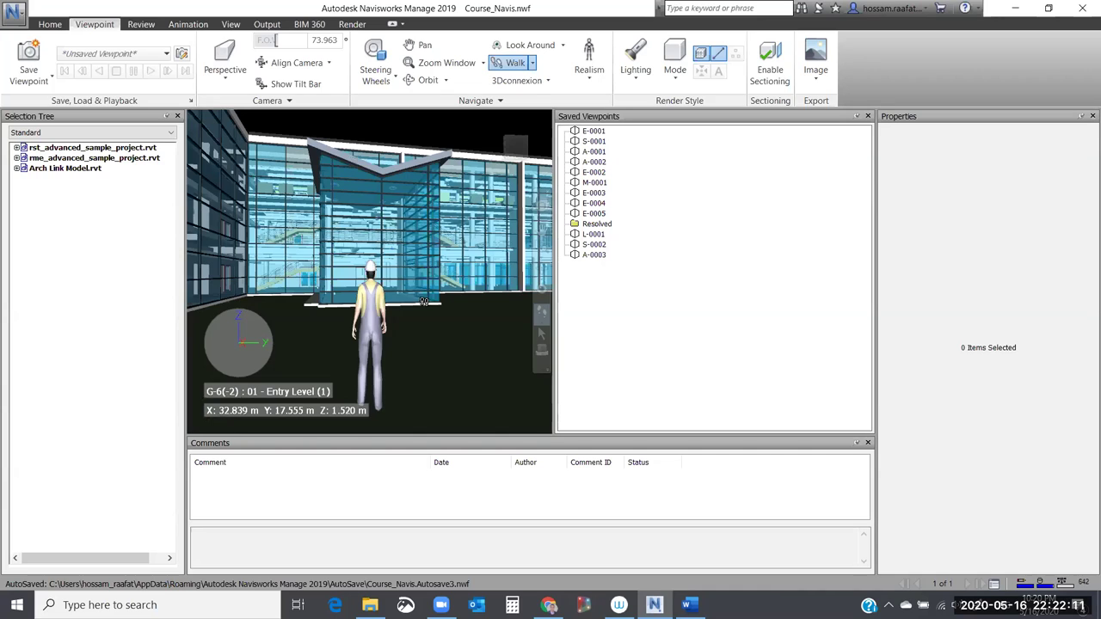
{"action": "left_click_drag", "start_coordinate": [423, 302], "coordinate": [420, 214]}
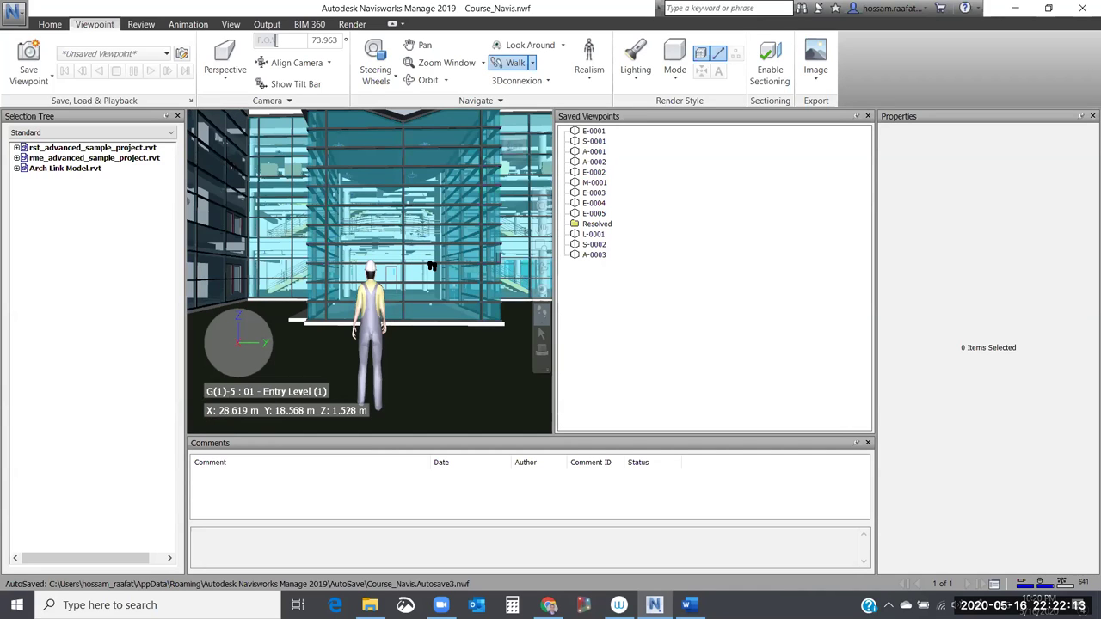
{"action": "left_click_drag", "start_coordinate": [432, 266], "coordinate": [438, 326]}
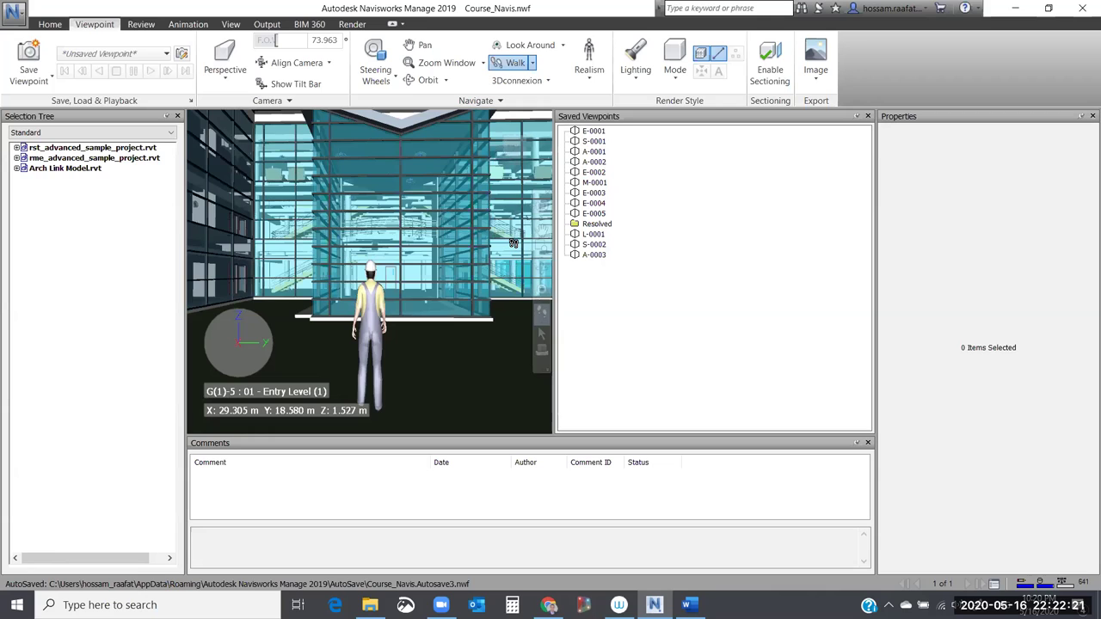
{"action": "left_click", "coordinate": [589, 74]}
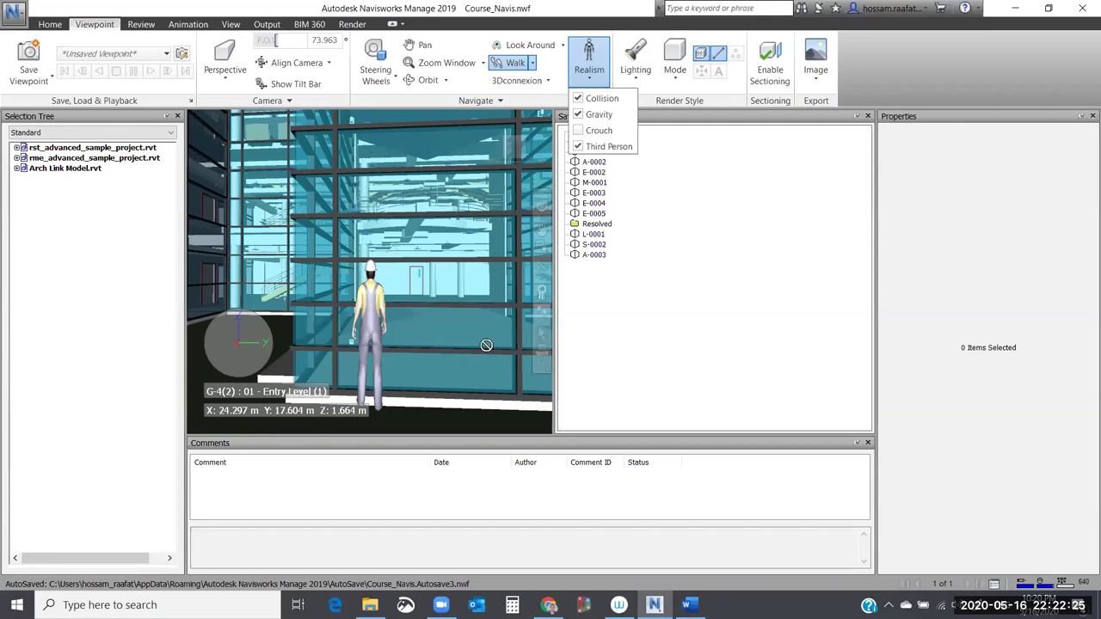
Walk the avatar to the central staircase foot and confirm Crouch is unchecked in Realism.
{"action": "left_click_drag", "start_coordinate": [441, 376], "coordinate": [530, 281]}
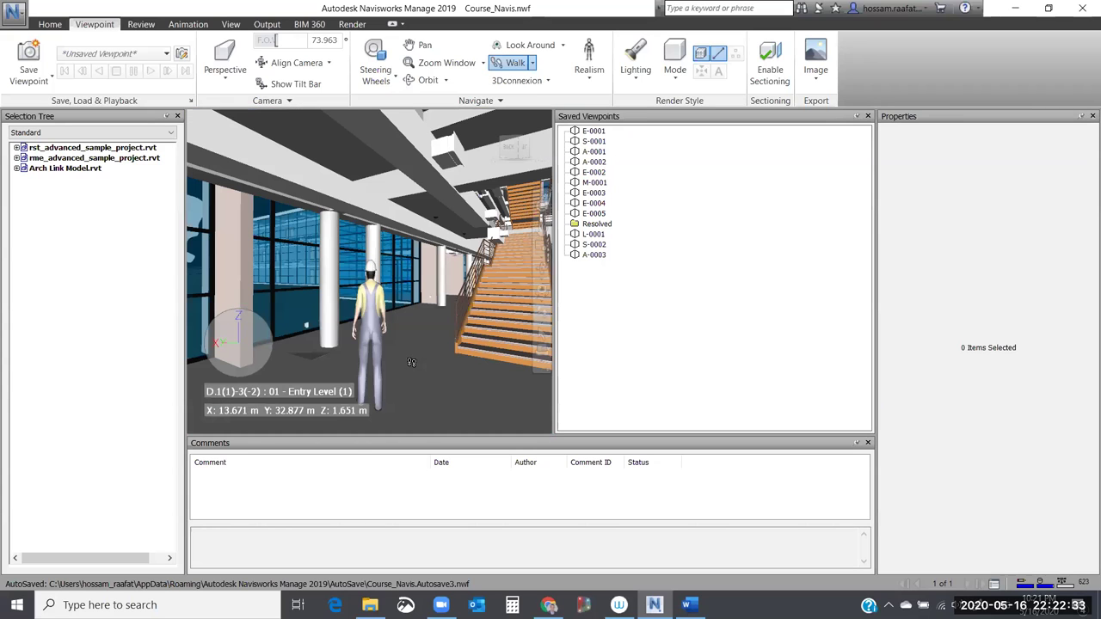
{"action": "left_click_drag", "start_coordinate": [299, 322], "coordinate": [305, 319]}
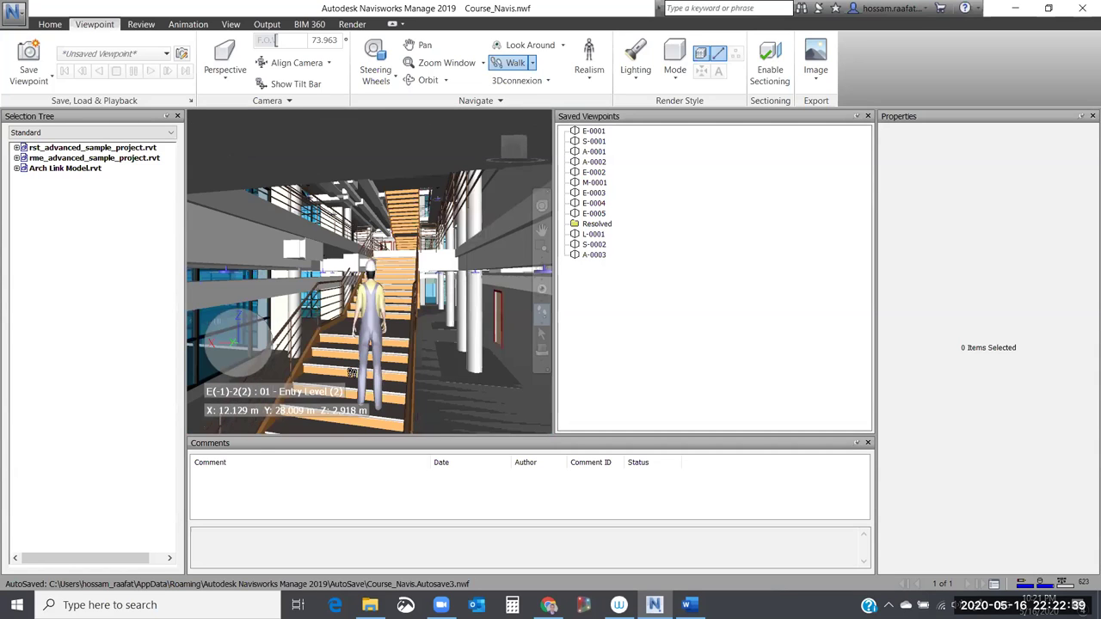
{"action": "left_click_drag", "start_coordinate": [352, 373], "coordinate": [386, 318]}
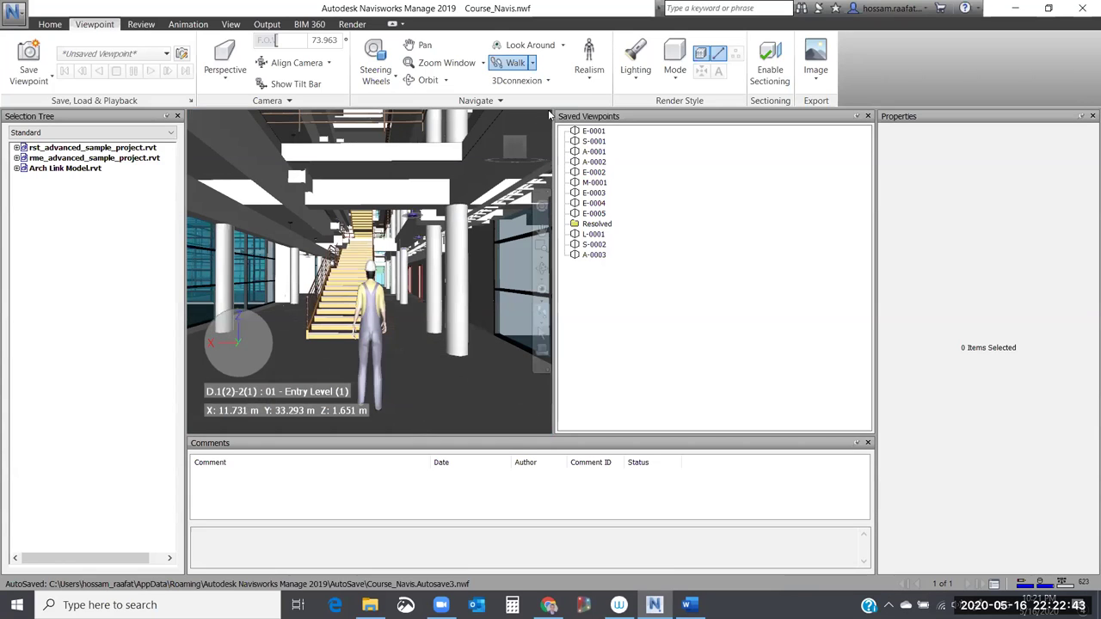
{"action": "left_click", "coordinate": [588, 75]}
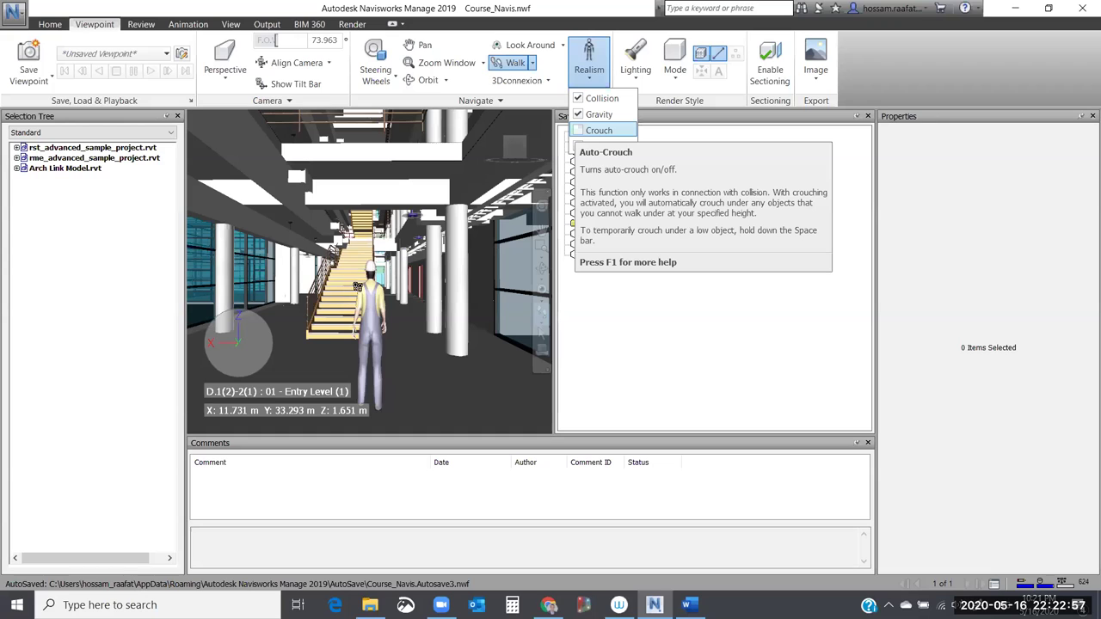
Close the Realism options and climb the staircase at F(1)-2(2).
{"action": "left_click", "coordinate": [373, 291]}
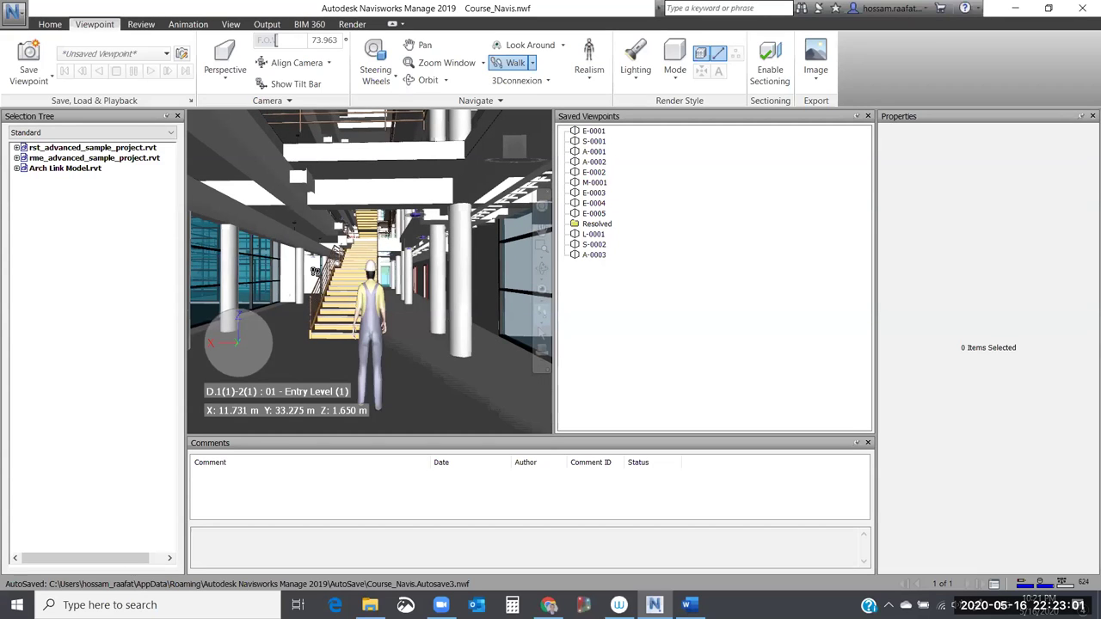
{"action": "left_click_drag", "start_coordinate": [319, 236], "coordinate": [341, 289]}
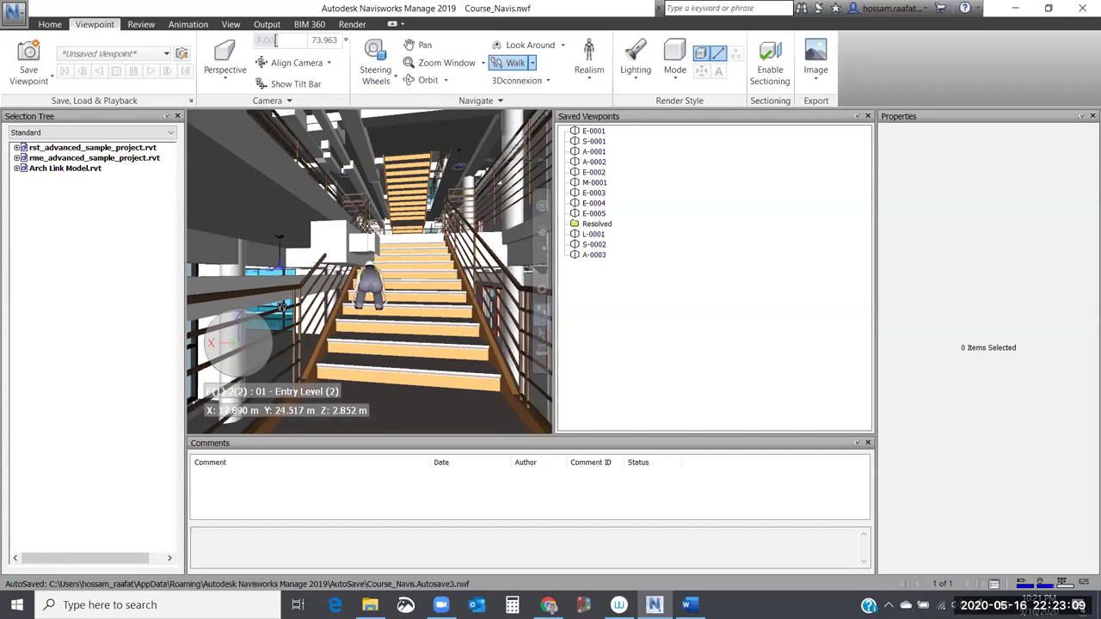
{"action": "left_click_drag", "start_coordinate": [282, 307], "coordinate": [275, 308]}
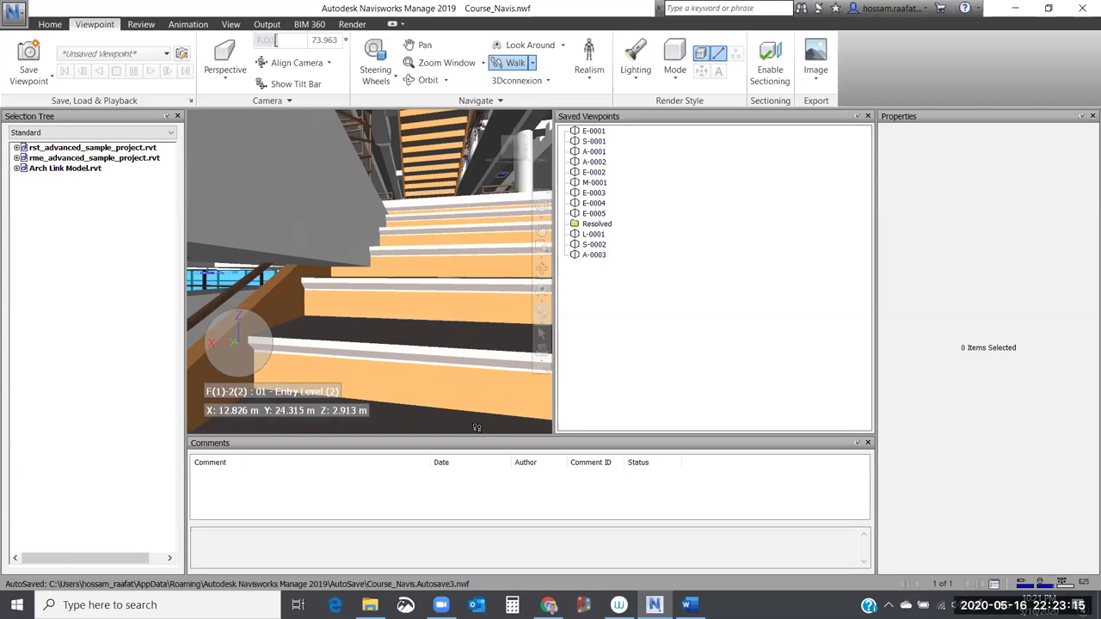
{"action": "key", "text": "ctrl+t"}
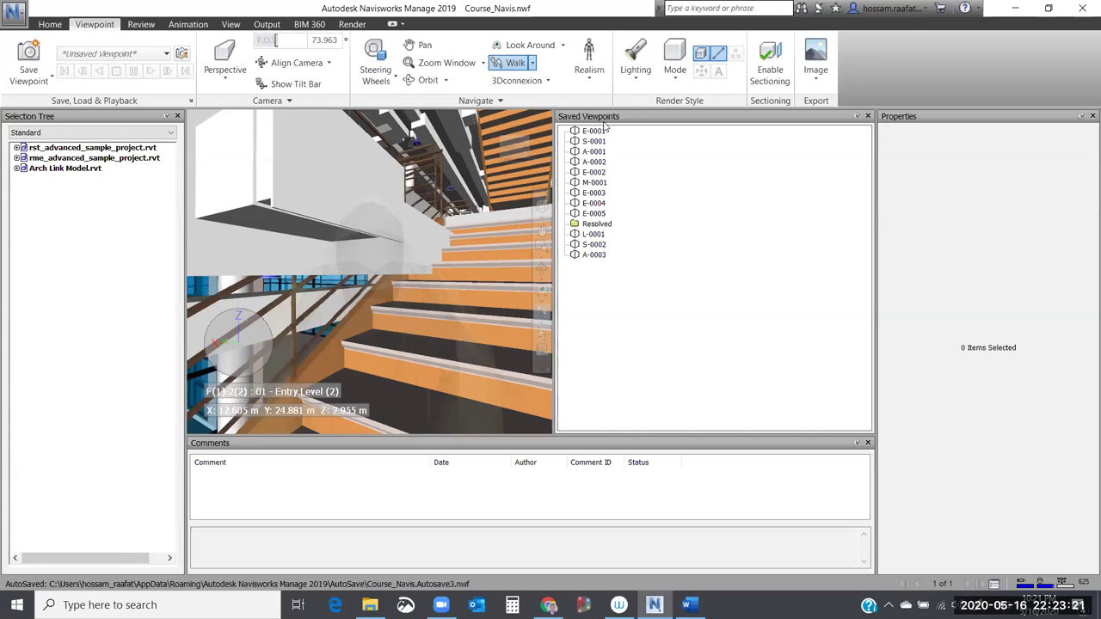
Tick Crouch so Collision, Gravity, Crouch and Third Person are all enabled.
{"action": "left_click", "coordinate": [588, 69]}
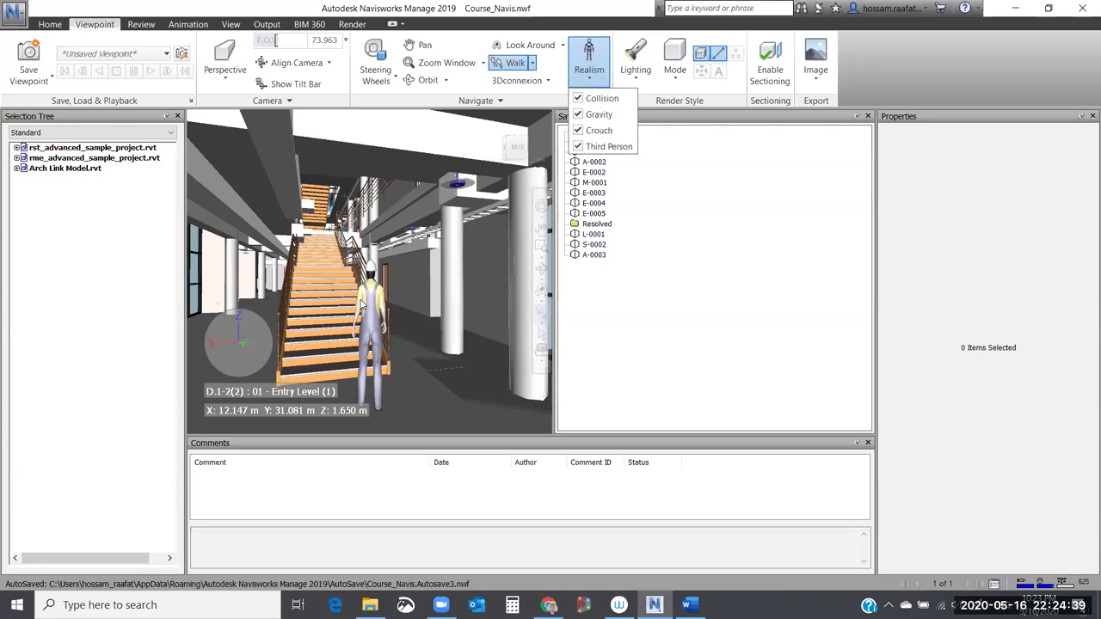
Turn Crouch off and save the staircase-foot avatar position as viewpoint 'View'.
{"action": "left_click", "coordinate": [584, 129]}
{"action": "left_click", "coordinate": [455, 303]}
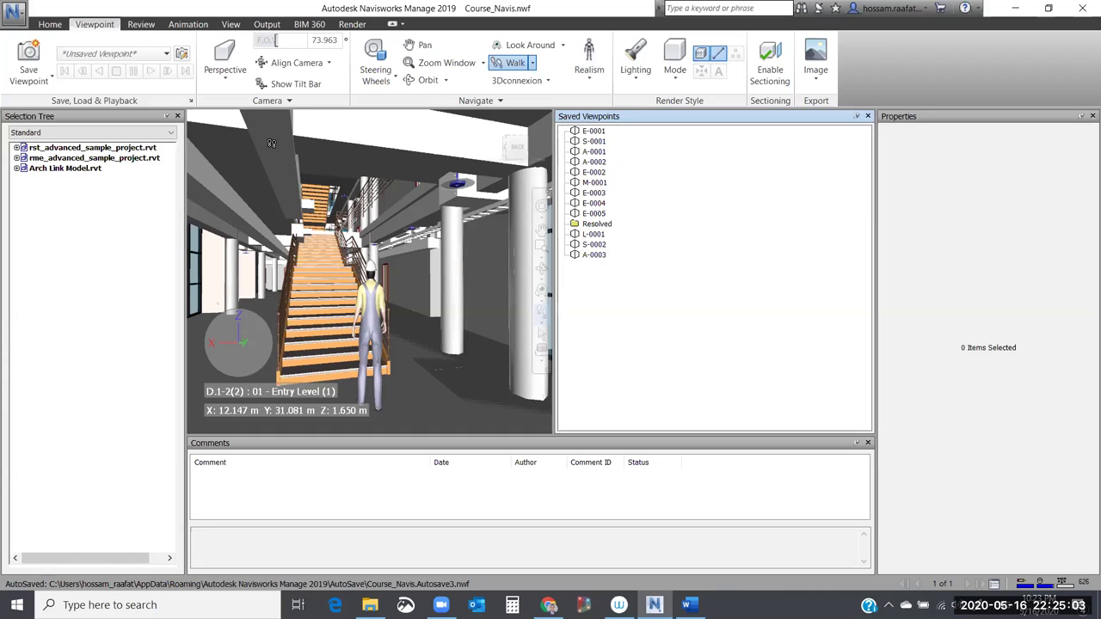
{"action": "key", "text": "ctrl+shift+s"}
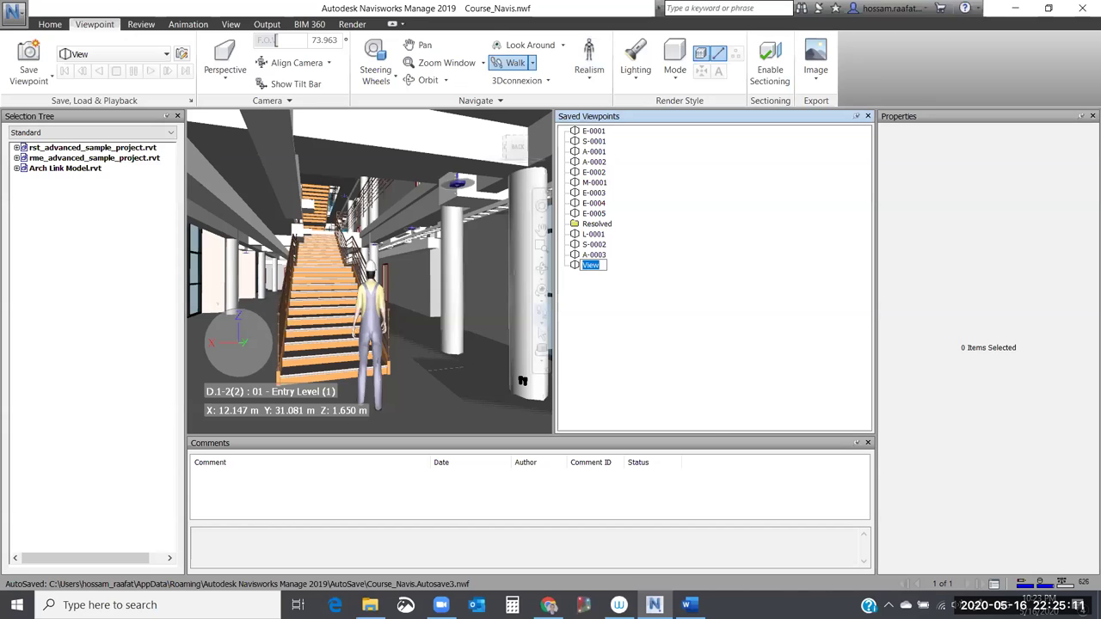
{"action": "key", "text": "shift+F10"}
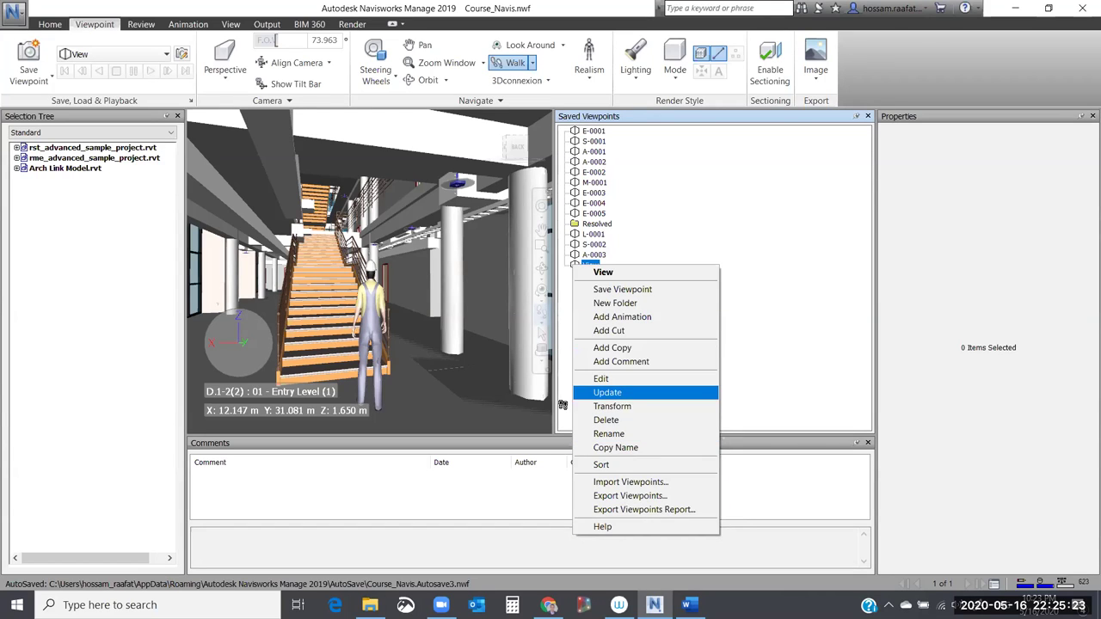
Set the View viewpoint's collision Height to 2.3 m.
{"action": "left_click", "coordinate": [621, 406]}
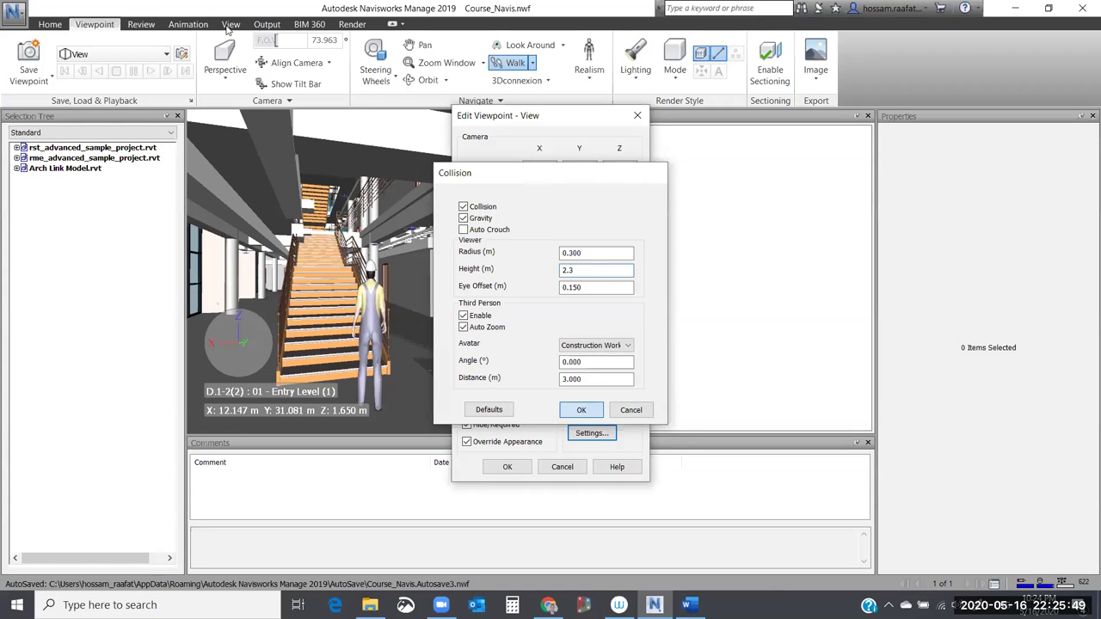
{"action": "key", "text": "Return"}
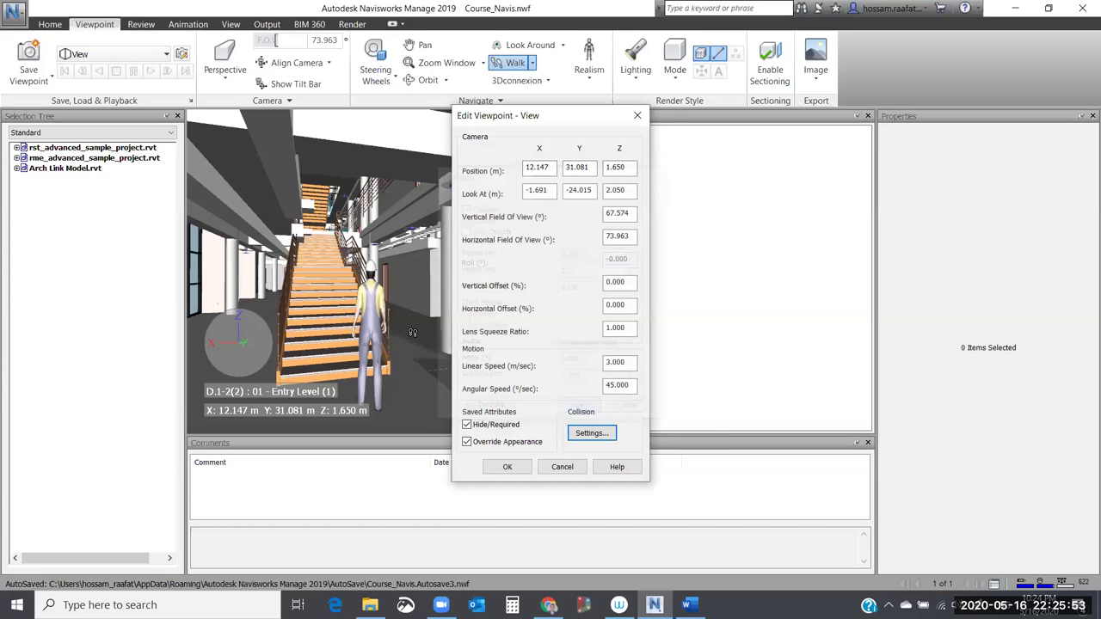
{"action": "key", "text": "Return"}
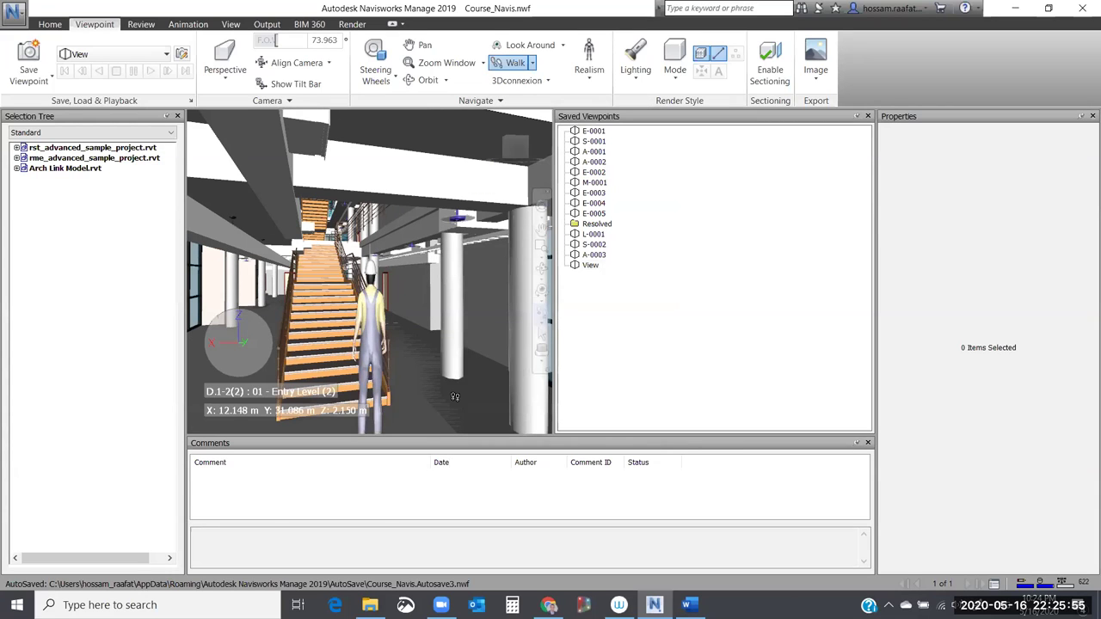
Walk slightly and turn from the staircase toward the glazed wall.
{"action": "left_click_drag", "start_coordinate": [455, 396], "coordinate": [458, 405]}
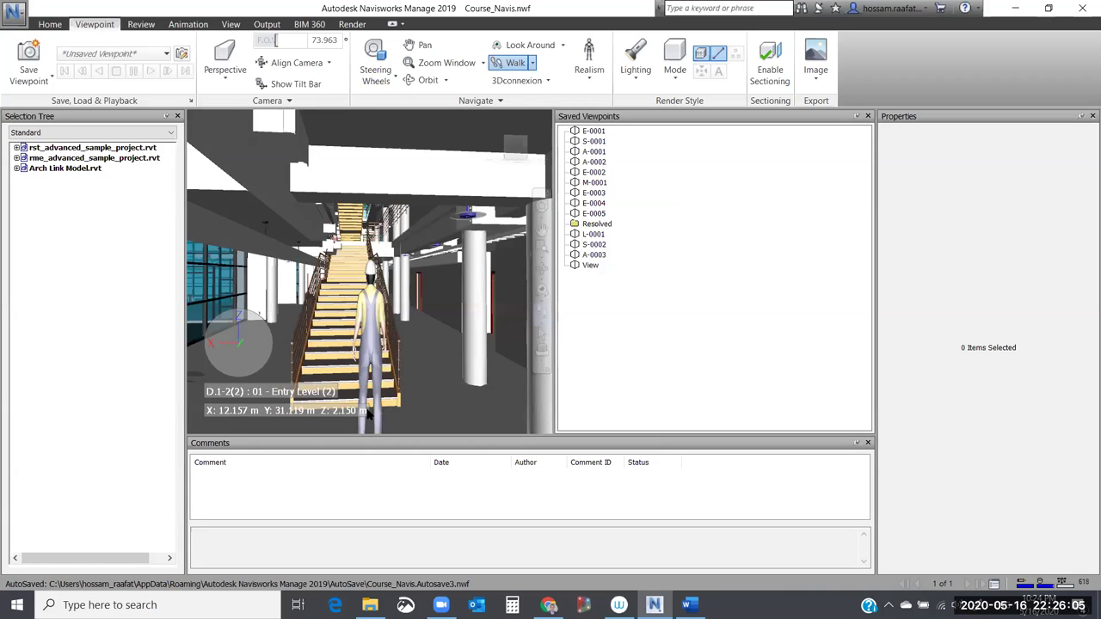
{"action": "left_click_drag", "start_coordinate": [369, 413], "coordinate": [312, 411]}
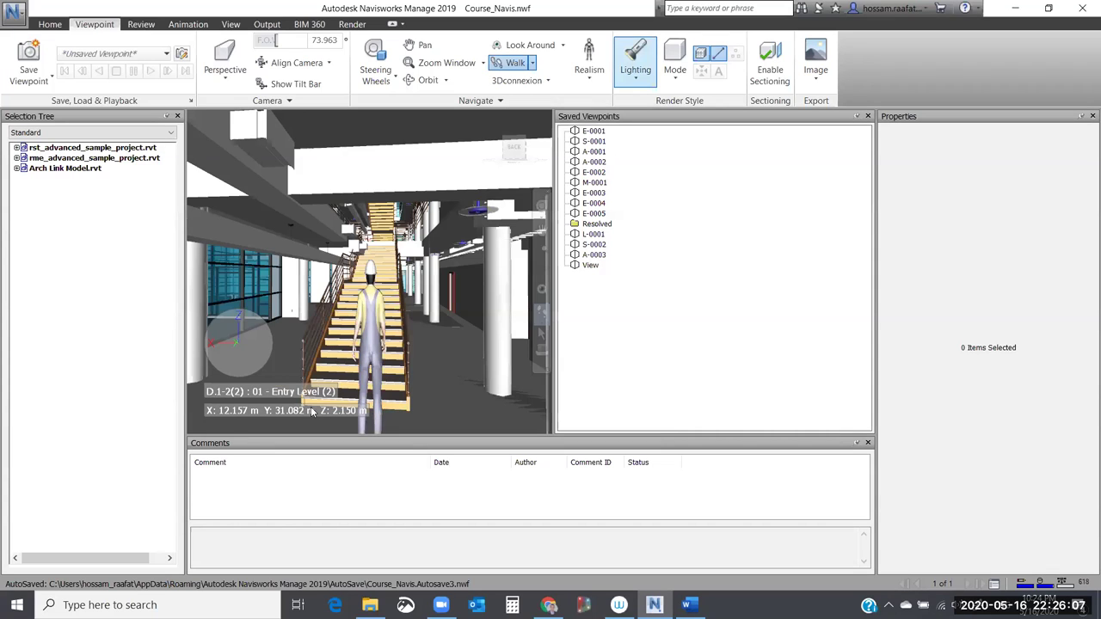
{"action": "left_click_drag", "start_coordinate": [322, 367], "coordinate": [353, 361]}
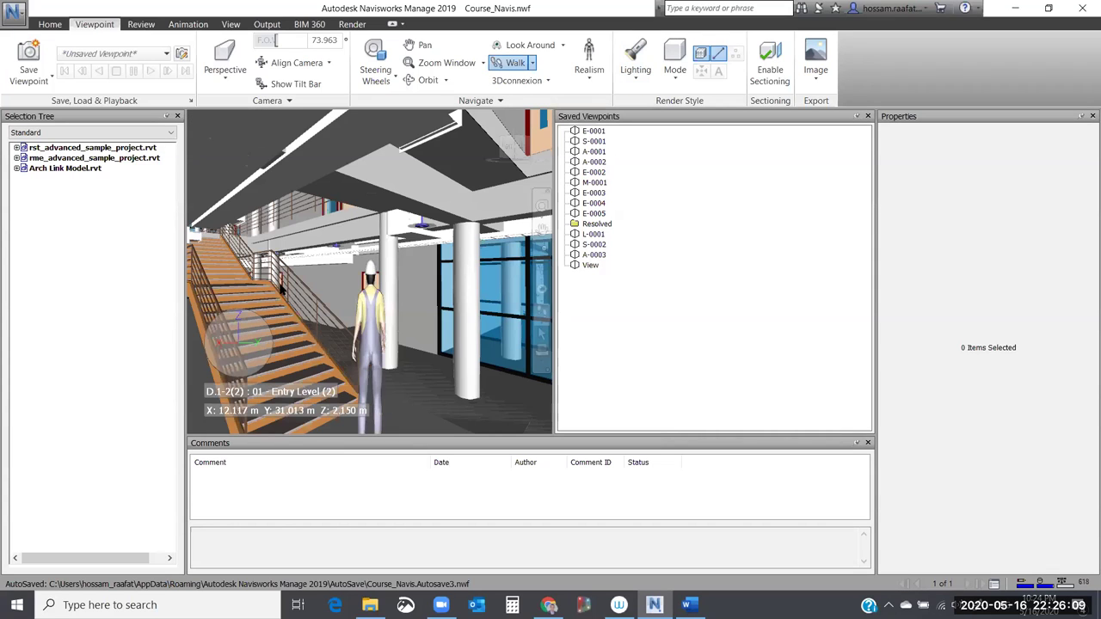
Move the avatar off the stairs into the Entry Level corridor at E-2(2).
{"action": "left_click_drag", "start_coordinate": [447, 192], "coordinate": [479, 184]}
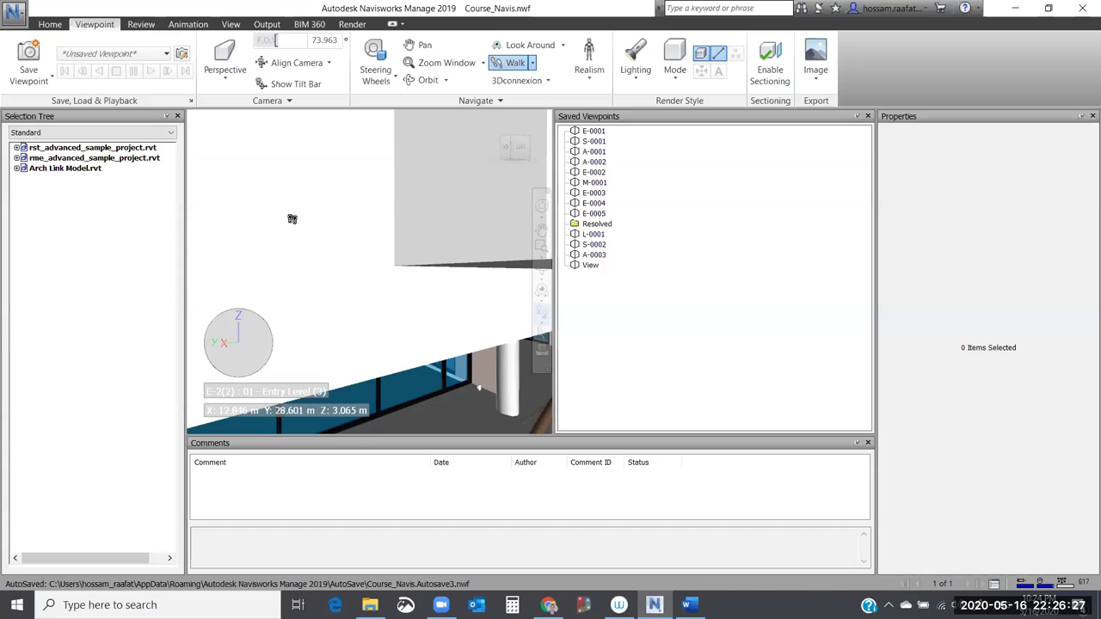
{"action": "key", "text": "ctrl+z"}
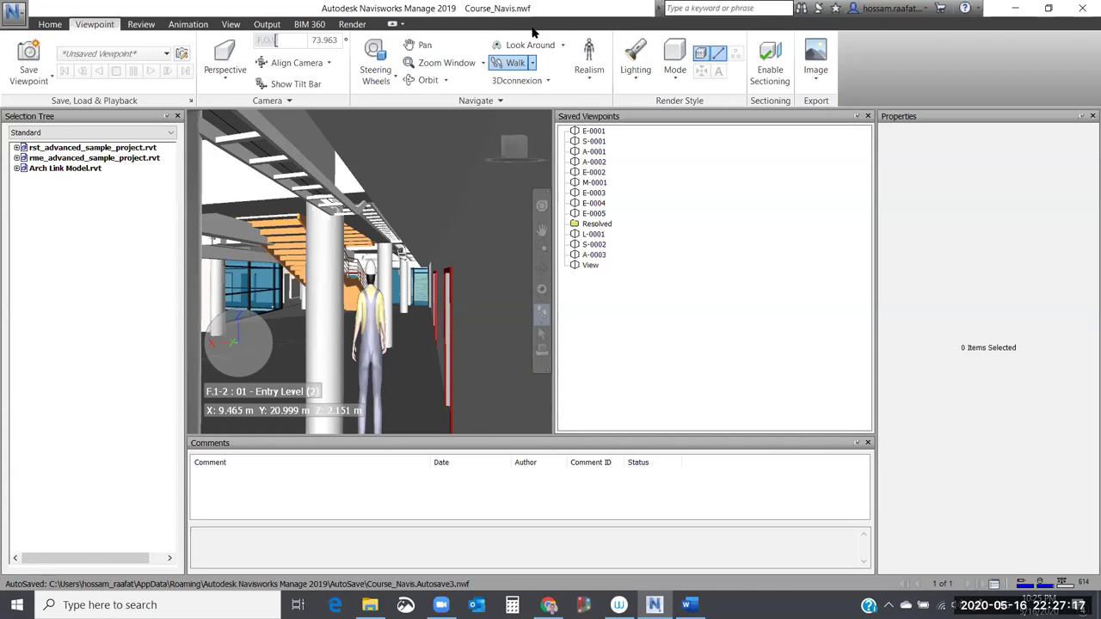
Turn on Crouch in the Realism options.
{"action": "left_click", "coordinate": [589, 62]}
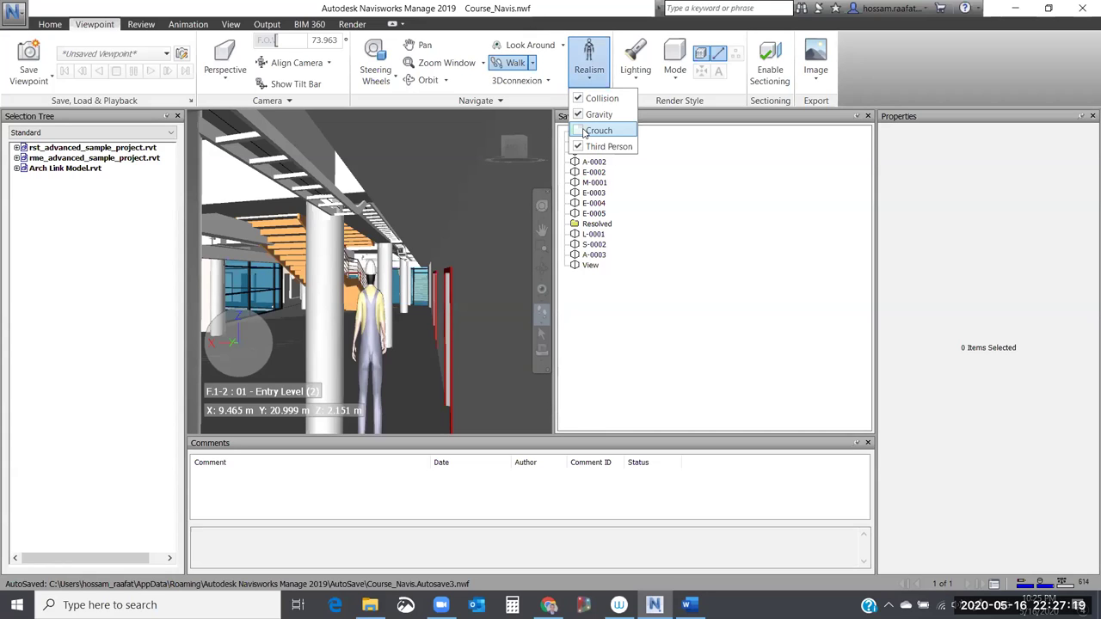
{"action": "left_click", "coordinate": [593, 131]}
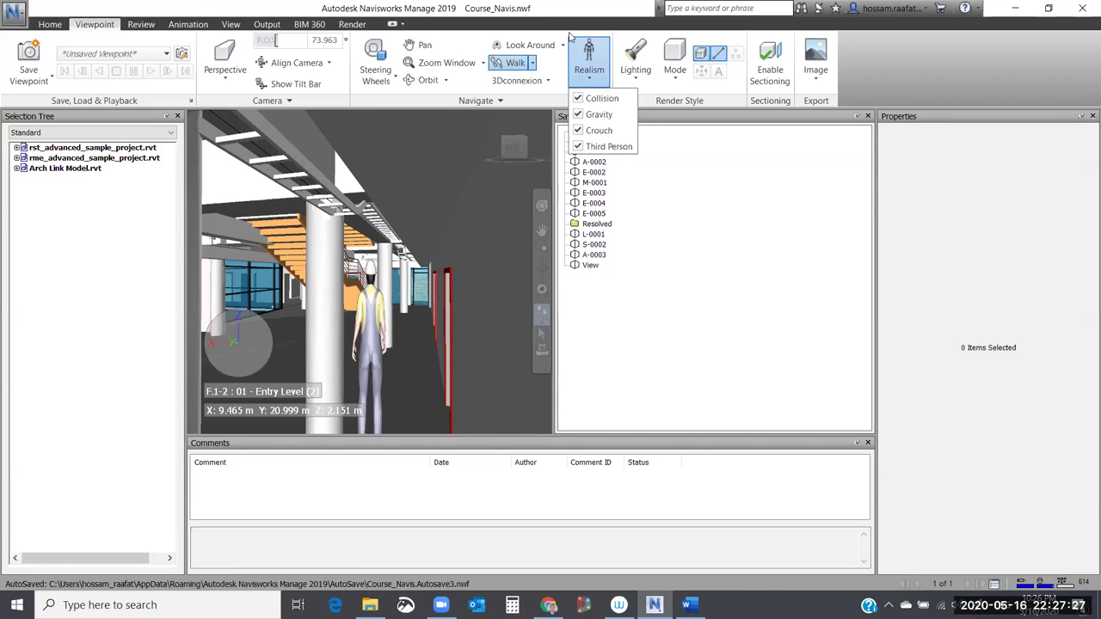
{"action": "left_click", "coordinate": [379, 320]}
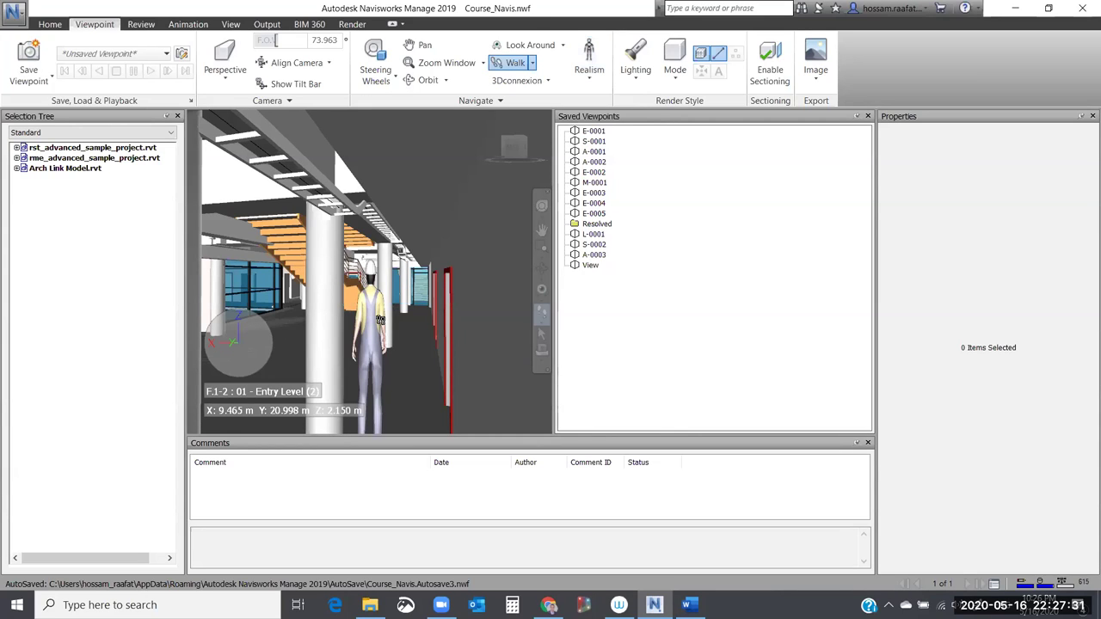
Walk the avatar past the orange stair, then switch to Look Around and tilt up.
{"action": "left_click_drag", "start_coordinate": [379, 320], "coordinate": [226, 320]}
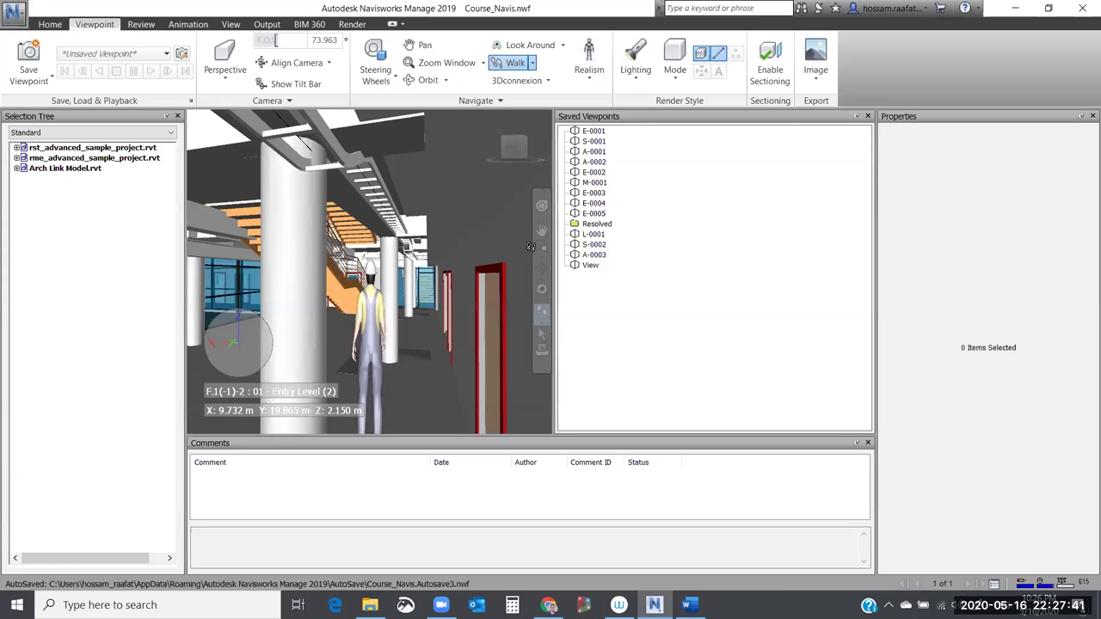
{"action": "left_click_drag", "start_coordinate": [530, 247], "coordinate": [435, 179]}
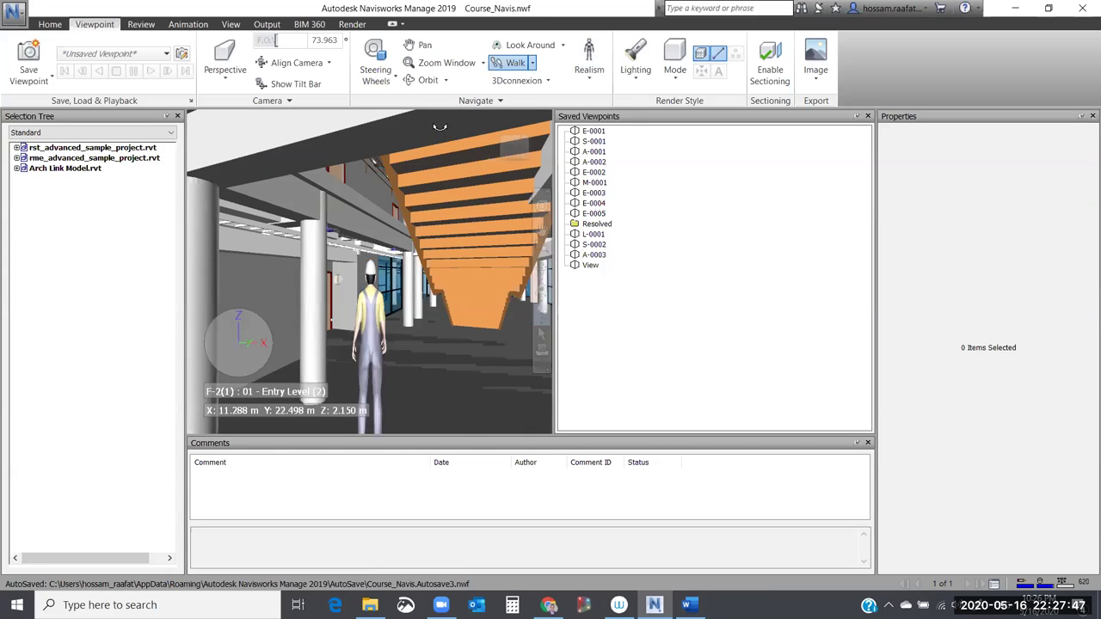
{"action": "left_click_drag", "start_coordinate": [440, 129], "coordinate": [465, 421]}
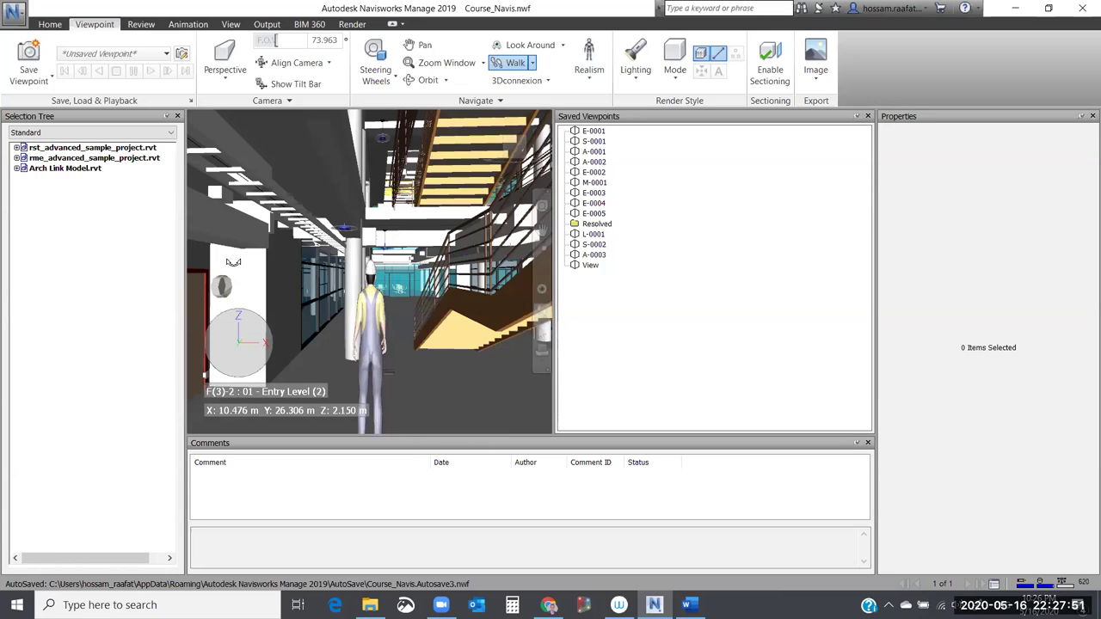
{"action": "key", "text": "ctrl+3"}
{"action": "left_click_drag", "start_coordinate": [233, 261], "coordinate": [238, 250]}
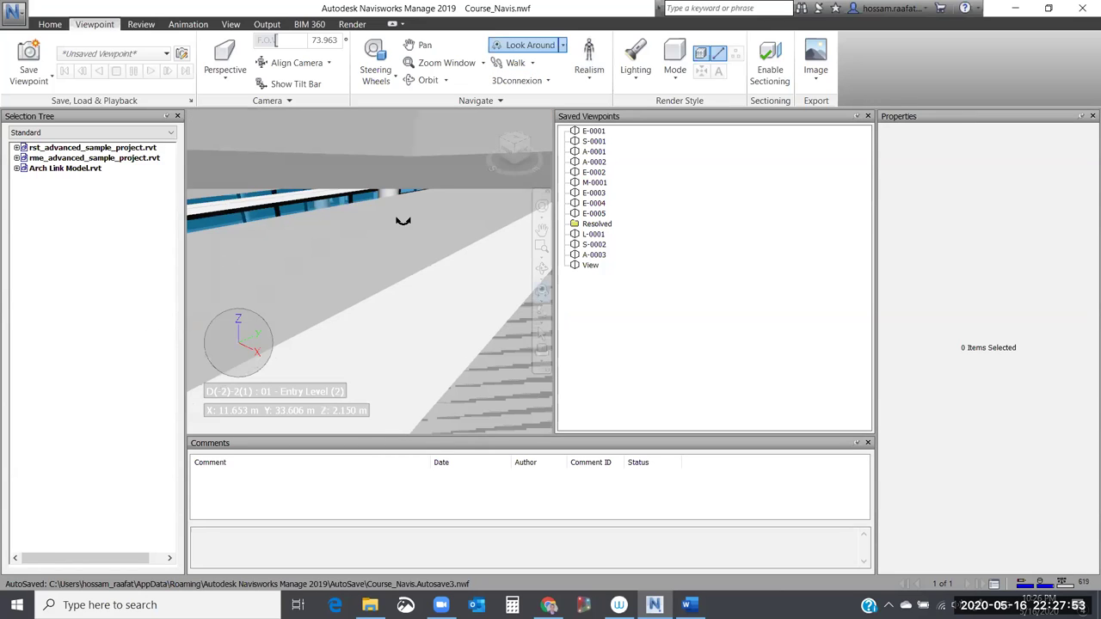
Look around from the Entry Level (2) corridor up into the glazed atrium ceiling.
{"action": "left_click_drag", "start_coordinate": [403, 221], "coordinate": [401, 223]}
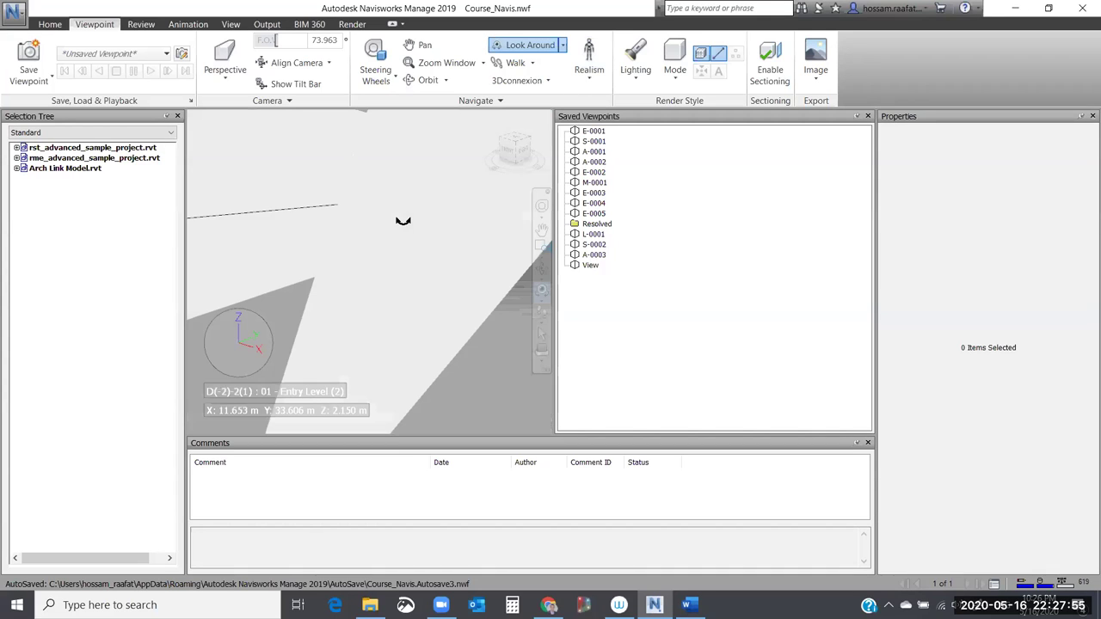
{"action": "left_click_drag", "start_coordinate": [370, 256], "coordinate": [379, 174]}
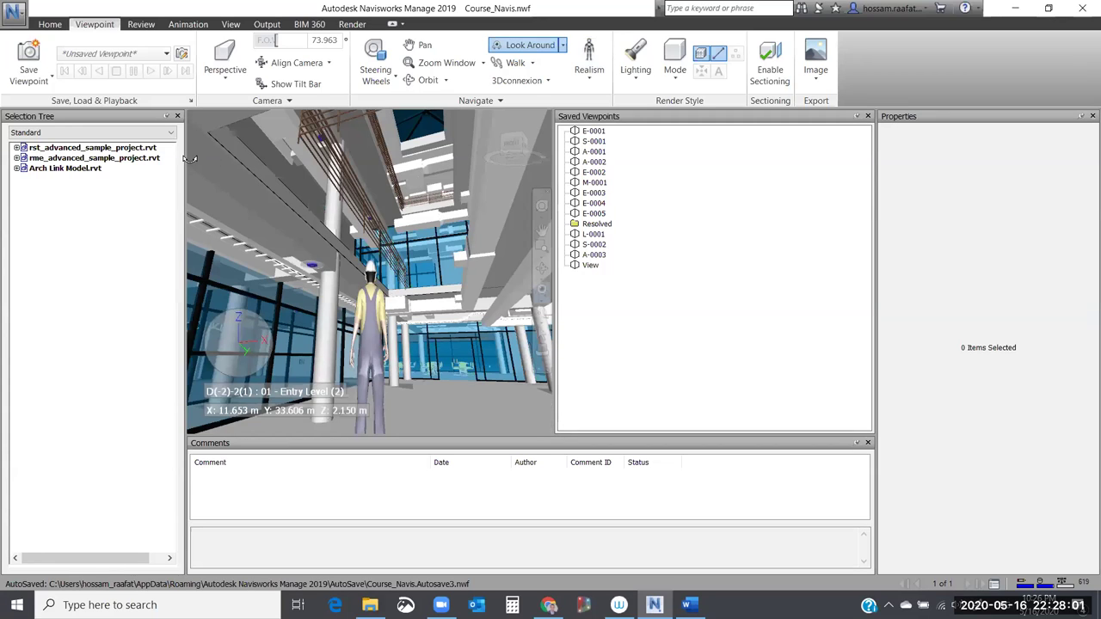
{"action": "left_click_drag", "start_coordinate": [190, 158], "coordinate": [197, 145]}
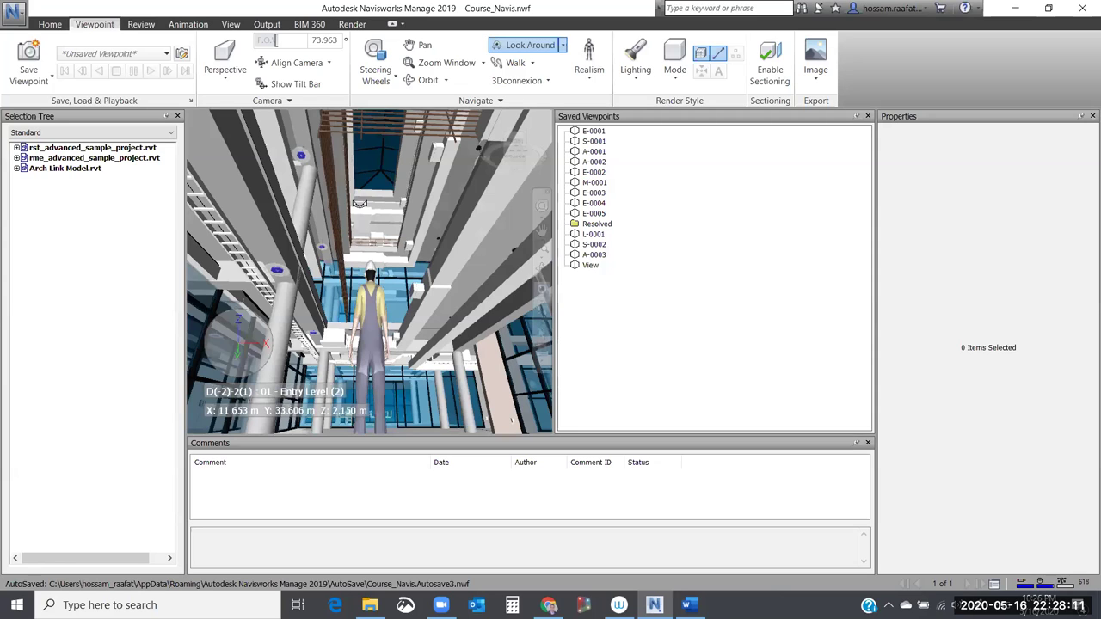
{"action": "left_click_drag", "start_coordinate": [359, 203], "coordinate": [481, 120]}
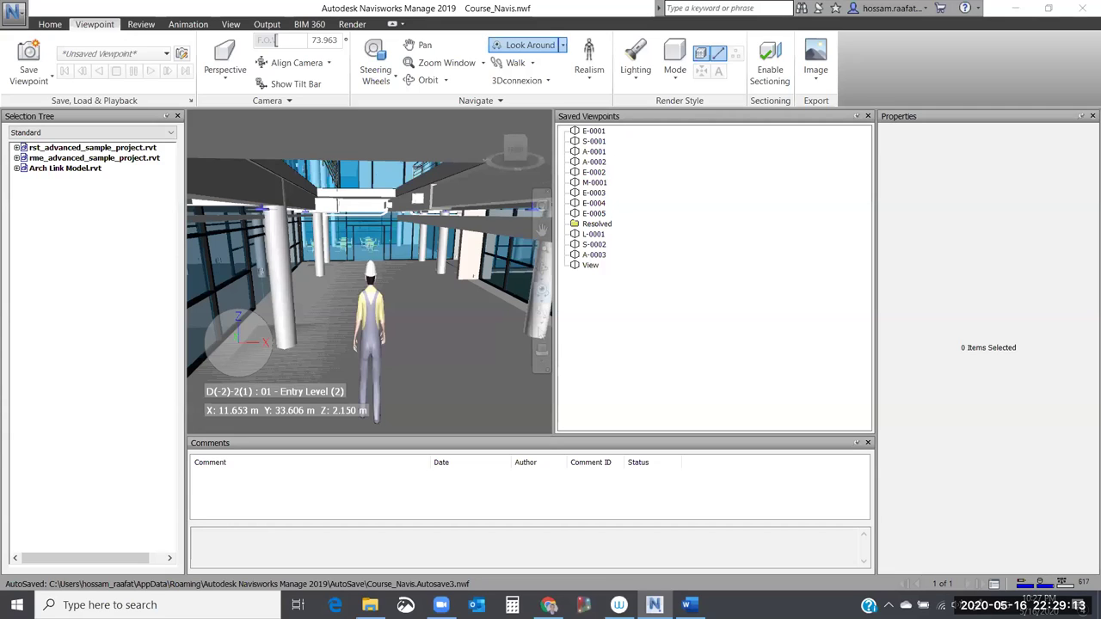
Find Course_Navis.html in Samples > clash test report via Viewpoints Report, cancel the export, and go to File Explorer.
{"action": "left_click", "coordinate": [546, 30]}
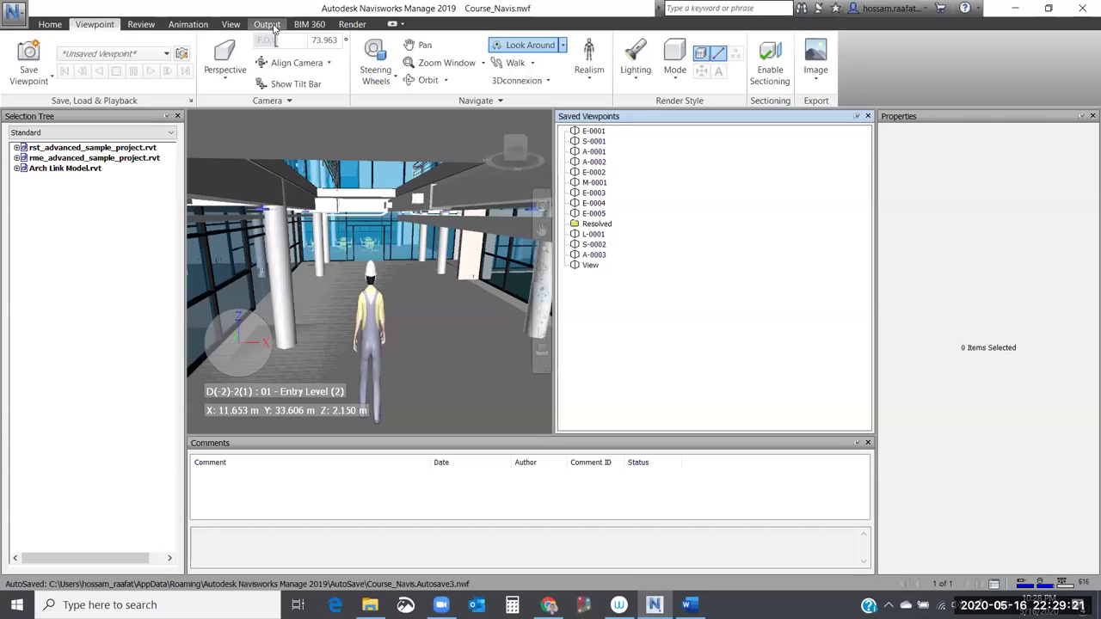
{"action": "left_click", "coordinate": [273, 29]}
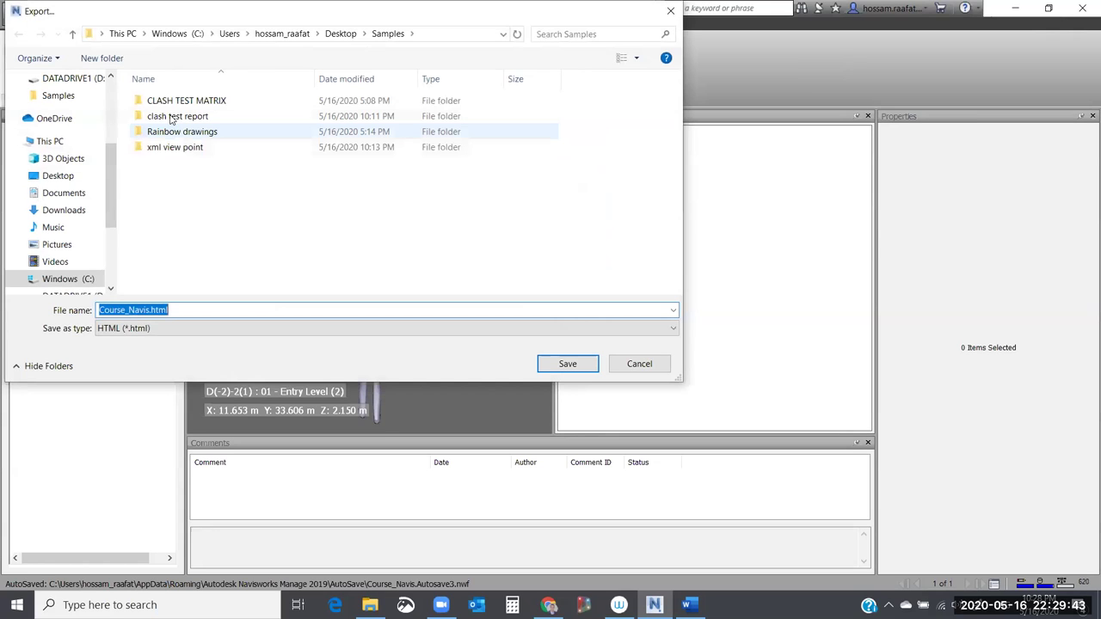
{"action": "double_click", "coordinate": [172, 120]}
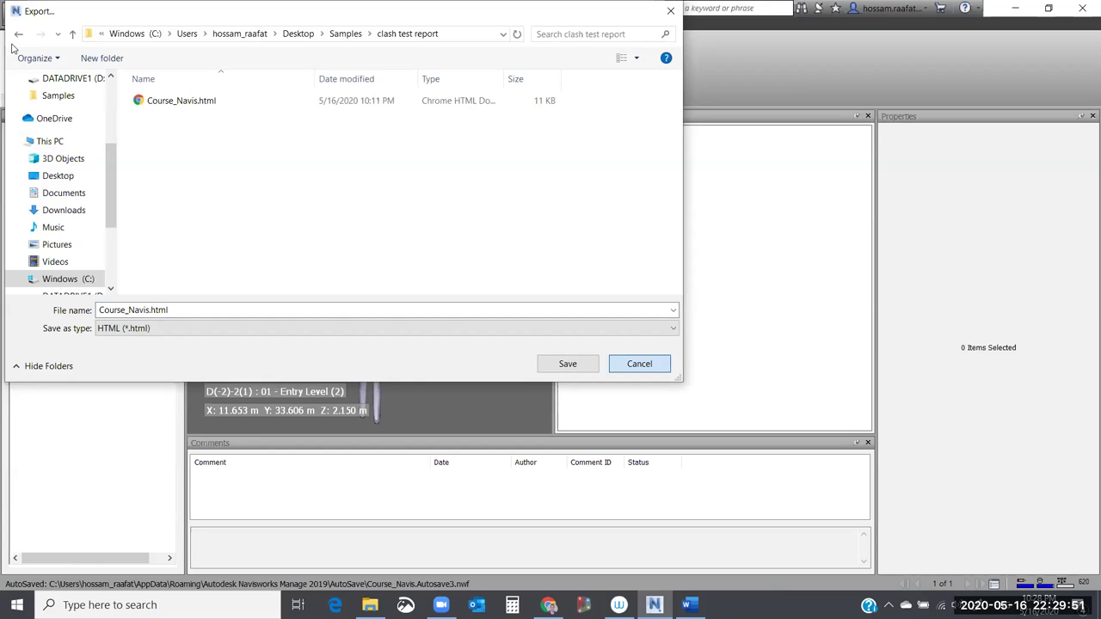
{"action": "key", "text": "Escape"}
{"action": "key", "text": "alt+Tab"}
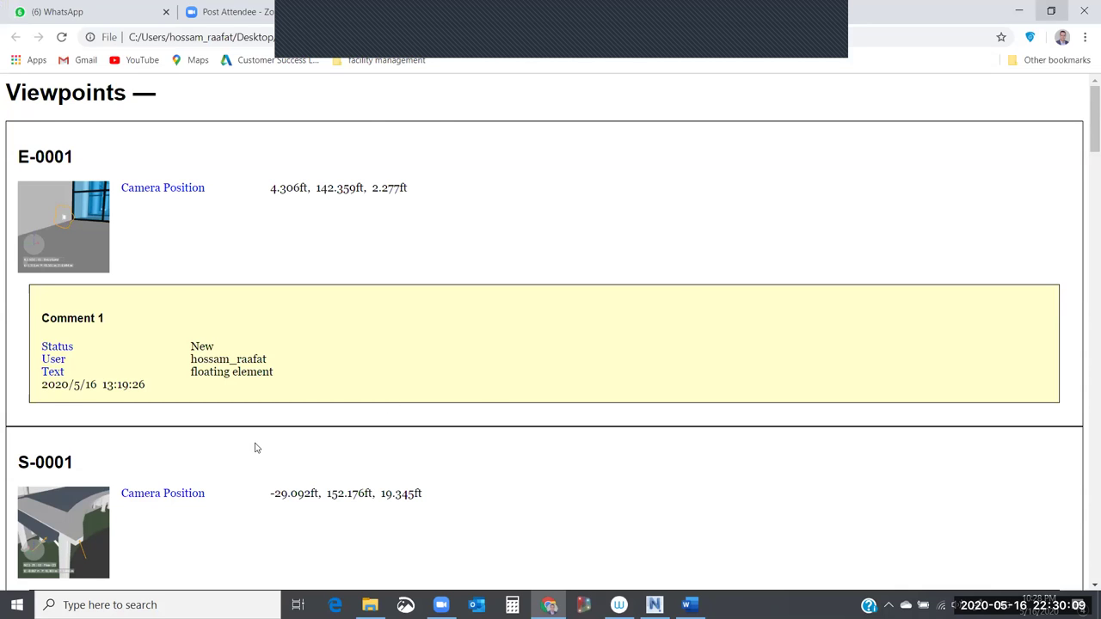
Go from the Chrome Course_Navis.html report back to the clash test report folder in File Explorer.
{"action": "key", "text": "alt+Tab"}
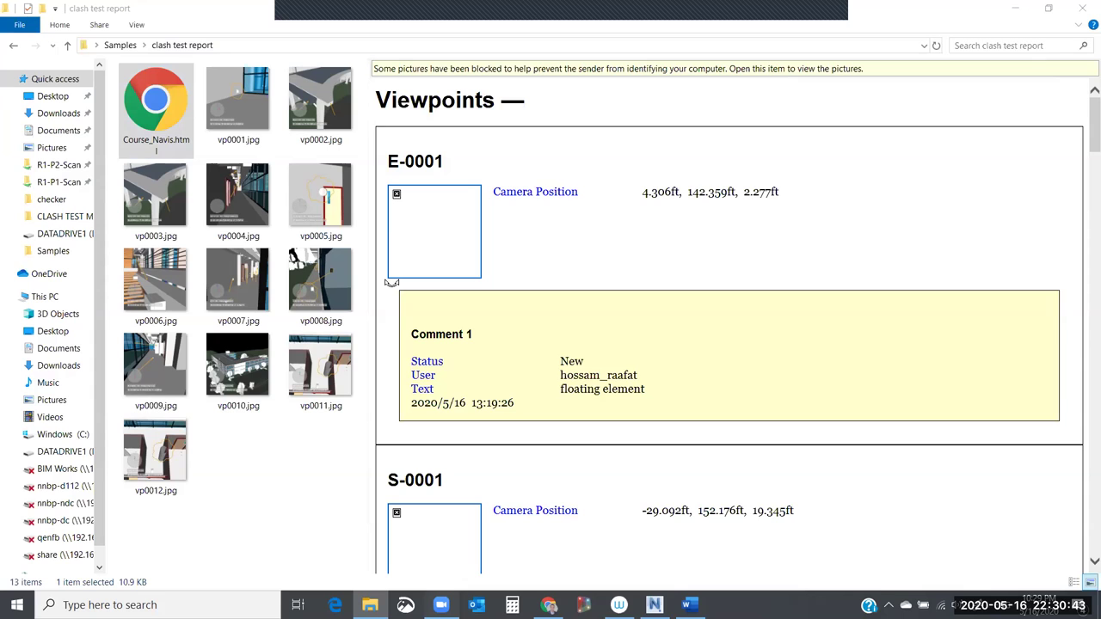
Bring Navisworks Manage 2019 back to the front from the clash test report folder.
{"action": "key", "text": "alt+Tab"}
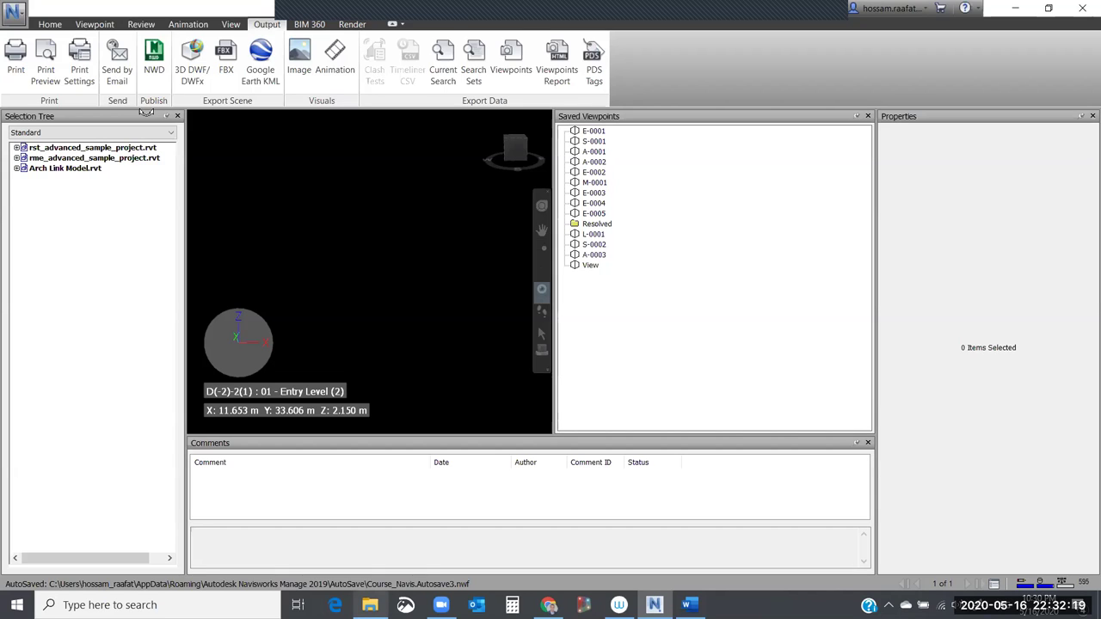
Switch from Navisworks to the Samples folder window in File Explorer.
{"action": "key", "text": "alt+Tab"}
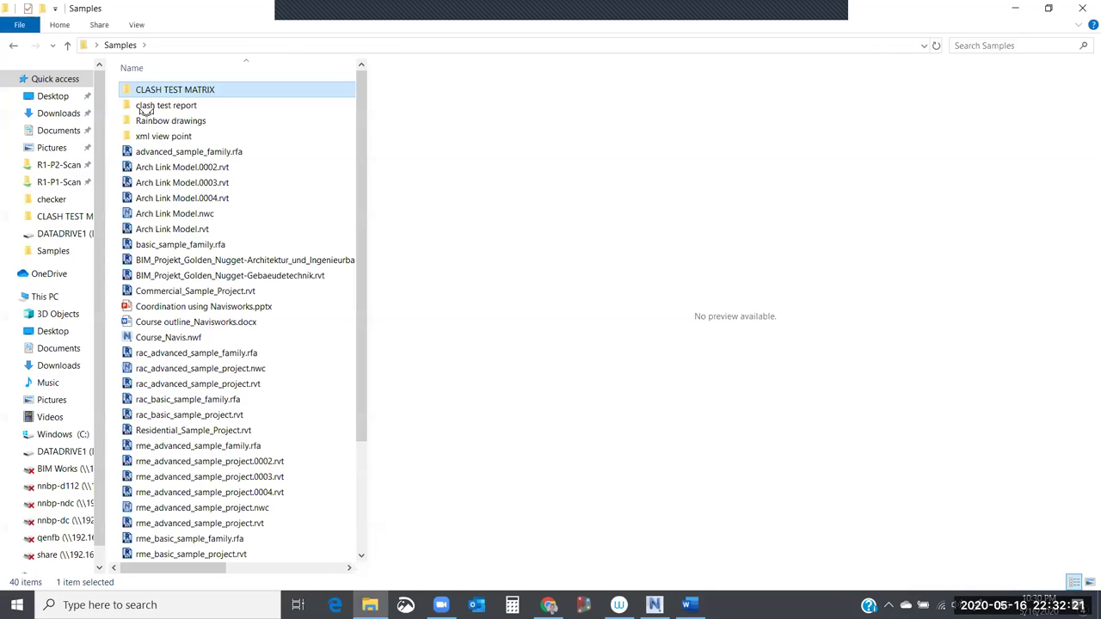
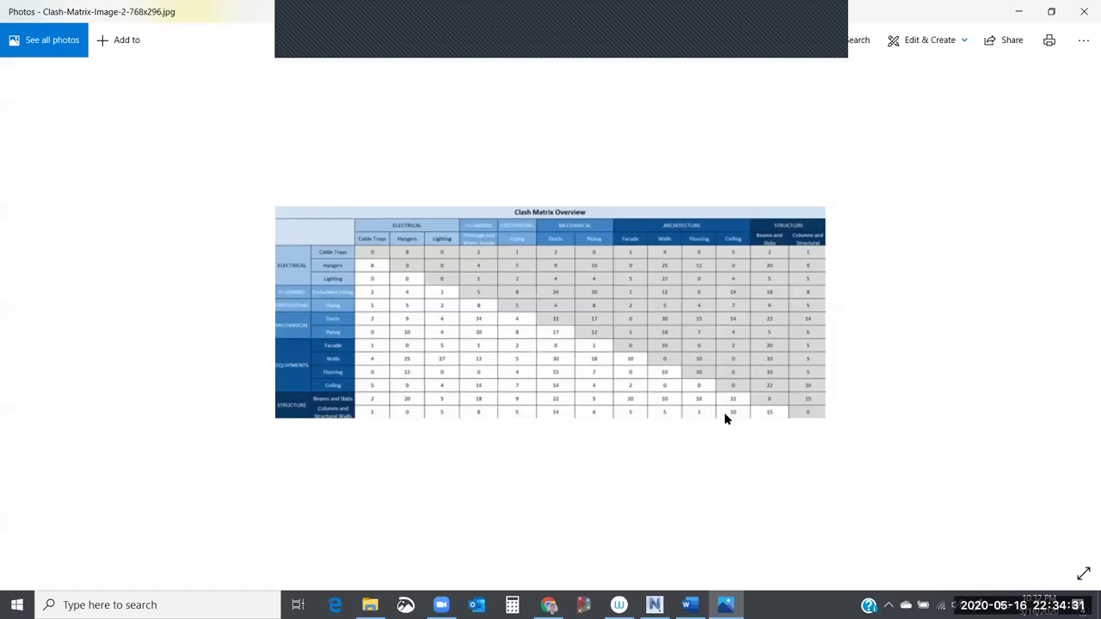
Close the clash matrix overview image and show the matrix with Test Name and Tolerance values.
{"action": "mouse_move", "coordinate": [707, 430]}
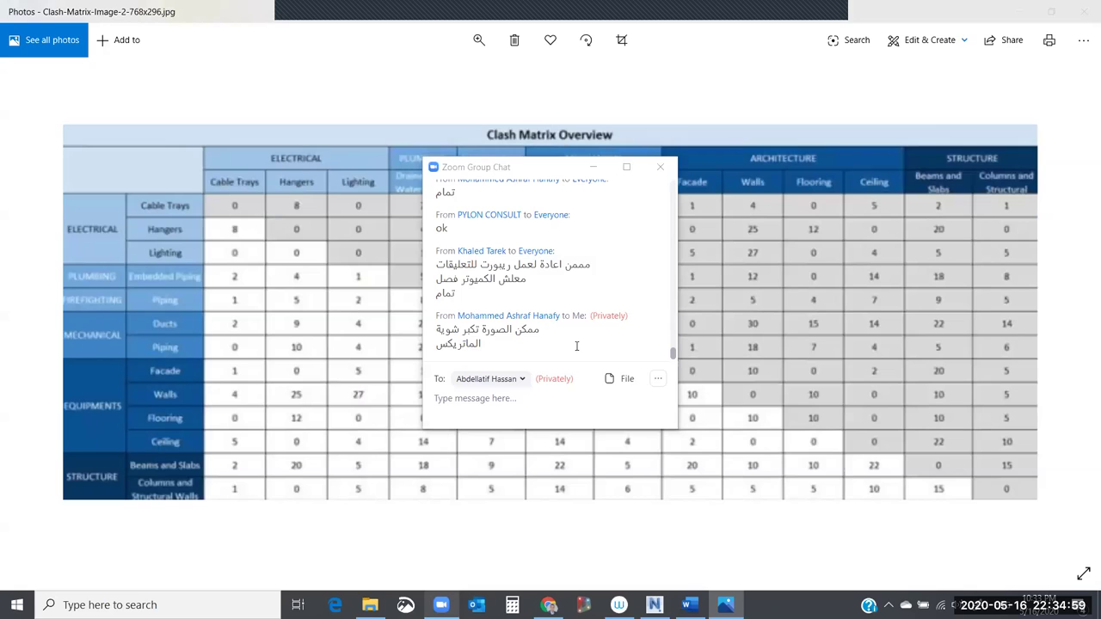
{"action": "left_click", "coordinate": [599, 114]}
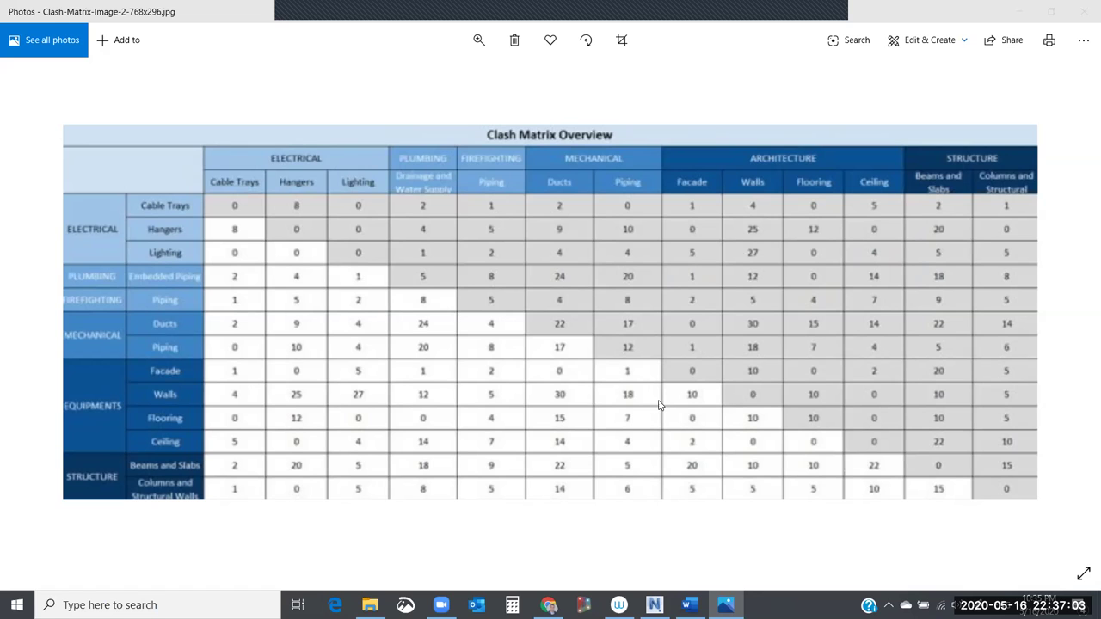
{"action": "key", "text": "alt+F4"}
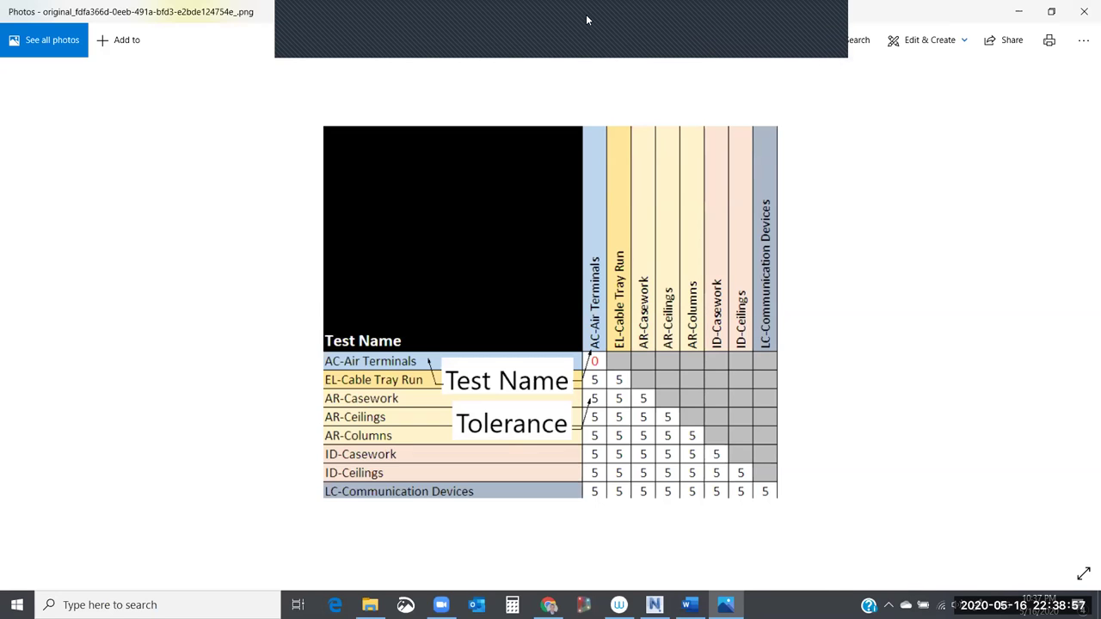
Switch from the tolerance matrix image back to the Navisworks Manage project window.
{"action": "left_click", "coordinate": [834, 27]}
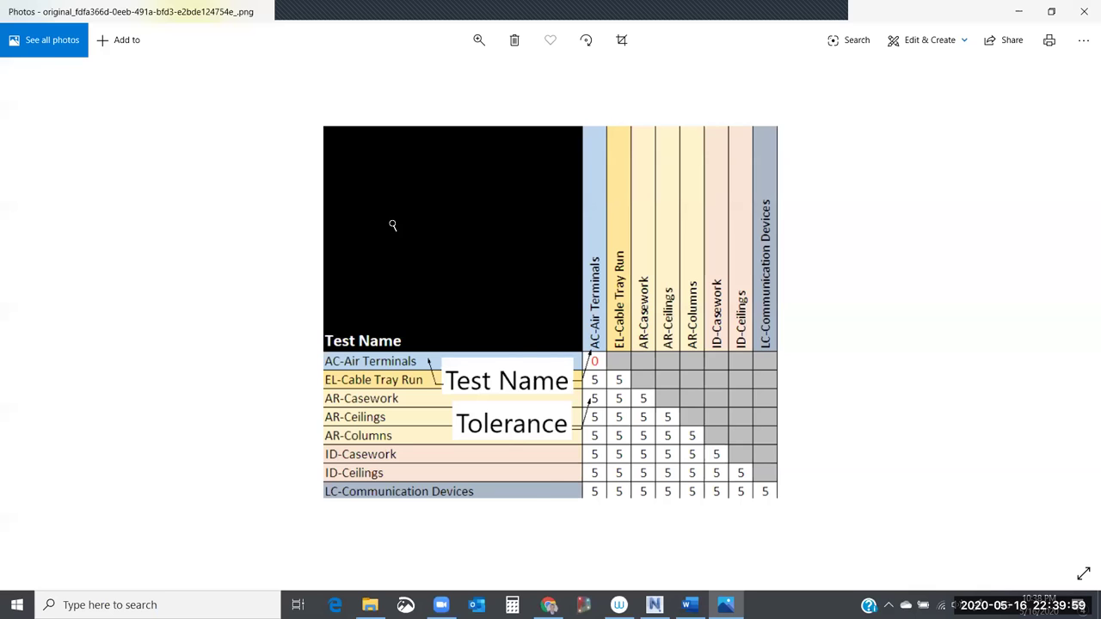
{"action": "key", "text": "alt+Tab"}
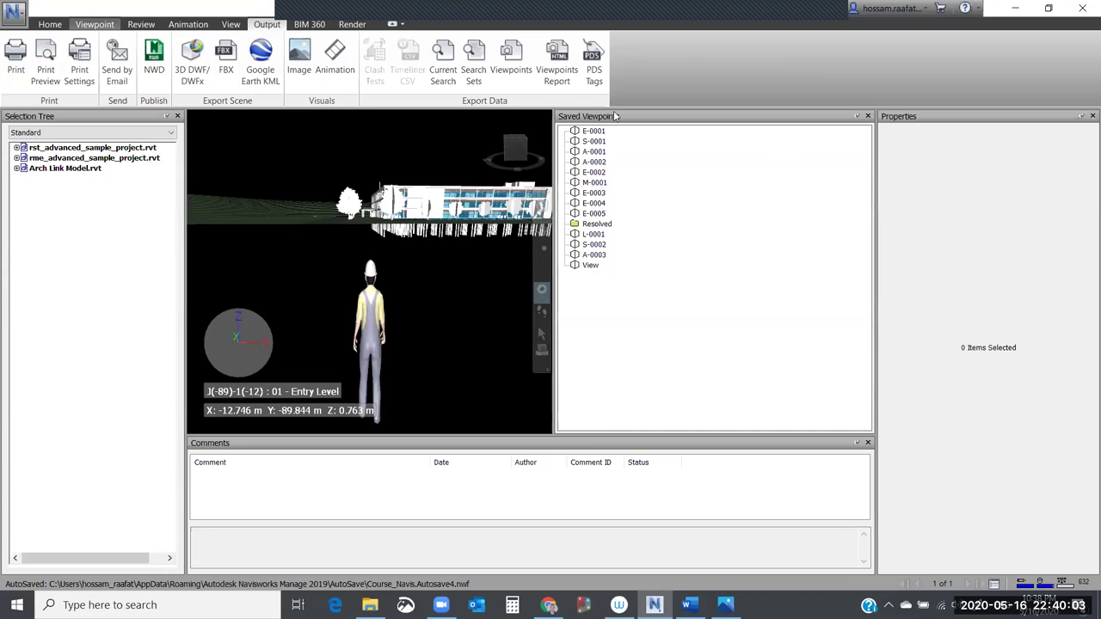
Turn off the Third Person avatar under Realism and open Manage Sets from the Sets dropdown.
{"action": "left_click", "coordinate": [103, 26]}
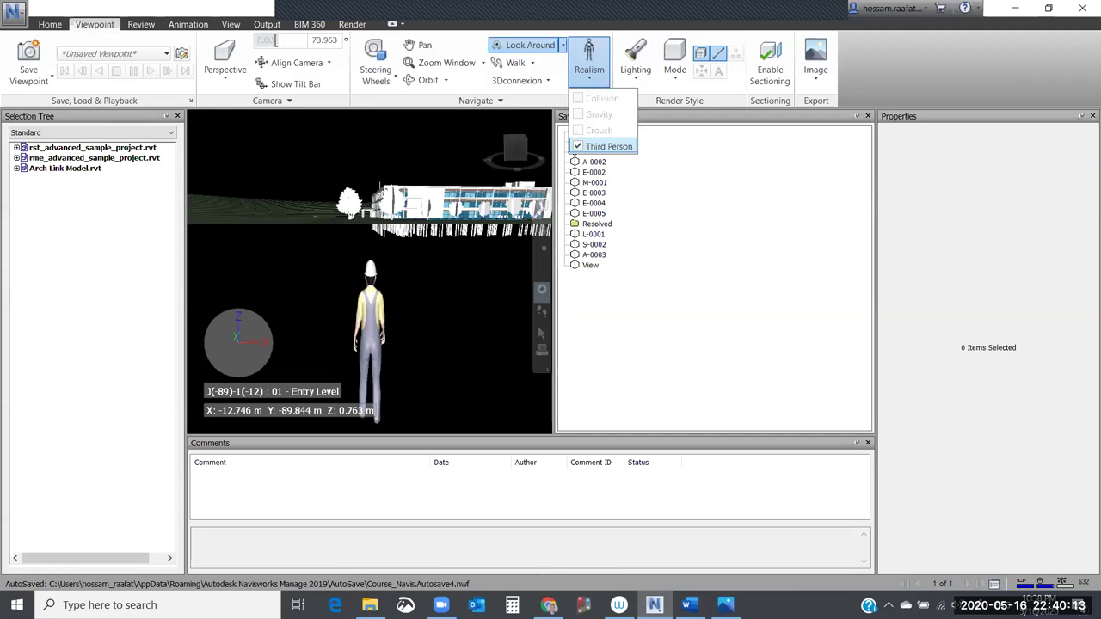
{"action": "key", "text": "Escape"}
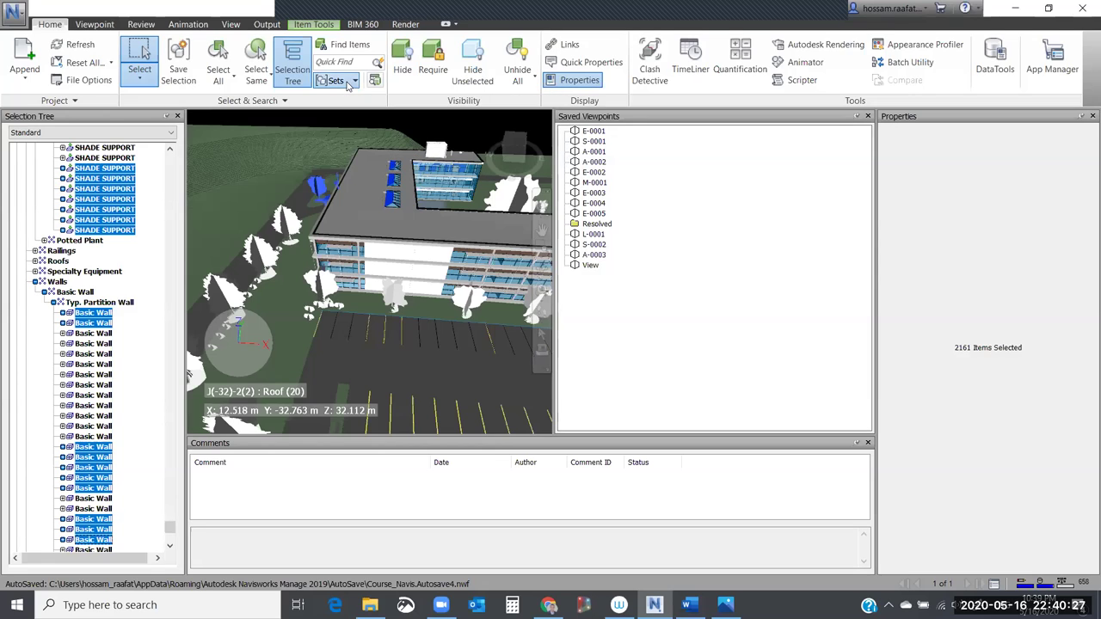
{"action": "left_click", "coordinate": [349, 84]}
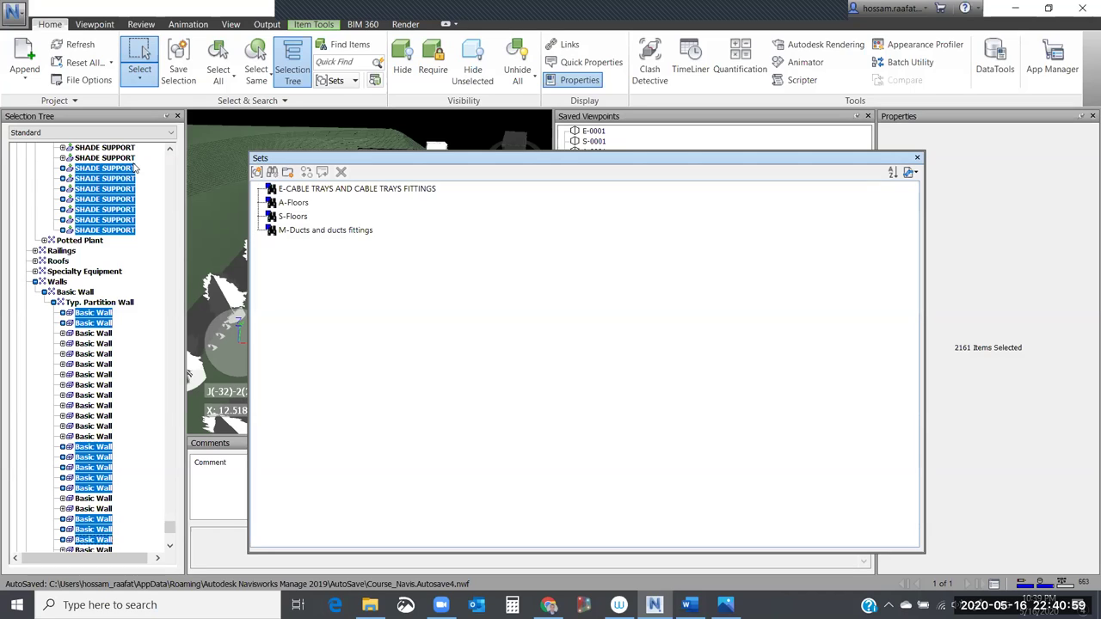
Save the 2161-item selection as 'my first selection' and reselect its items from Sets.
{"action": "left_click", "coordinate": [258, 172]}
{"action": "type", "text": "my first selection"}
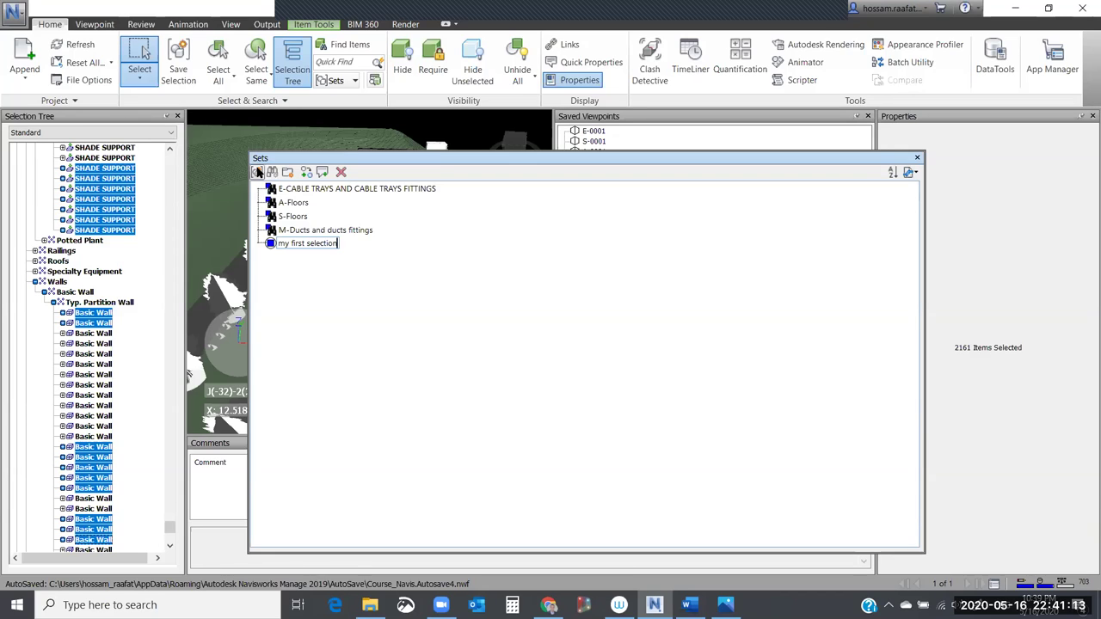
{"action": "key", "text": "Return"}
{"action": "key", "text": "Escape"}
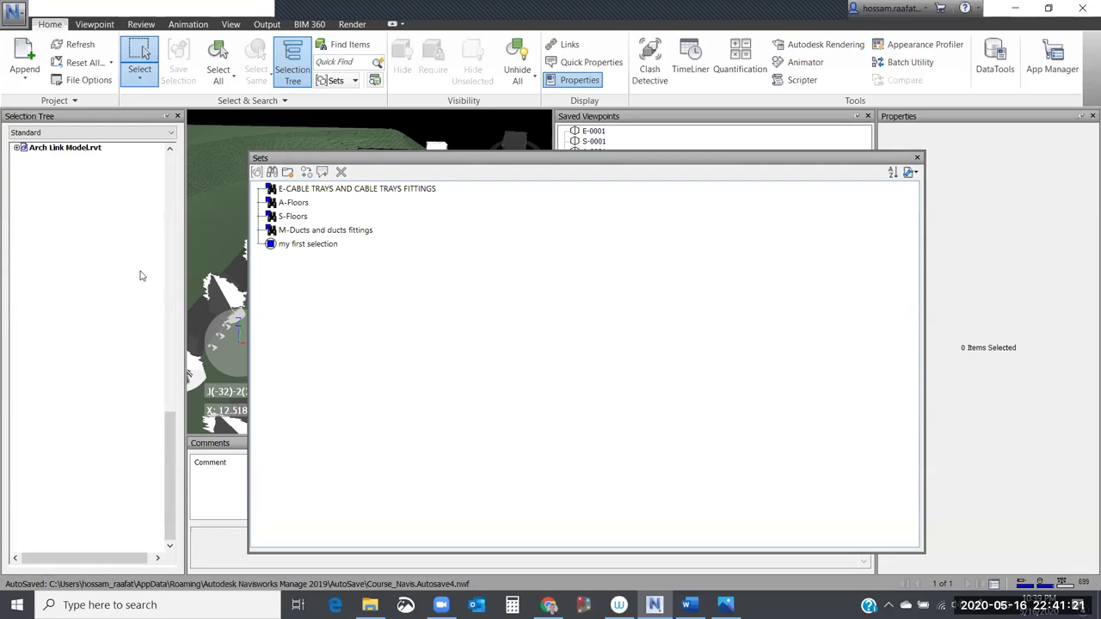
{"action": "left_click", "coordinate": [298, 248]}
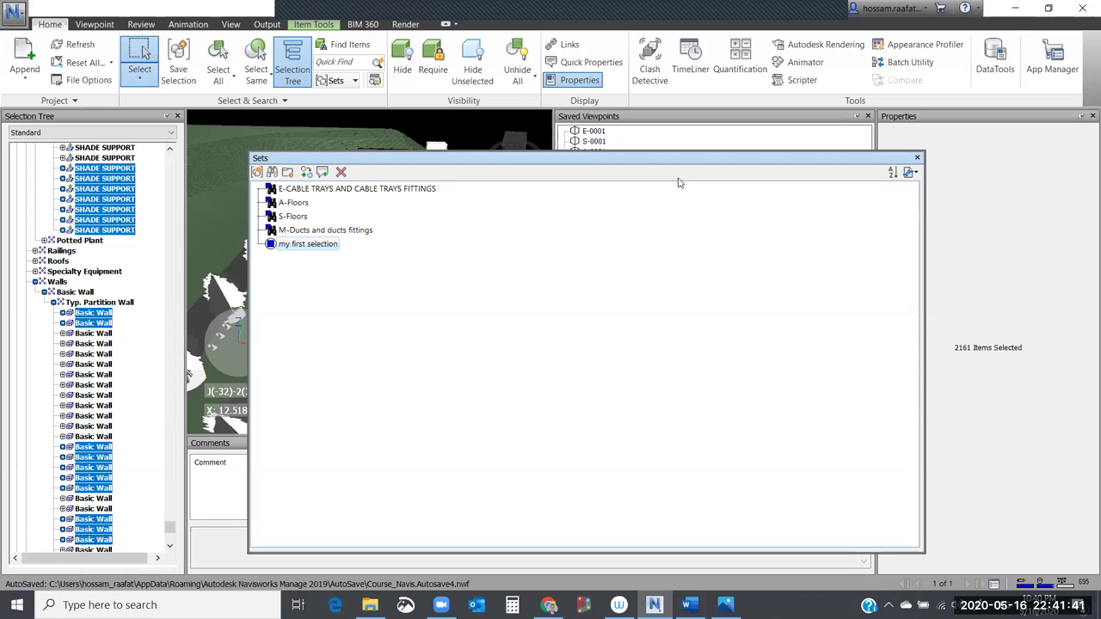
Move the Sets window toward the model view and clear the current selection.
{"action": "left_click_drag", "start_coordinate": [677, 159], "coordinate": [944, 165]}
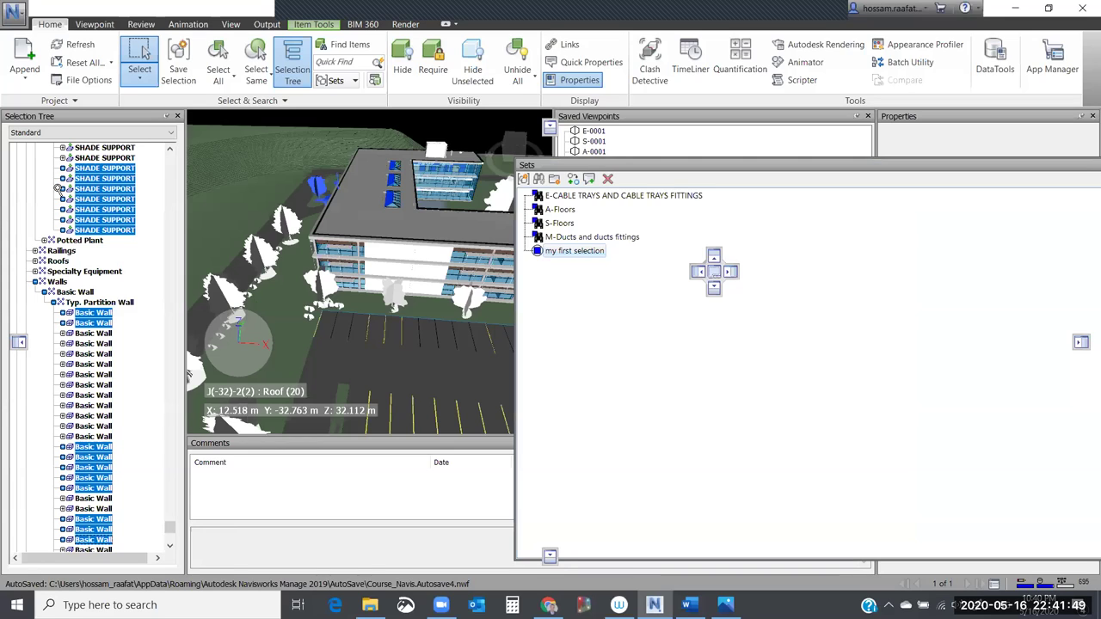
{"action": "key", "text": "Escape"}
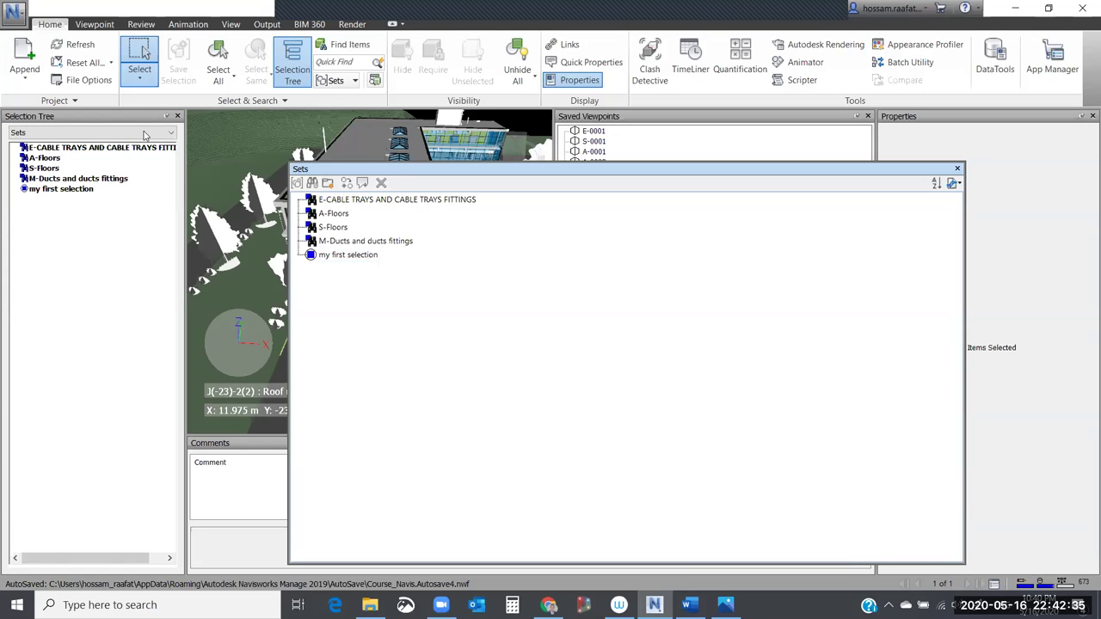
Open Find Items with Shift+F3 and move it aside over the 3D view.
{"action": "key", "text": "shift+F3"}
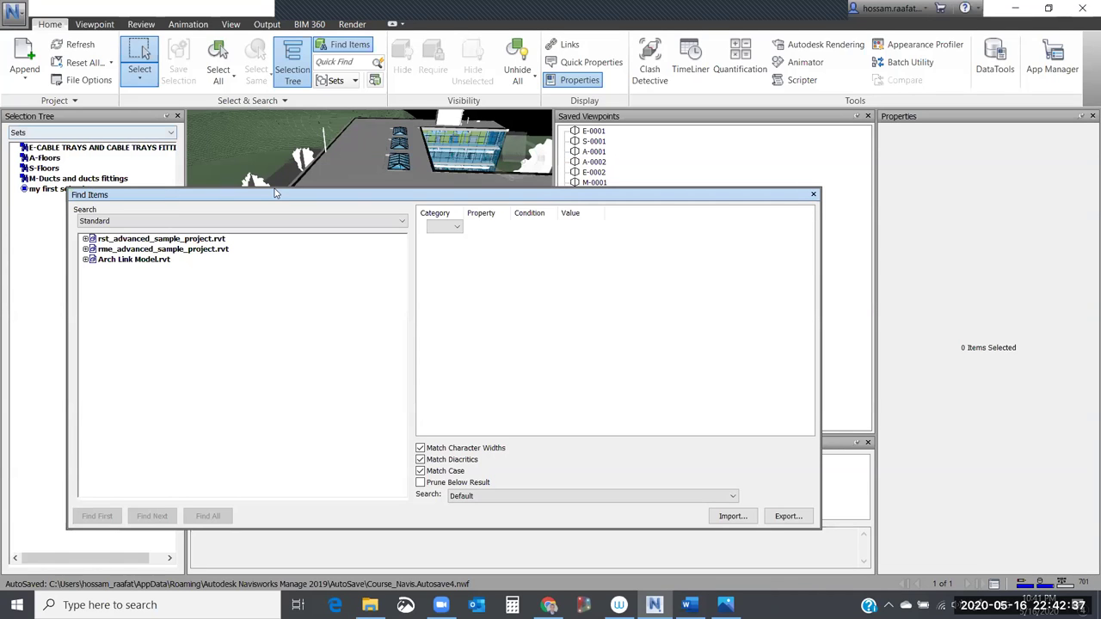
{"action": "left_click_drag", "start_coordinate": [448, 180], "coordinate": [38, 129]}
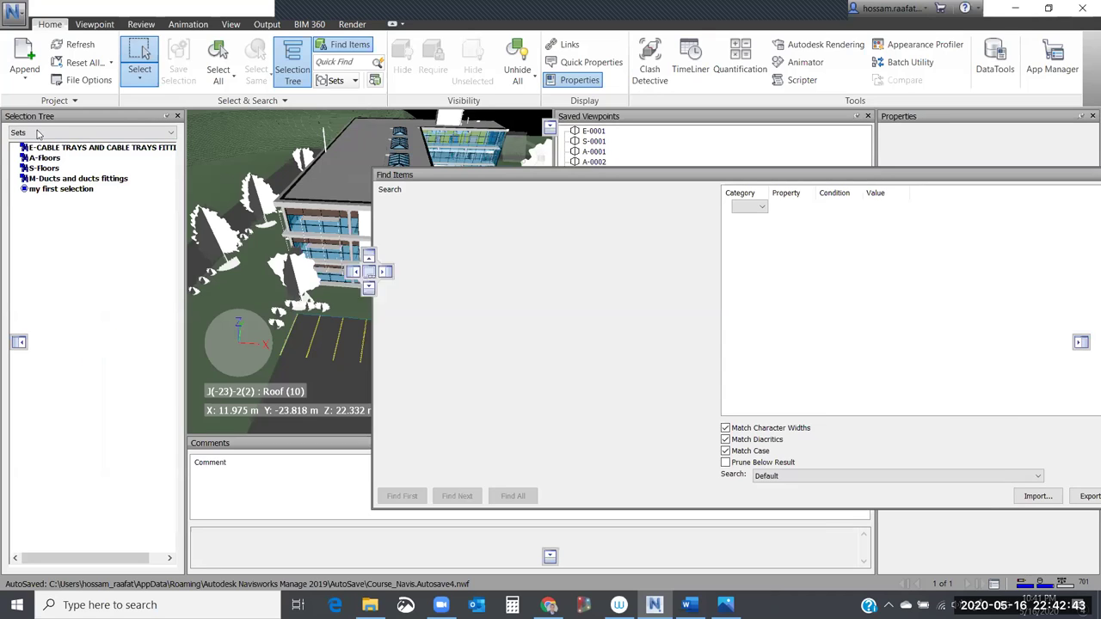
{"action": "left_click", "coordinate": [38, 133]}
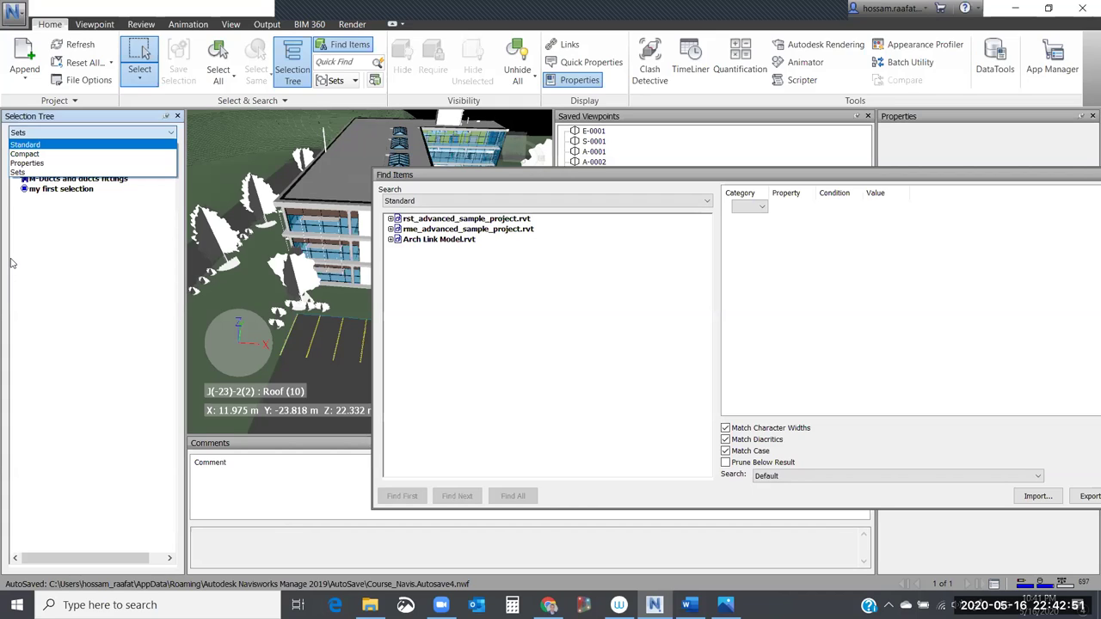
Switch the Selection Tree to Properties and expand Item into Name, Creator, GUID and more.
{"action": "left_click", "coordinate": [48, 162]}
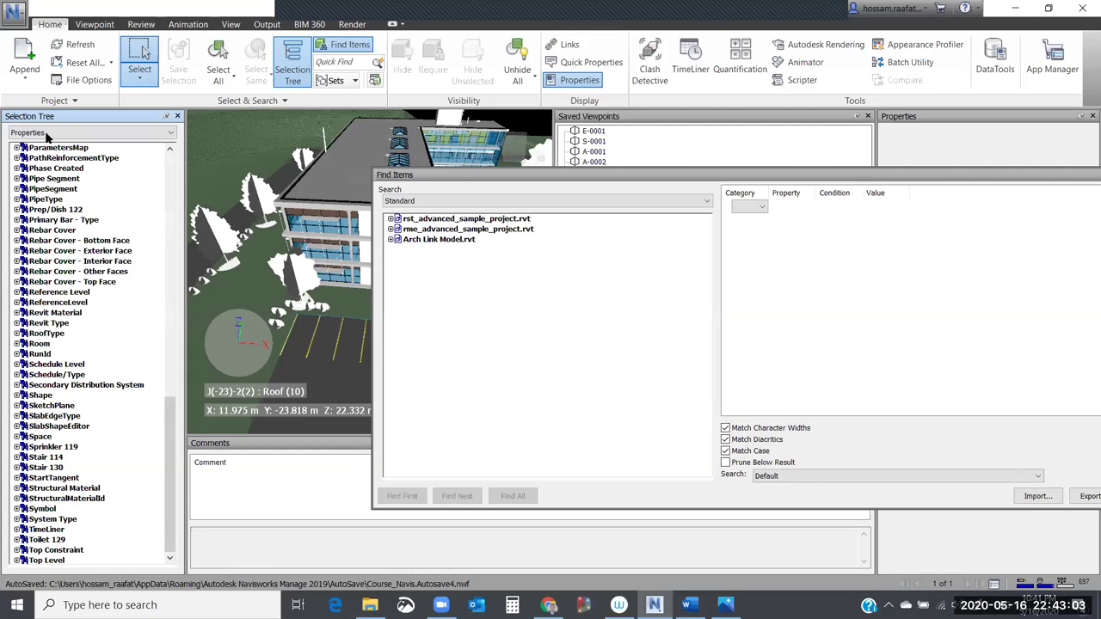
{"action": "scroll", "coordinate": [19, 440], "scroll_direction": "up", "scroll_amount": 20}
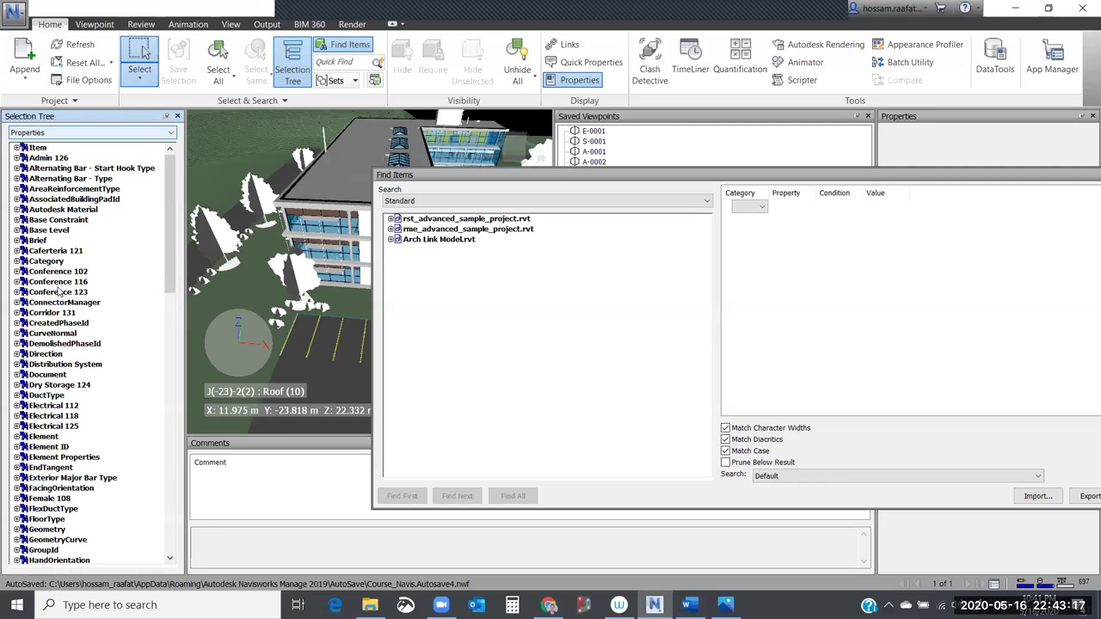
{"action": "key", "text": "Right"}
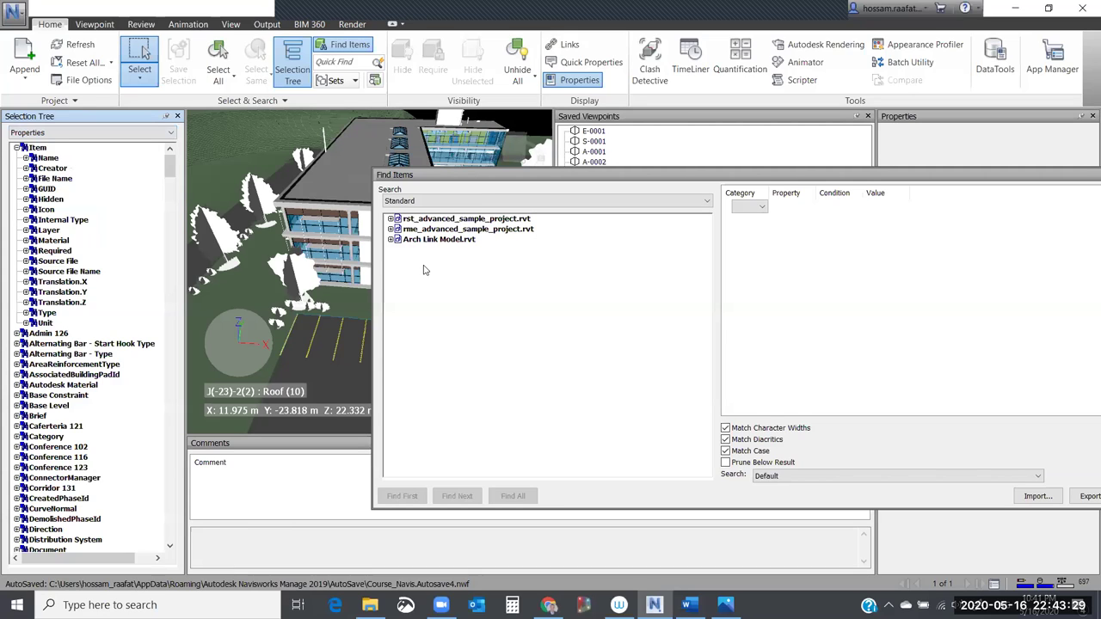
Close Find Items, select the Single-Flush Vision door, and turn off the Properties window.
{"action": "left_click_drag", "start_coordinate": [423, 270], "coordinate": [284, 255]}
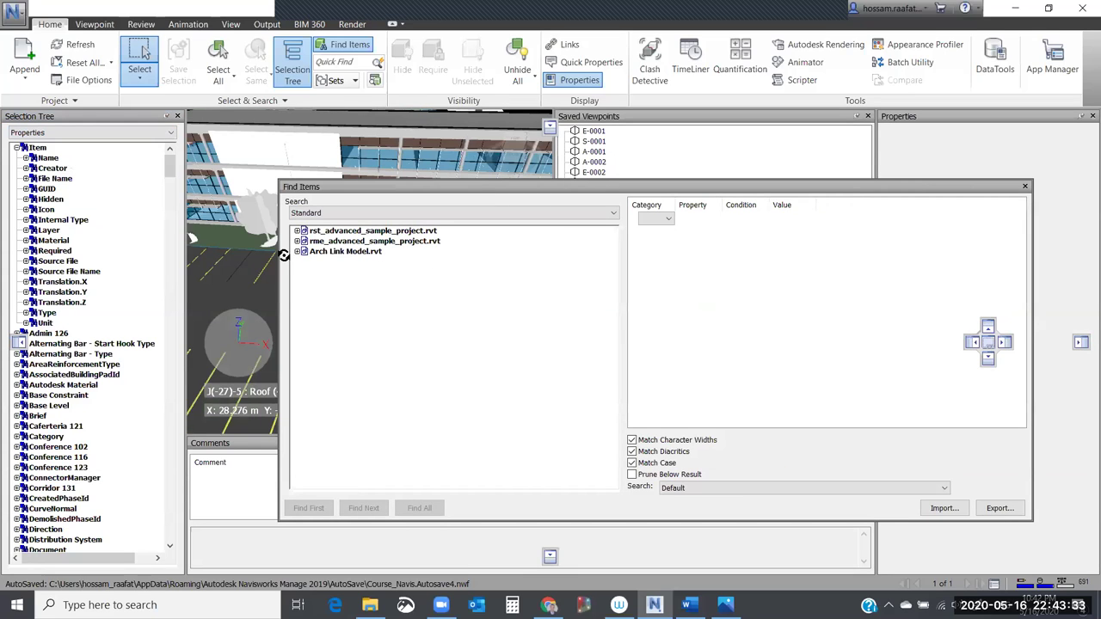
{"action": "key", "text": "shift+F3"}
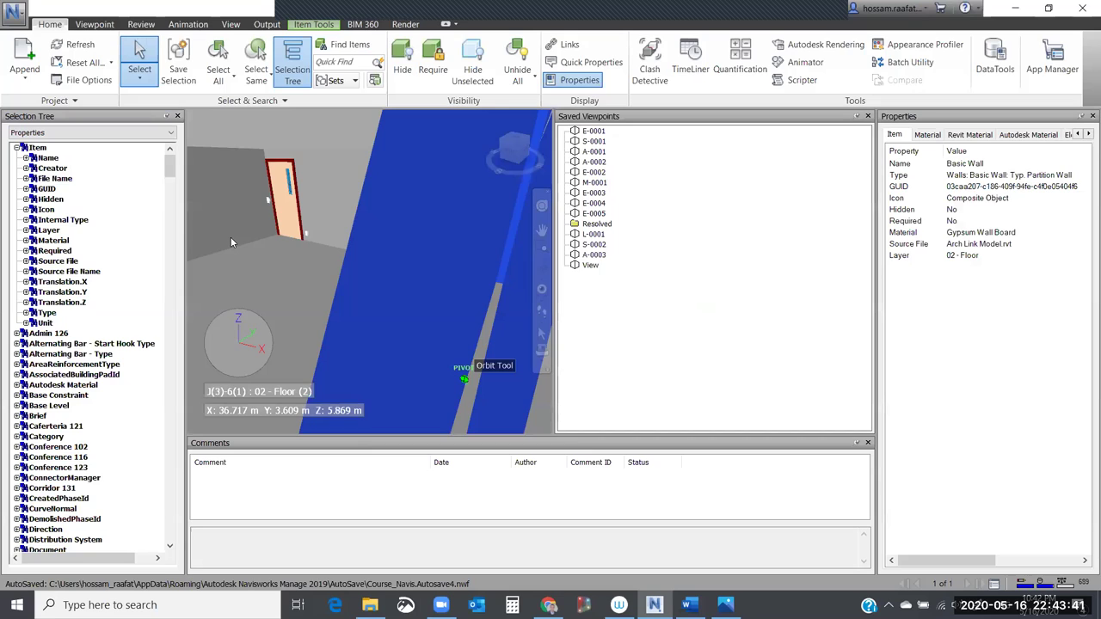
{"action": "left_click", "coordinate": [231, 238]}
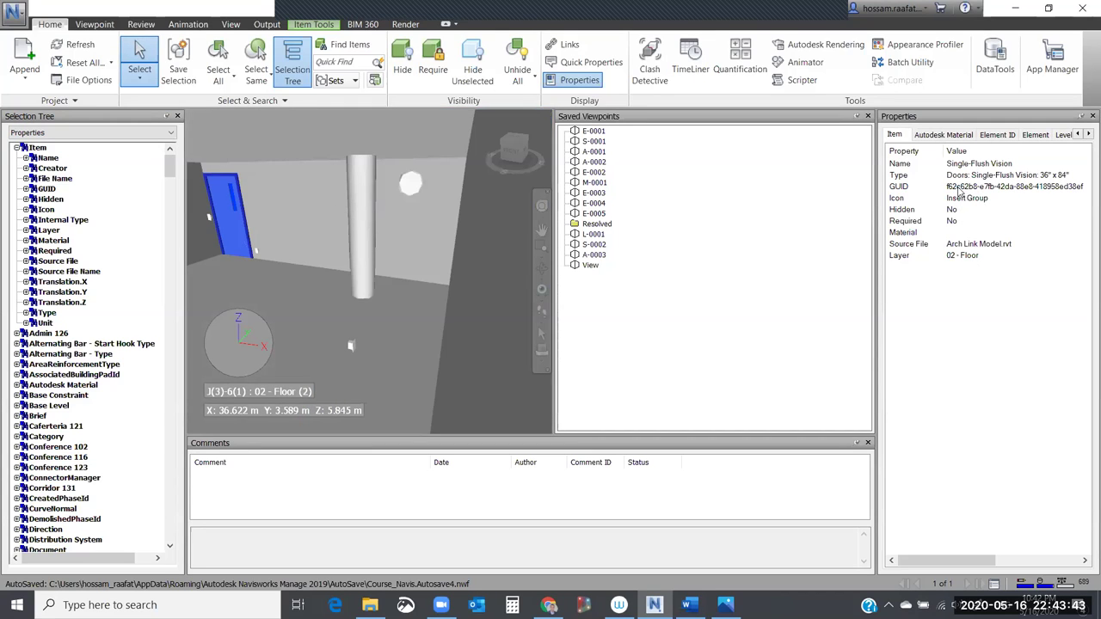
{"action": "left_click", "coordinate": [570, 83]}
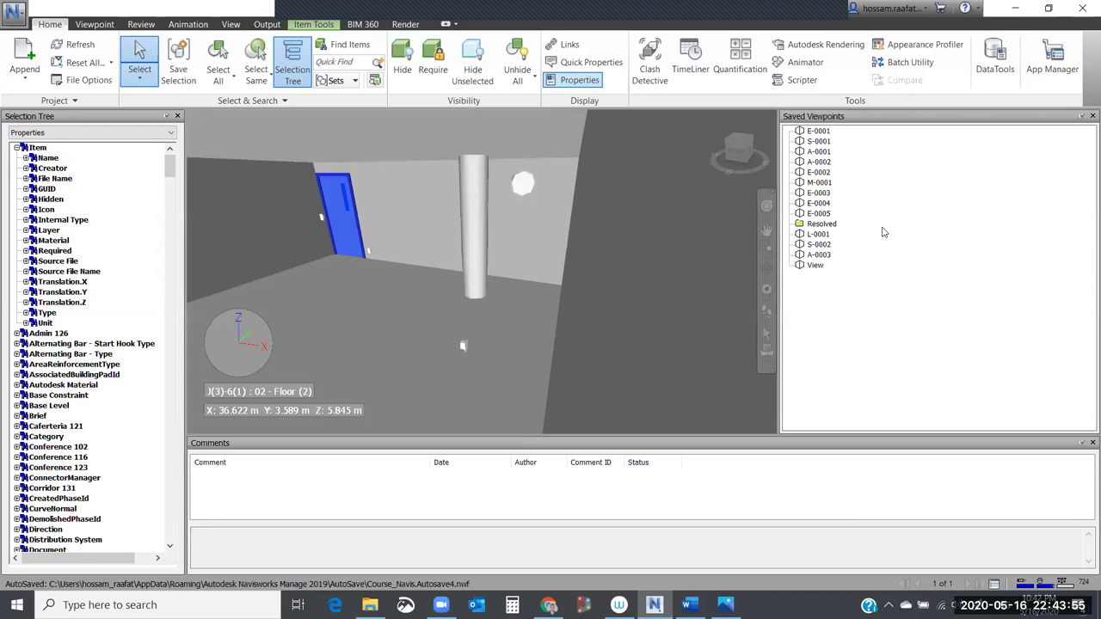
Restore the Properties window with Shift+F7 to review the door's Family, Category and Level 02 - Floor.
{"action": "key", "text": "shift+F7"}
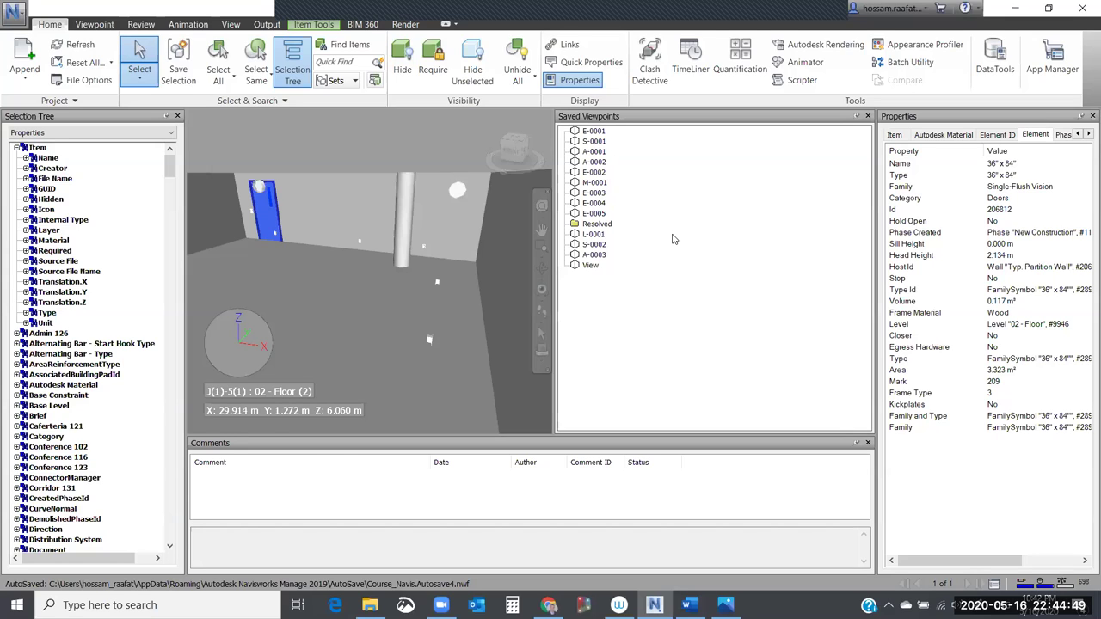
{"action": "key", "text": "shift+F3"}
Search Find Items for Category = Walls, save it as 'All walls', and view it in Sets.
{"action": "left_click", "coordinate": [707, 235]}
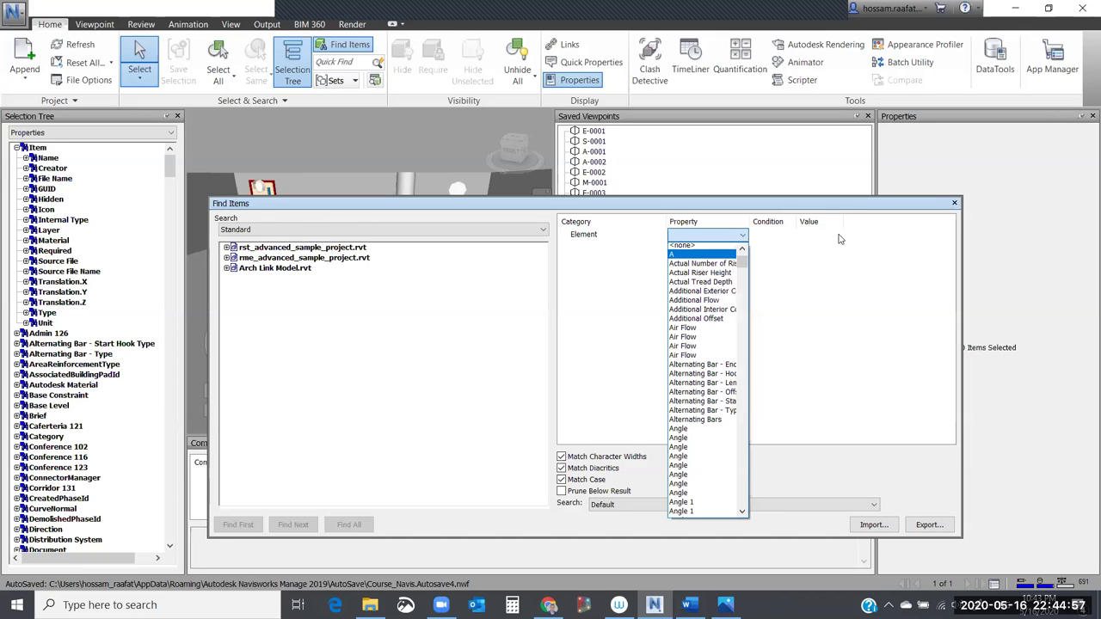
{"action": "left_click", "coordinate": [840, 239]}
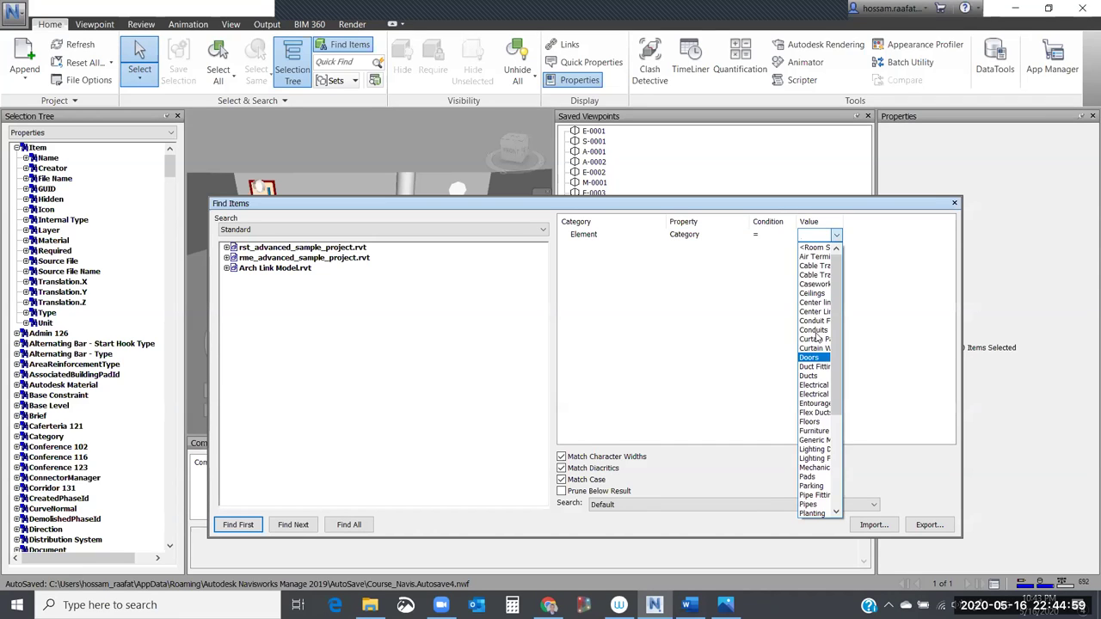
{"action": "left_click", "coordinate": [725, 414]}
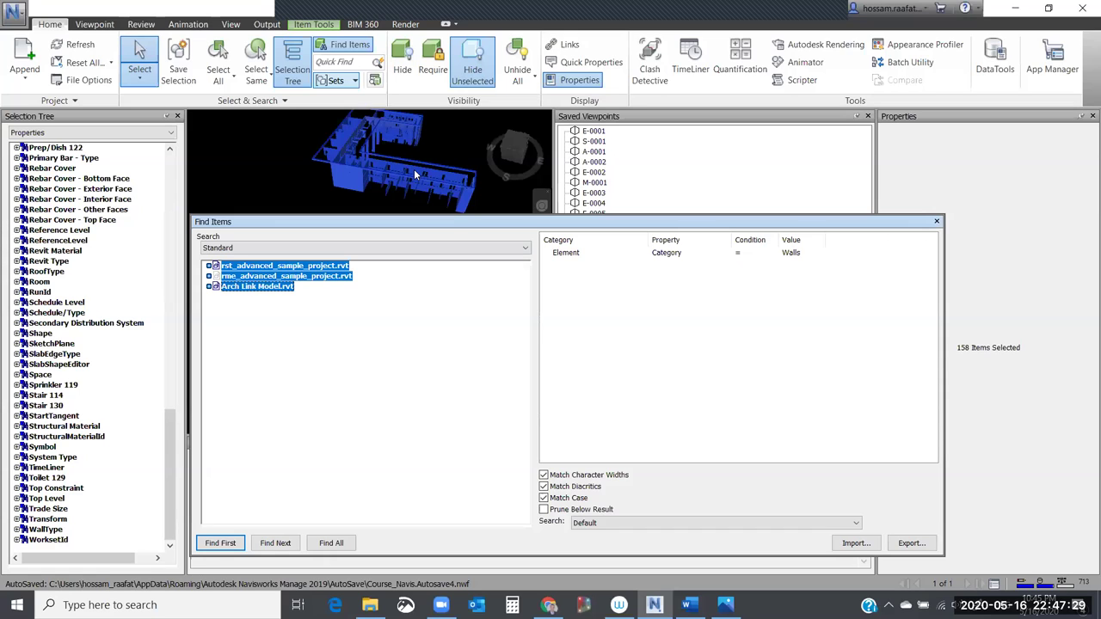
{"action": "left_click", "coordinate": [331, 80]}
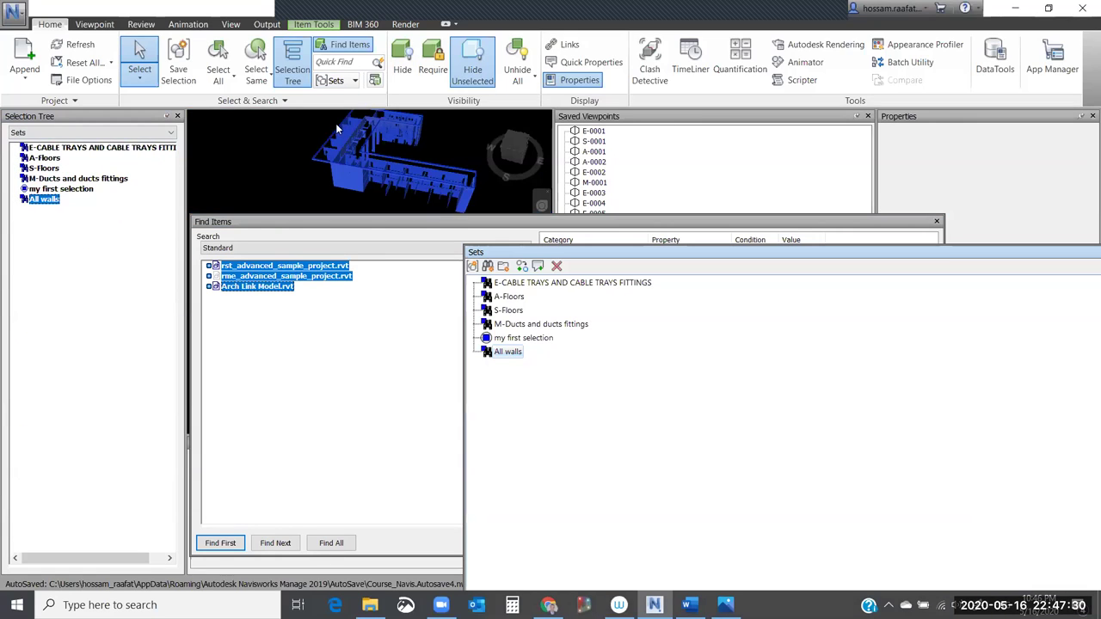
Deselect the walls by clicking empty space in the Scene View, restoring normal grey colours.
{"action": "left_click", "coordinate": [265, 160]}
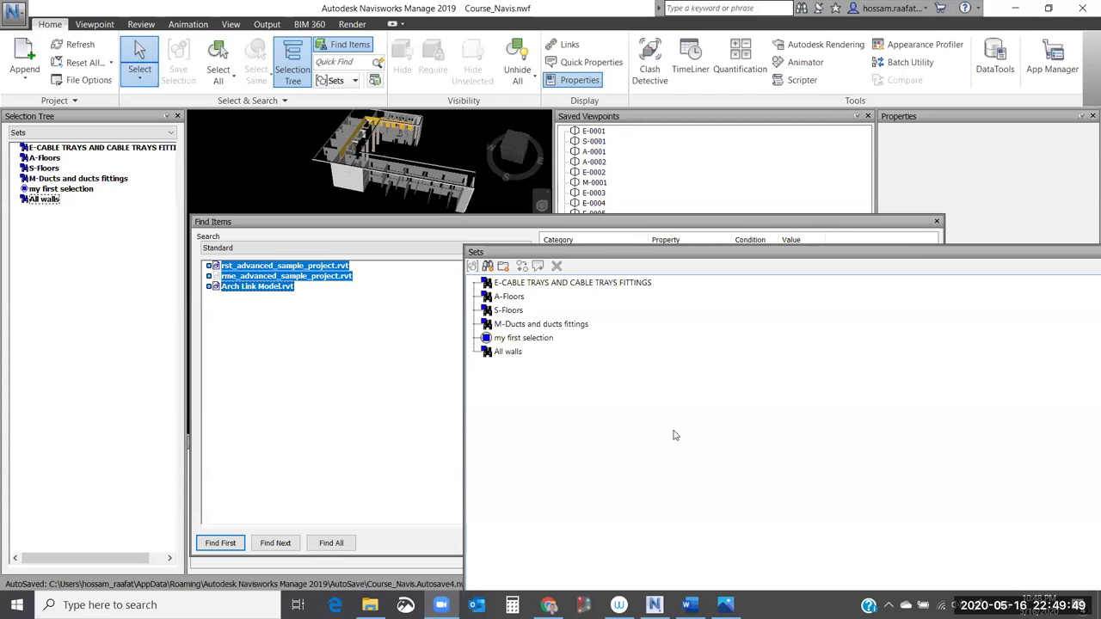
Switch to File Explorer's CLASH TEST MATRIX folder to preview Clash-Matrix-Image-2-768x296.jpg.
{"action": "key", "text": "alt+Tab"}
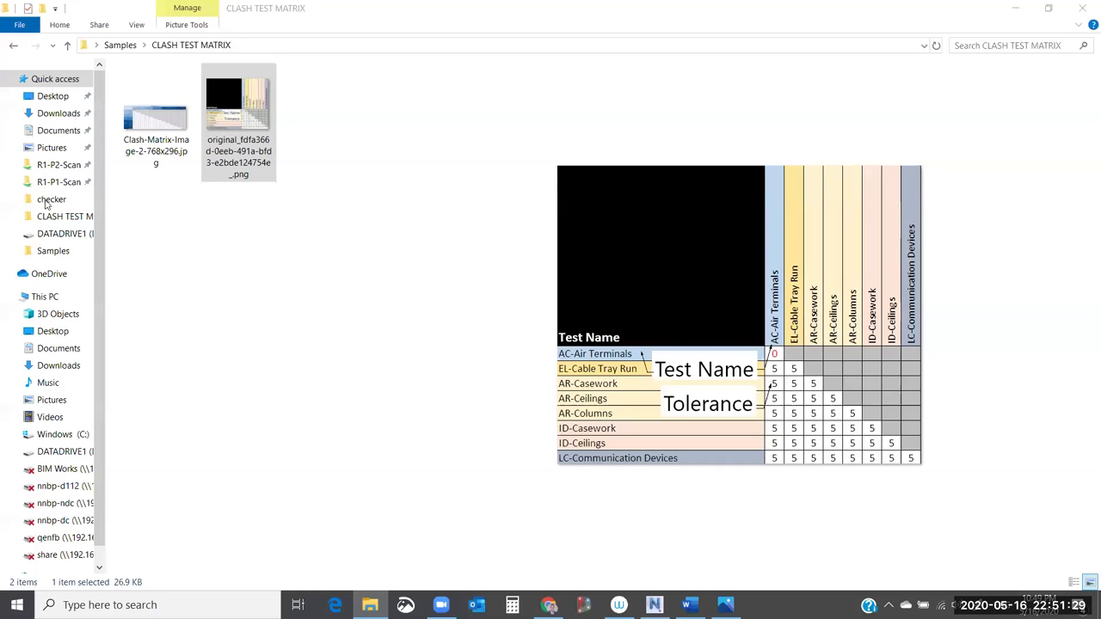
{"action": "key", "text": "alt+Tab"}
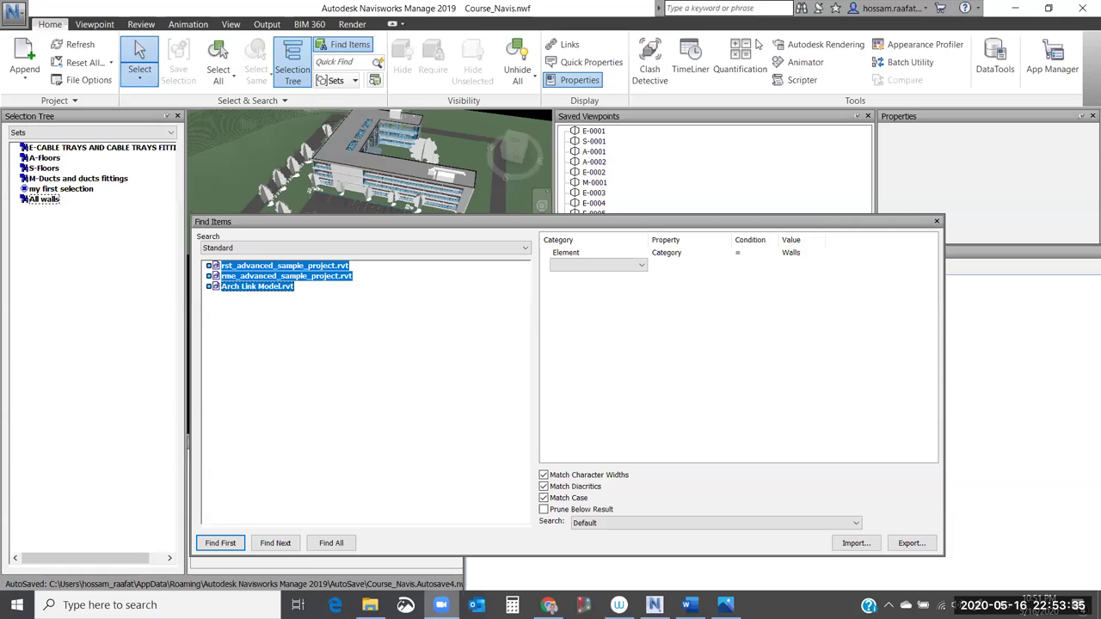
{"action": "mouse_move", "coordinate": [441, 605]}
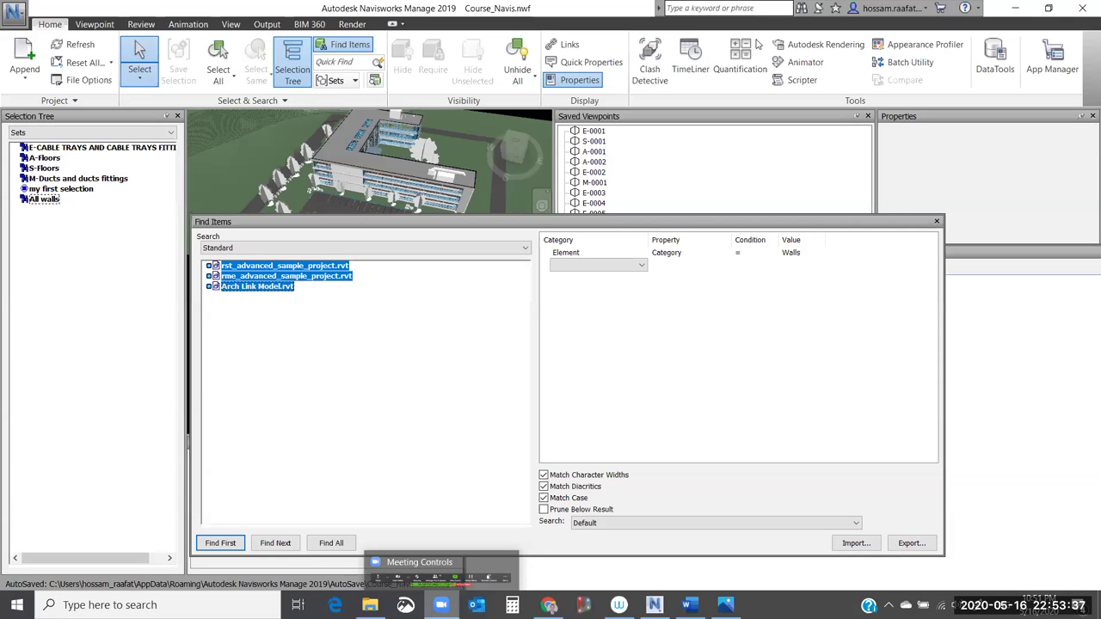
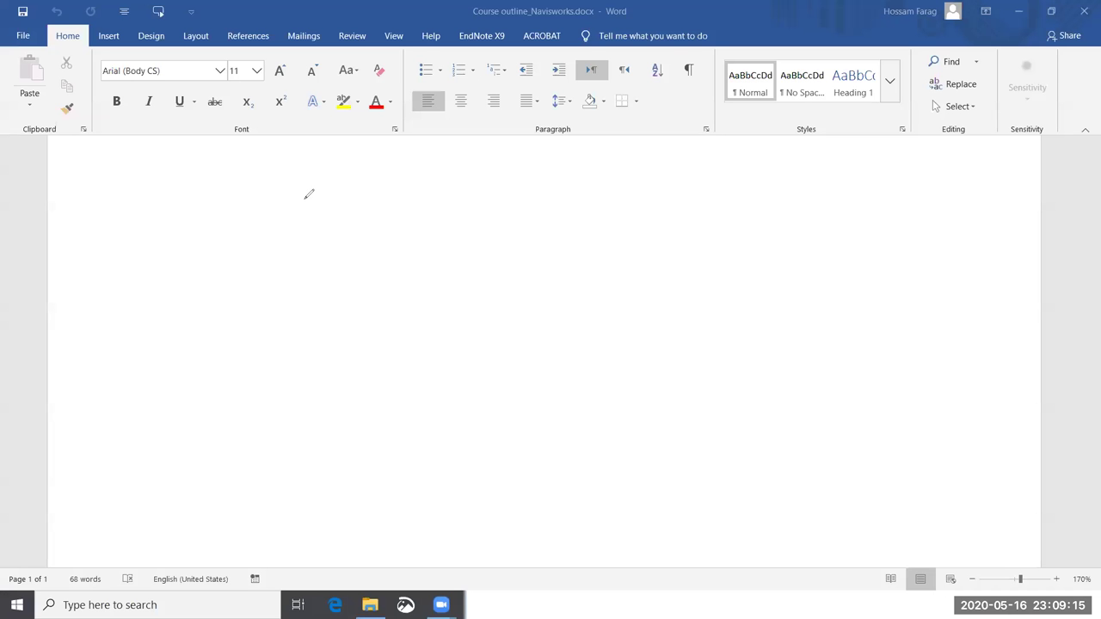
Draw a blue ellipse and an overlapping rectangle.
{"action": "left_click_drag", "start_coordinate": [304, 196], "coordinate": [310, 191]}
{"action": "mouse_move", "coordinate": [398, 155]}
{"action": "left_mouse_down"}
{"action": "mouse_move", "coordinate": [301, 182]}
{"action": "mouse_move", "coordinate": [307, 294]}
{"action": "mouse_move", "coordinate": [320, 305]}
{"action": "mouse_move", "coordinate": [419, 290]}
{"action": "mouse_move", "coordinate": [449, 273]}
{"action": "mouse_move", "coordinate": [444, 188]}
{"action": "left_mouse_up"}
{"action": "left_click_drag", "start_coordinate": [399, 157], "coordinate": [444, 188]}
Handwrite 'A' beside the ellipse and 'B' beside the rectangle.
{"action": "mouse_move", "coordinate": [140, 239]}
{"action": "left_mouse_down"}
{"action": "mouse_move", "coordinate": [146, 202]}
{"action": "mouse_move", "coordinate": [169, 232]}
{"action": "mouse_move", "coordinate": [166, 209]}
{"action": "left_mouse_up"}
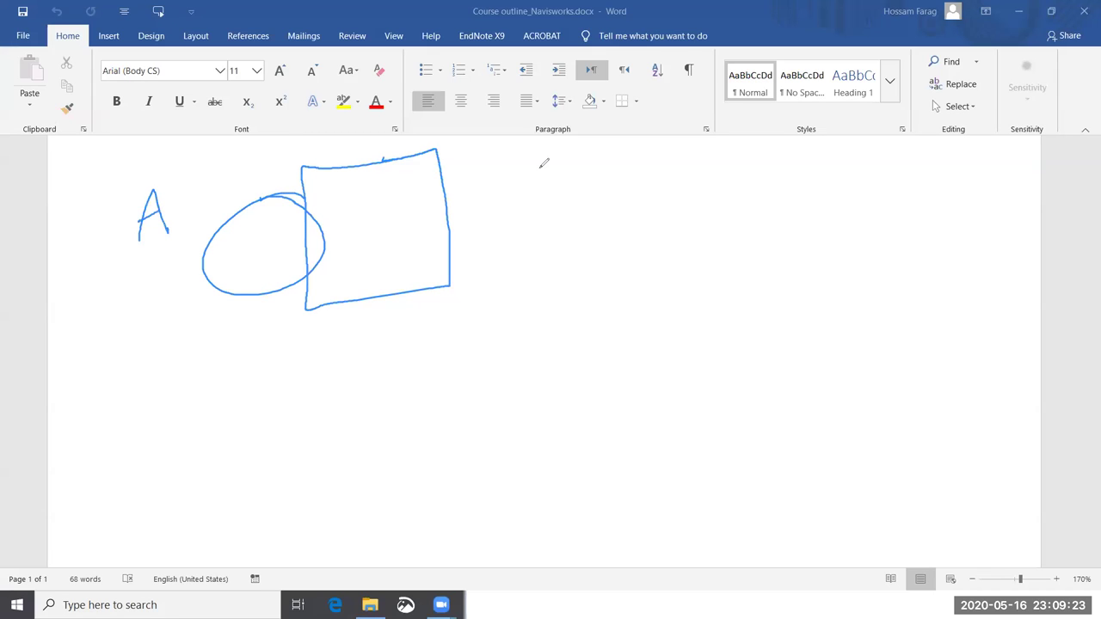
{"action": "left_click_drag", "start_coordinate": [470, 166], "coordinate": [471, 207]}
{"action": "mouse_move", "coordinate": [471, 160]}
{"action": "left_mouse_down"}
{"action": "mouse_move", "coordinate": [498, 159]}
{"action": "mouse_move", "coordinate": [475, 206]}
{"action": "left_mouse_up"}
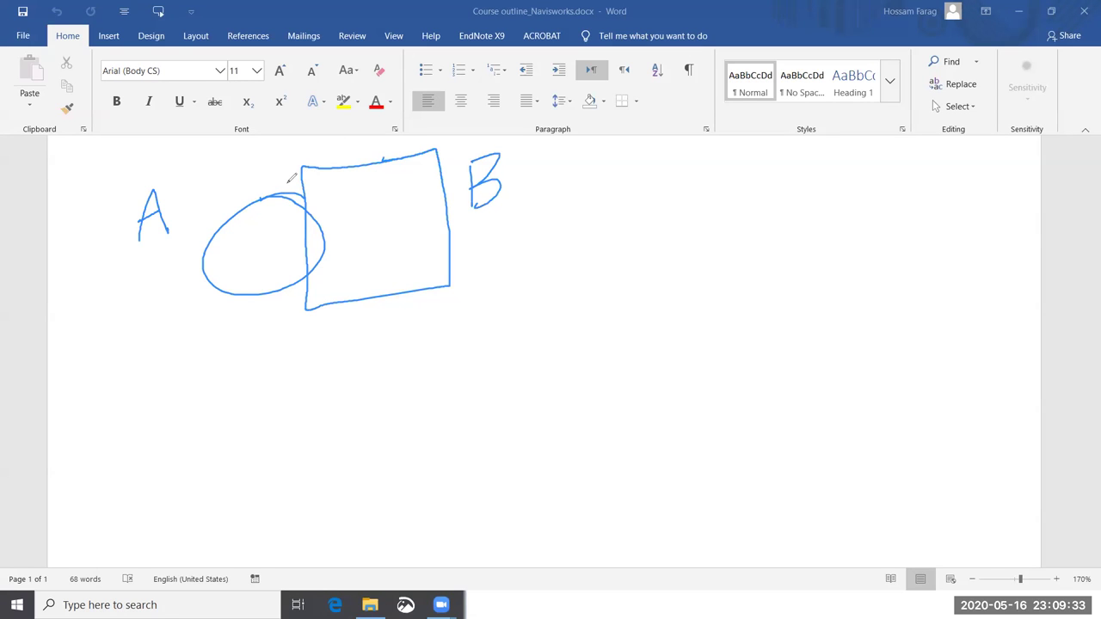
Fill ellipse A with red cross-hatch lines and hatch its overlap with box B in green.
{"action": "mouse_move", "coordinate": [280, 197]}
{"action": "left_mouse_down"}
{"action": "mouse_move", "coordinate": [222, 250]}
{"action": "mouse_move", "coordinate": [272, 235]}
{"action": "mouse_move", "coordinate": [223, 291]}
{"action": "left_mouse_up"}
{"action": "left_click_drag", "start_coordinate": [304, 228], "coordinate": [252, 290]}
{"action": "left_click_drag", "start_coordinate": [306, 254], "coordinate": [287, 279]}
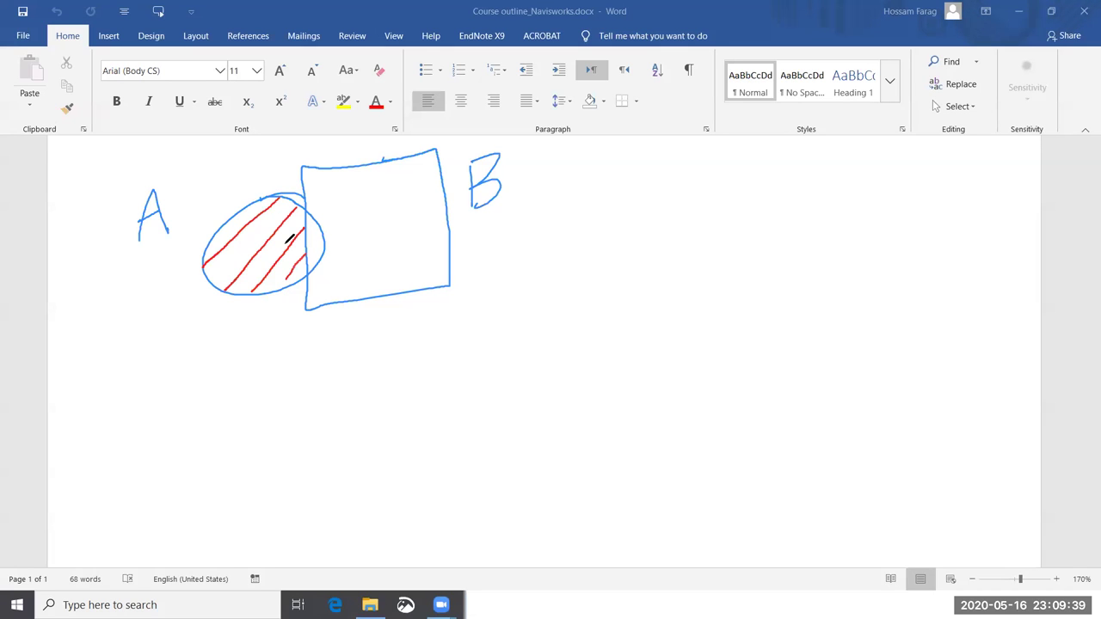
{"action": "left_click_drag", "start_coordinate": [257, 203], "coordinate": [304, 256]}
{"action": "left_click_drag", "start_coordinate": [239, 211], "coordinate": [294, 273]}
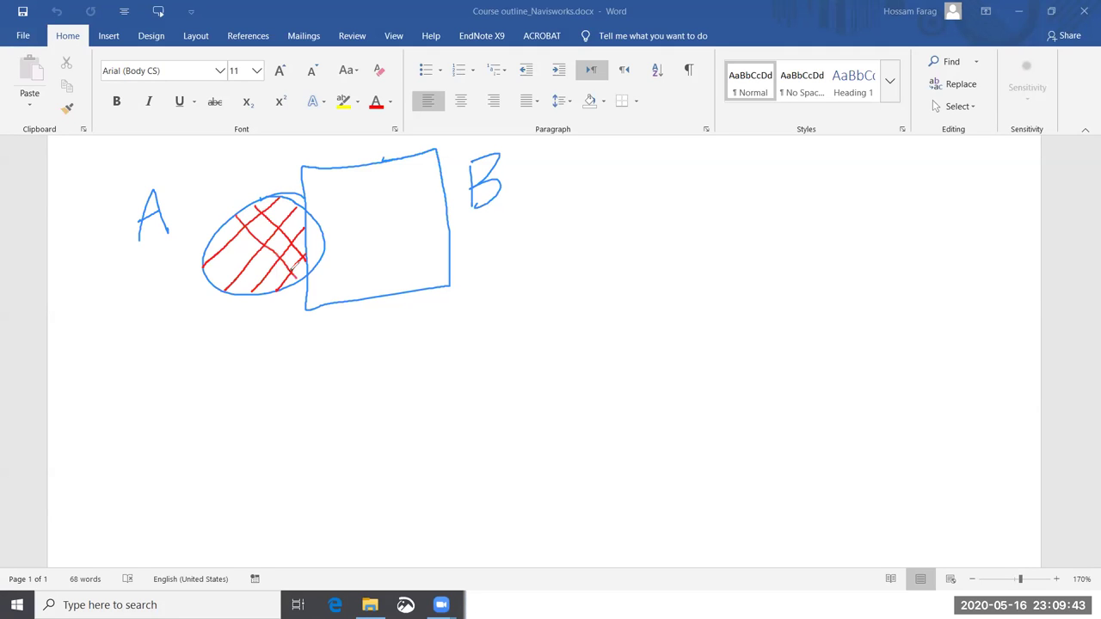
{"action": "left_click_drag", "start_coordinate": [214, 238], "coordinate": [272, 287]}
{"action": "left_click_drag", "start_coordinate": [212, 263], "coordinate": [245, 289]}
{"action": "mouse_move", "coordinate": [306, 218]}
{"action": "left_mouse_down"}
{"action": "mouse_move", "coordinate": [323, 239]}
{"action": "mouse_move", "coordinate": [318, 257]}
{"action": "left_mouse_up"}
{"action": "left_click_drag", "start_coordinate": [308, 217], "coordinate": [323, 258]}
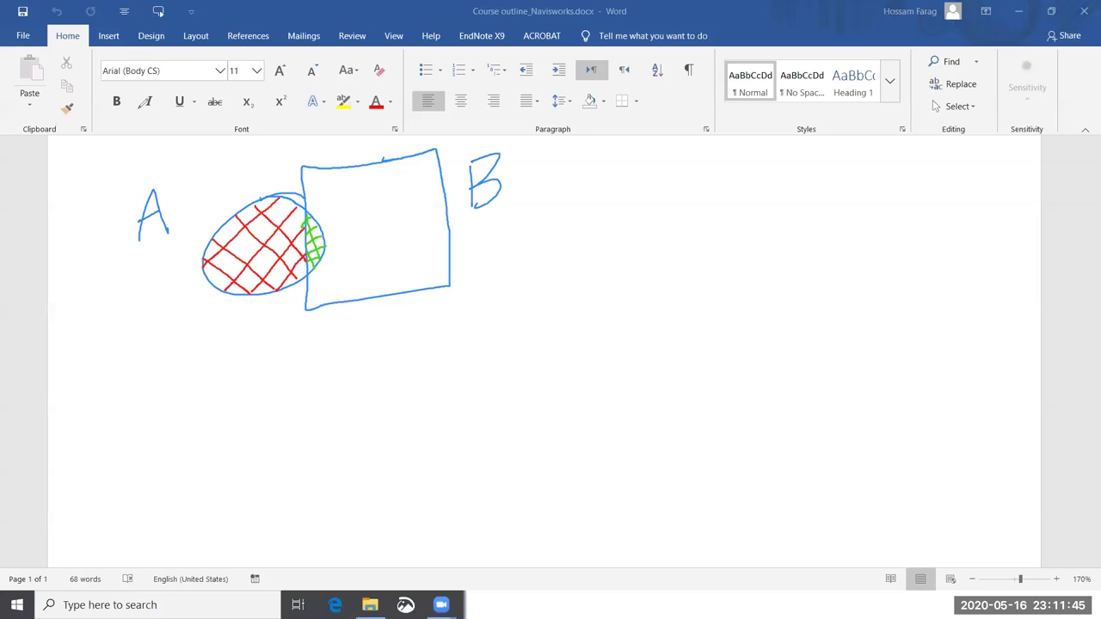
Draw a green arrow down-left from the red area and handwrite 'A negate B' below it.
{"action": "left_click_drag", "start_coordinate": [242, 272], "coordinate": [185, 352]}
{"action": "mouse_move", "coordinate": [248, 267]}
{"action": "left_mouse_down"}
{"action": "mouse_move", "coordinate": [237, 286]}
{"action": "mouse_move", "coordinate": [247, 273]}
{"action": "left_mouse_up"}
{"action": "mouse_move", "coordinate": [170, 426]}
{"action": "left_mouse_down"}
{"action": "mouse_move", "coordinate": [200, 400]}
{"action": "mouse_move", "coordinate": [200, 411]}
{"action": "mouse_move", "coordinate": [193, 402]}
{"action": "mouse_move", "coordinate": [267, 370]}
{"action": "mouse_move", "coordinate": [257, 430]}
{"action": "left_mouse_up"}
{"action": "left_click_drag", "start_coordinate": [290, 372], "coordinate": [290, 387]}
{"action": "mouse_move", "coordinate": [297, 348]}
{"action": "left_mouse_down"}
{"action": "mouse_move", "coordinate": [299, 384]}
{"action": "mouse_move", "coordinate": [335, 376]}
{"action": "left_mouse_up"}
{"action": "left_click_drag", "start_coordinate": [336, 344], "coordinate": [337, 376]}
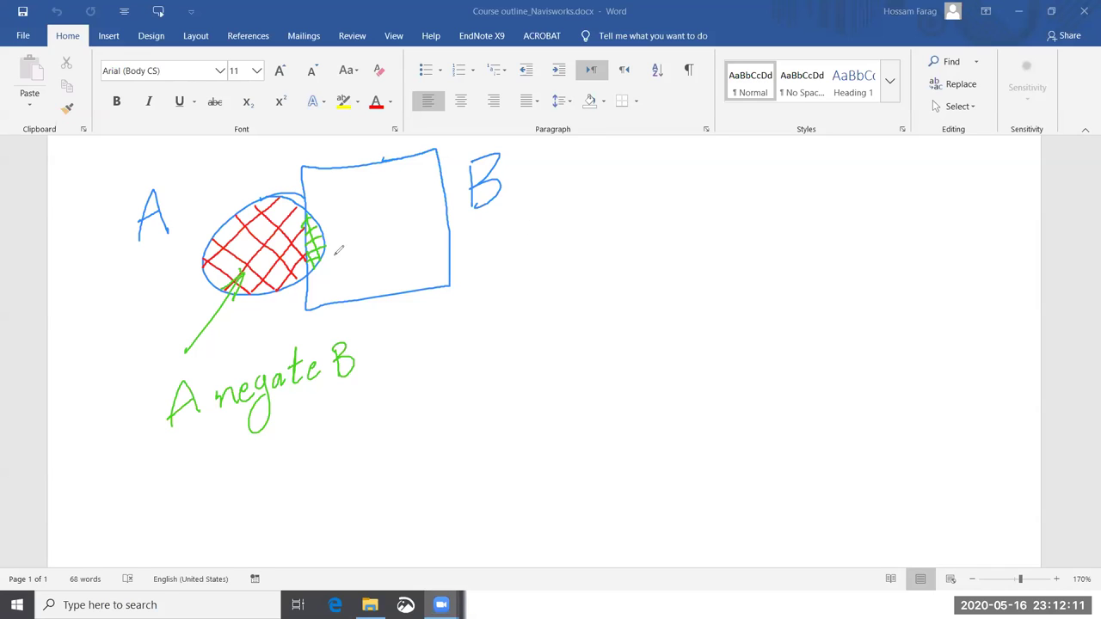
Draw a purple arrow from the green overlap, write 'A and B', and undo a stray stroke.
{"action": "left_click_drag", "start_coordinate": [320, 248], "coordinate": [416, 351]}
{"action": "mouse_move", "coordinate": [320, 248]}
{"action": "left_mouse_down"}
{"action": "mouse_move", "coordinate": [343, 260]}
{"action": "mouse_move", "coordinate": [329, 279]}
{"action": "left_mouse_up"}
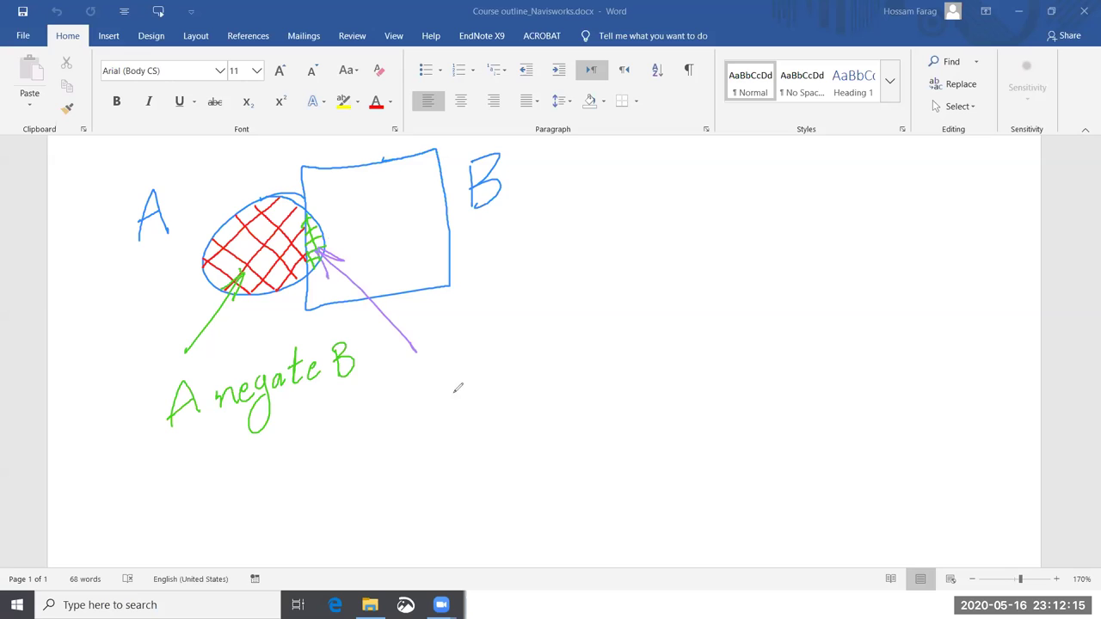
{"action": "mouse_move", "coordinate": [426, 434]}
{"action": "left_mouse_down"}
{"action": "mouse_move", "coordinate": [449, 416]}
{"action": "mouse_move", "coordinate": [431, 417]}
{"action": "left_mouse_up"}
{"action": "mouse_move", "coordinate": [469, 376]}
{"action": "left_mouse_down"}
{"action": "mouse_move", "coordinate": [456, 388]}
{"action": "mouse_move", "coordinate": [472, 395]}
{"action": "mouse_move", "coordinate": [479, 370]}
{"action": "mouse_move", "coordinate": [502, 372]}
{"action": "left_mouse_up"}
{"action": "left_click_drag", "start_coordinate": [521, 320], "coordinate": [527, 351]}
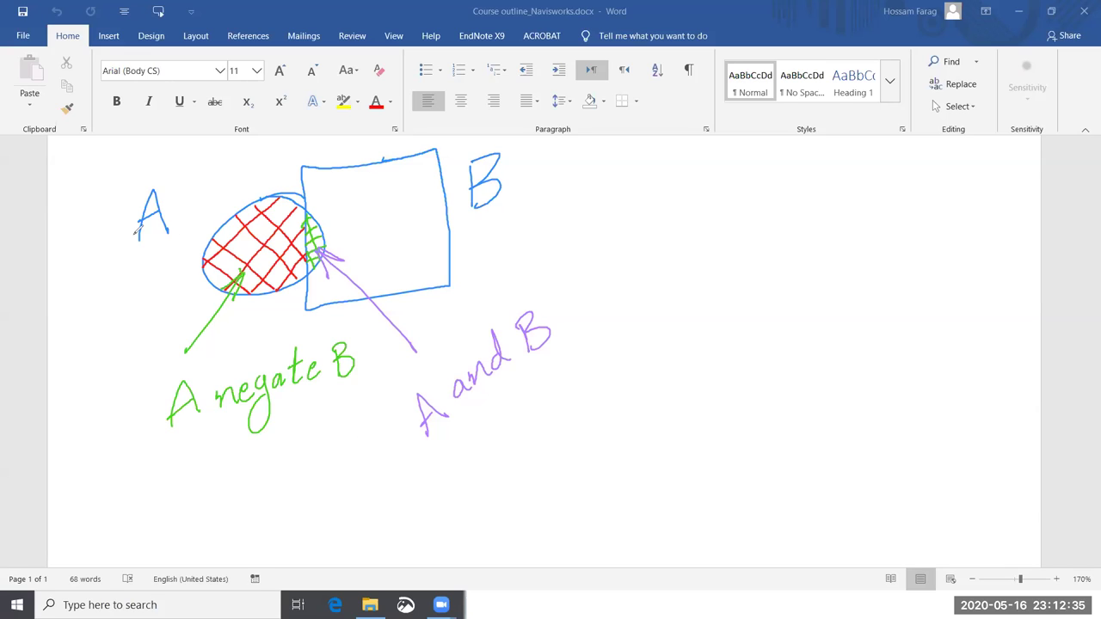
{"action": "left_click_drag", "start_coordinate": [474, 136], "coordinate": [487, 204]}
{"action": "key", "text": "ctrl+z"}
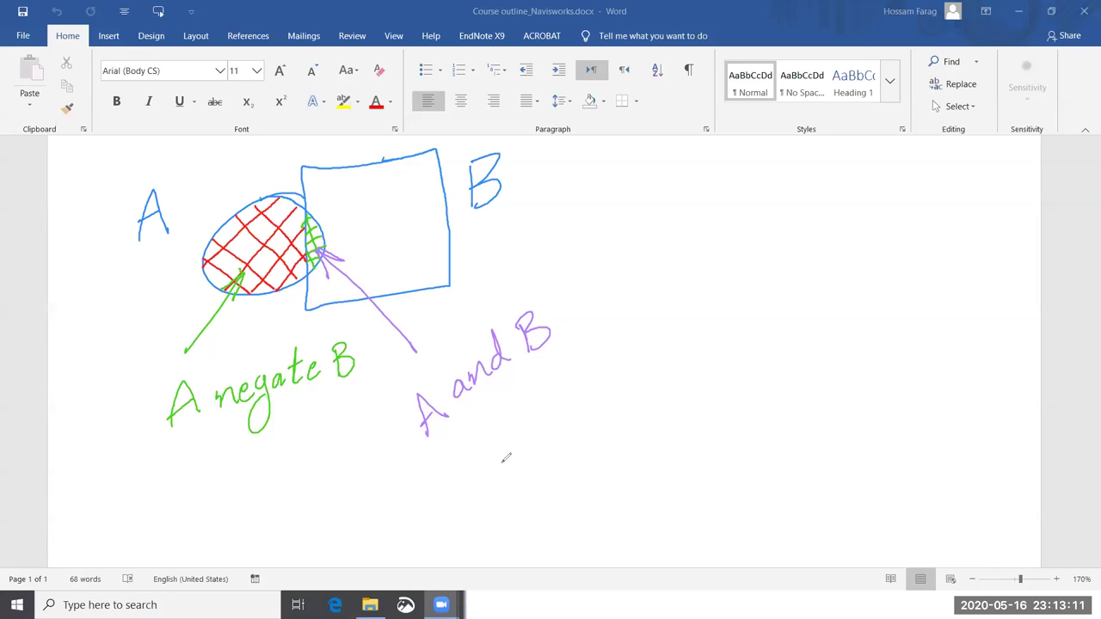
Write 'A or B' in purple below 'A and B' and draw an arrow toward each label.
{"action": "left_click_drag", "start_coordinate": [493, 435], "coordinate": [477, 480]}
{"action": "mouse_move", "coordinate": [493, 435]}
{"action": "left_mouse_down"}
{"action": "mouse_move", "coordinate": [506, 462]}
{"action": "mouse_move", "coordinate": [502, 449]}
{"action": "mouse_move", "coordinate": [544, 396]}
{"action": "mouse_move", "coordinate": [569, 404]}
{"action": "left_mouse_up"}
{"action": "mouse_move", "coordinate": [558, 361]}
{"action": "left_mouse_down"}
{"action": "mouse_move", "coordinate": [573, 380]}
{"action": "mouse_move", "coordinate": [569, 405]}
{"action": "left_mouse_up"}
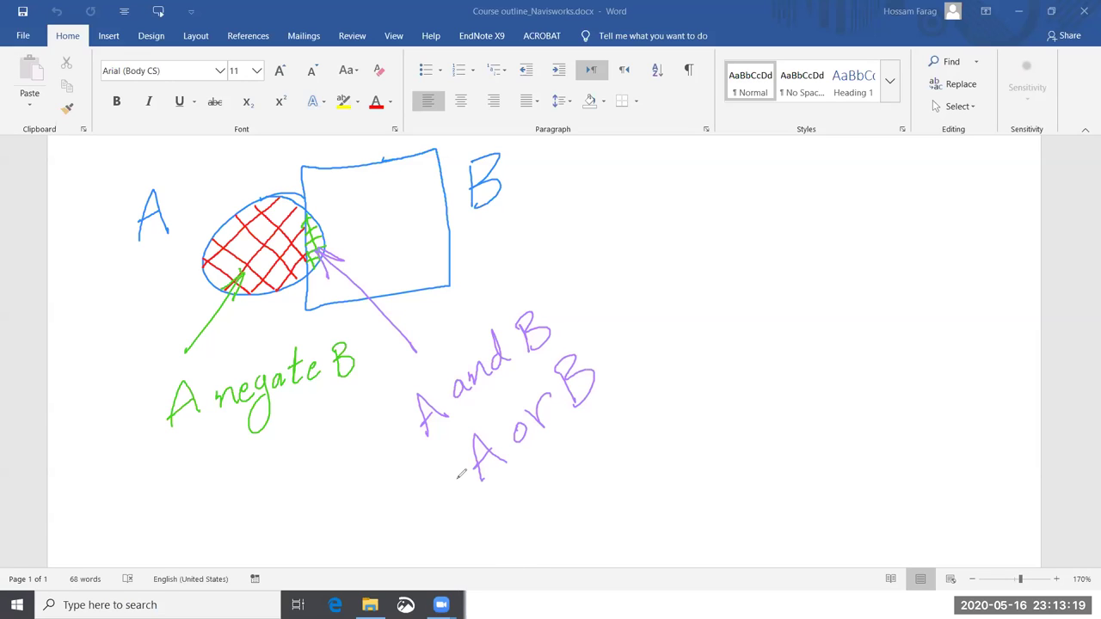
{"action": "mouse_move", "coordinate": [465, 461]}
{"action": "left_mouse_down"}
{"action": "mouse_move", "coordinate": [423, 514]}
{"action": "mouse_move", "coordinate": [465, 459]}
{"action": "mouse_move", "coordinate": [442, 473]}
{"action": "left_mouse_up"}
{"action": "left_click_drag", "start_coordinate": [414, 411], "coordinate": [374, 454]}
{"action": "mouse_move", "coordinate": [407, 416]}
{"action": "left_mouse_down"}
{"action": "mouse_move", "coordinate": [404, 435]}
{"action": "mouse_move", "coordinate": [407, 416]}
{"action": "left_mouse_up"}
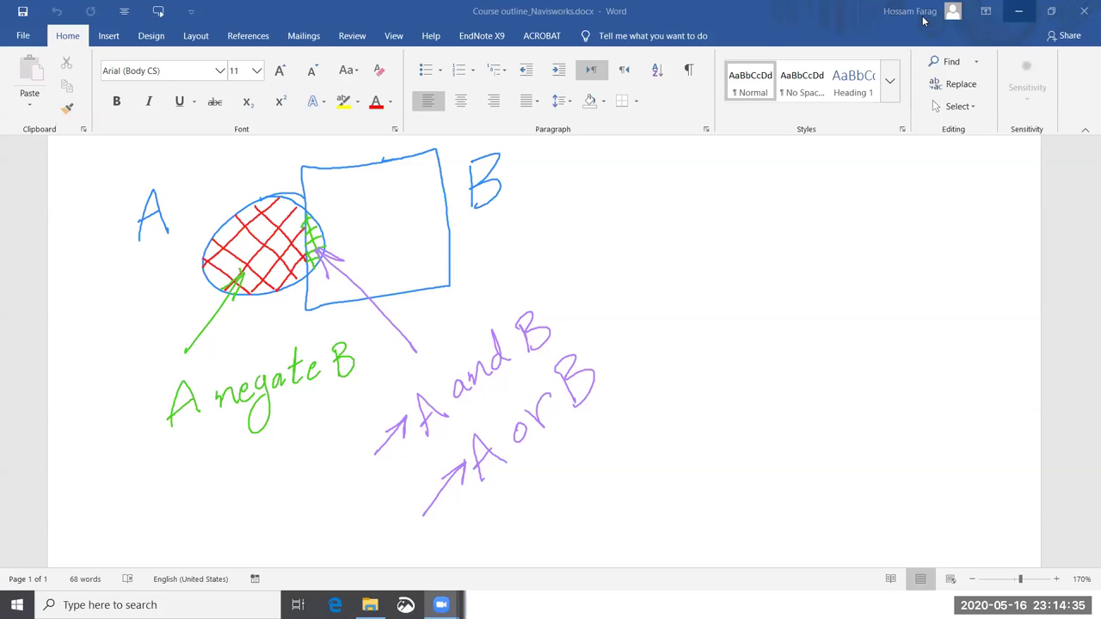
Return to Navisworks, clear the ink annotations, and change the condition value from Walls to Pipes.
{"action": "key", "text": "alt+Tab"}
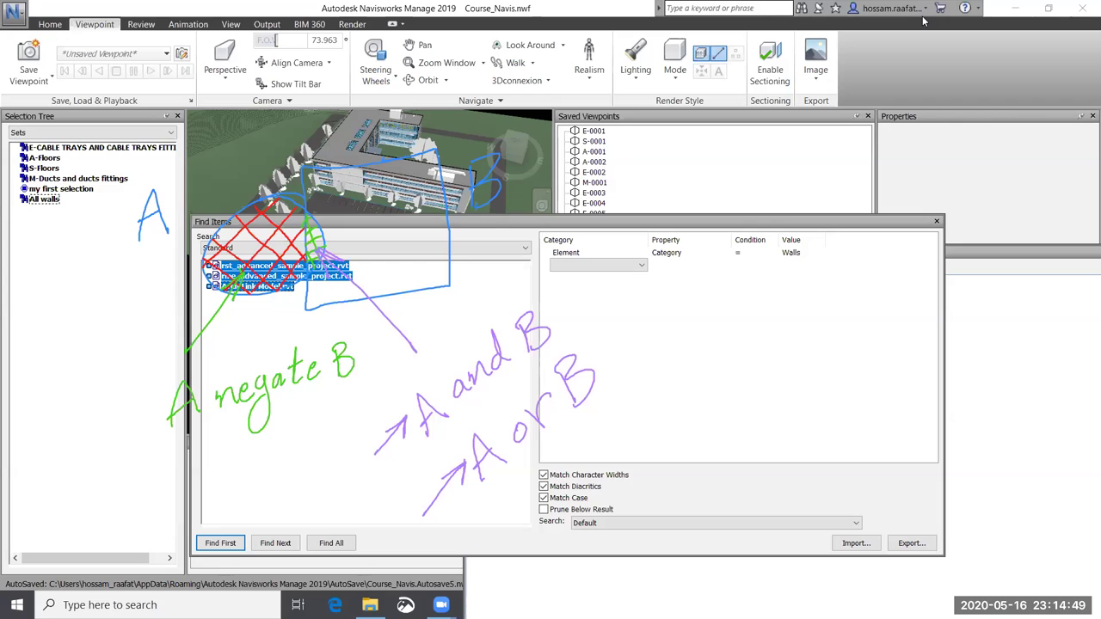
{"action": "key", "text": "Escape"}
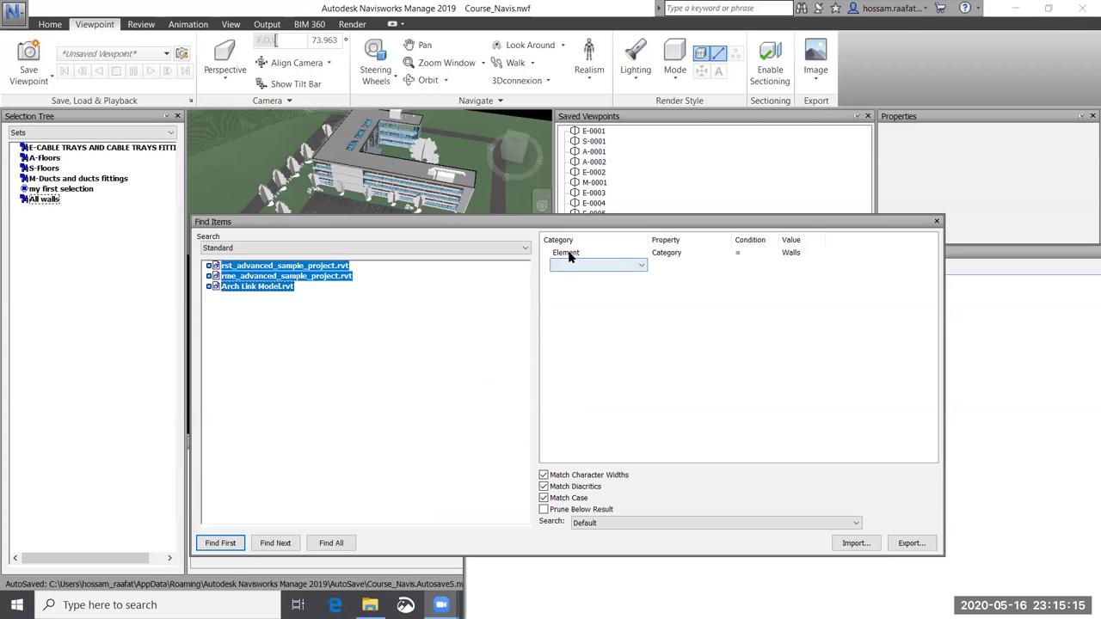
{"action": "left_click", "coordinate": [799, 253]}
{"action": "left_click", "coordinate": [820, 253]}
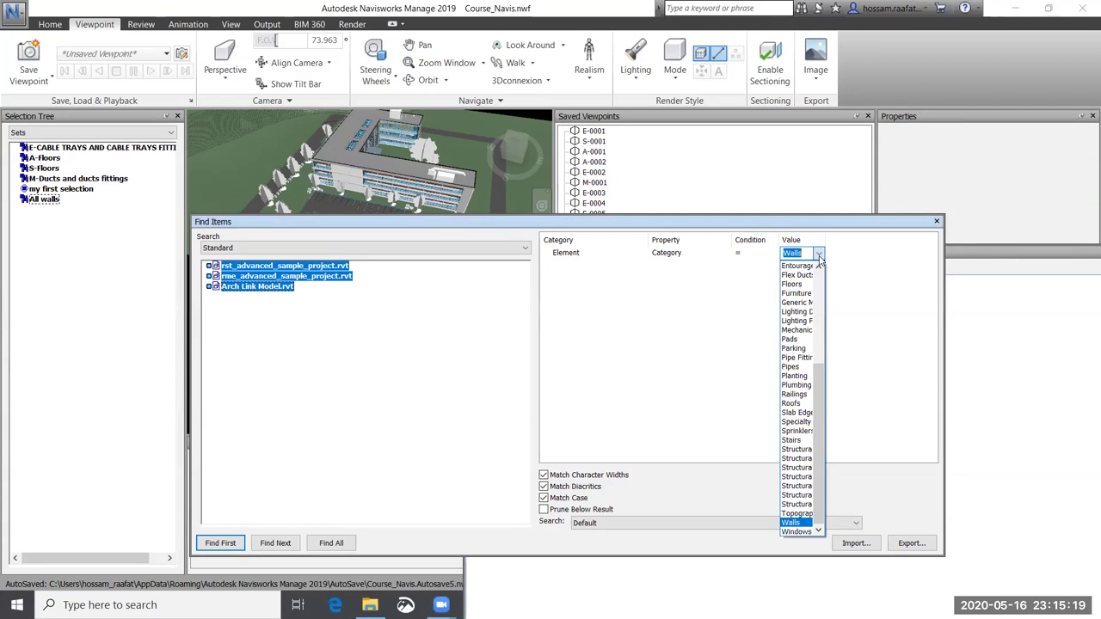
{"action": "scroll", "coordinate": [798, 499], "scroll_direction": "up", "scroll_amount": 3}
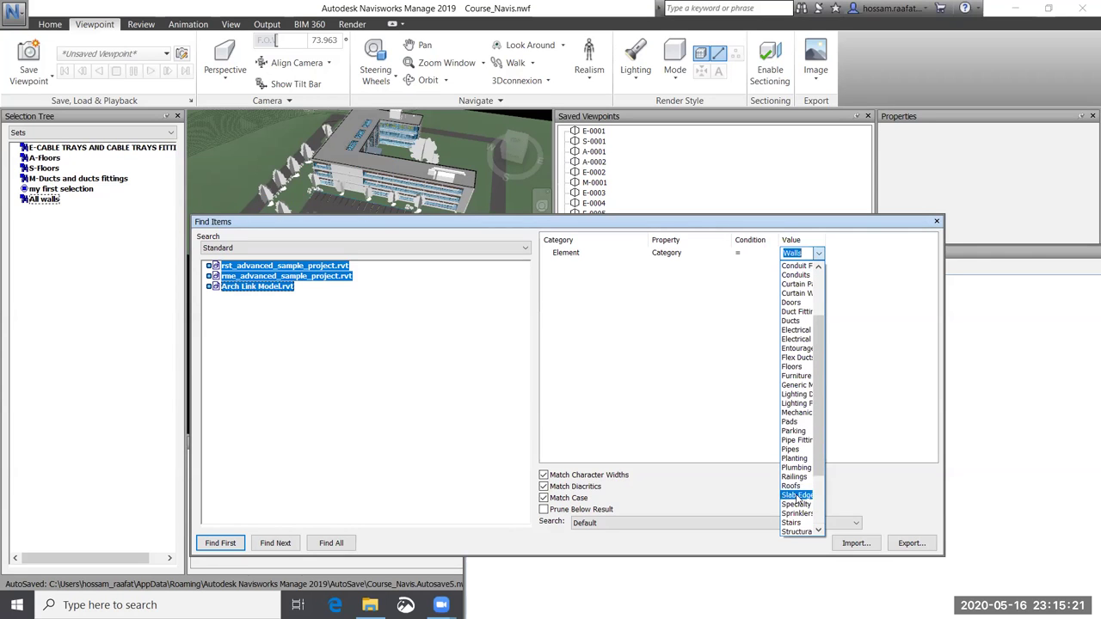
{"action": "left_click", "coordinate": [791, 449]}
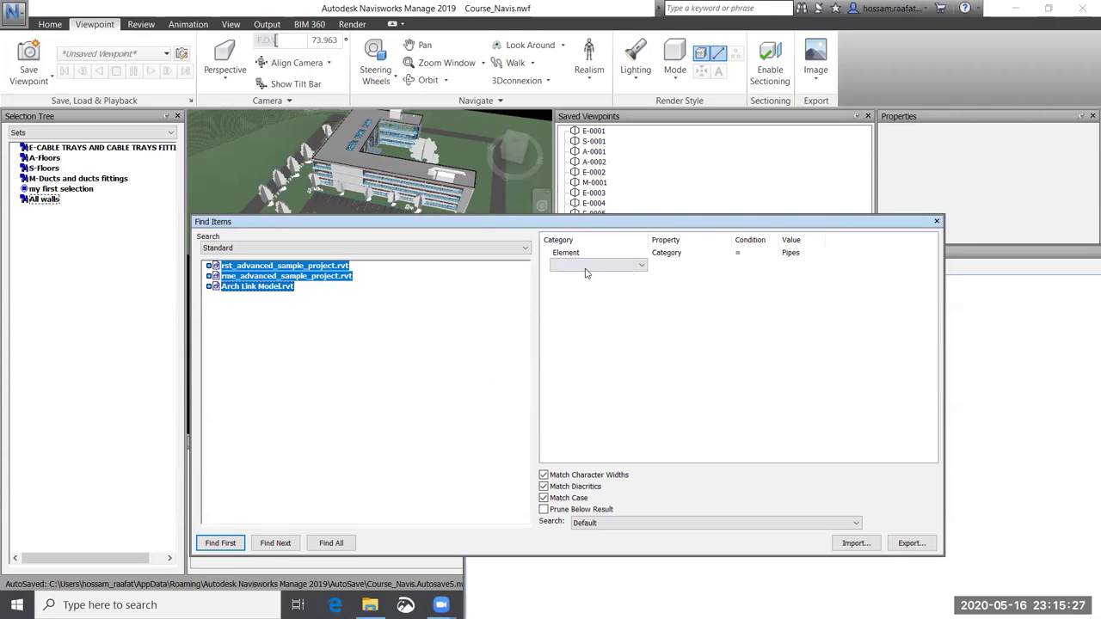
Add a new row: Category Element, Property Category, Condition =, Value Pipe Fittings.
{"action": "left_click", "coordinate": [641, 268]}
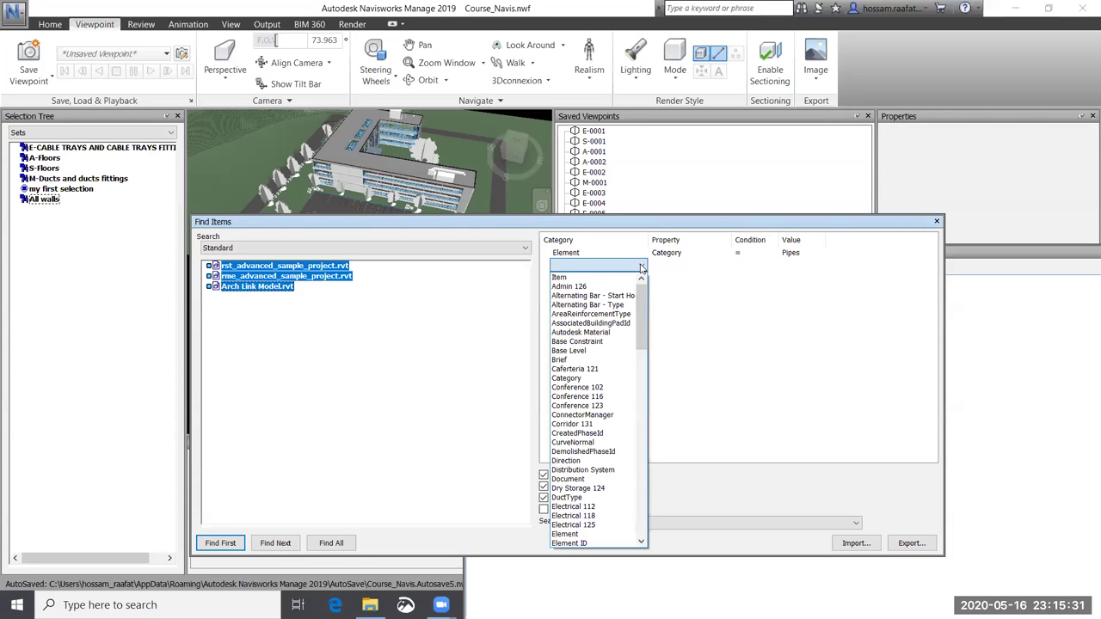
{"action": "scroll", "coordinate": [583, 462], "scroll_direction": "down", "scroll_amount": 2}
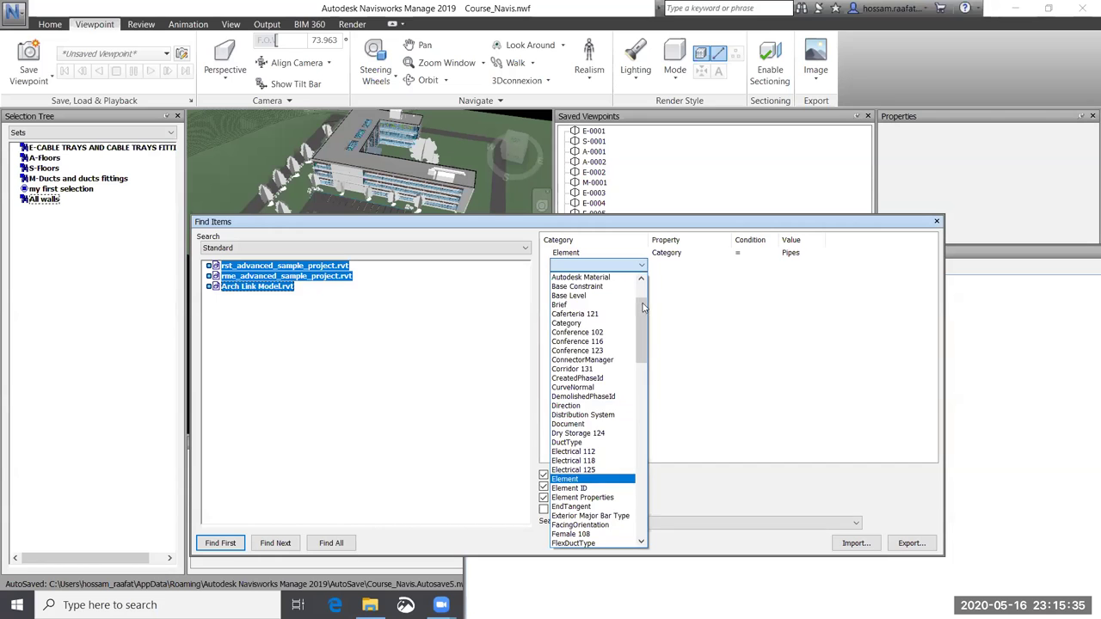
{"action": "left_click", "coordinate": [567, 479]}
{"action": "left_click", "coordinate": [695, 264]}
{"action": "scroll", "coordinate": [697, 418], "scroll_direction": "down", "scroll_amount": 15}
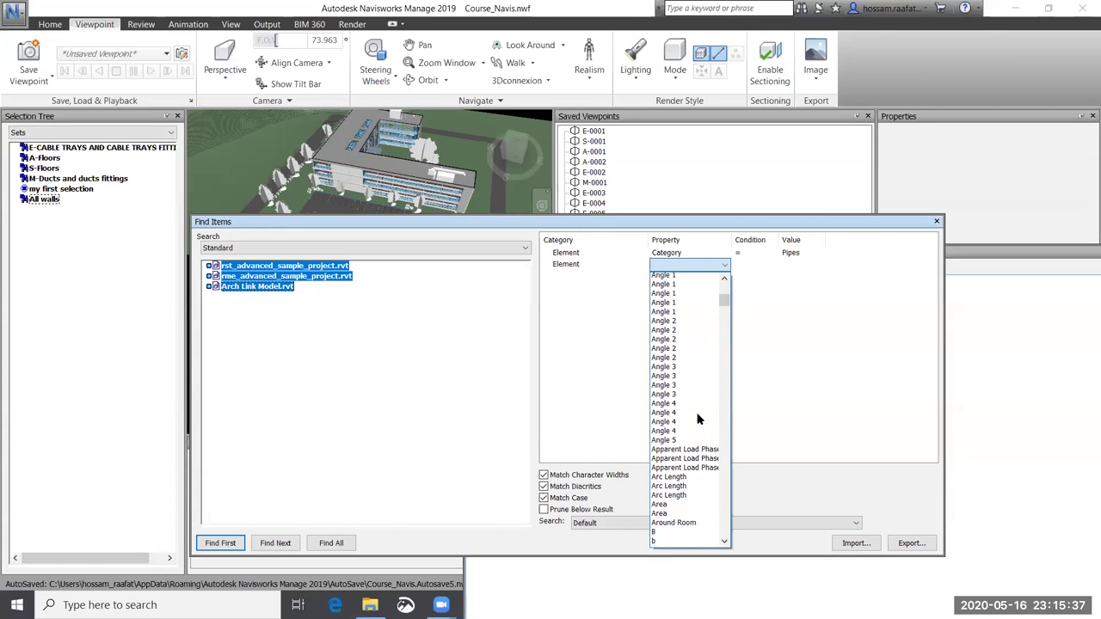
{"action": "scroll", "coordinate": [697, 418], "scroll_direction": "down", "scroll_amount": 4}
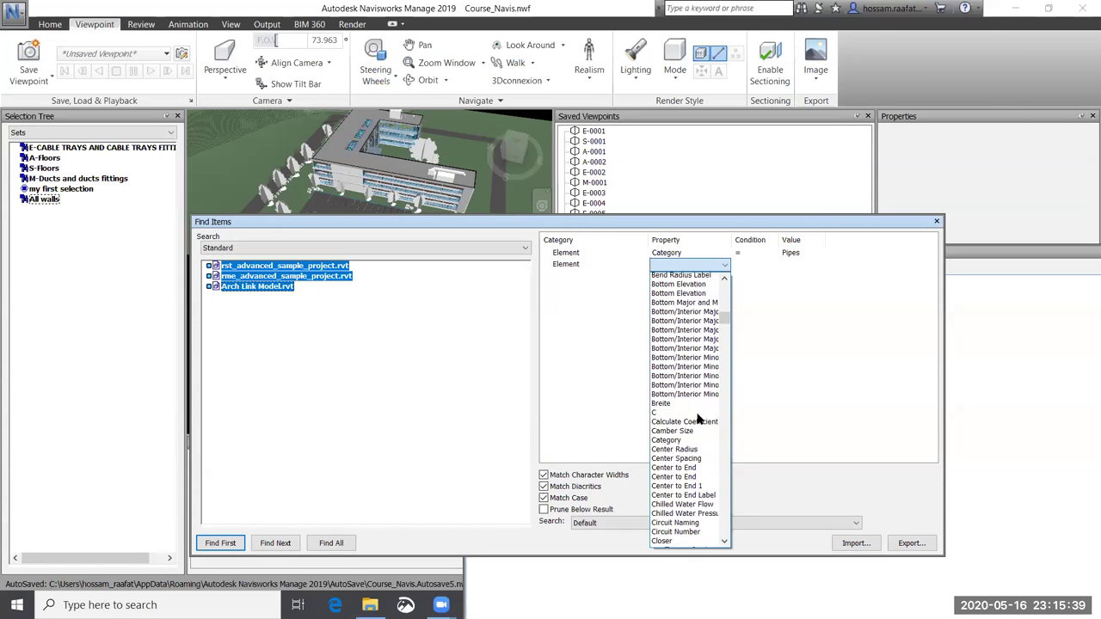
{"action": "left_click", "coordinate": [683, 354]}
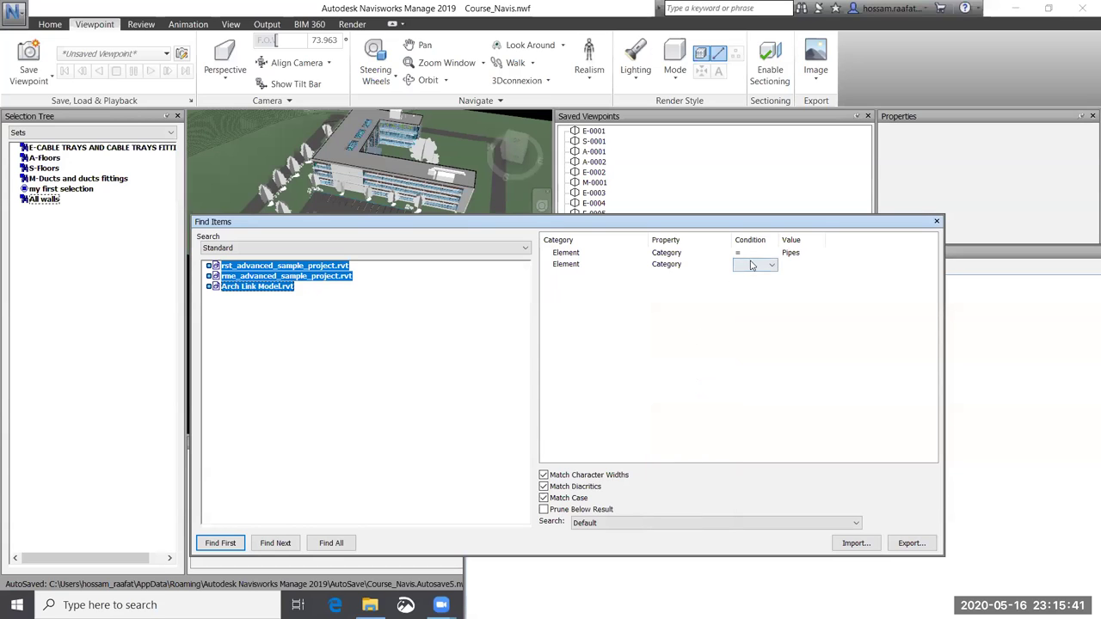
{"action": "left_click", "coordinate": [755, 264]}
{"action": "left_click", "coordinate": [760, 274]}
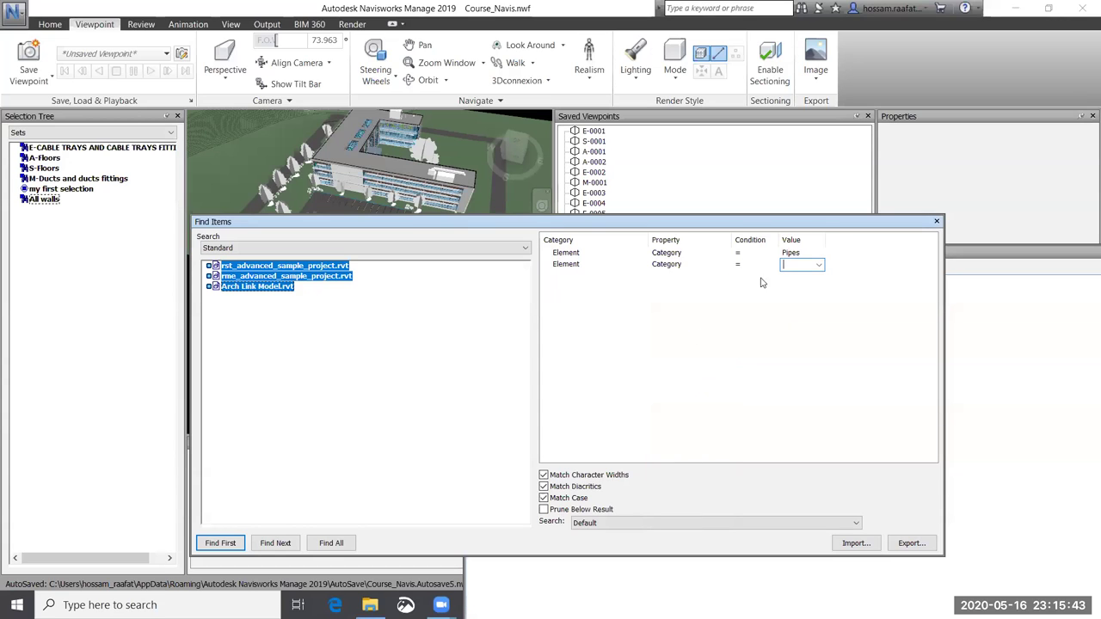
{"action": "left_click", "coordinate": [818, 265]}
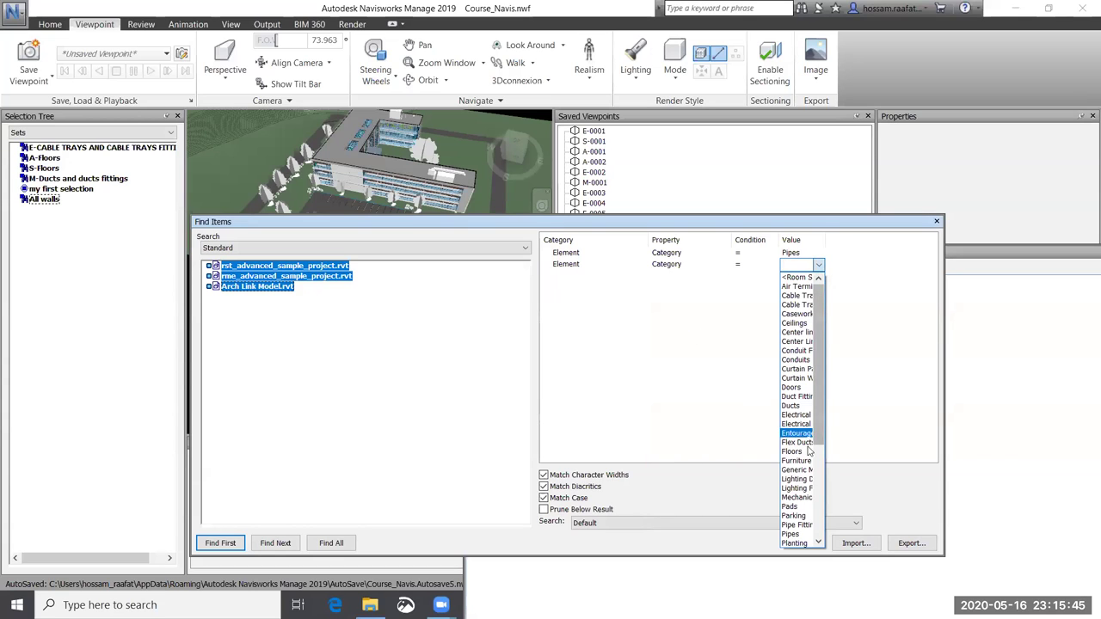
{"action": "left_click", "coordinate": [807, 525]}
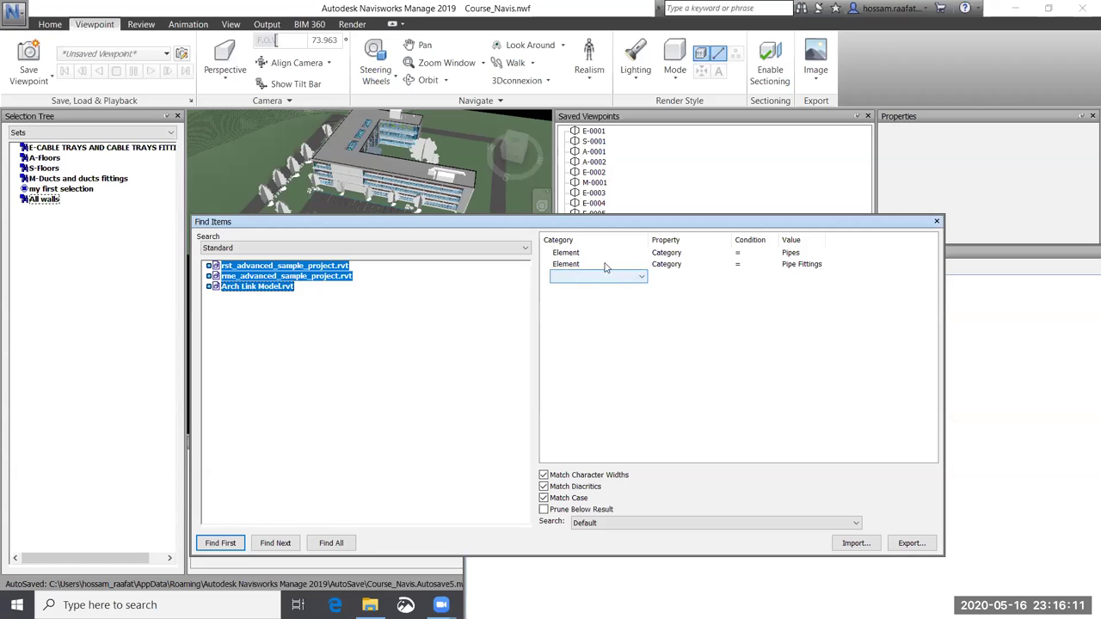
Make the Pipe Fittings condition an OR alternative and Find All to select the 23 pipe items.
{"action": "left_click", "coordinate": [331, 543]}
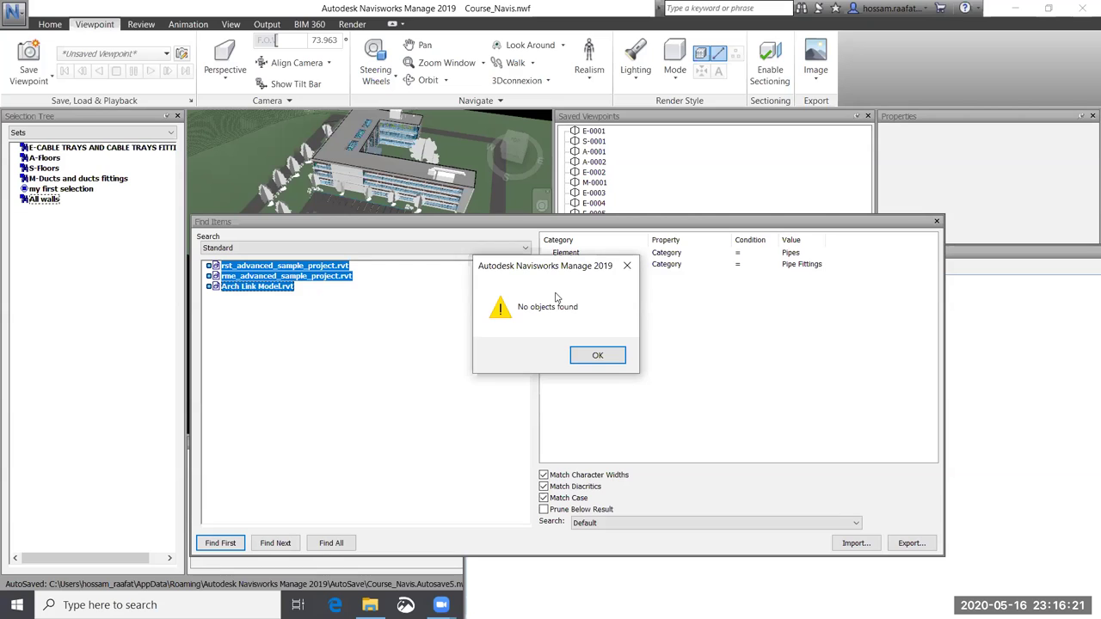
{"action": "left_click", "coordinate": [589, 357]}
{"action": "right_click", "coordinate": [564, 267]}
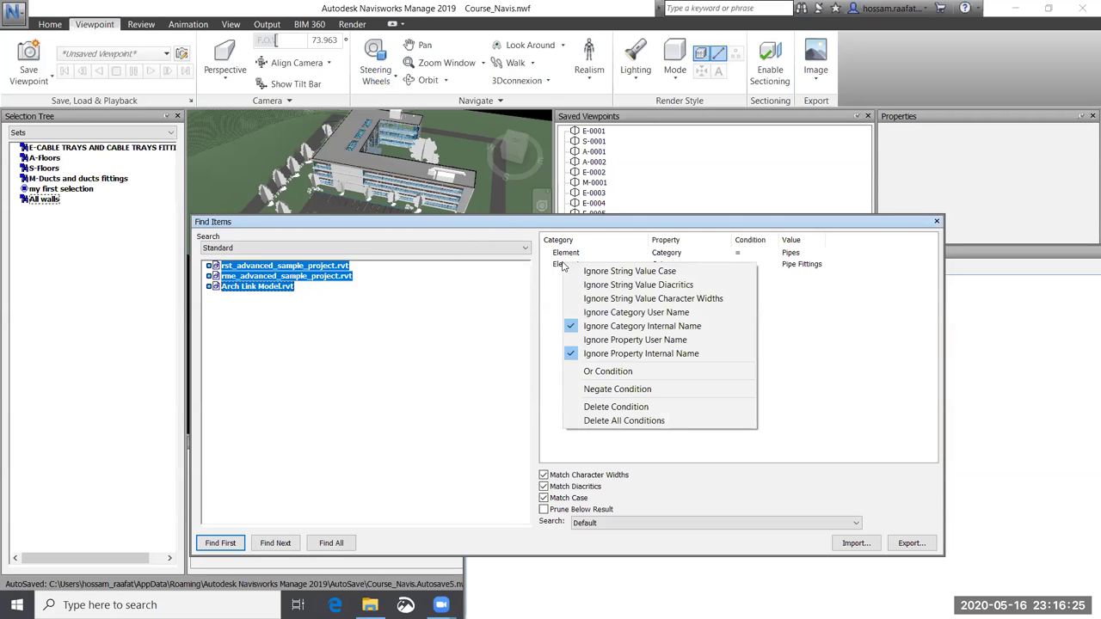
{"action": "left_click", "coordinate": [624, 377]}
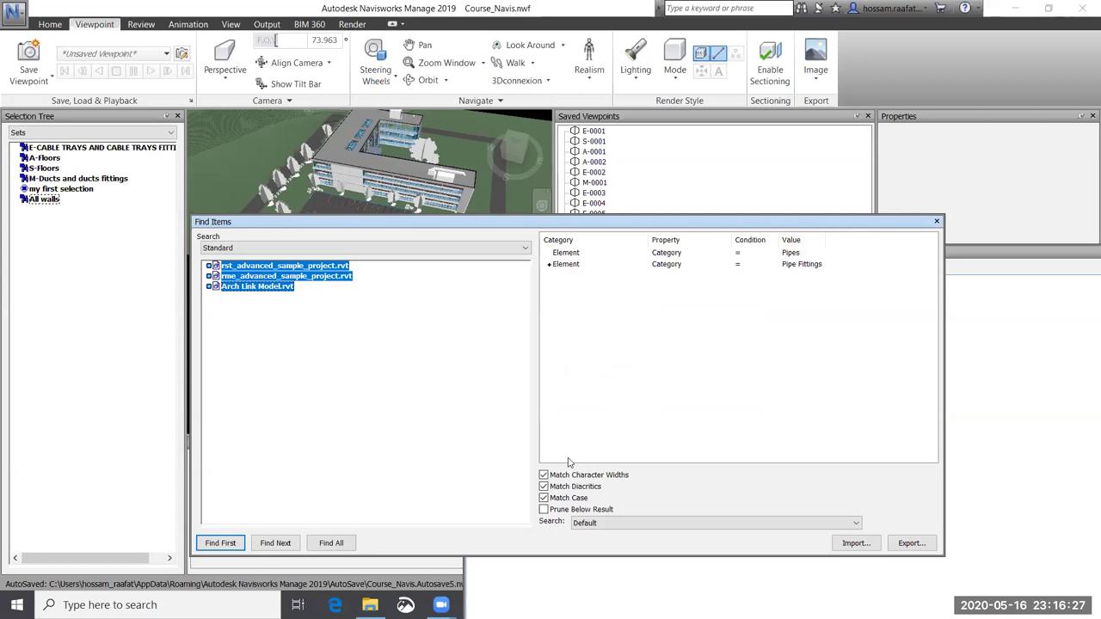
{"action": "left_click", "coordinate": [339, 544]}
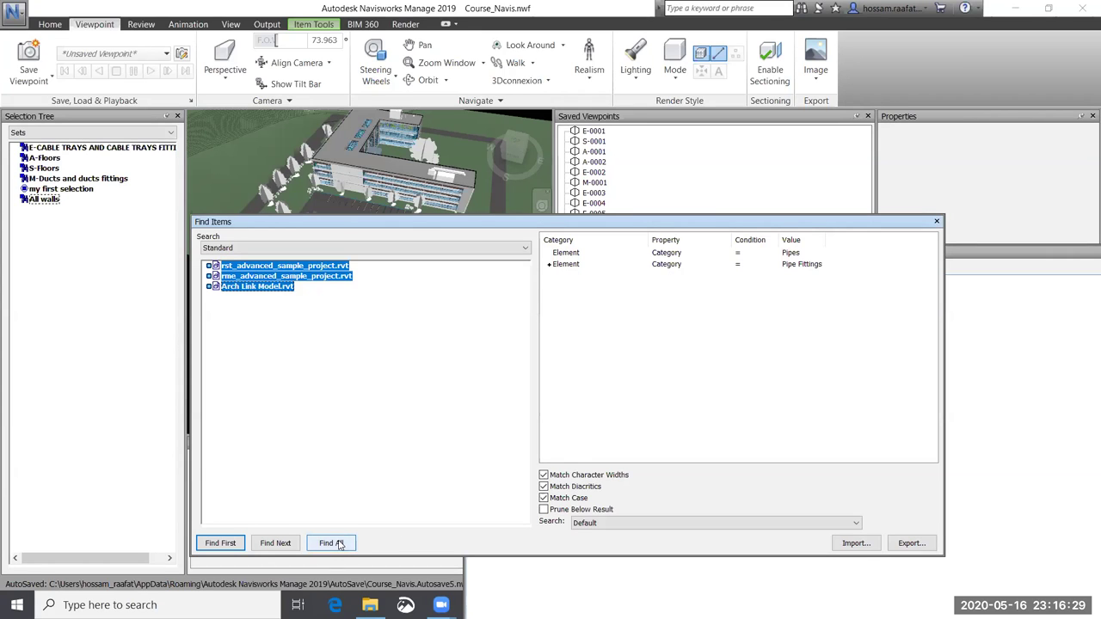
{"action": "left_click_drag", "start_coordinate": [751, 222], "coordinate": [985, 380]}
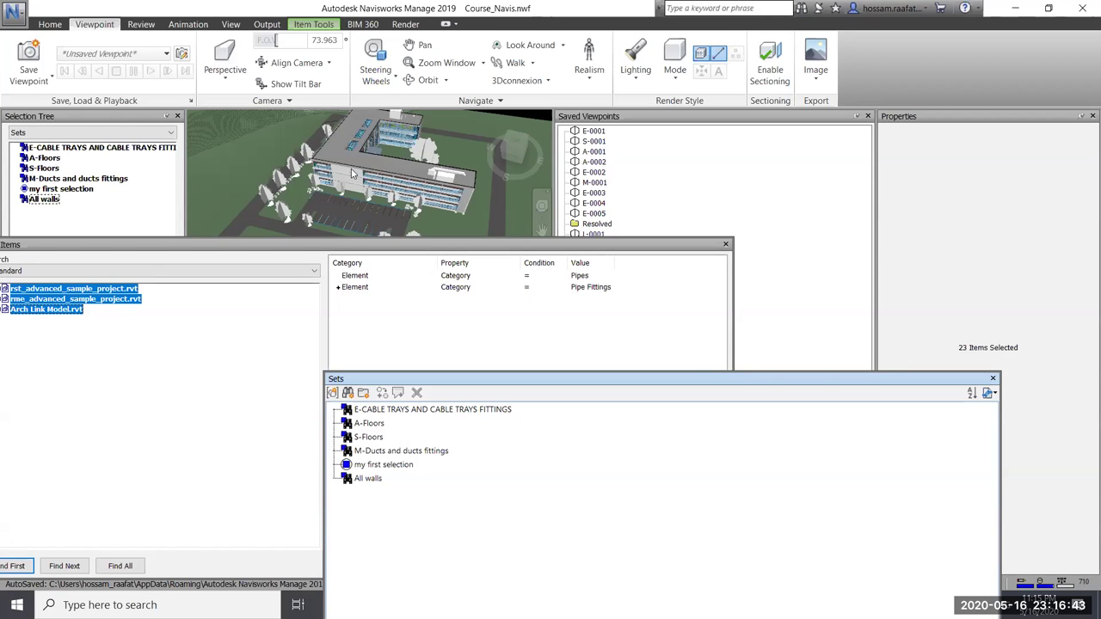
Hide Unselected so only the found pipes and fittings remain visible.
{"action": "left_click", "coordinate": [50, 25]}
{"action": "left_click", "coordinate": [473, 64]}
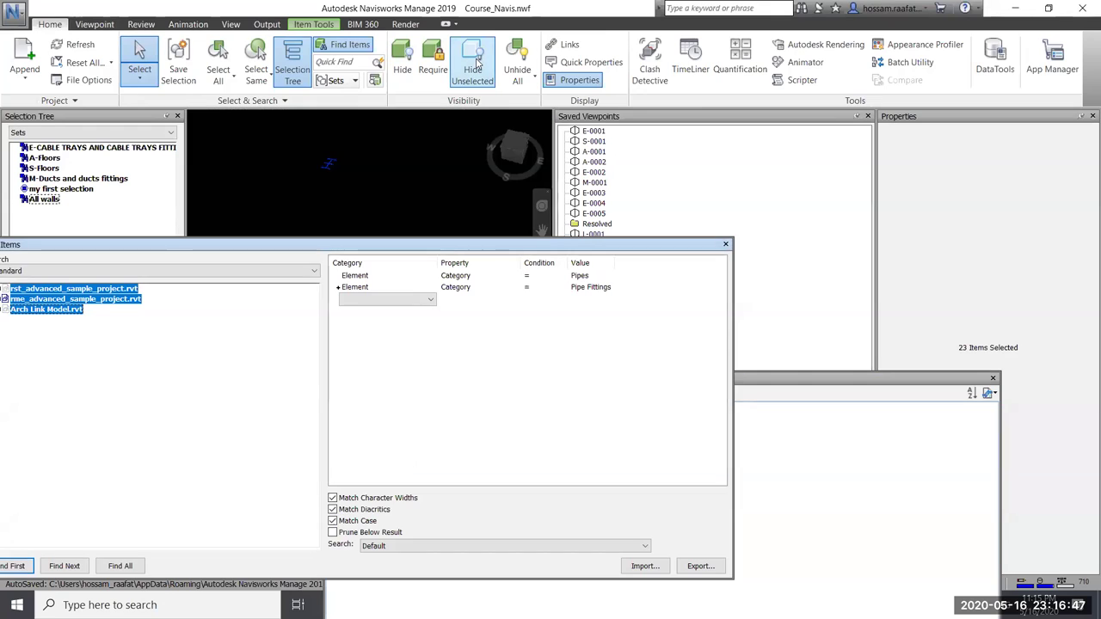
{"action": "scroll", "coordinate": [422, 158], "scroll_direction": "up", "scroll_amount": 5}
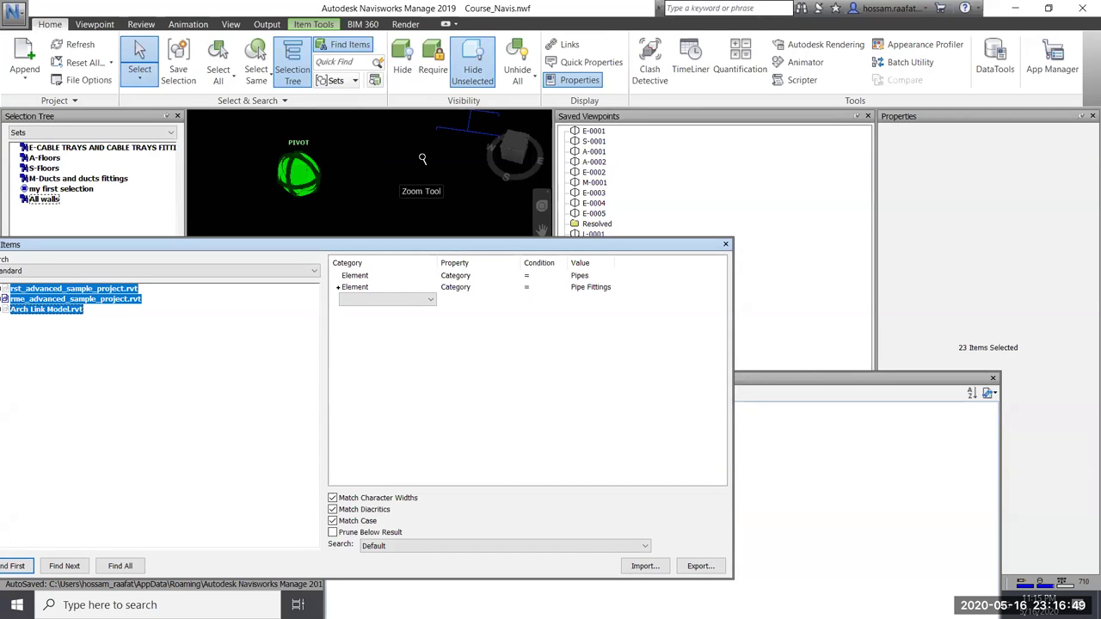
{"action": "scroll", "coordinate": [412, 172], "scroll_direction": "up", "scroll_amount": 5}
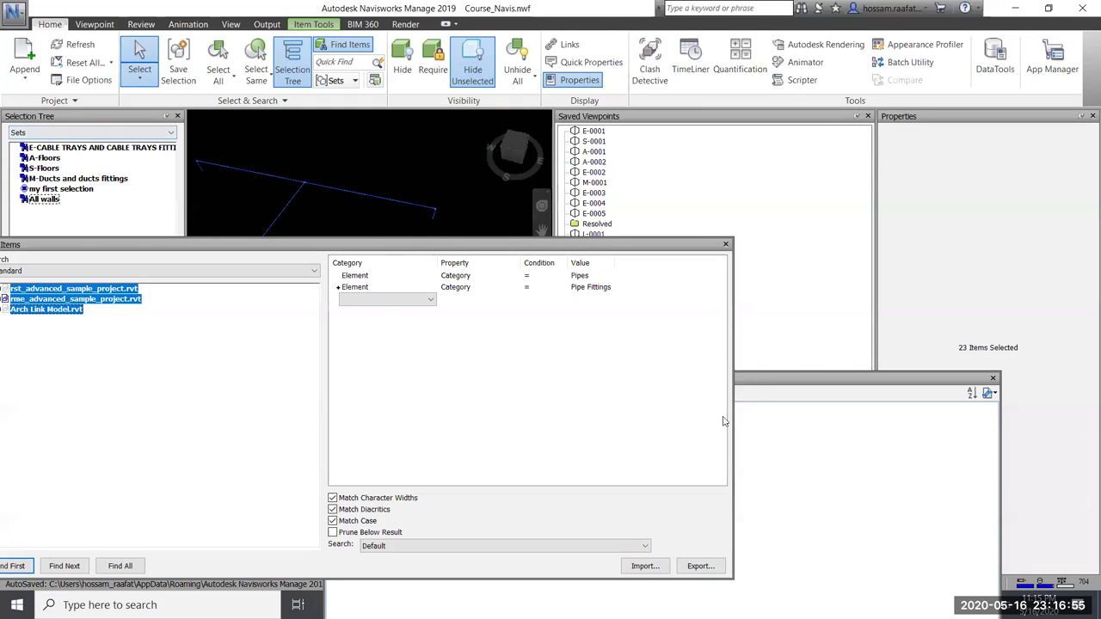
Save the search as a set named 'pipe and pipe fittings'.
{"action": "left_click", "coordinate": [753, 381]}
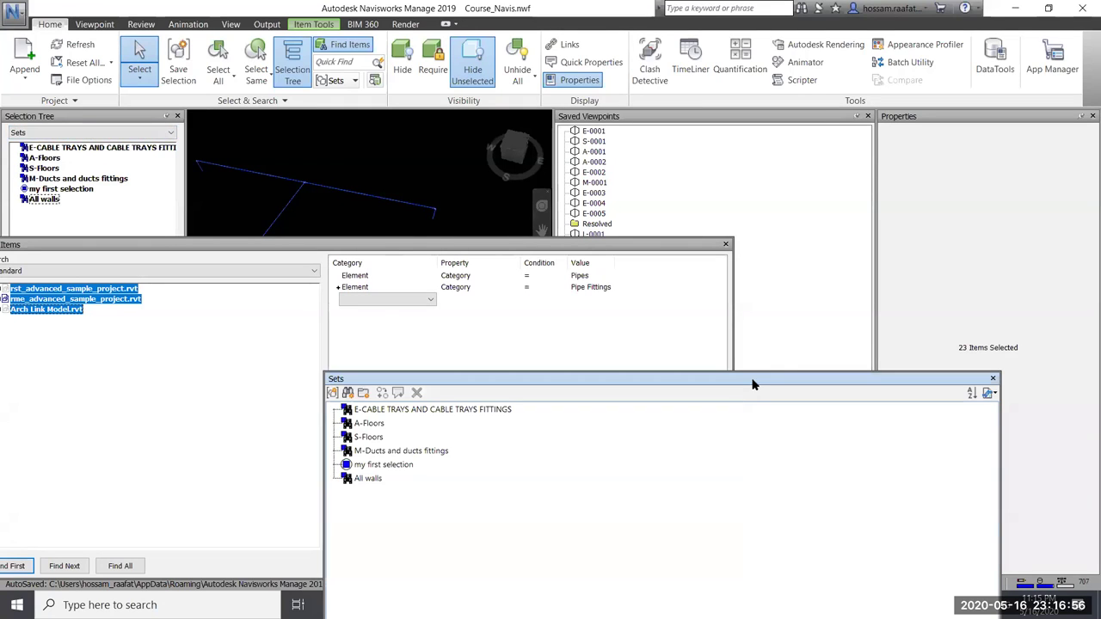
{"action": "left_click", "coordinate": [349, 392]}
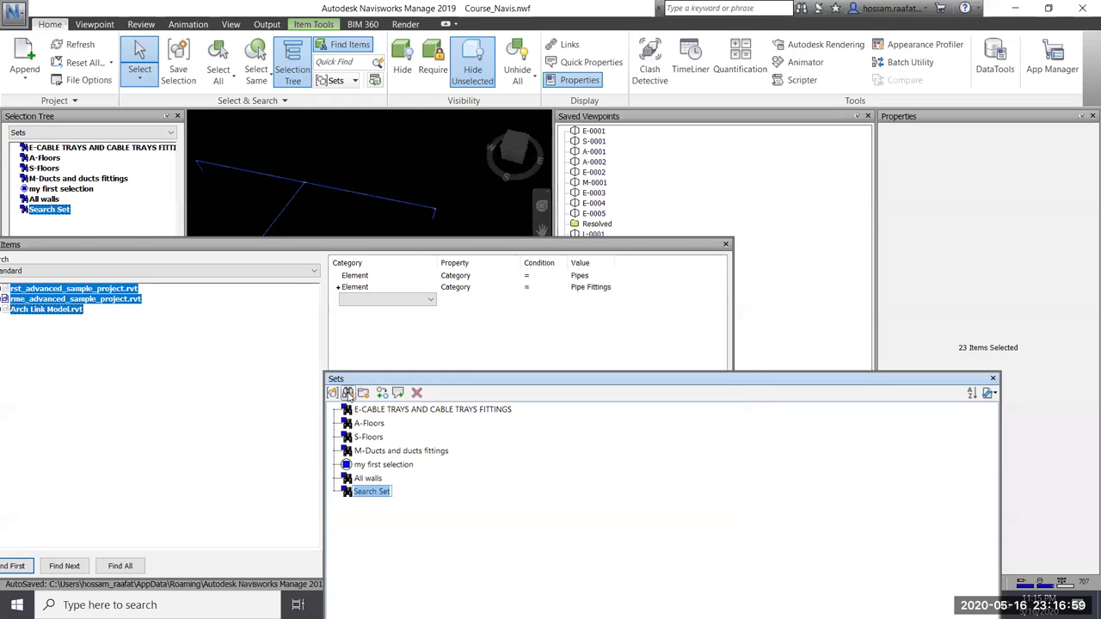
{"action": "type", "text": "pipe and"}
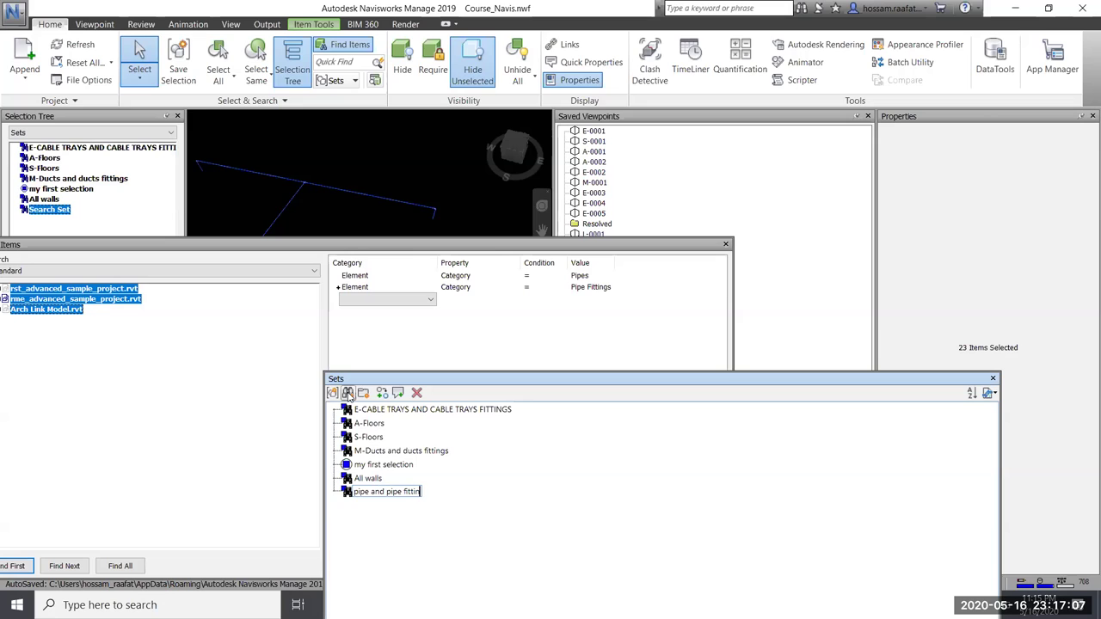
{"action": "type", "text": " pipe fittings"}
{"action": "key", "text": "Return"}
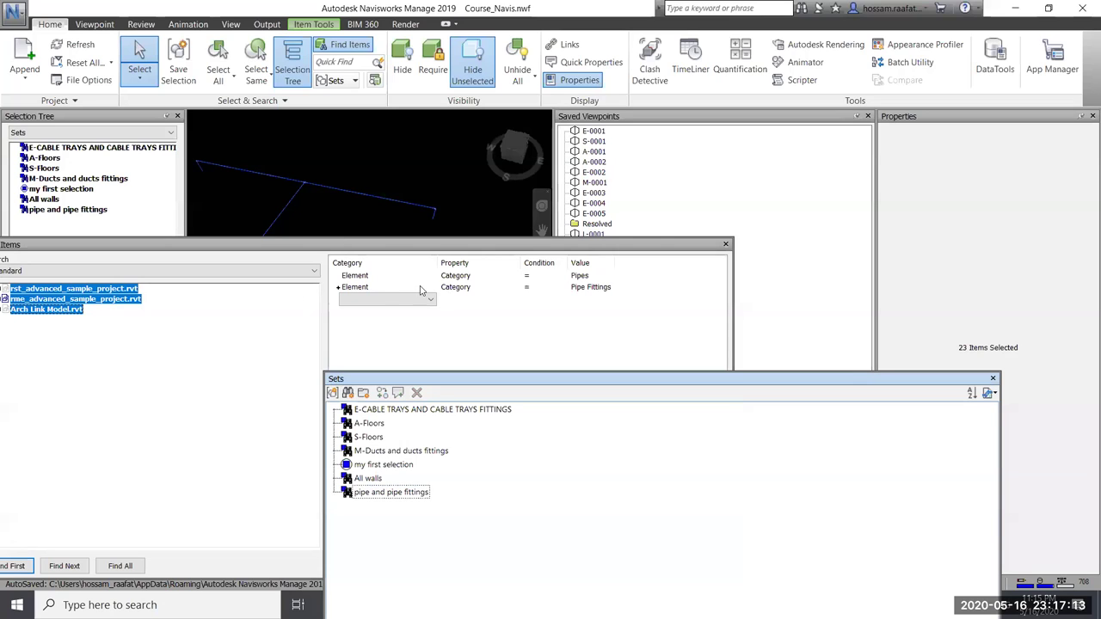
Set the condition values to Ducts and Duct Fittings, confirming row 2 keeps Or Condition.
{"action": "left_click", "coordinate": [605, 279]}
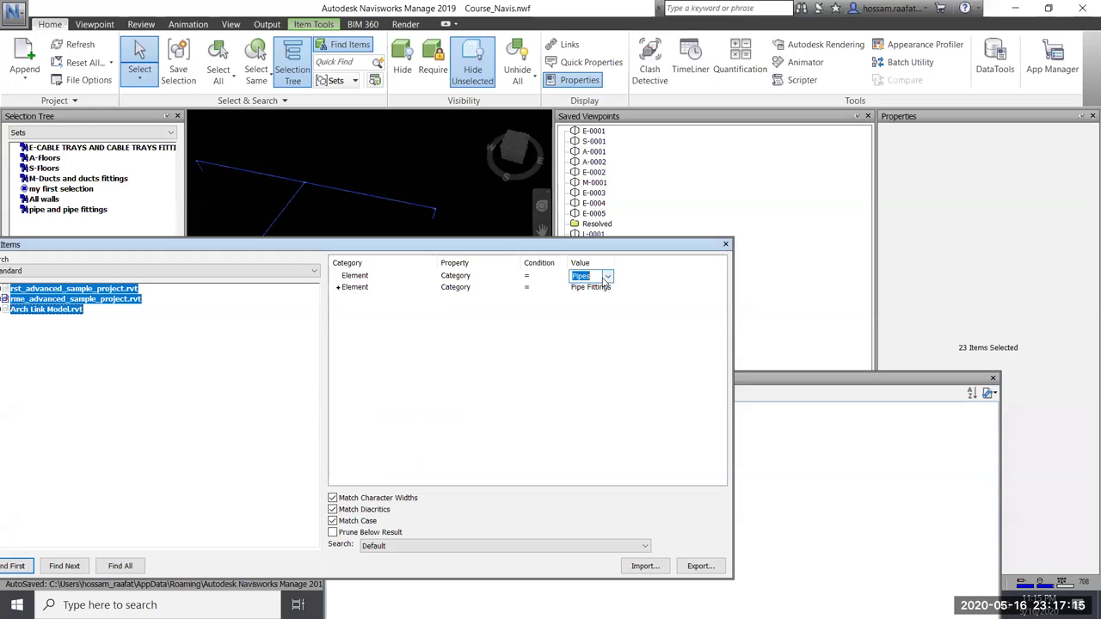
{"action": "left_click", "coordinate": [606, 276]}
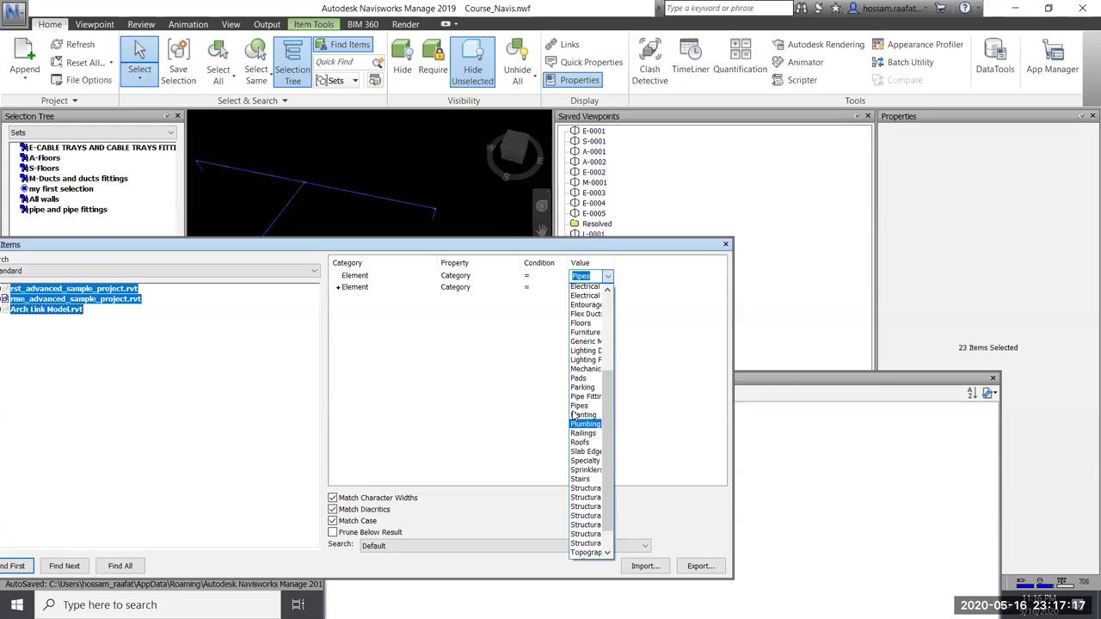
{"action": "scroll", "coordinate": [574, 415], "scroll_direction": "up", "scroll_amount": 5}
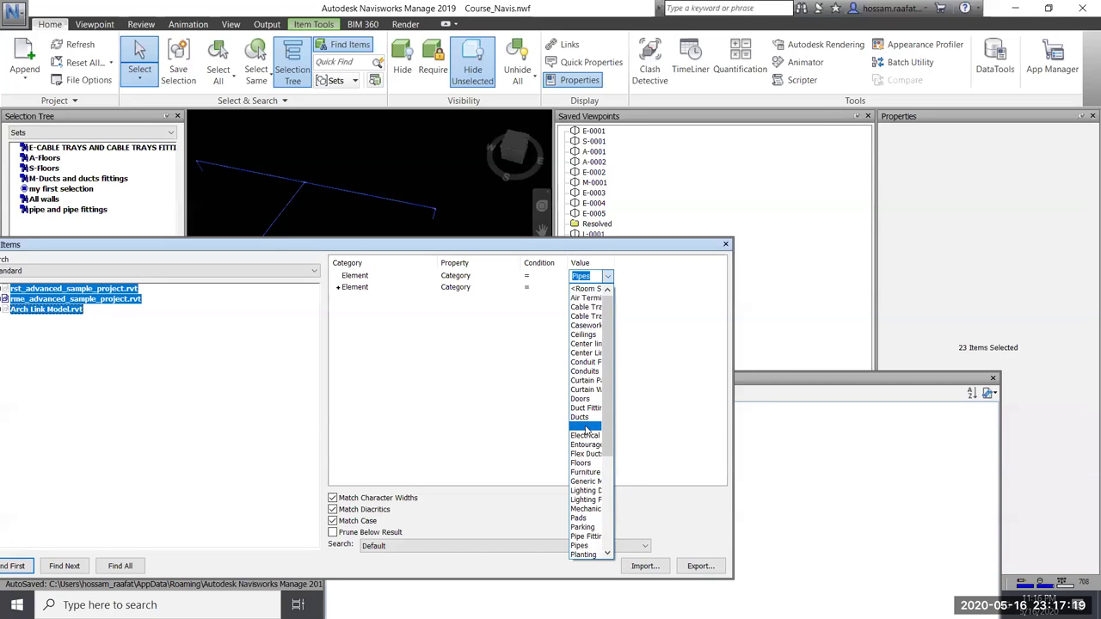
{"action": "left_click", "coordinate": [585, 427]}
{"action": "left_click", "coordinate": [609, 289]}
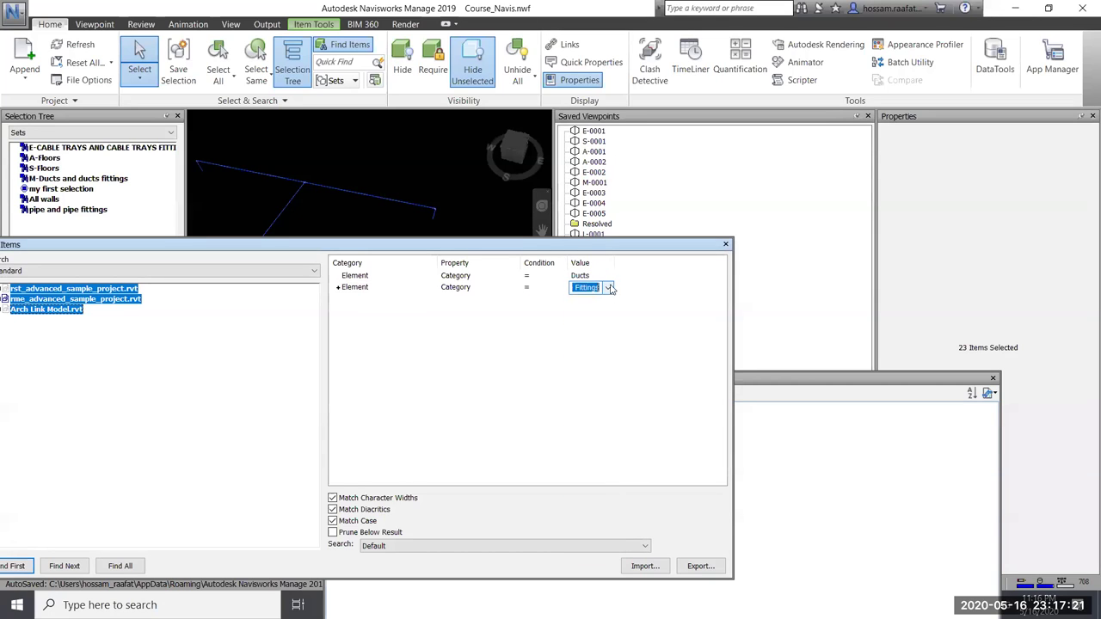
{"action": "left_click", "coordinate": [608, 288]}
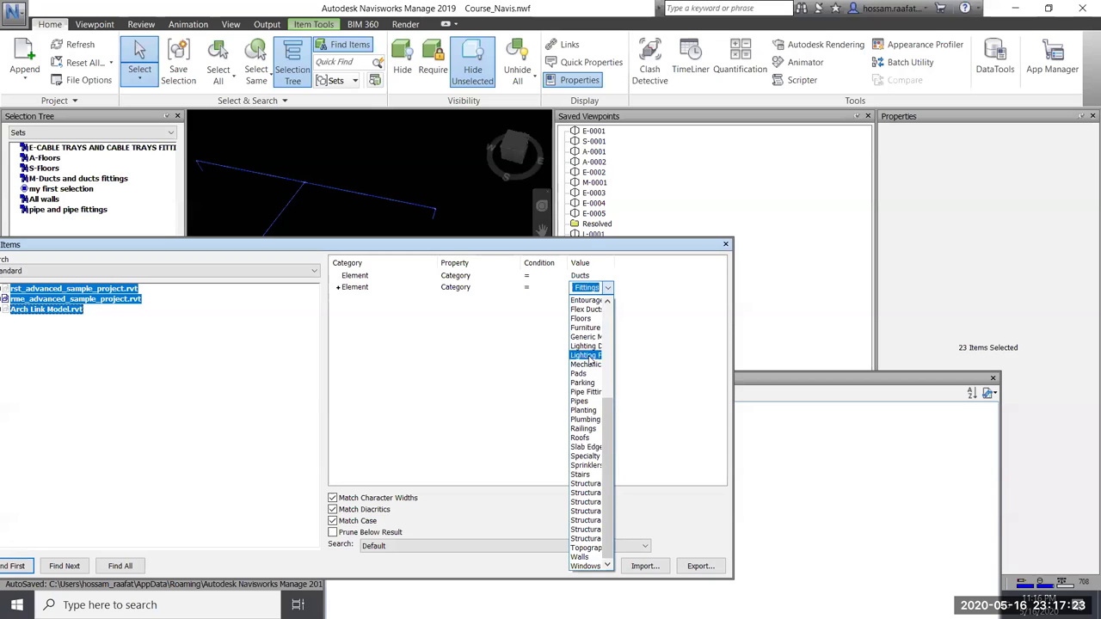
{"action": "scroll", "coordinate": [588, 359], "scroll_direction": "up", "scroll_amount": 6}
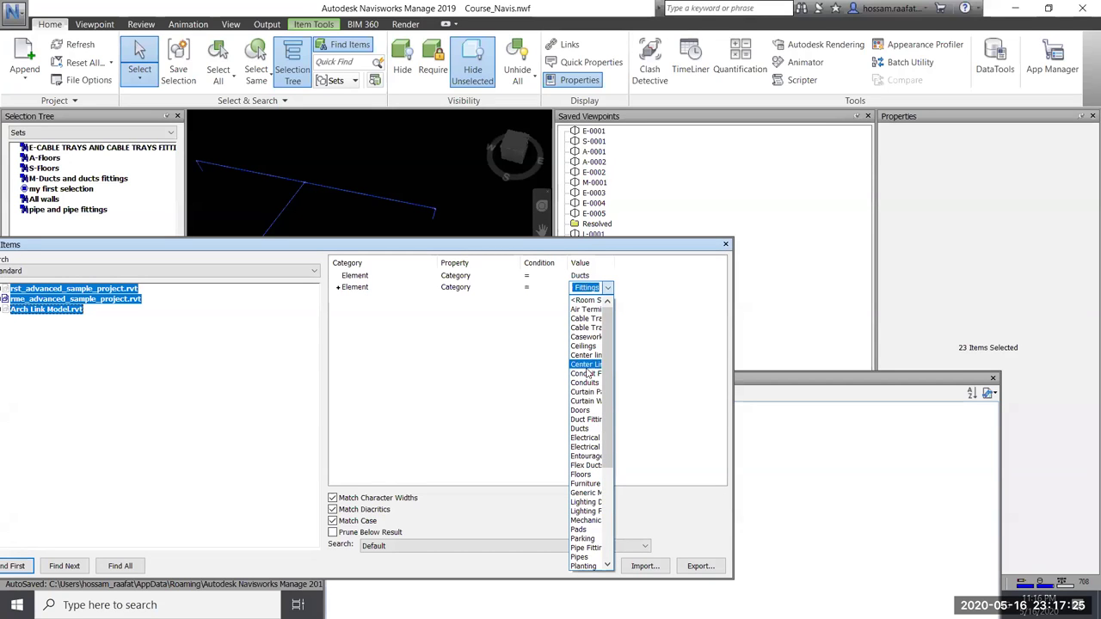
{"action": "left_click", "coordinate": [585, 418]}
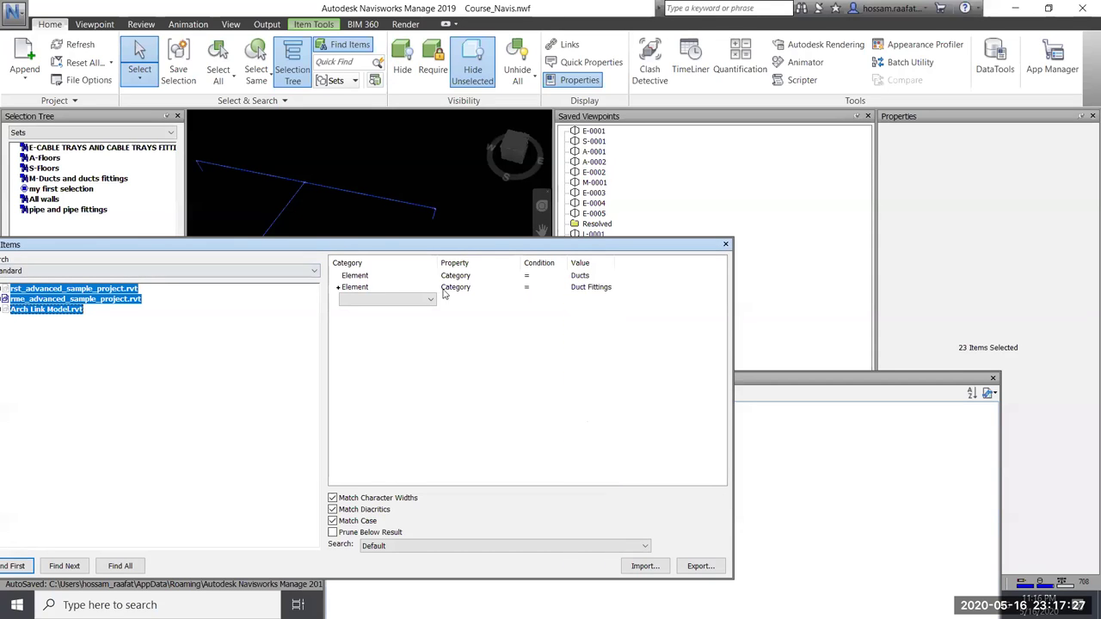
{"action": "right_click", "coordinate": [352, 287]}
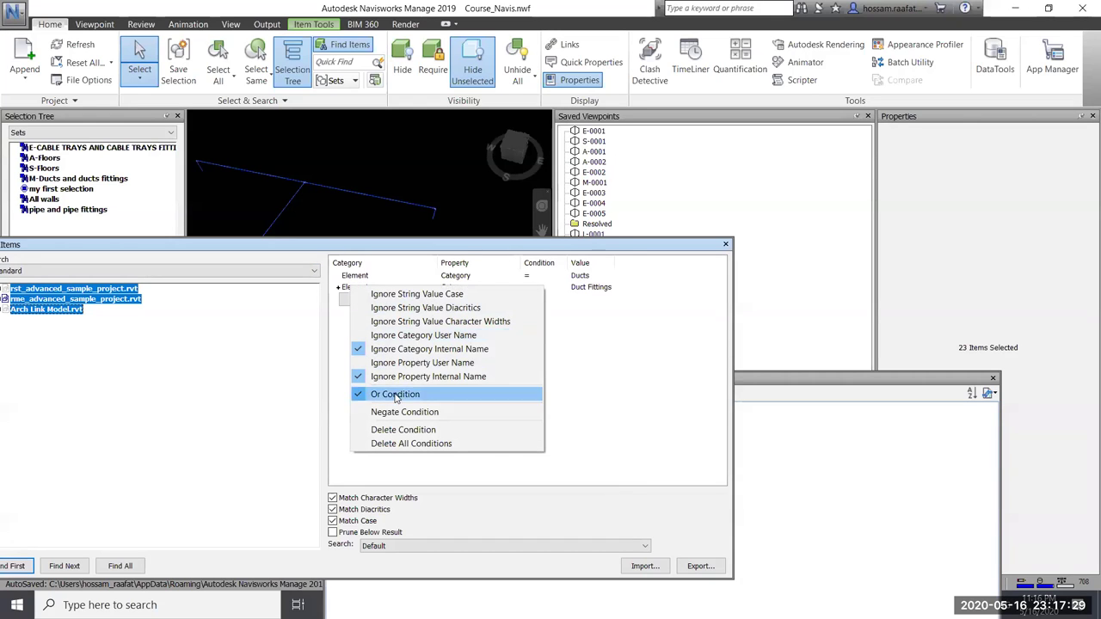
{"action": "left_click", "coordinate": [606, 243]}
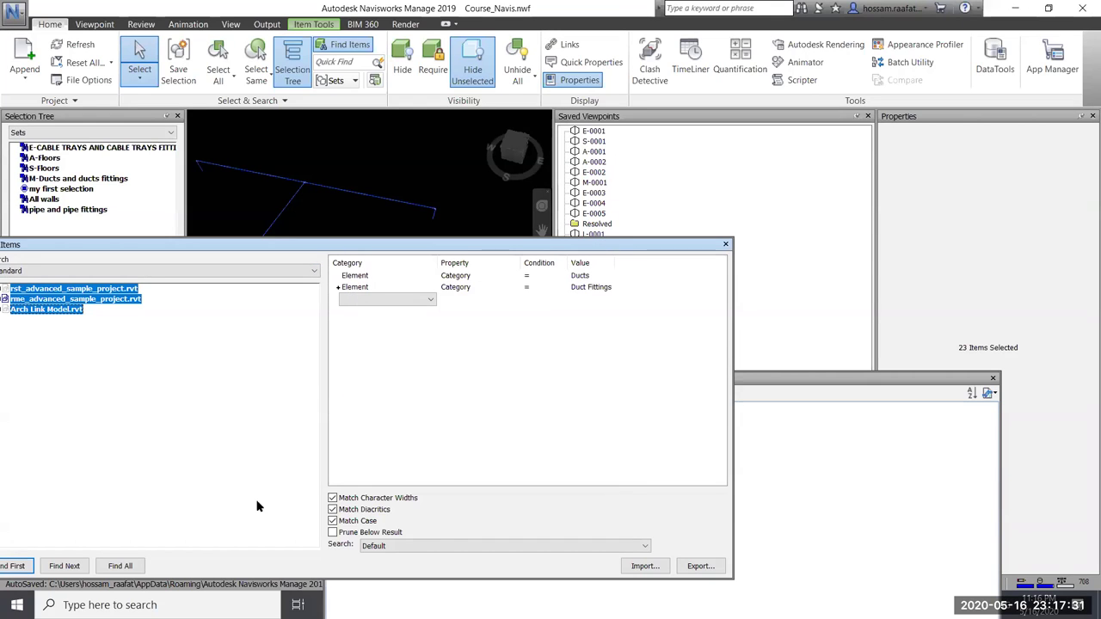
Find all 1230 ducts and duct fittings, hide everything else, and zoom in to inspect them.
{"action": "left_click", "coordinate": [128, 569]}
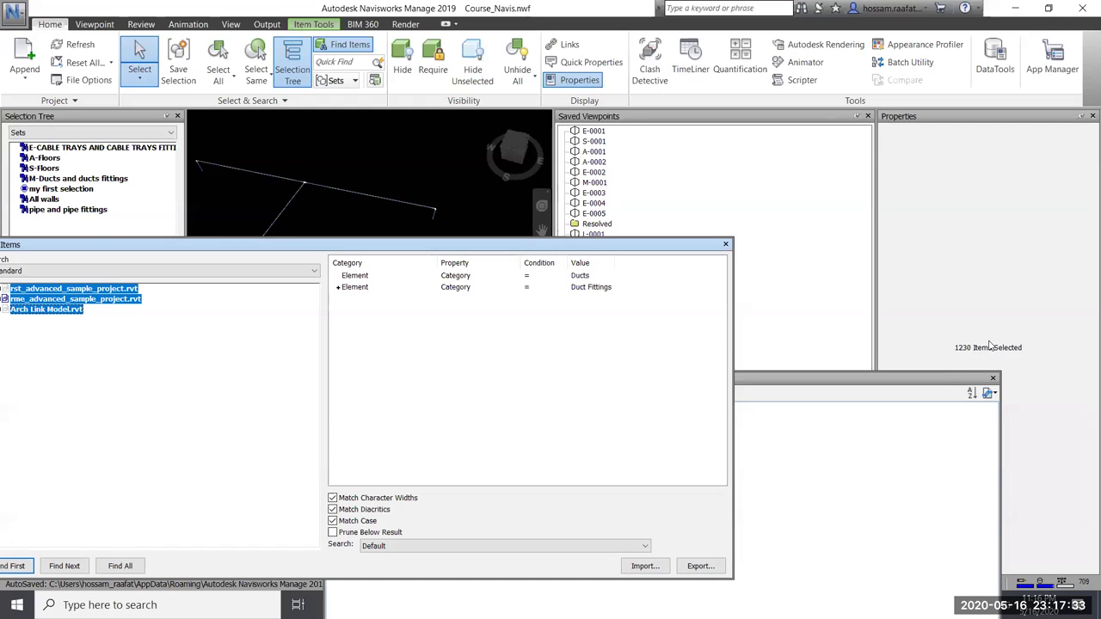
{"action": "left_click", "coordinate": [476, 49]}
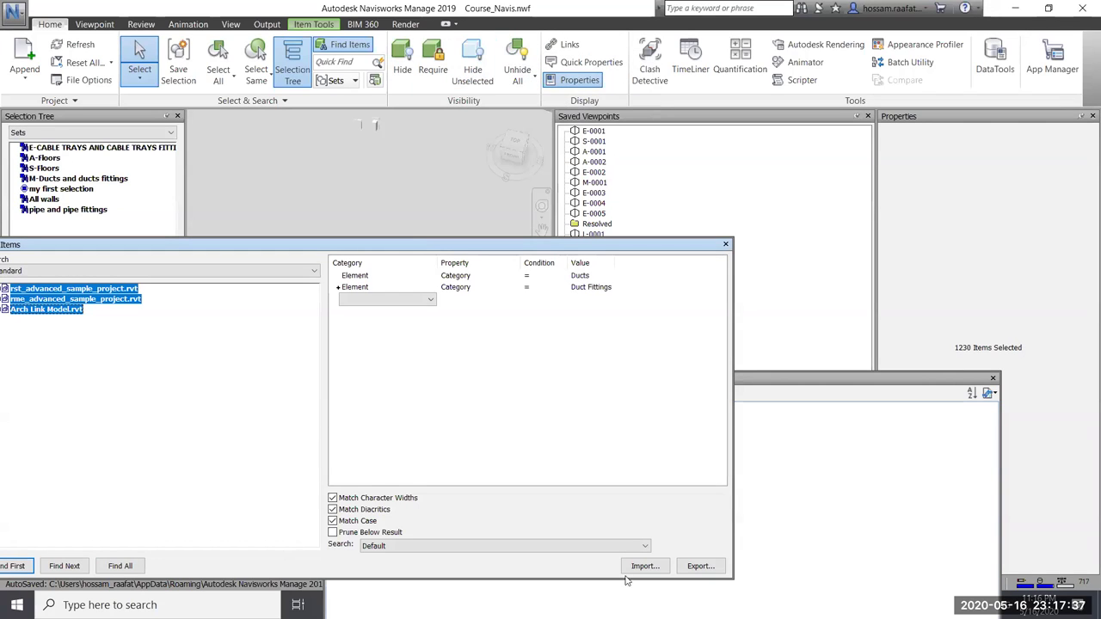
{"action": "left_click", "coordinate": [120, 566]}
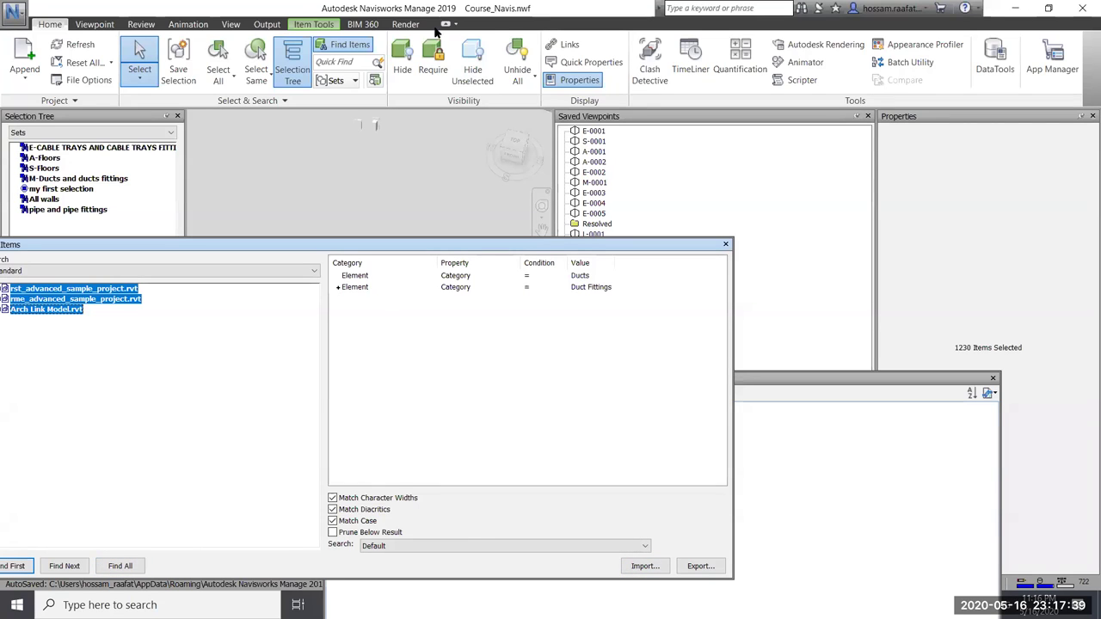
{"action": "left_click", "coordinate": [472, 69]}
{"action": "scroll", "coordinate": [335, 171], "scroll_direction": "down", "scroll_amount": 8}
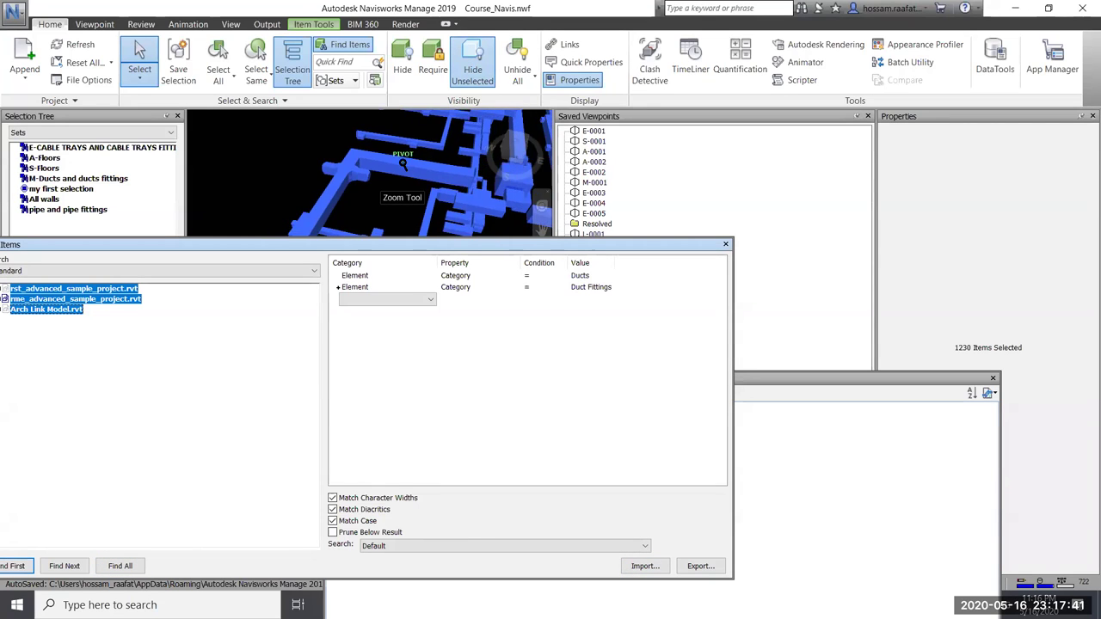
{"action": "middle_click_drag", "start_coordinate": [336, 171], "coordinate": [304, 178]}
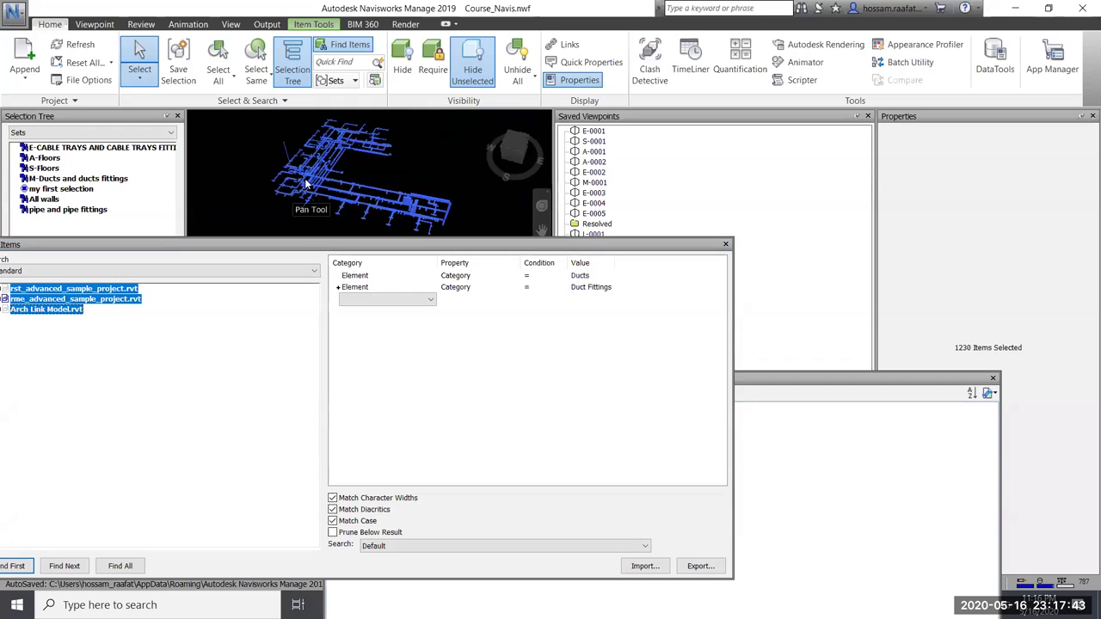
{"action": "scroll", "coordinate": [442, 209], "scroll_direction": "up", "scroll_amount": 5}
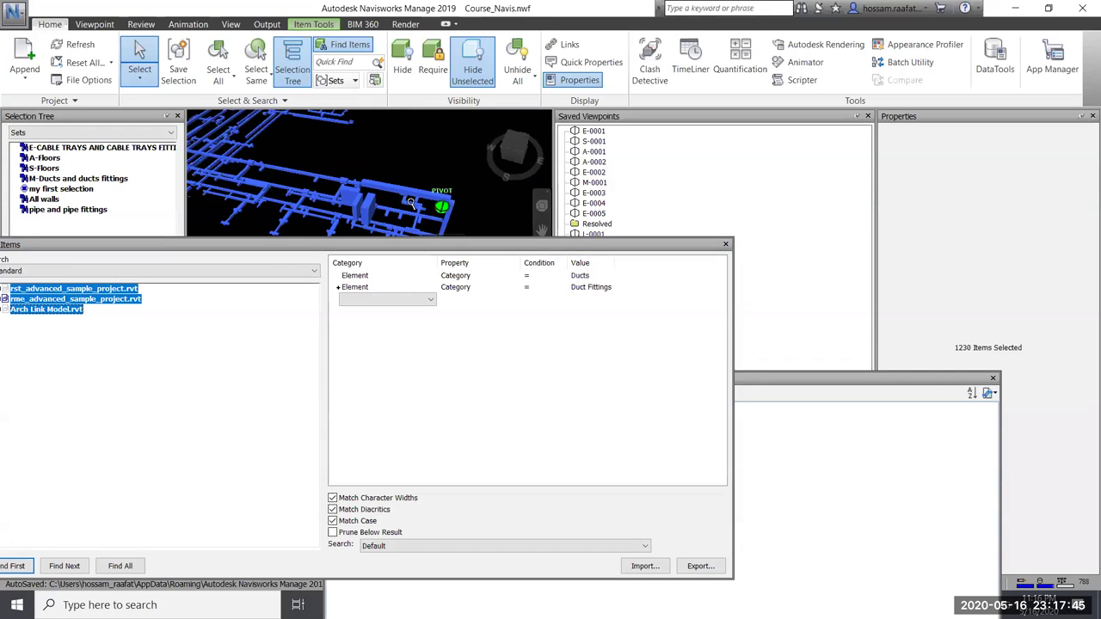
{"action": "scroll", "coordinate": [428, 183], "scroll_direction": "up", "scroll_amount": 3}
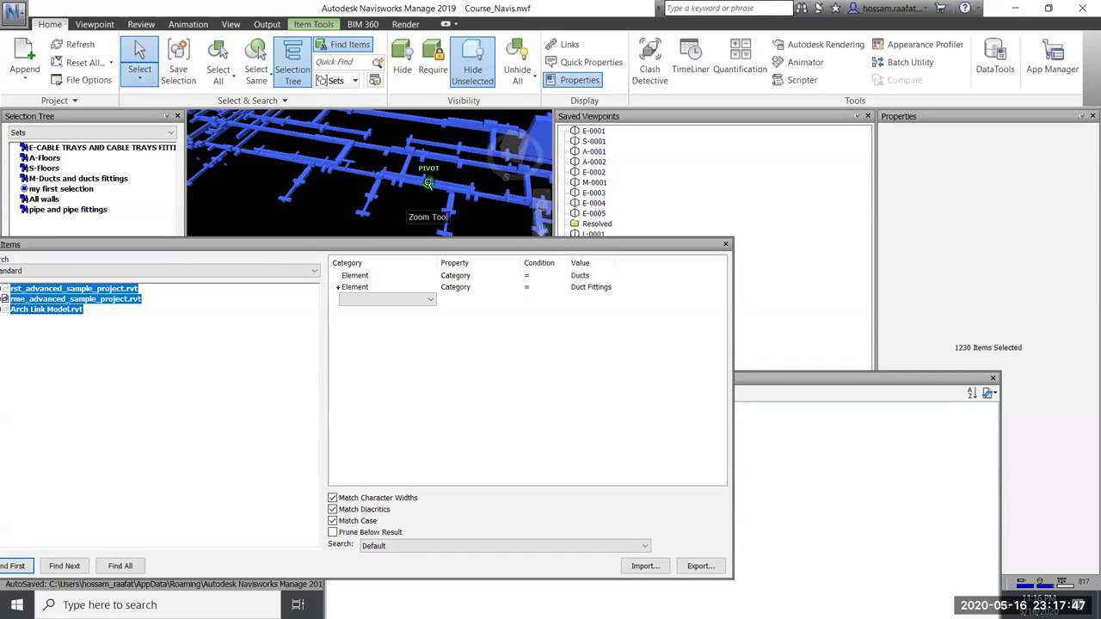
{"action": "scroll", "coordinate": [427, 183], "scroll_direction": "down", "scroll_amount": 5}
{"action": "scroll", "coordinate": [427, 183], "scroll_direction": "down", "scroll_amount": 3}
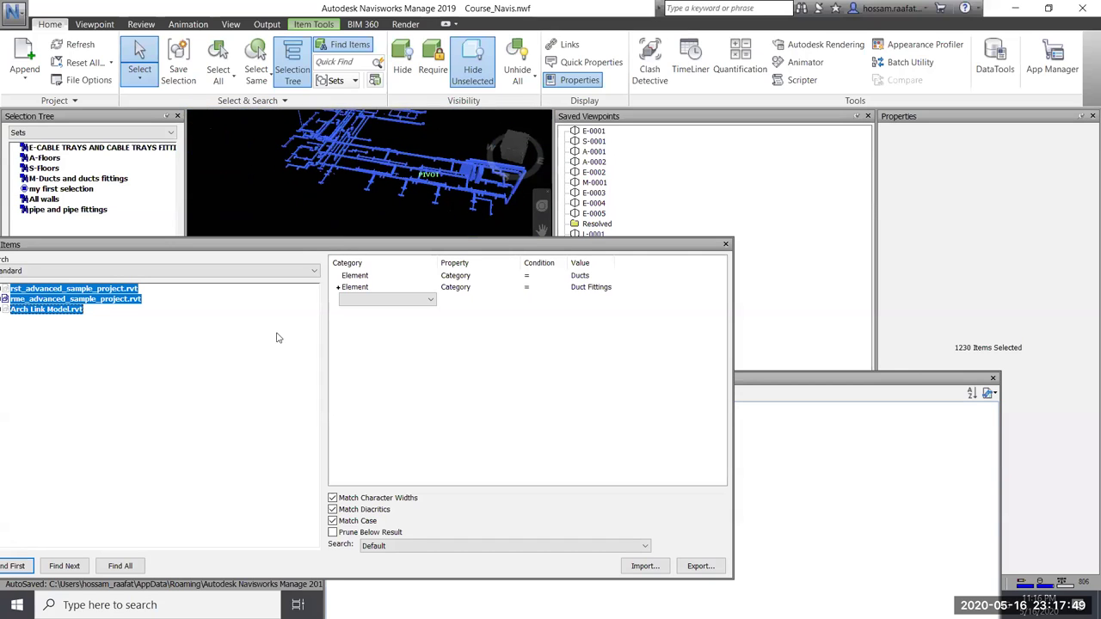
Save the duct search as a new set named 'duct and duct fittings'.
{"action": "left_click", "coordinate": [805, 374]}
{"action": "left_click", "coordinate": [348, 392]}
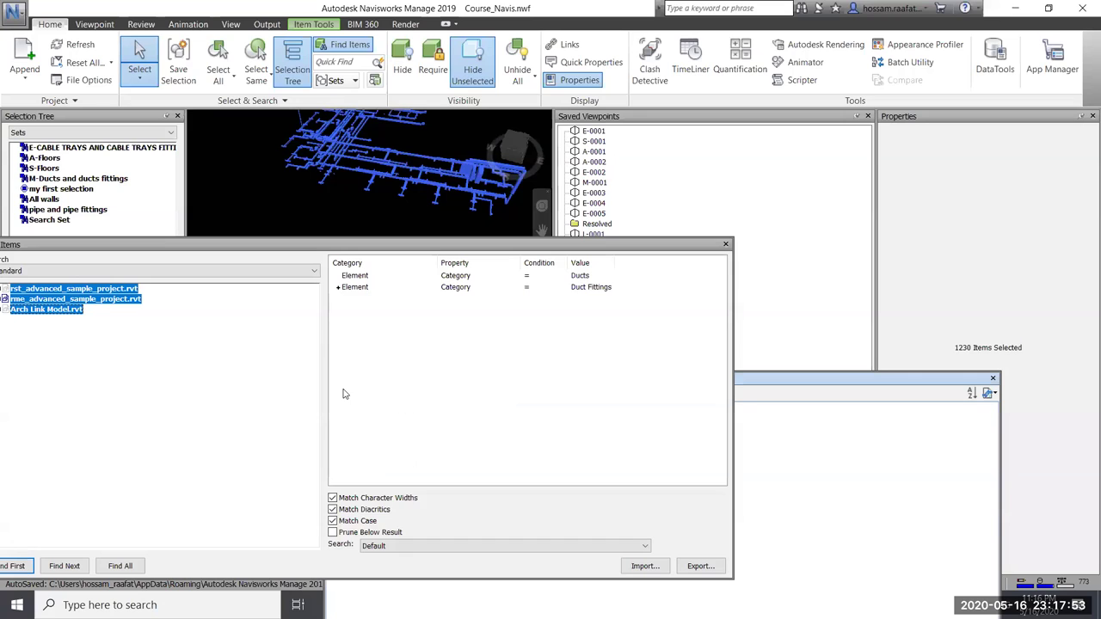
{"action": "type", "text": "d"}
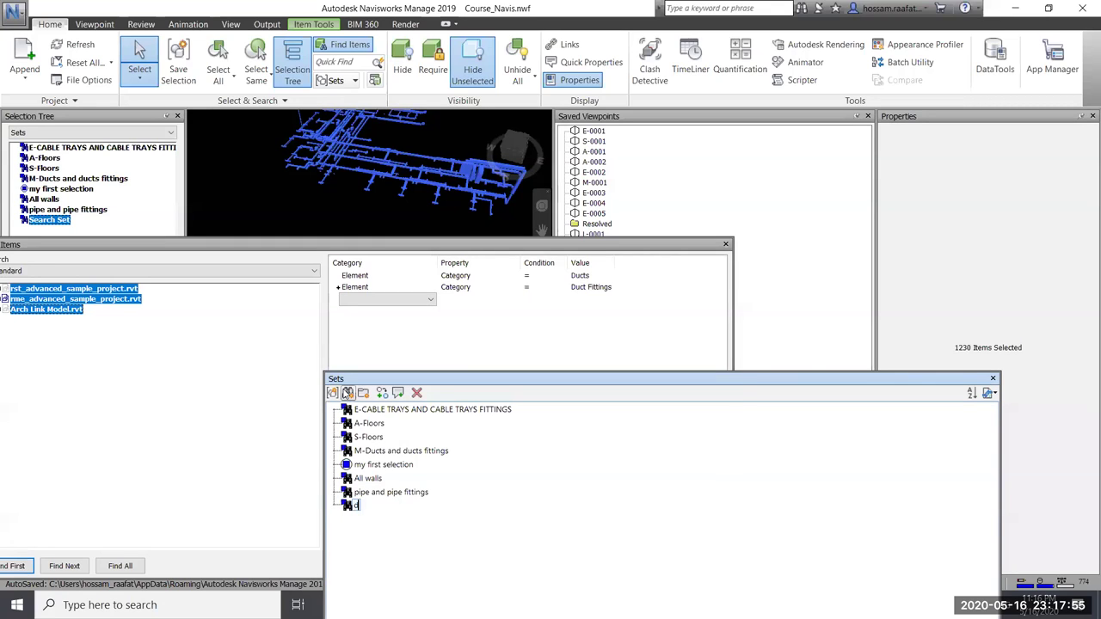
{"action": "type", "text": "uct and duct fittings"}
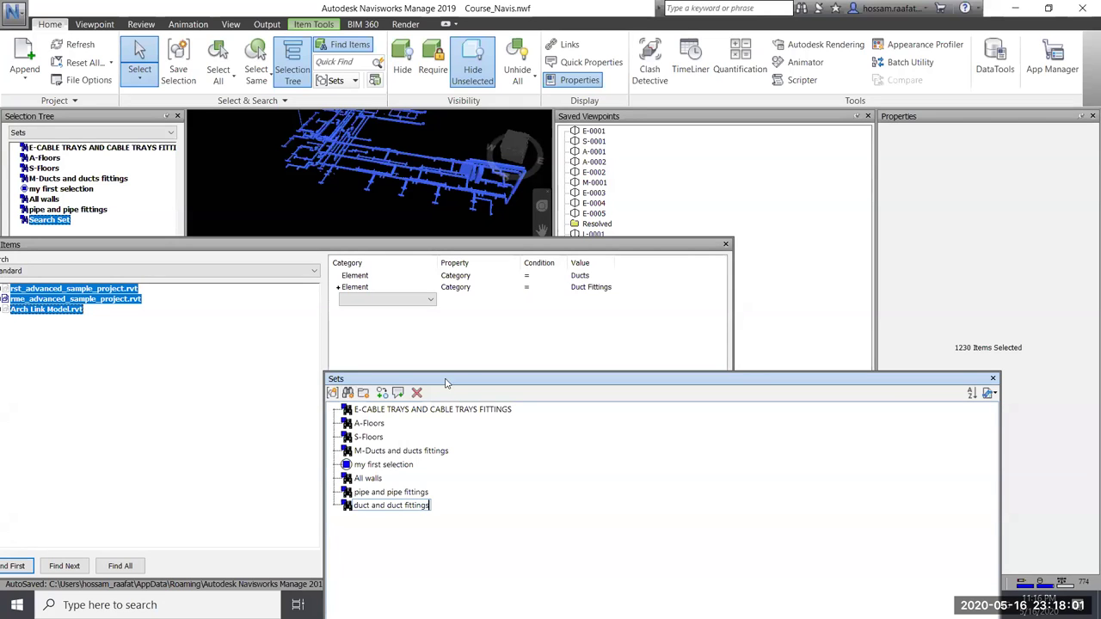
{"action": "left_click_drag", "start_coordinate": [465, 379], "coordinate": [505, 423]}
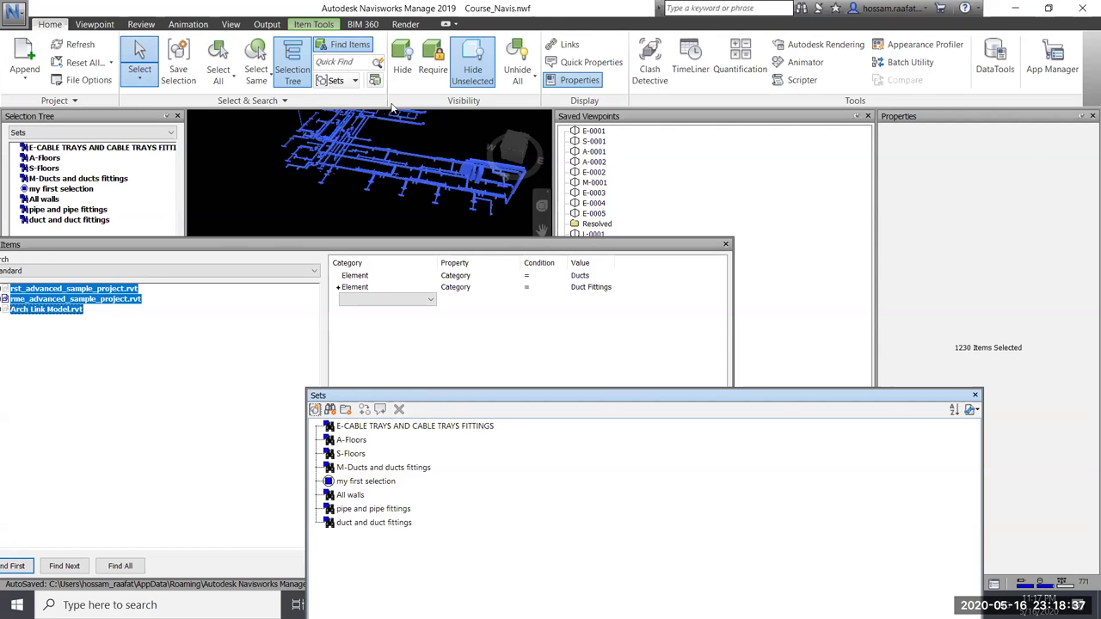
Turn off Hide Unselected so the whole building reappears around the ducts.
{"action": "left_click", "coordinate": [484, 60]}
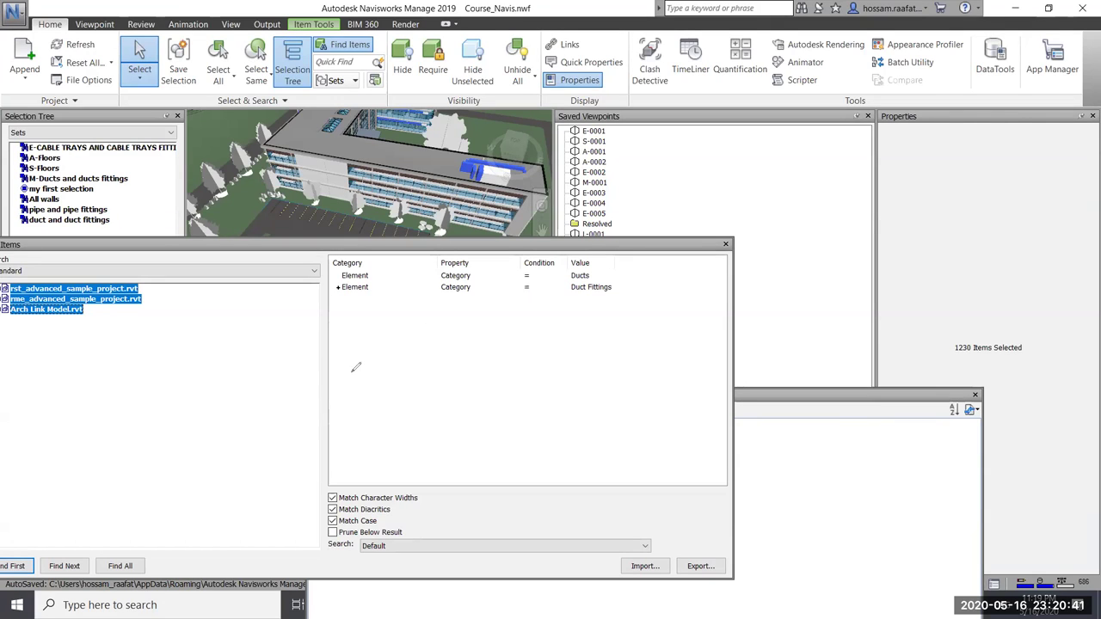
{"action": "mouse_move", "coordinate": [436, 332]}
{"action": "left_mouse_down"}
{"action": "mouse_move", "coordinate": [368, 387]}
{"action": "mouse_move", "coordinate": [436, 335]}
{"action": "left_mouse_up"}
{"action": "left_click_drag", "start_coordinate": [332, 325], "coordinate": [395, 319]}
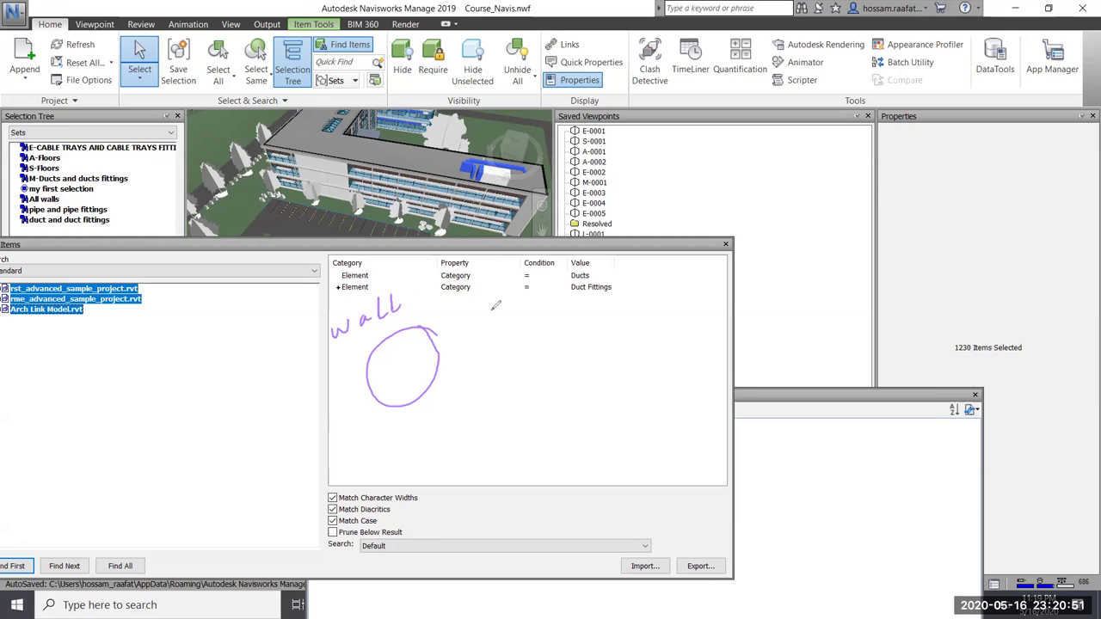
{"action": "mouse_move", "coordinate": [504, 302]}
{"action": "left_mouse_down"}
{"action": "mouse_move", "coordinate": [414, 315]}
{"action": "mouse_move", "coordinate": [422, 402]}
{"action": "mouse_move", "coordinate": [520, 389]}
{"action": "mouse_move", "coordinate": [501, 305]}
{"action": "left_mouse_up"}
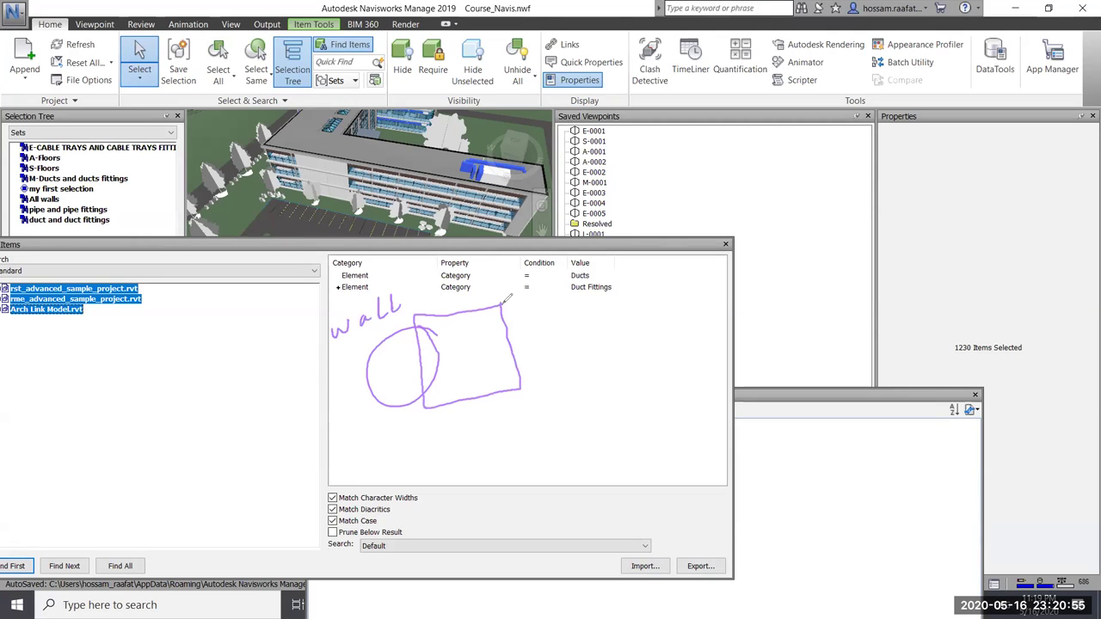
{"action": "left_click_drag", "start_coordinate": [522, 315], "coordinate": [565, 301]}
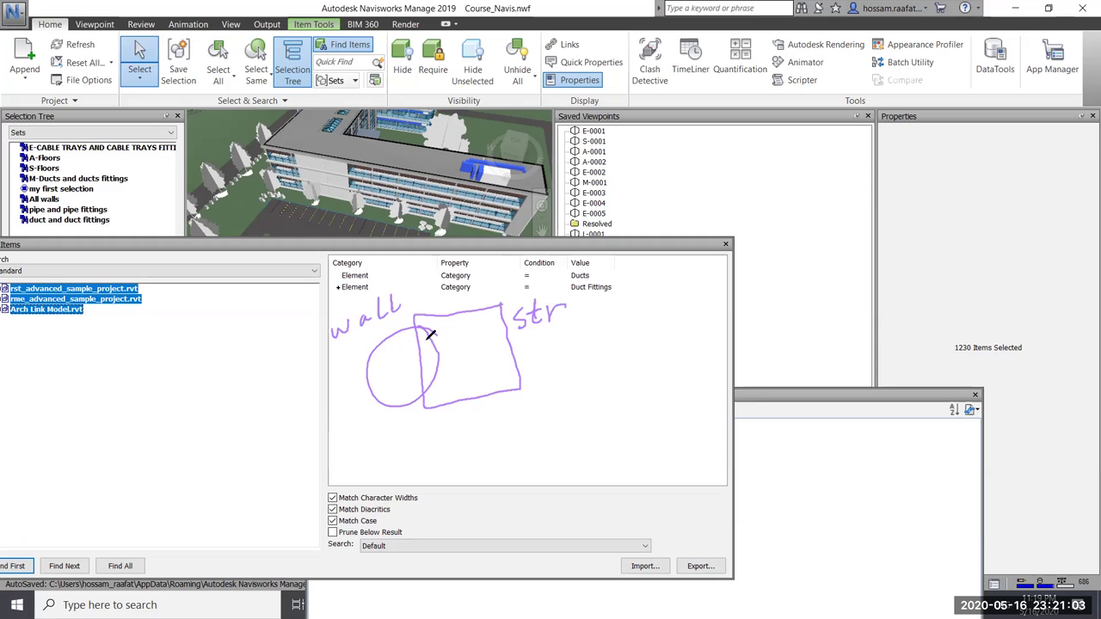
{"action": "mouse_move", "coordinate": [417, 342]}
{"action": "left_mouse_down"}
{"action": "mouse_move", "coordinate": [435, 343]}
{"action": "mouse_move", "coordinate": [430, 387]}
{"action": "left_mouse_up"}
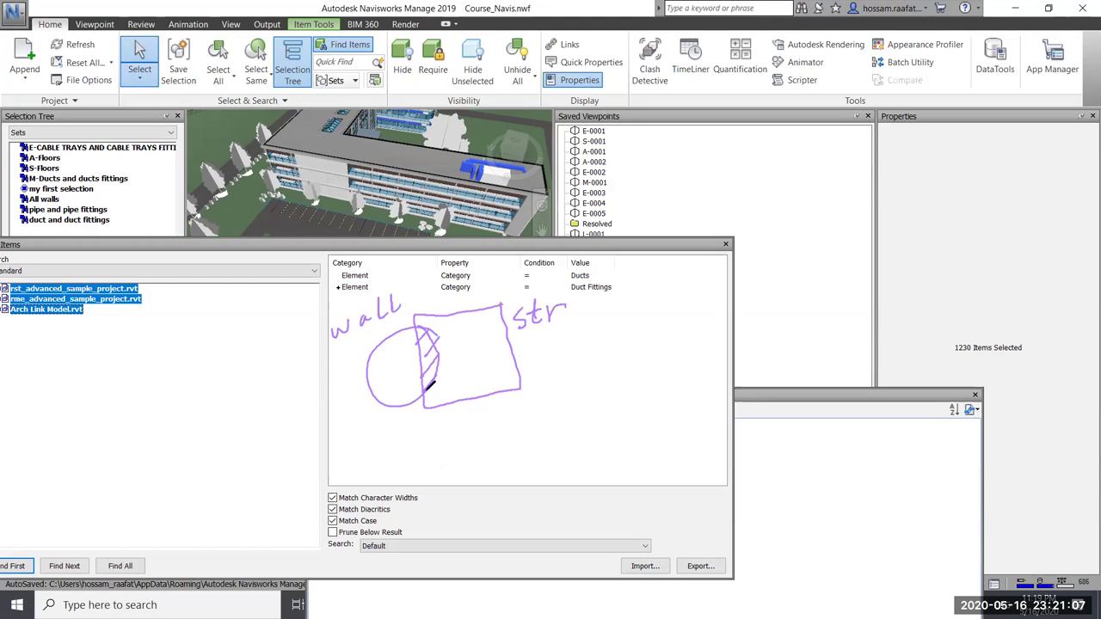
{"action": "mouse_move", "coordinate": [415, 325]}
{"action": "left_mouse_down"}
{"action": "mouse_move", "coordinate": [434, 352]}
{"action": "mouse_move", "coordinate": [420, 353]}
{"action": "mouse_move", "coordinate": [439, 358]}
{"action": "mouse_move", "coordinate": [423, 383]}
{"action": "left_mouse_up"}
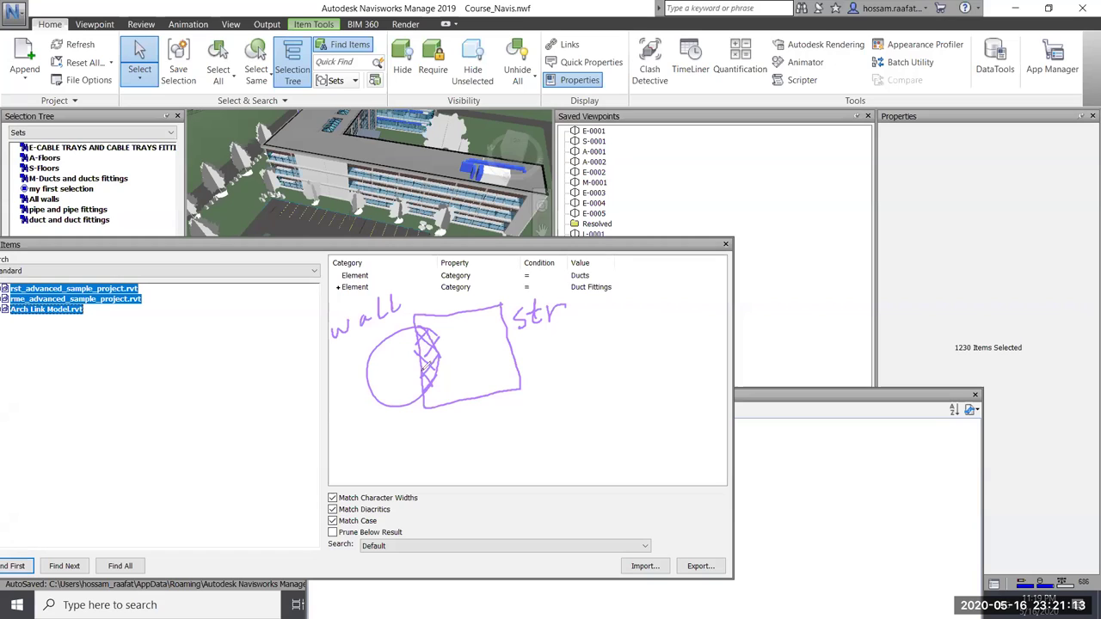
{"action": "mouse_move", "coordinate": [432, 454]}
{"action": "left_mouse_down"}
{"action": "mouse_move", "coordinate": [440, 425]}
{"action": "mouse_move", "coordinate": [449, 441]}
{"action": "left_mouse_up"}
{"action": "mouse_move", "coordinate": [434, 441]}
{"action": "left_mouse_down"}
{"action": "mouse_move", "coordinate": [472, 428]}
{"action": "mouse_move", "coordinate": [486, 405]}
{"action": "mouse_move", "coordinate": [443, 473]}
{"action": "left_mouse_up"}
{"action": "left_click_drag", "start_coordinate": [494, 425], "coordinate": [443, 471]}
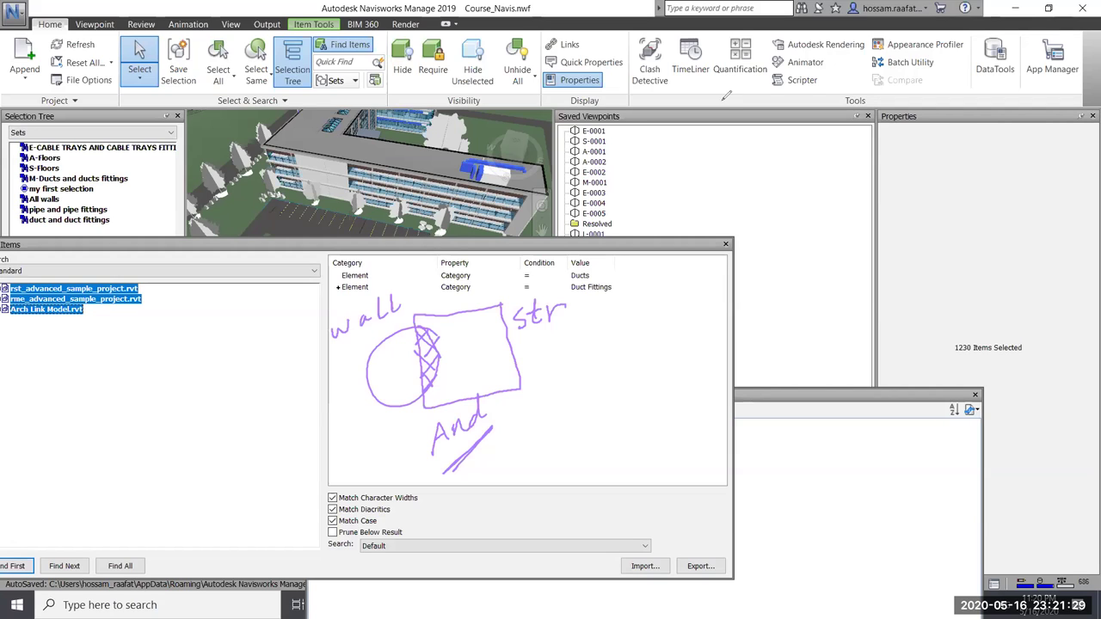
{"action": "key", "text": "e"}
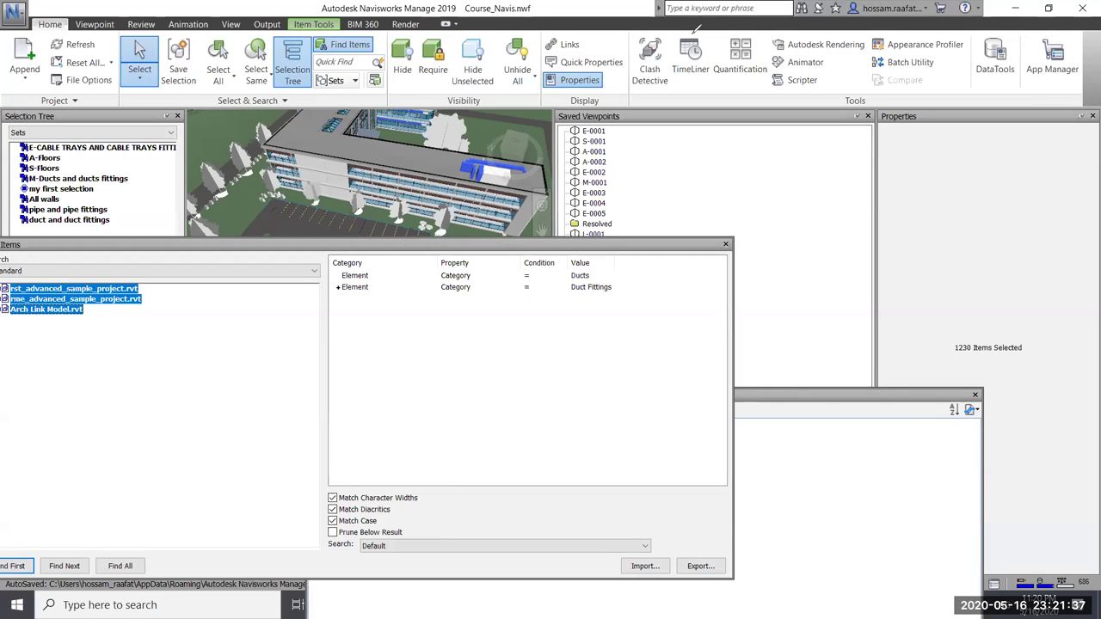
Change the first Find Items condition's value from Ducts to Walls and select a floor slab.
{"action": "left_click", "coordinate": [462, 248]}
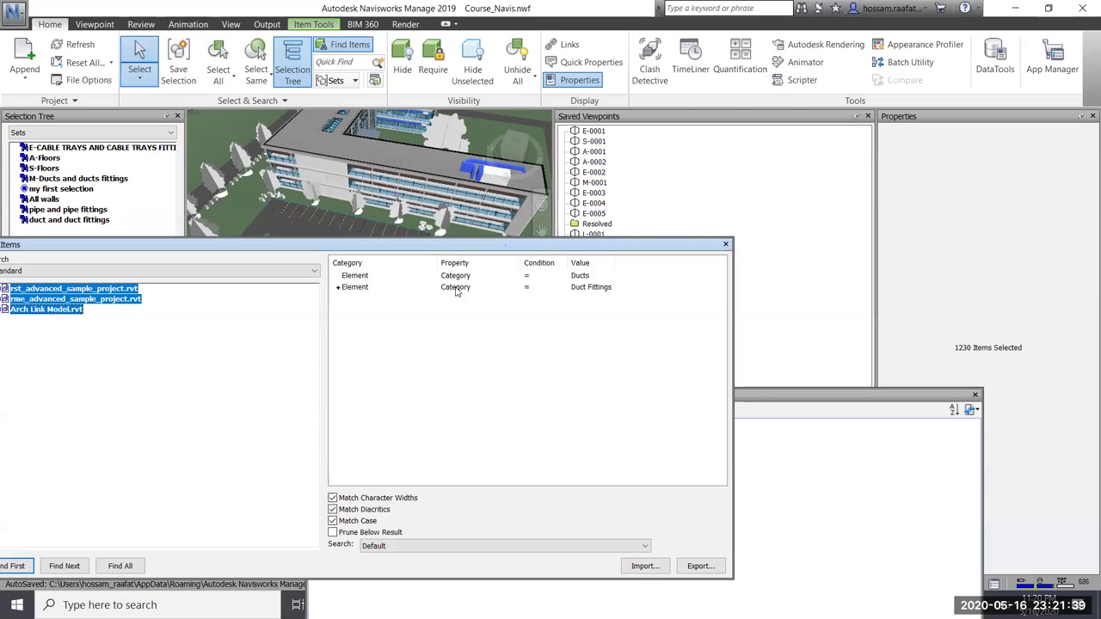
{"action": "left_click", "coordinate": [607, 277]}
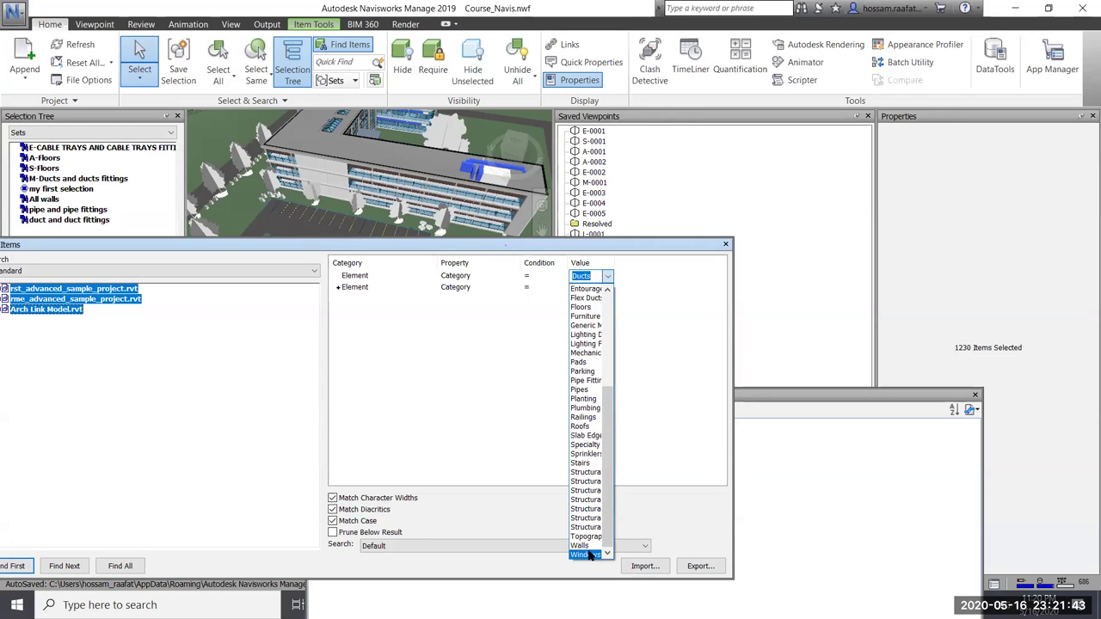
{"action": "left_click", "coordinate": [589, 548]}
{"action": "left_click", "coordinate": [375, 291]}
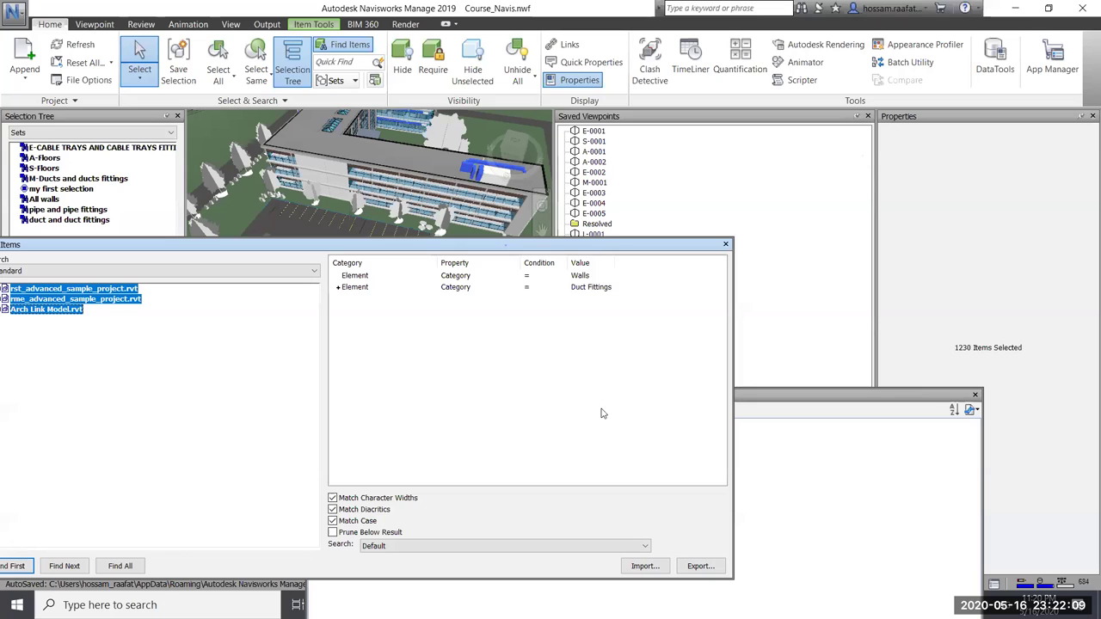
{"action": "left_click", "coordinate": [339, 176]}
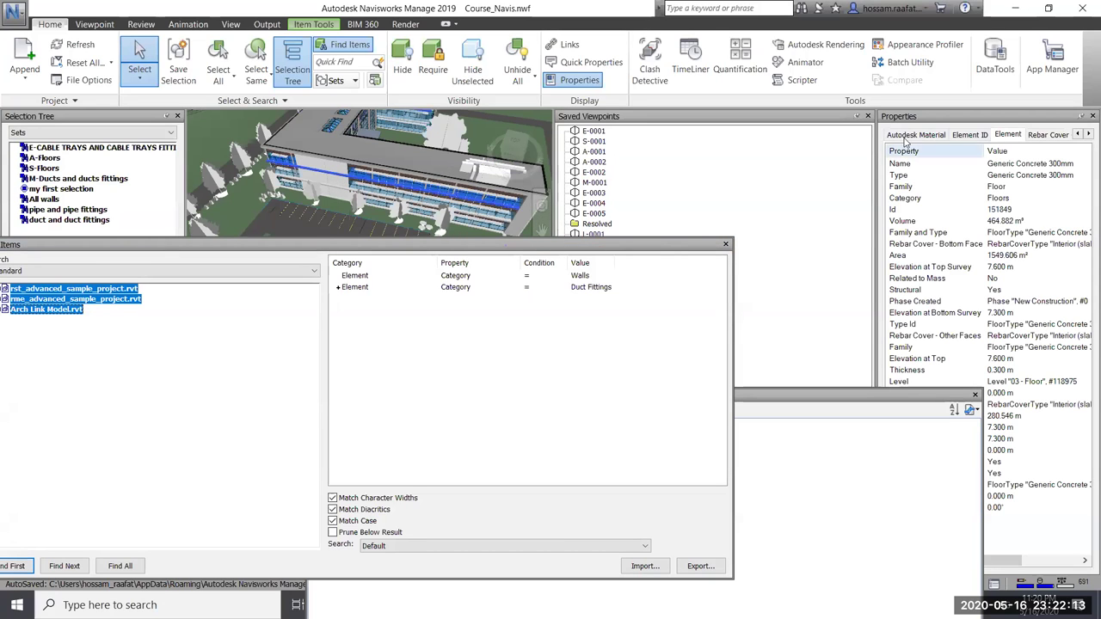
Show the slab's Item properties, including its source file, and open the second condition's category choices.
{"action": "left_click", "coordinate": [1077, 134]}
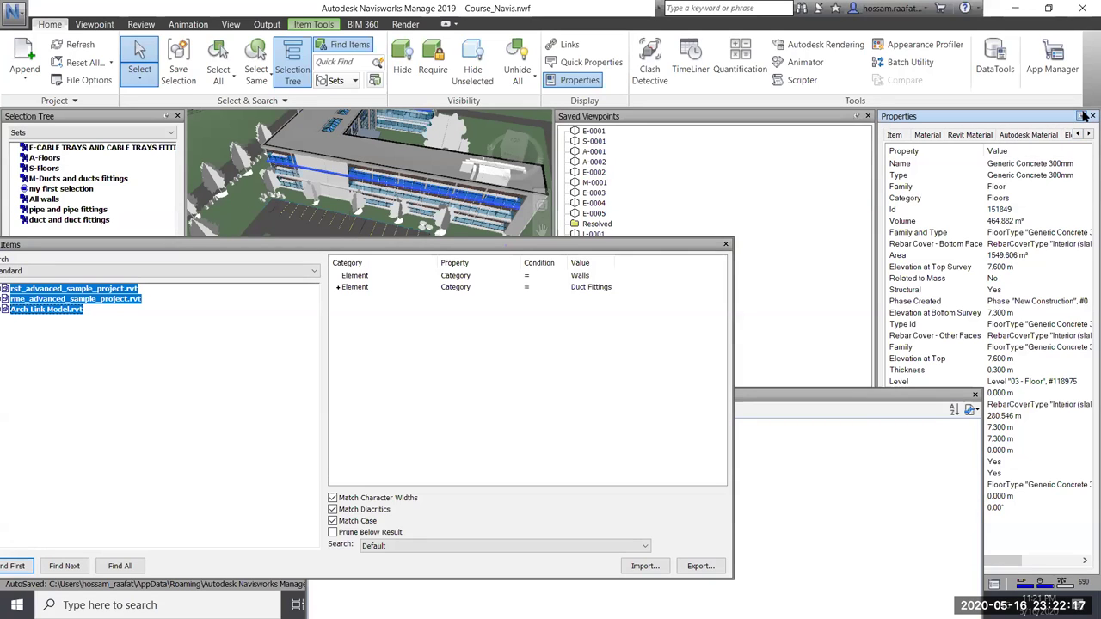
{"action": "left_click", "coordinate": [895, 138]}
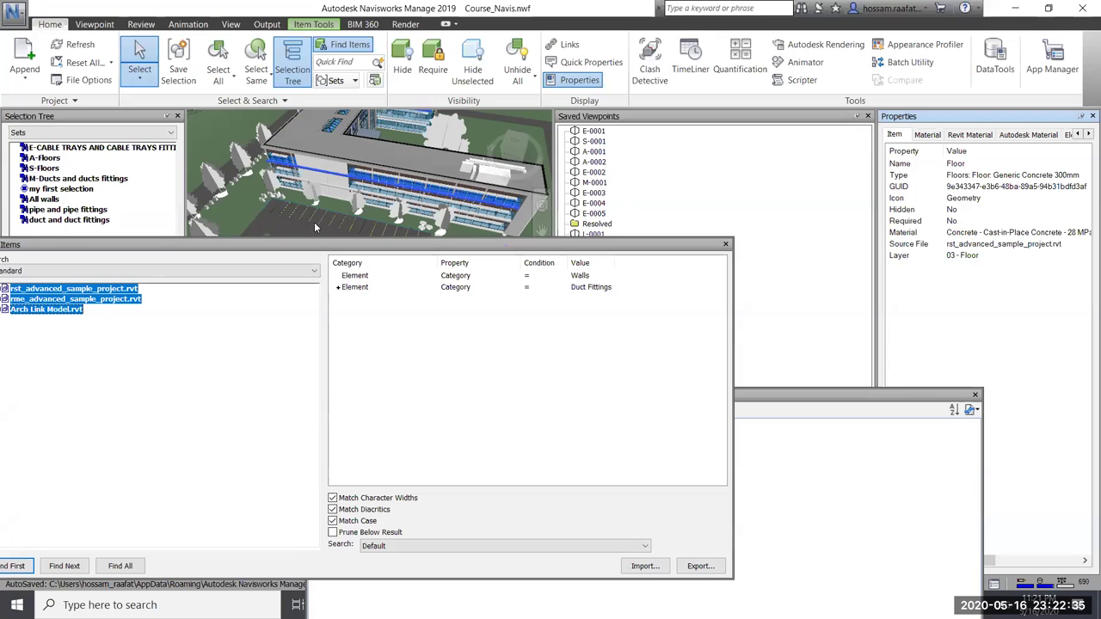
{"action": "left_click", "coordinate": [362, 288]}
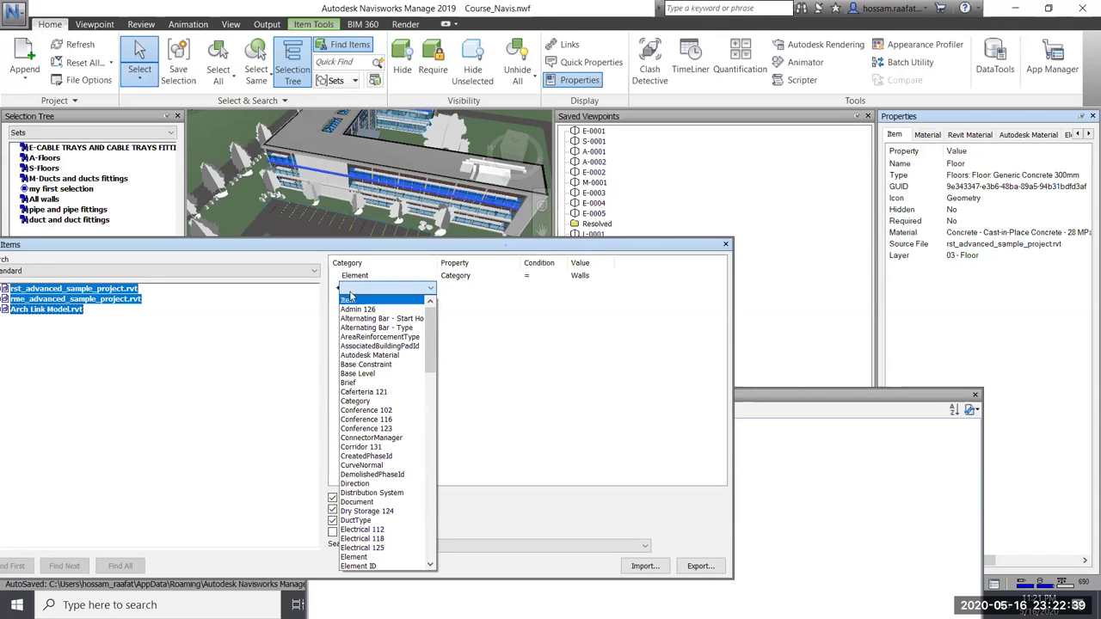
Set the second condition to Item Source File Name Contains, with Or Condition switched off.
{"action": "left_click", "coordinate": [349, 299]}
{"action": "left_click", "coordinate": [481, 296]}
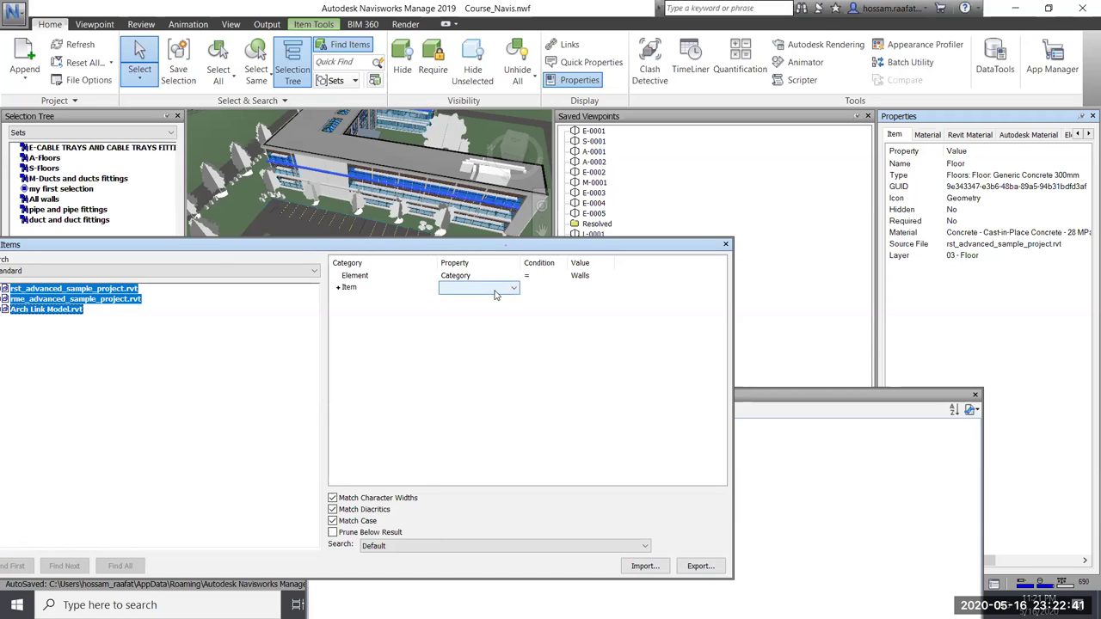
{"action": "left_click", "coordinate": [493, 294]}
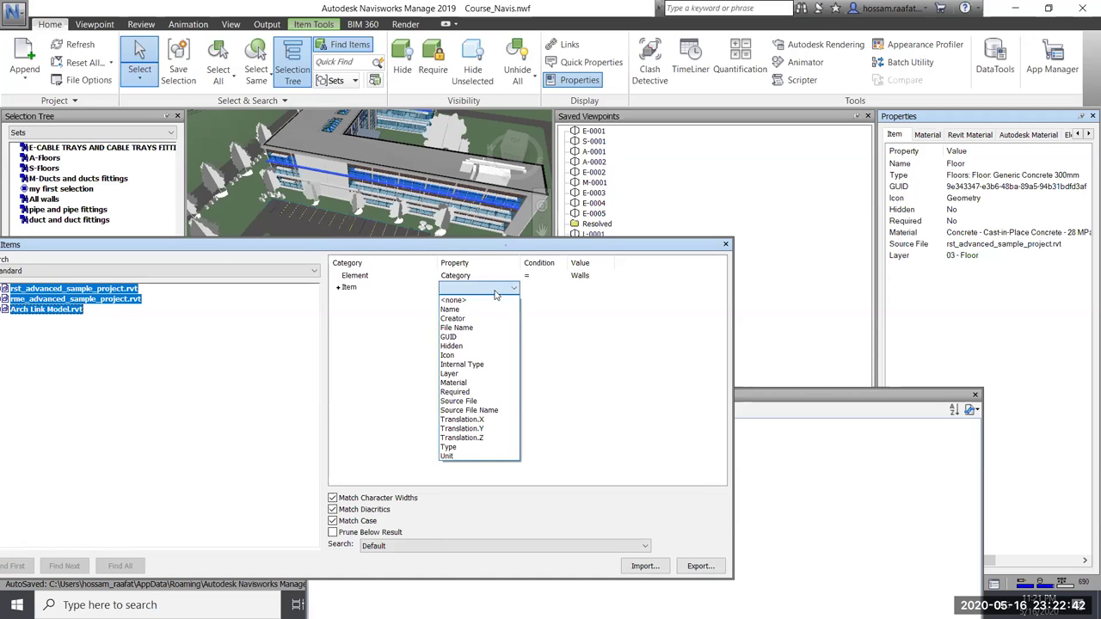
{"action": "left_click", "coordinate": [475, 411]}
{"action": "left_click", "coordinate": [555, 289]}
{"action": "left_click", "coordinate": [554, 290]}
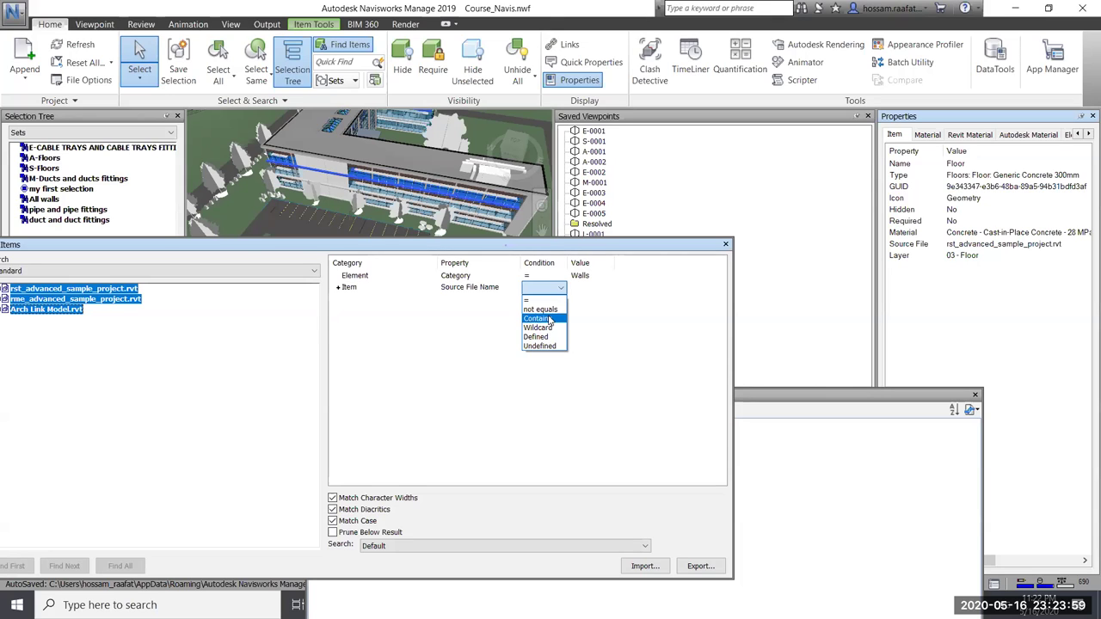
{"action": "left_click", "coordinate": [550, 320]}
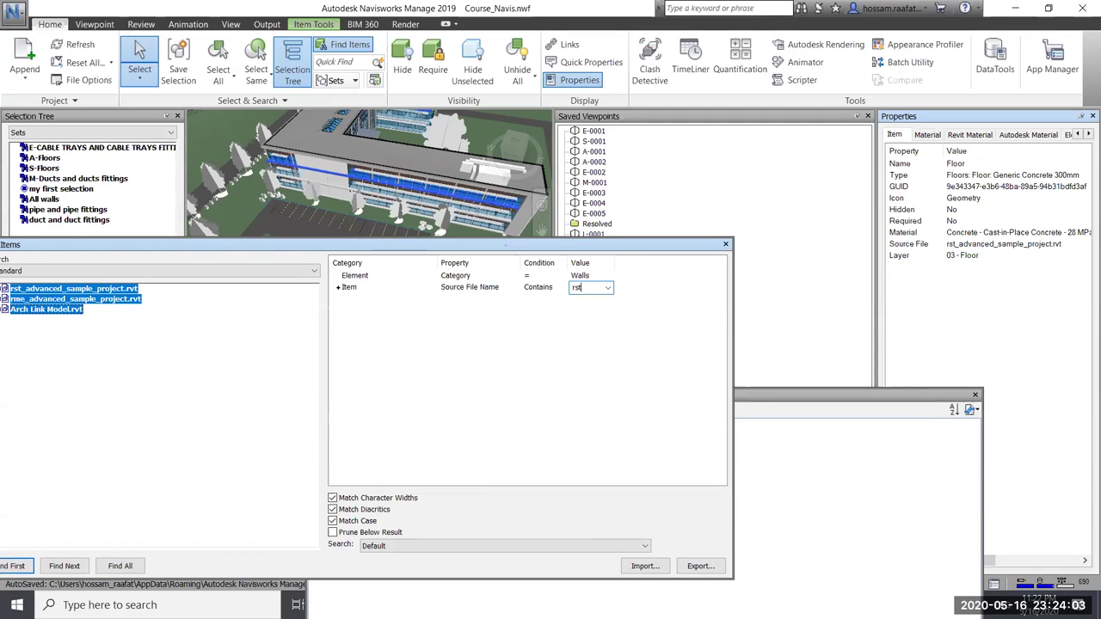
{"action": "right_click", "coordinate": [348, 288]}
{"action": "left_click", "coordinate": [393, 396]}
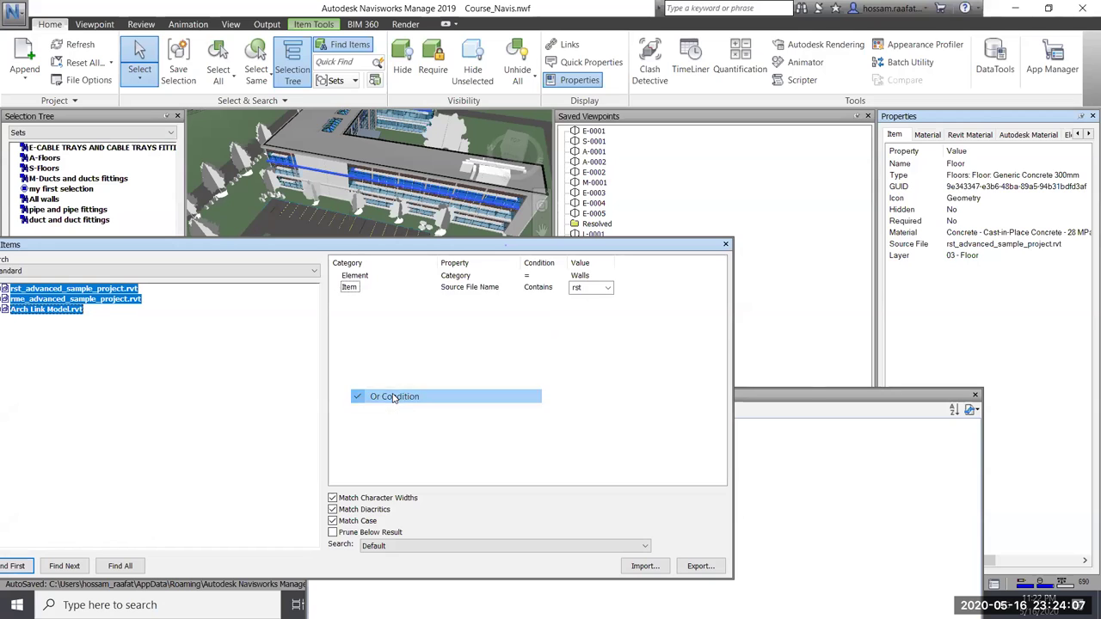
After an empty search, reset the Item condition to Source File Contains 'rst'.
{"action": "left_click", "coordinate": [121, 566]}
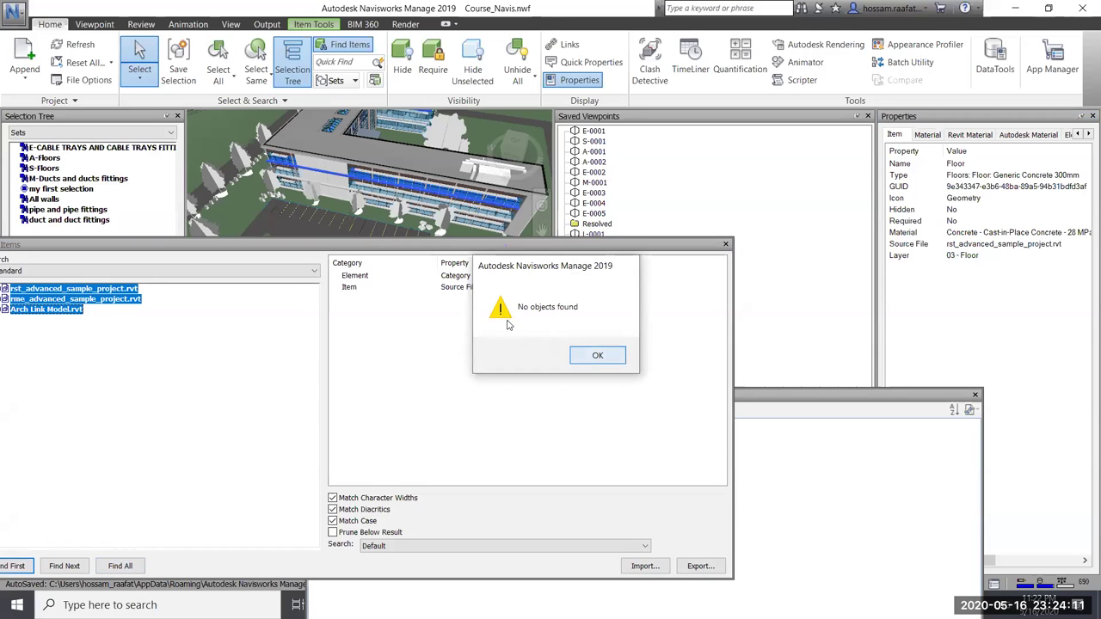
{"action": "left_click", "coordinate": [597, 356]}
{"action": "left_click", "coordinate": [469, 288]}
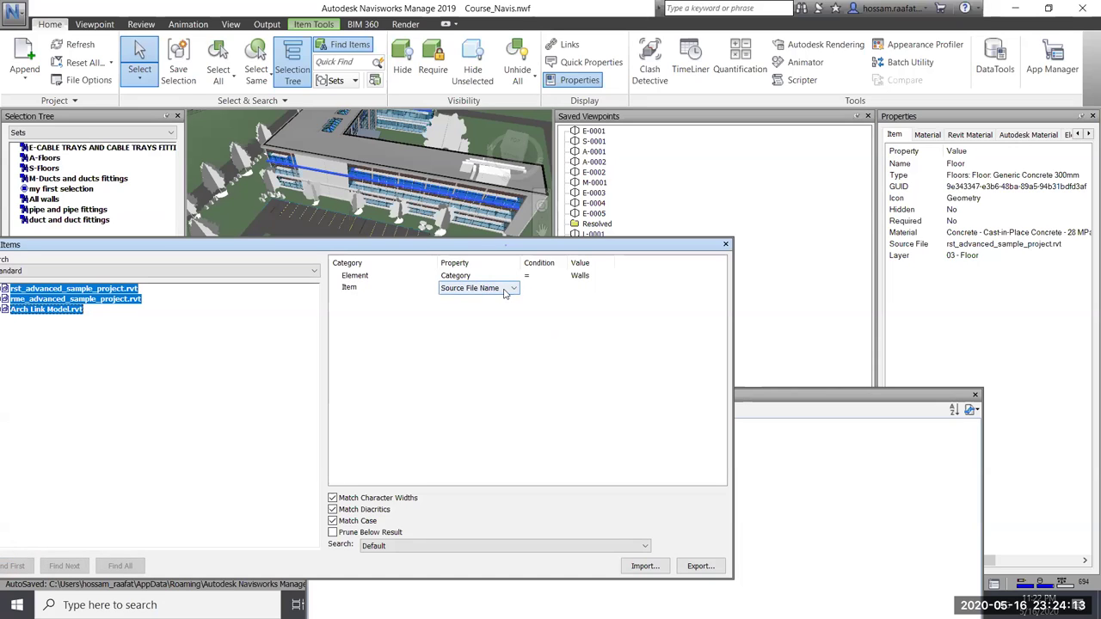
{"action": "left_click", "coordinate": [514, 288]}
{"action": "left_click", "coordinate": [458, 401]}
{"action": "left_click", "coordinate": [539, 288]}
{"action": "left_click", "coordinate": [541, 289]}
{"action": "left_click", "coordinate": [551, 320]}
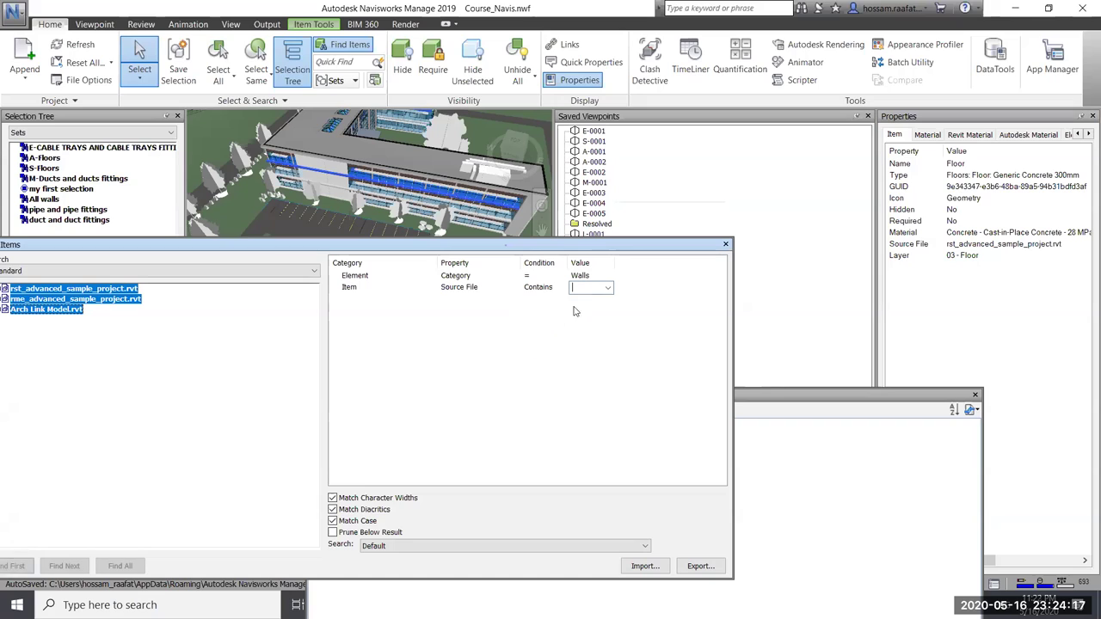
{"action": "type", "text": "st"}
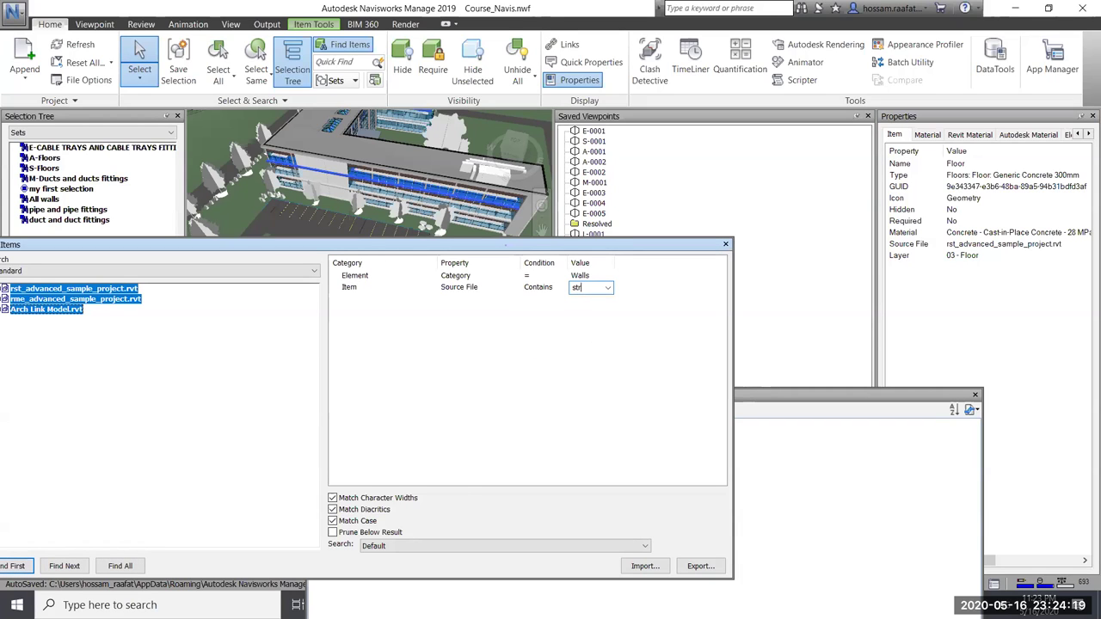
{"action": "type", "text": "r"}
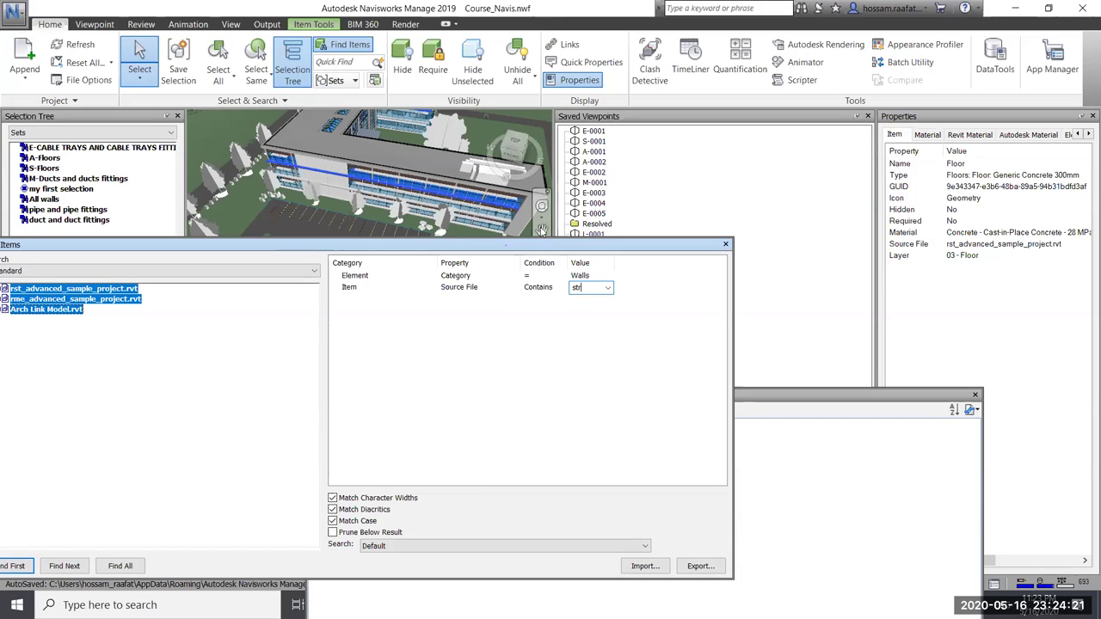
{"action": "key", "text": "BackSpace"}
{"action": "key", "text": "BackSpace"}
{"action": "key", "text": "BackSpace"}
{"action": "type", "text": "rst"}
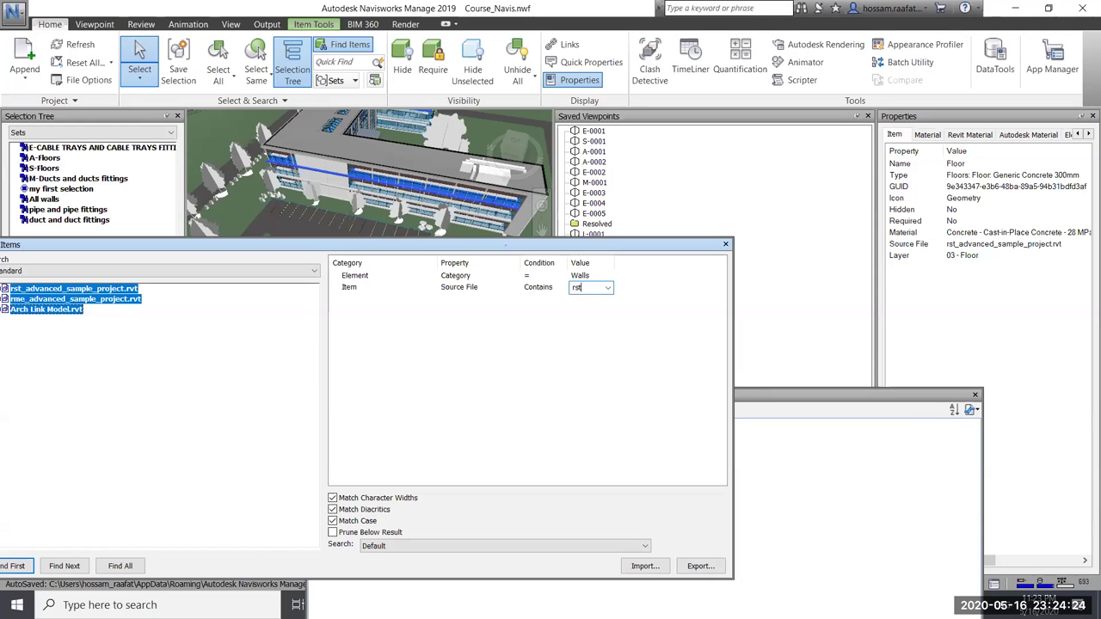
Find the 6 rst walls, view them isolated, then show the whole building again.
{"action": "left_click", "coordinate": [111, 571]}
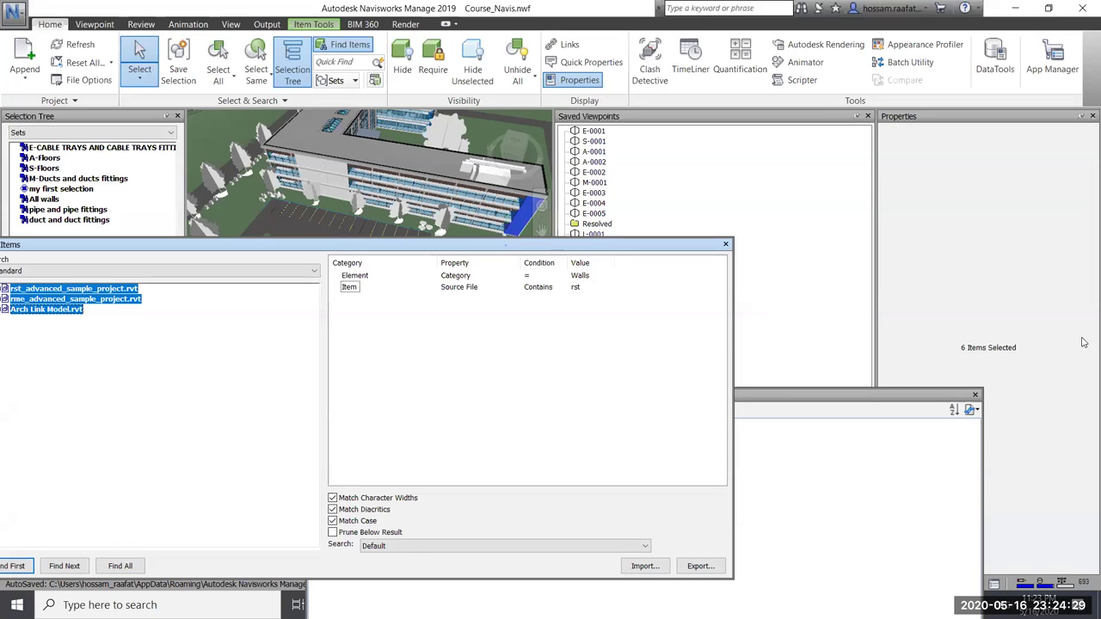
{"action": "left_click", "coordinate": [480, 78]}
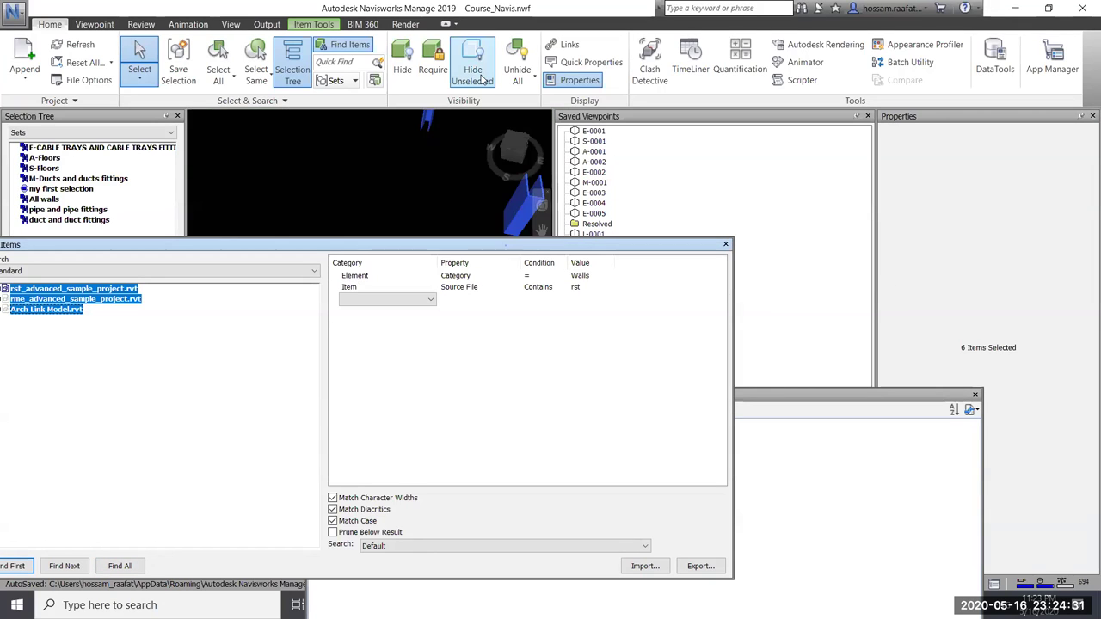
{"action": "middle_click_drag", "start_coordinate": [397, 143], "coordinate": [329, 119]}
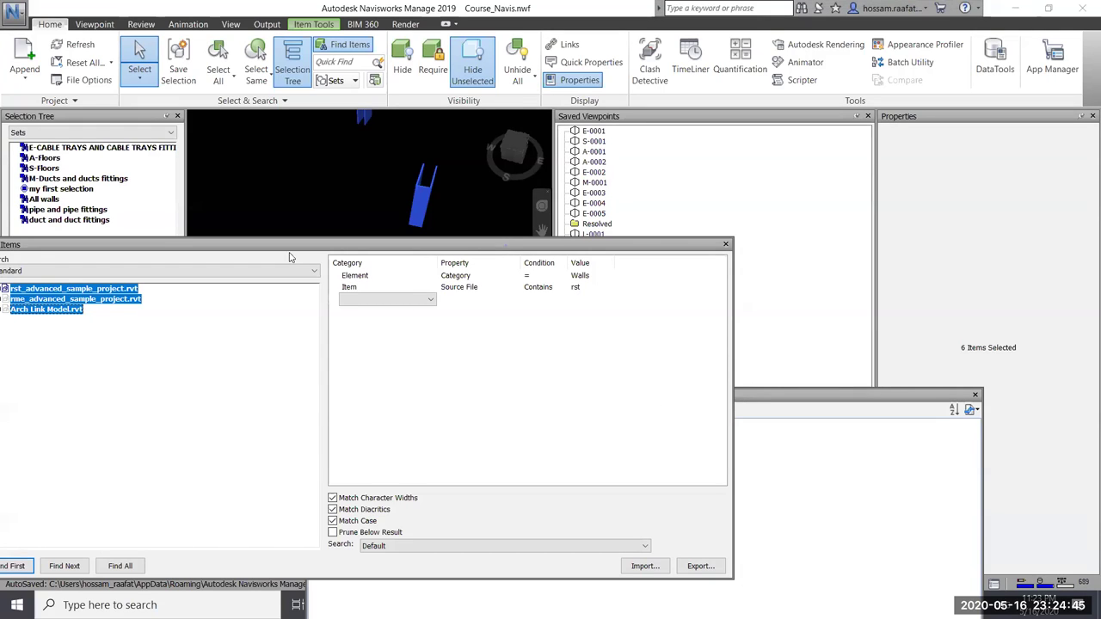
{"action": "left_click", "coordinate": [737, 578]}
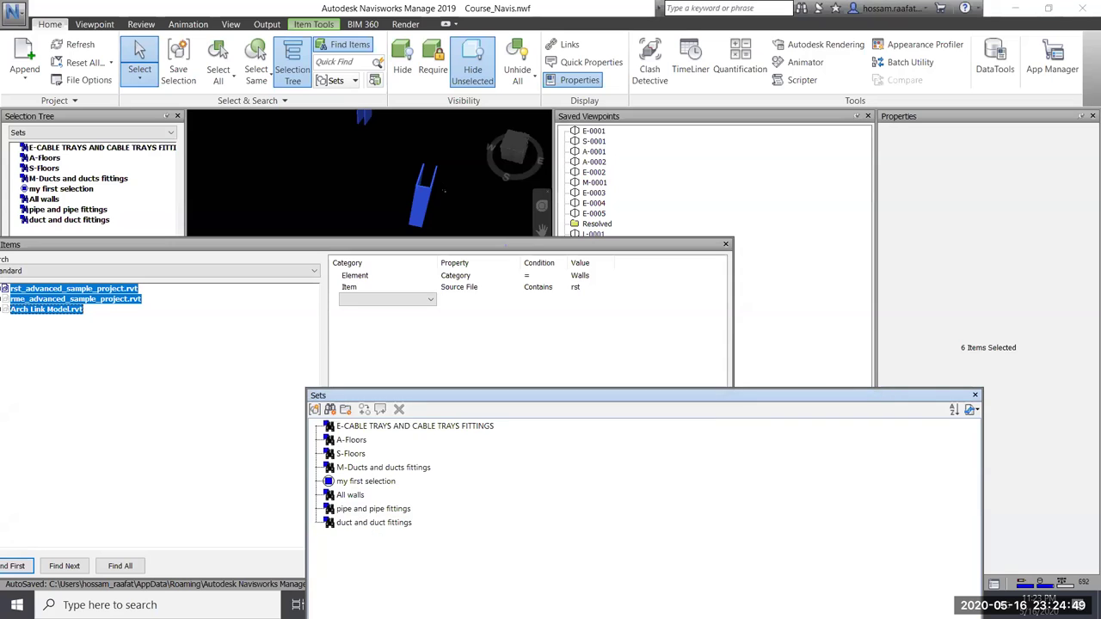
{"action": "left_click", "coordinate": [468, 53]}
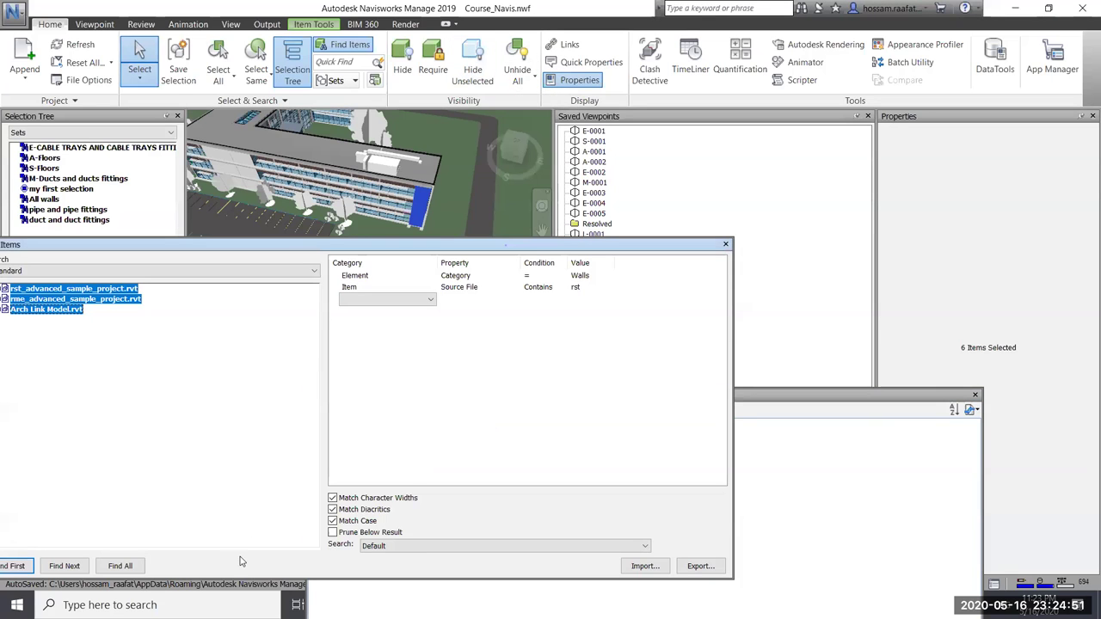
{"action": "left_click", "coordinate": [878, 402]}
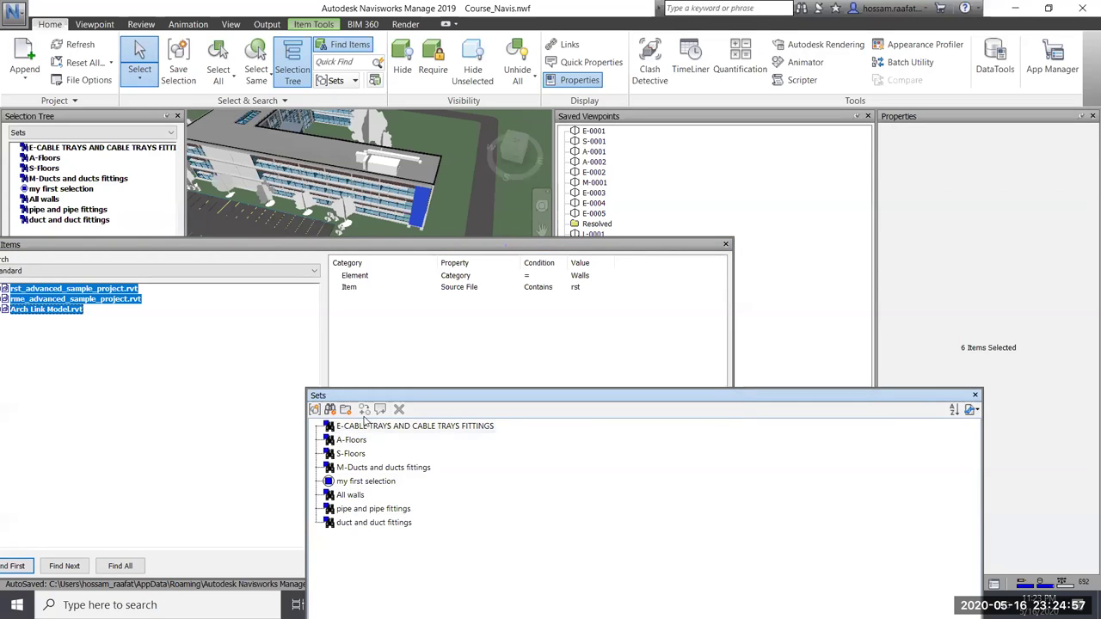
Save the walls search as a new set named 'str walls'.
{"action": "left_click", "coordinate": [331, 410]}
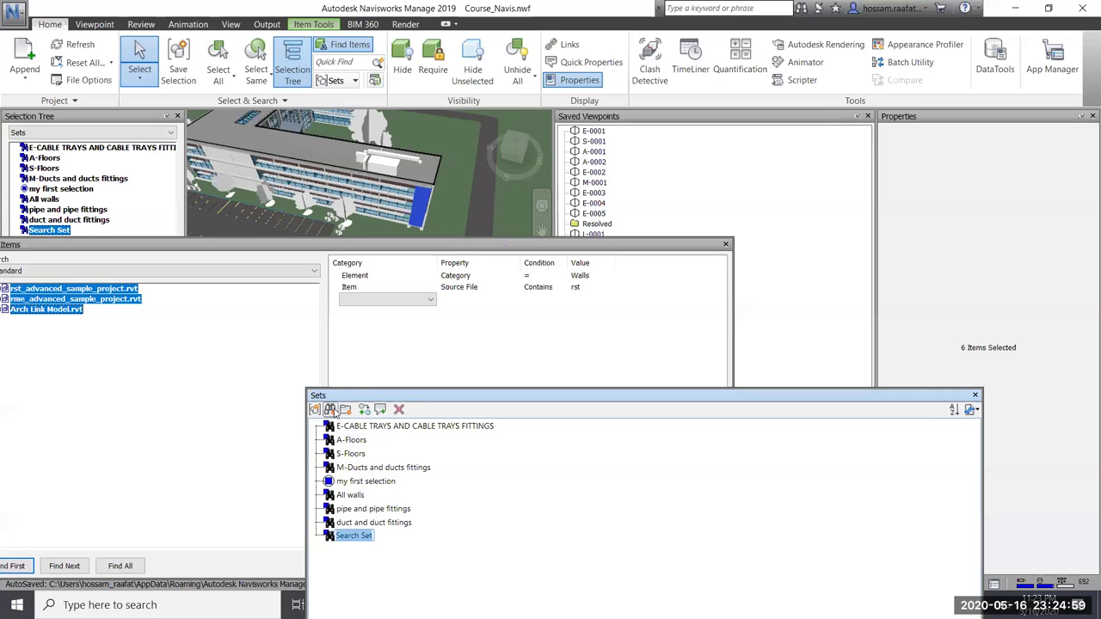
{"action": "type", "text": "str walls"}
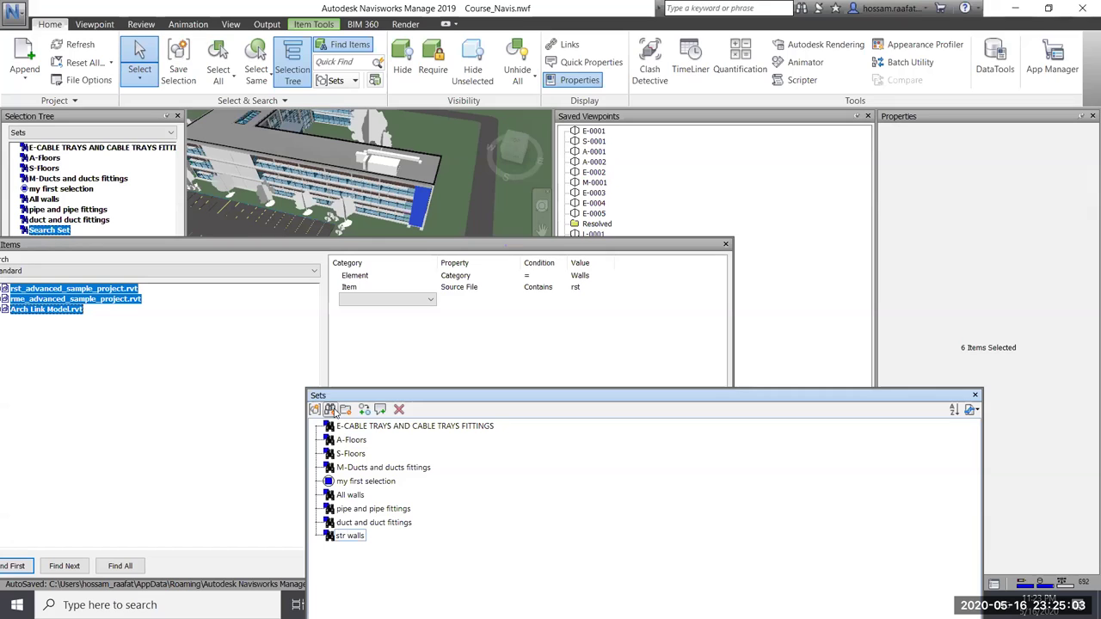
{"action": "left_click", "coordinate": [535, 400]}
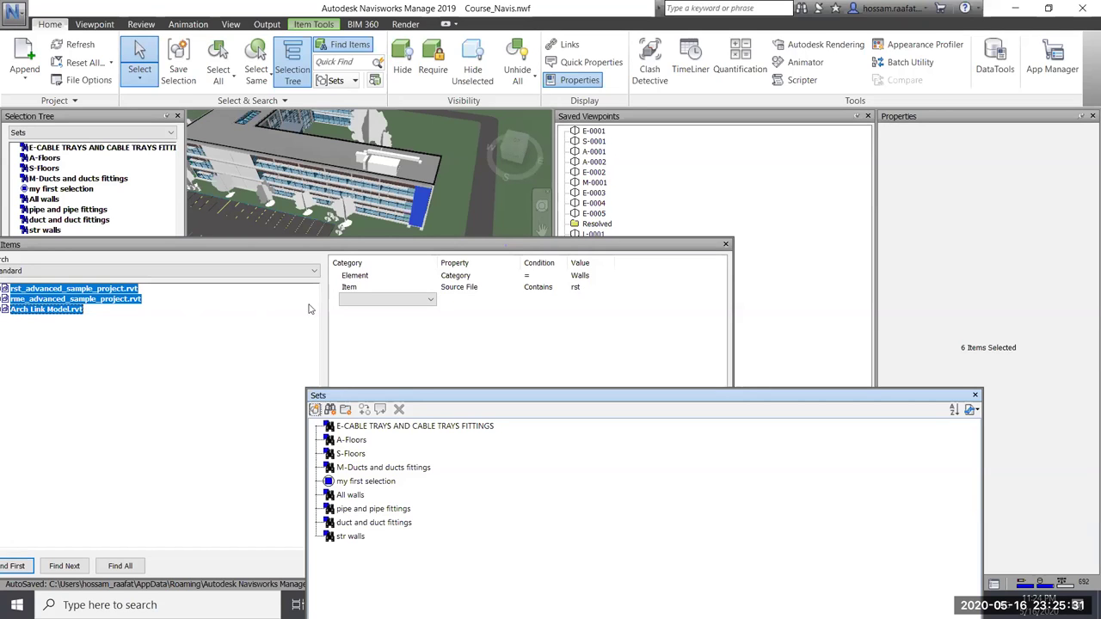
Change the source-file value to 'Arc', negate the condition, and rerun Find All.
{"action": "left_click", "coordinate": [585, 289]}
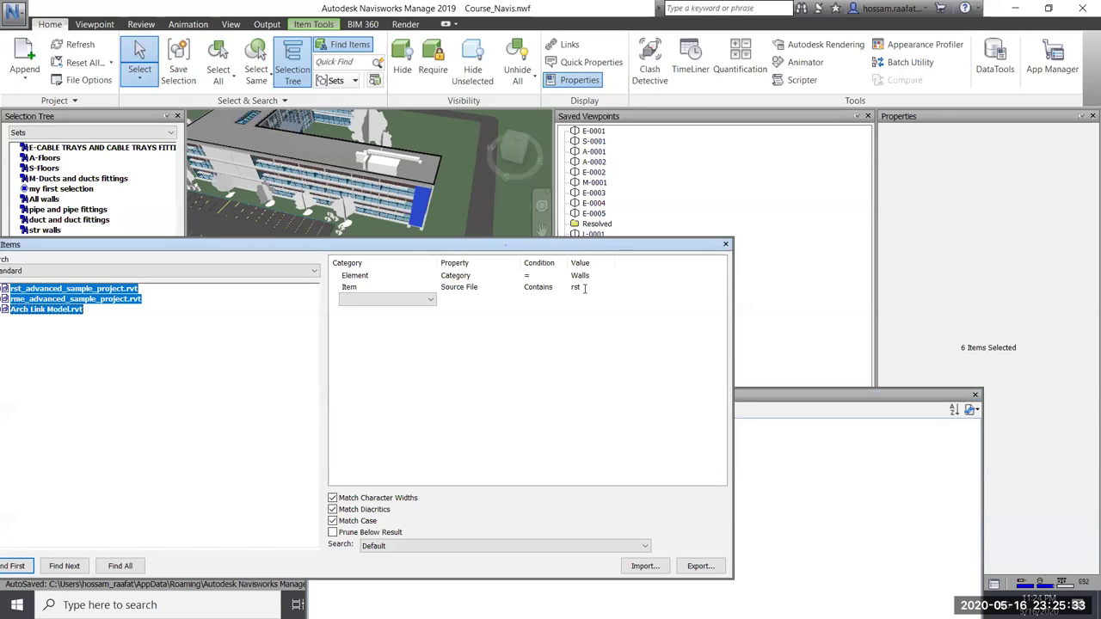
{"action": "left_click", "coordinate": [586, 289]}
{"action": "type", "text": "Arc"}
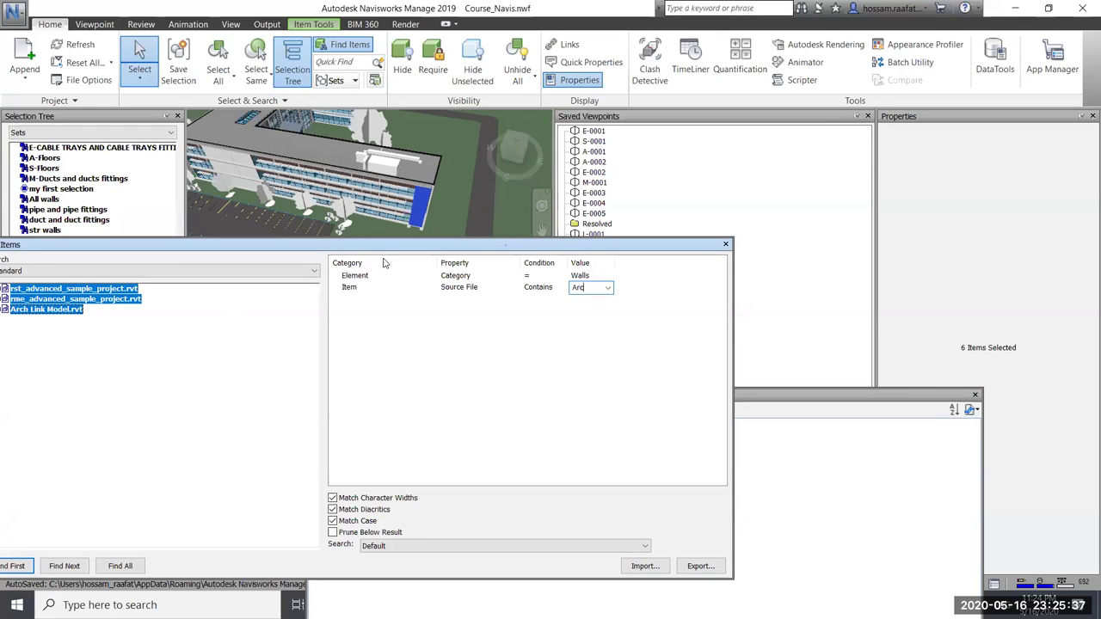
{"action": "right_click", "coordinate": [348, 289]}
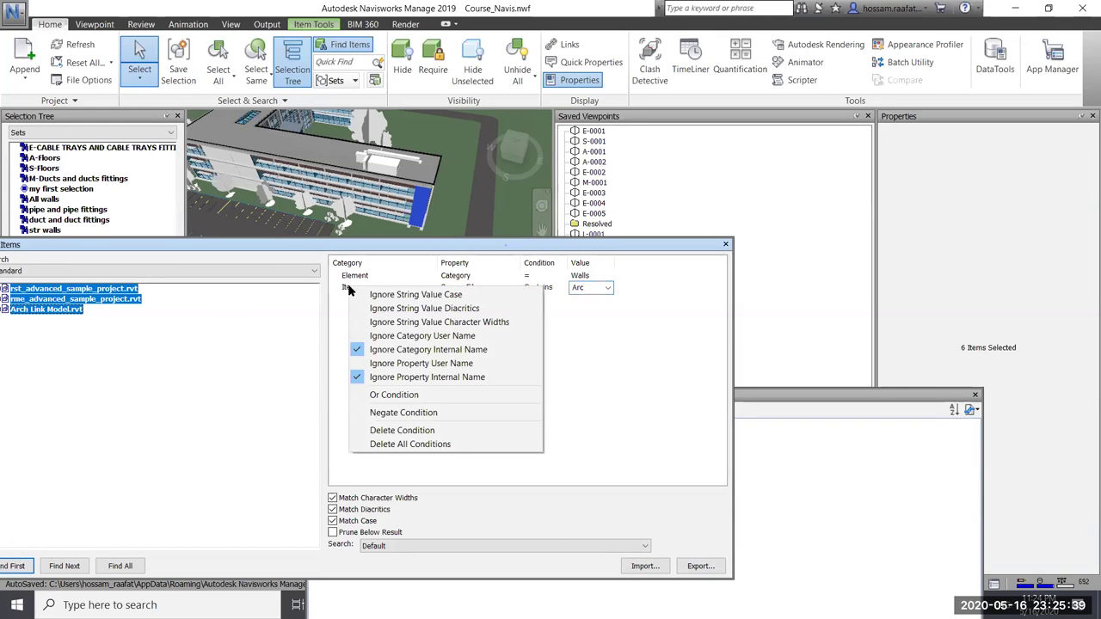
{"action": "left_click", "coordinate": [385, 413]}
{"action": "left_click", "coordinate": [121, 565]}
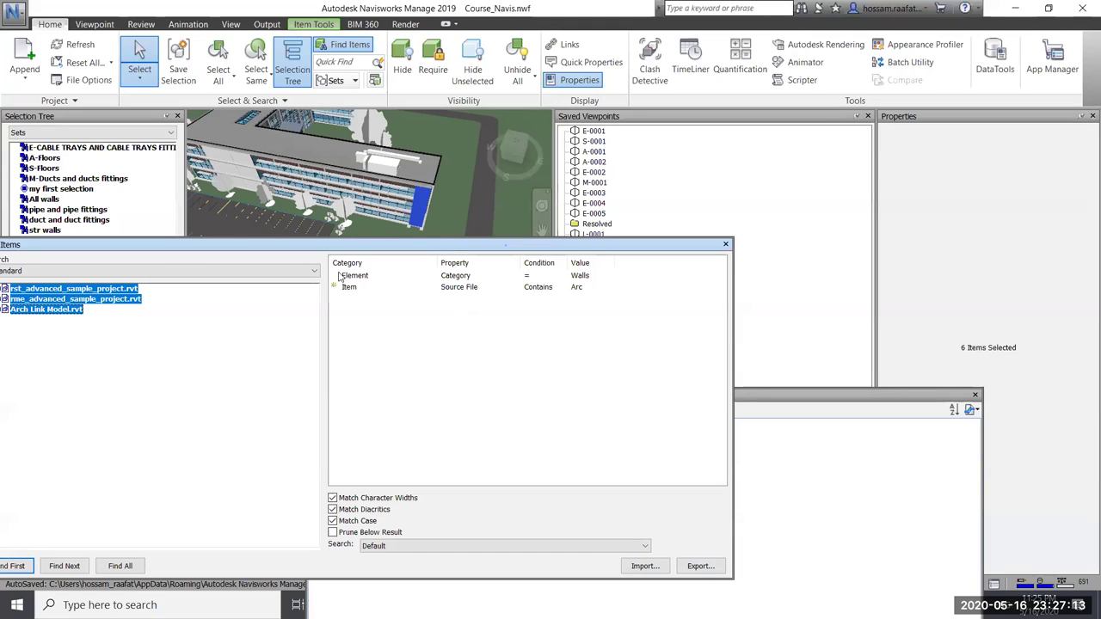
Change the first condition's category value from Walls to Ducts.
{"action": "left_click", "coordinate": [605, 277]}
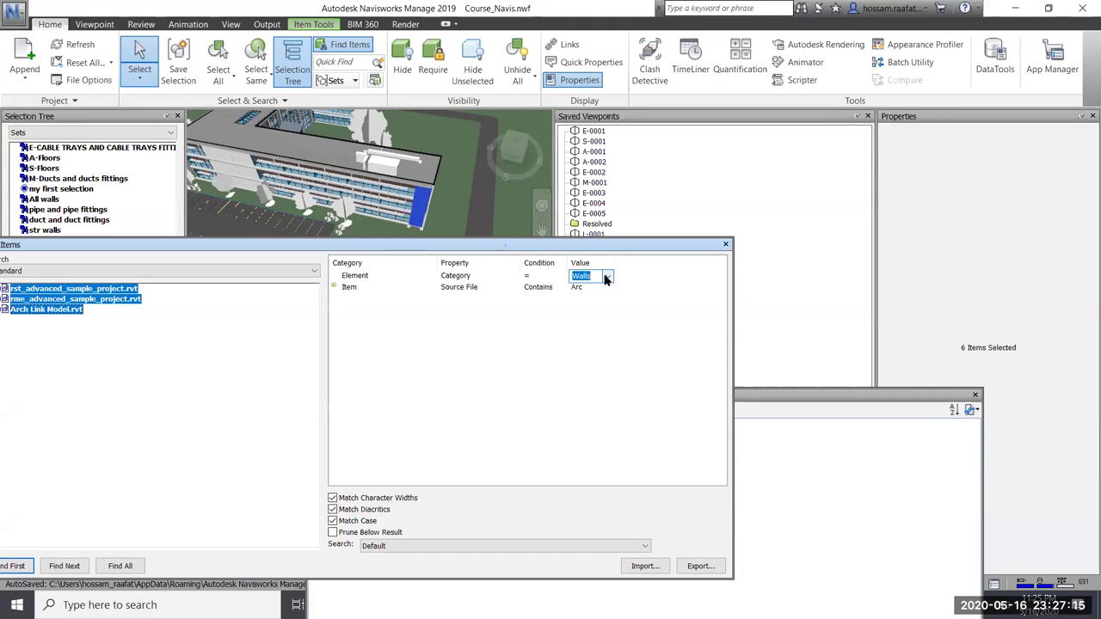
{"action": "left_click", "coordinate": [607, 276]}
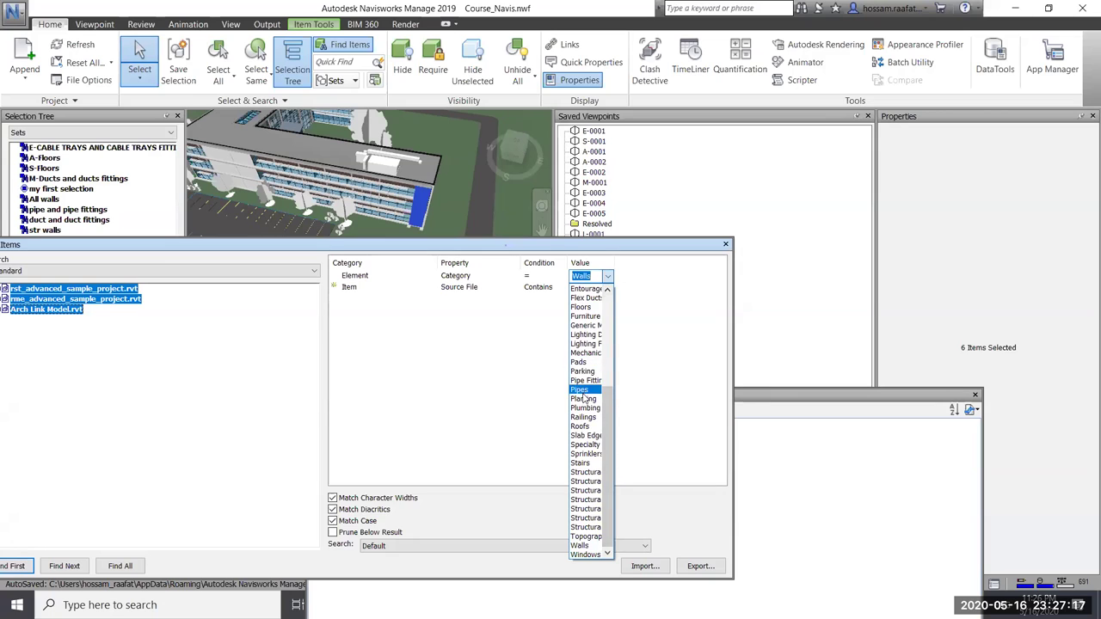
{"action": "scroll", "coordinate": [585, 387], "scroll_direction": "up", "scroll_amount": 6}
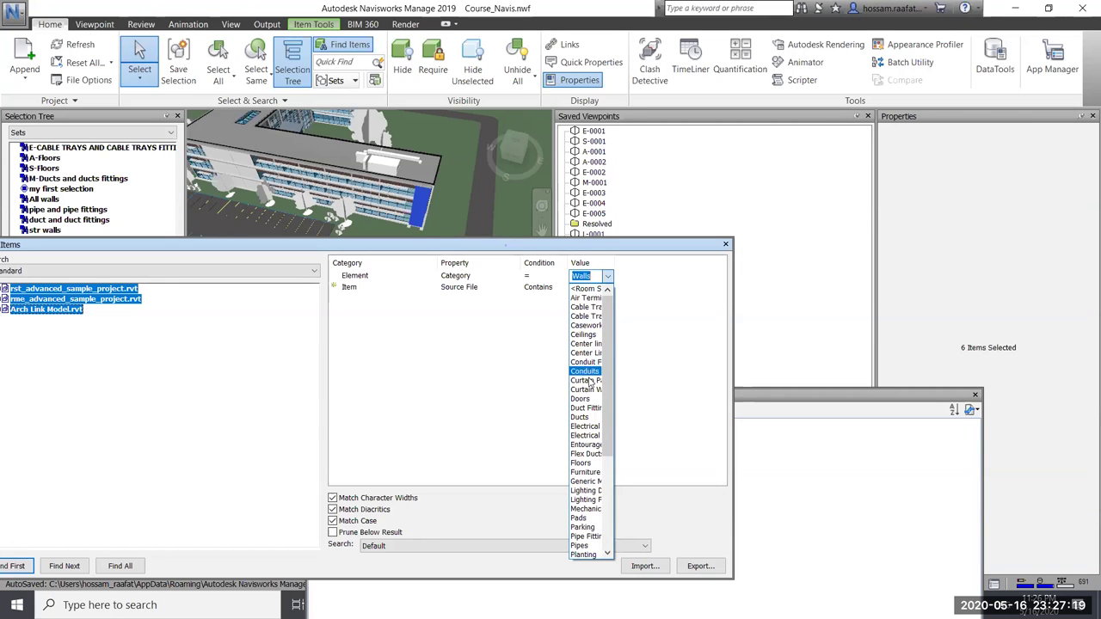
{"action": "left_click", "coordinate": [580, 418]}
{"action": "left_click", "coordinate": [383, 289]}
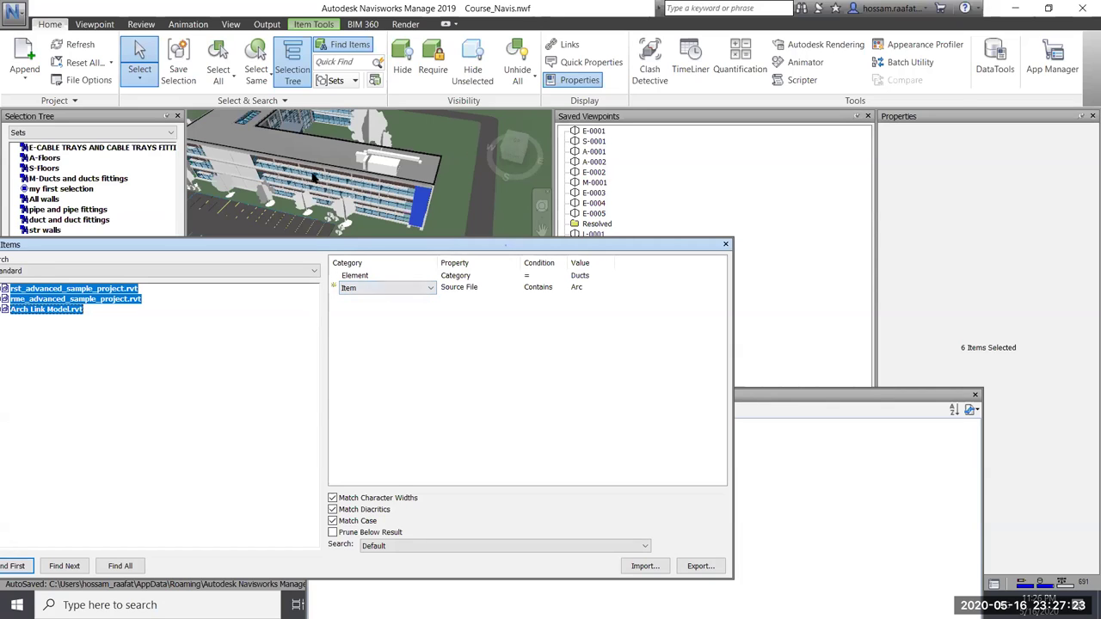
Select a roof duct and view its Element parameters.
{"action": "left_click", "coordinate": [389, 157]}
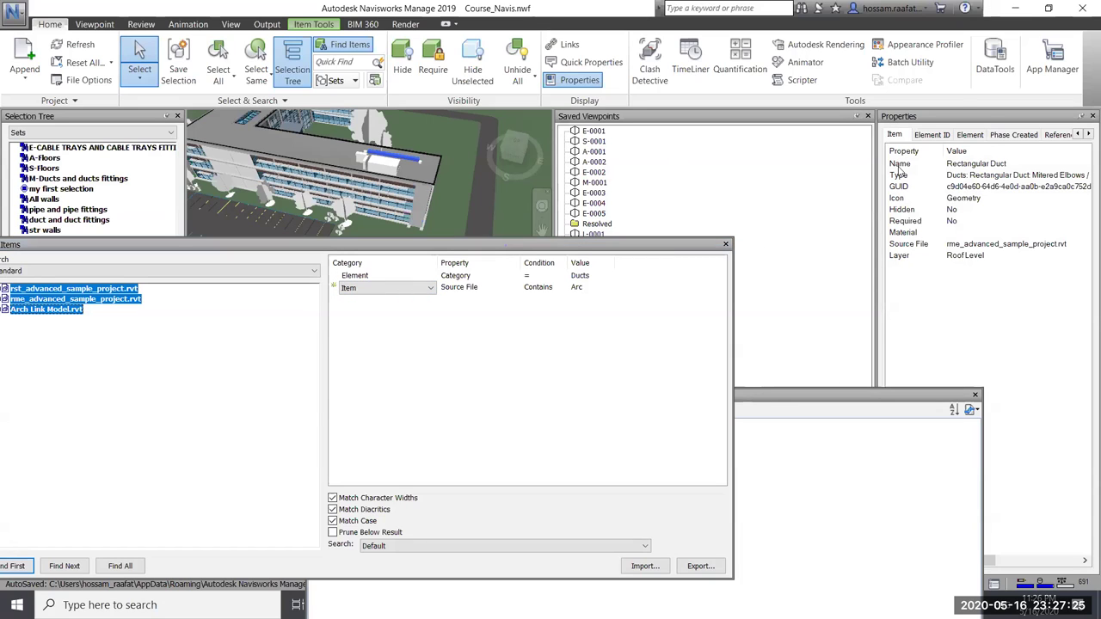
{"action": "left_click", "coordinate": [972, 137]}
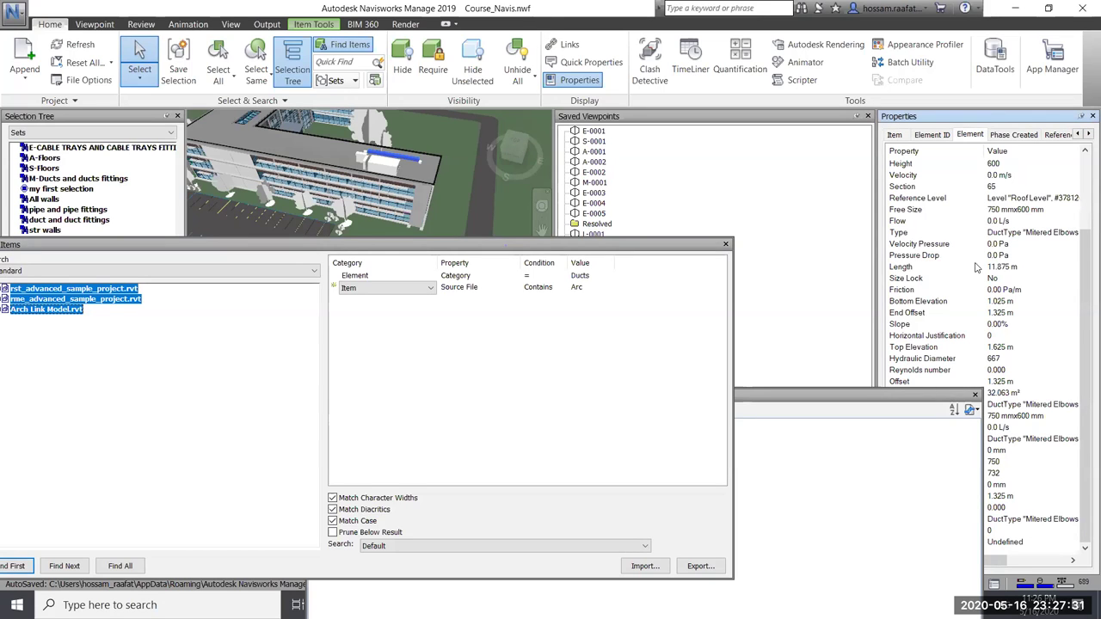
{"action": "left_click_drag", "start_coordinate": [1085, 262], "coordinate": [1084, 171]}
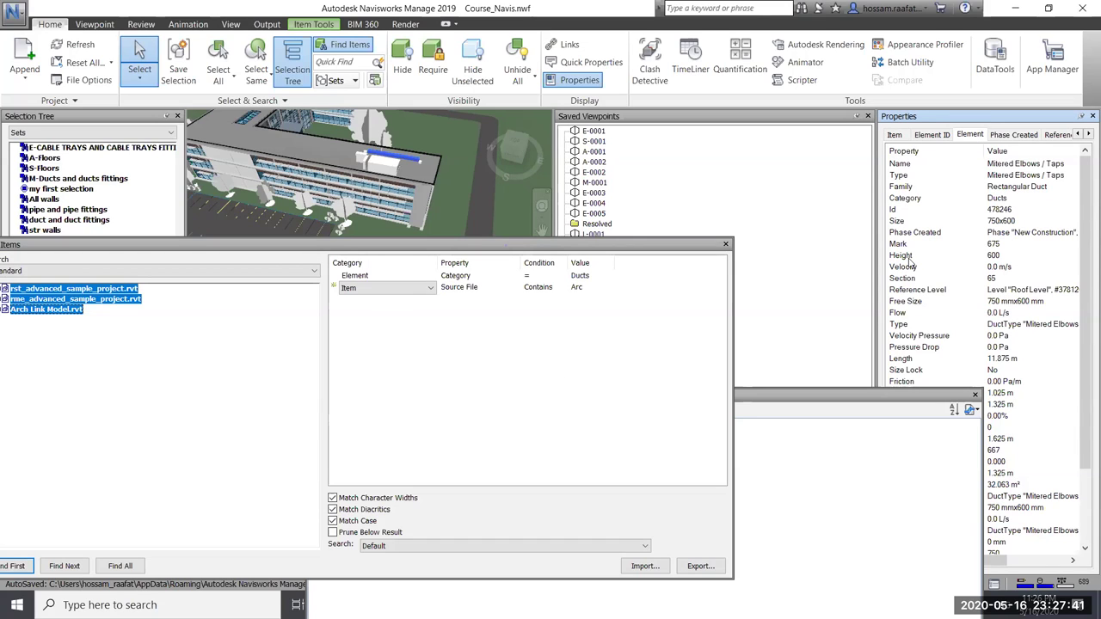
Choose Element as the second condition's category.
{"action": "left_click", "coordinate": [414, 289]}
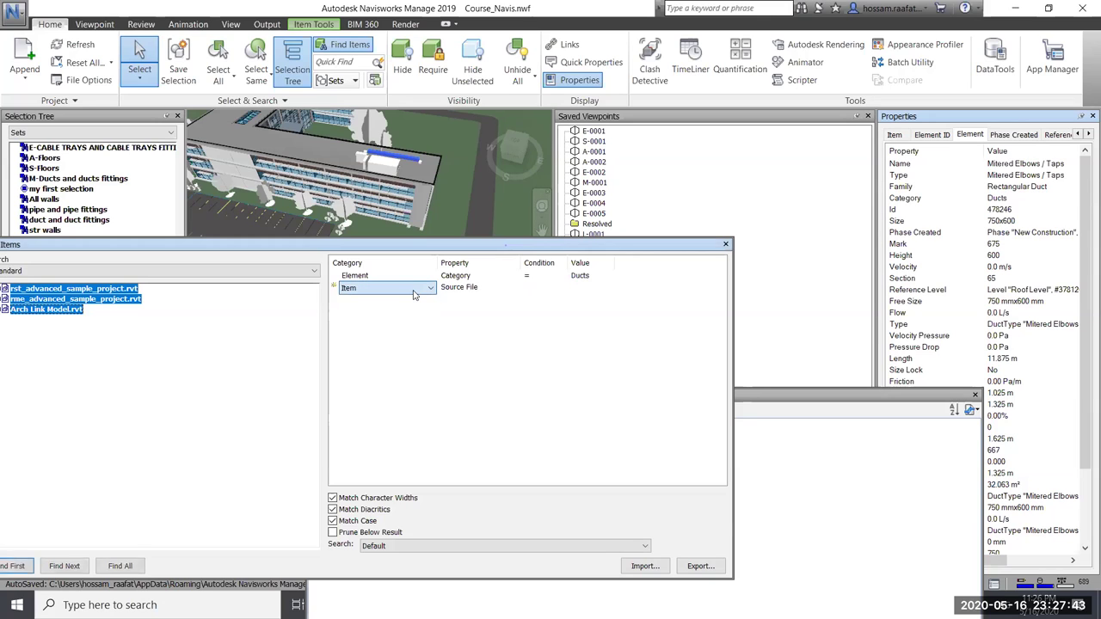
{"action": "left_click", "coordinate": [394, 309]}
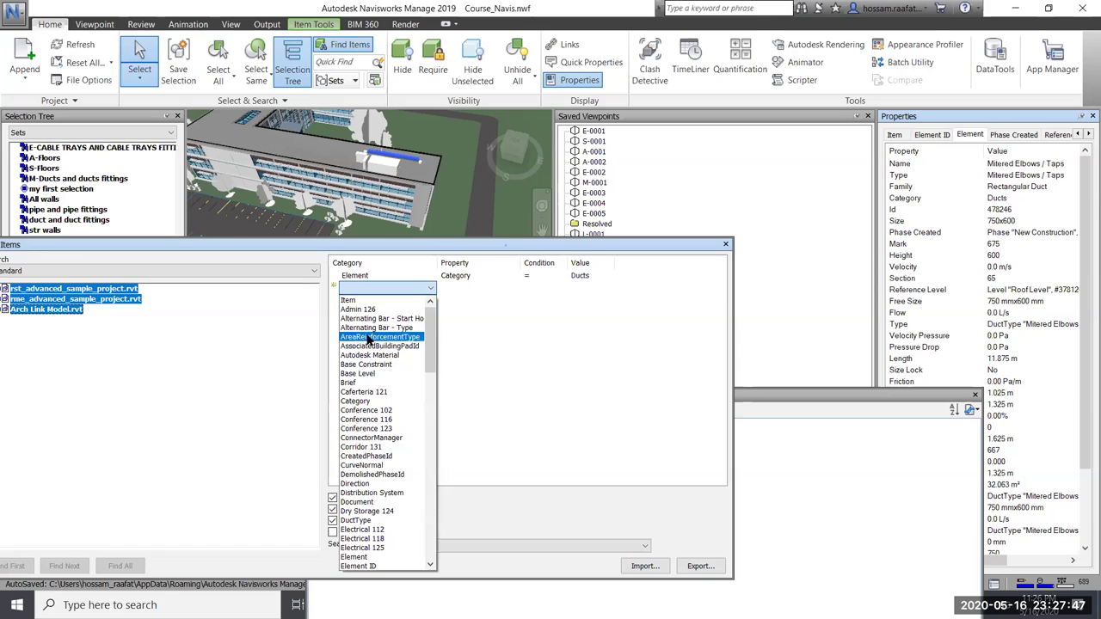
{"action": "scroll", "coordinate": [379, 472], "scroll_direction": "down", "scroll_amount": 1}
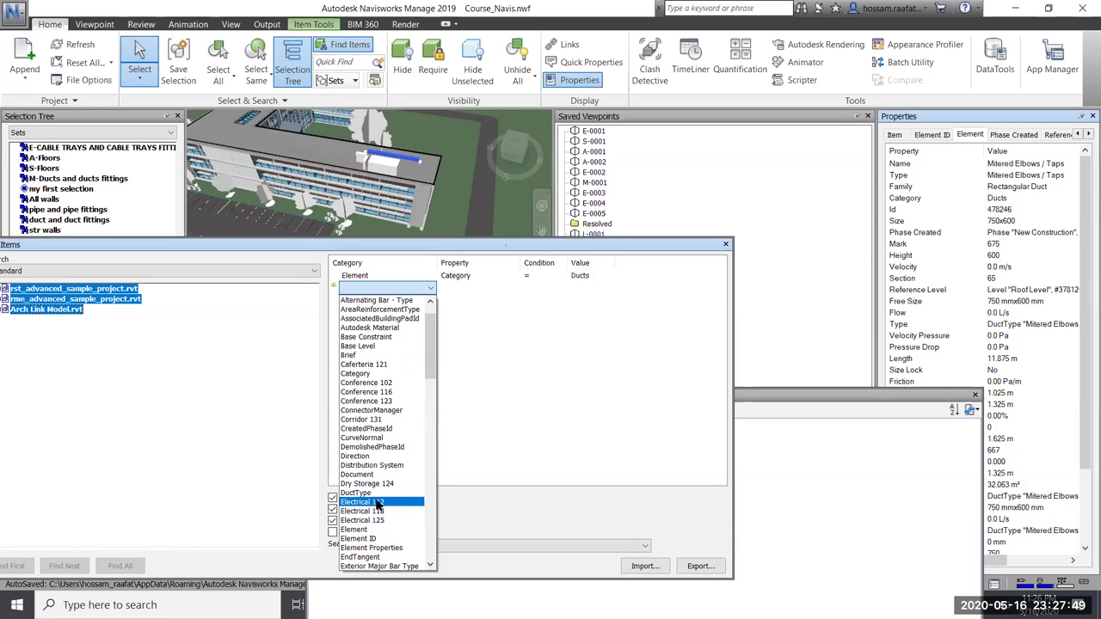
{"action": "left_click", "coordinate": [371, 526]}
Set the second condition's Element property to Height.
{"action": "left_click", "coordinate": [473, 289]}
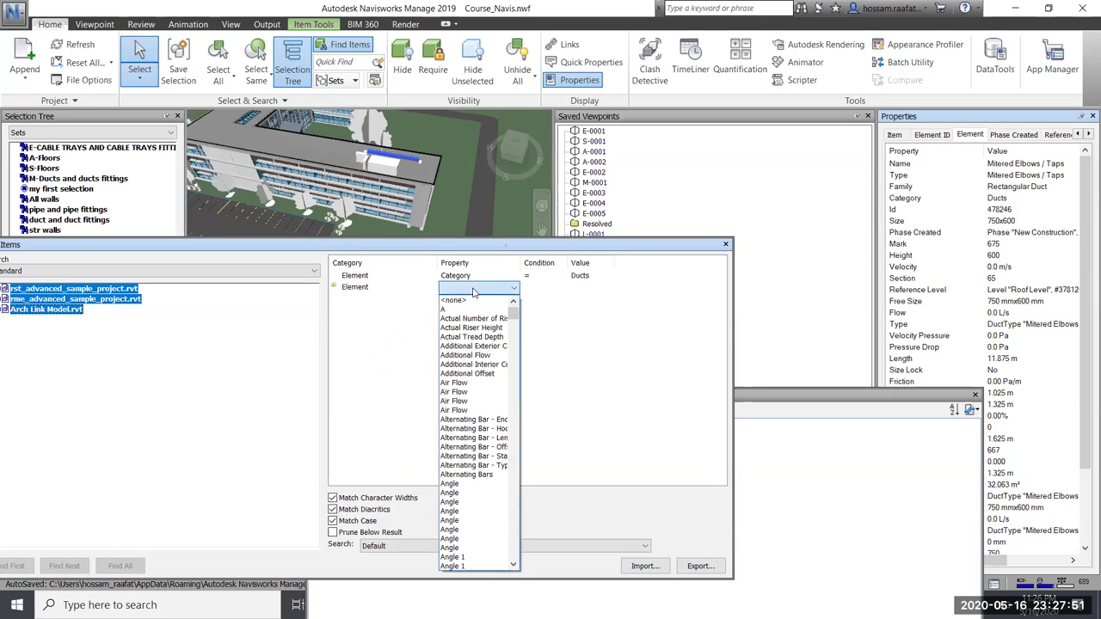
{"action": "scroll", "coordinate": [471, 368], "scroll_direction": "down", "scroll_amount": 5}
{"action": "scroll", "coordinate": [471, 368], "scroll_direction": "down", "scroll_amount": 20}
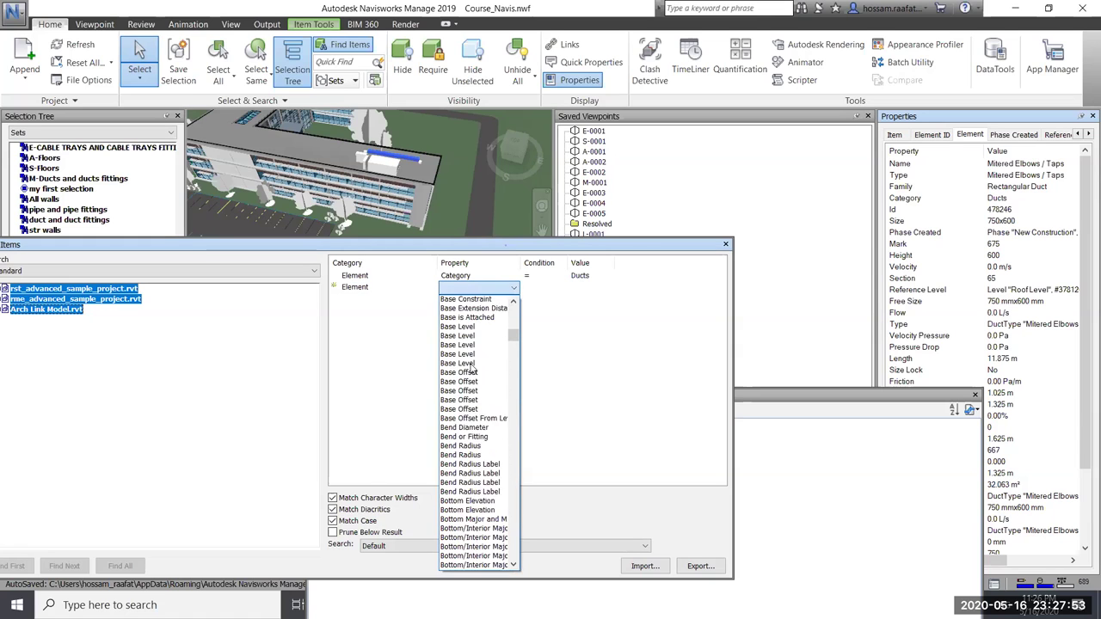
{"action": "scroll", "coordinate": [471, 369], "scroll_direction": "down", "scroll_amount": 15}
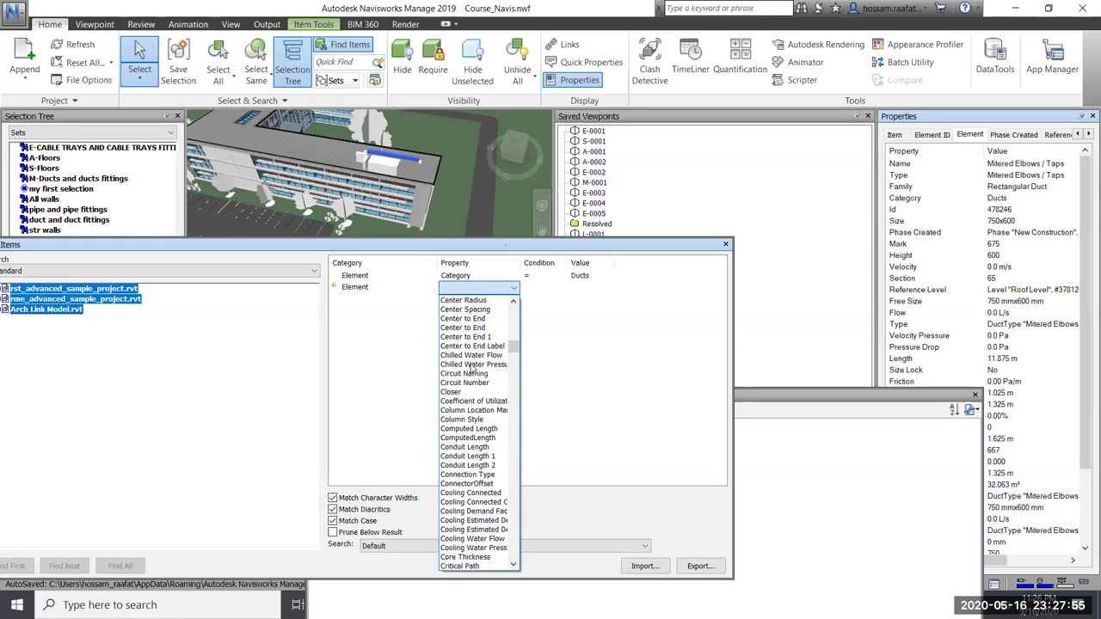
{"action": "scroll", "coordinate": [472, 368], "scroll_direction": "down", "scroll_amount": 15}
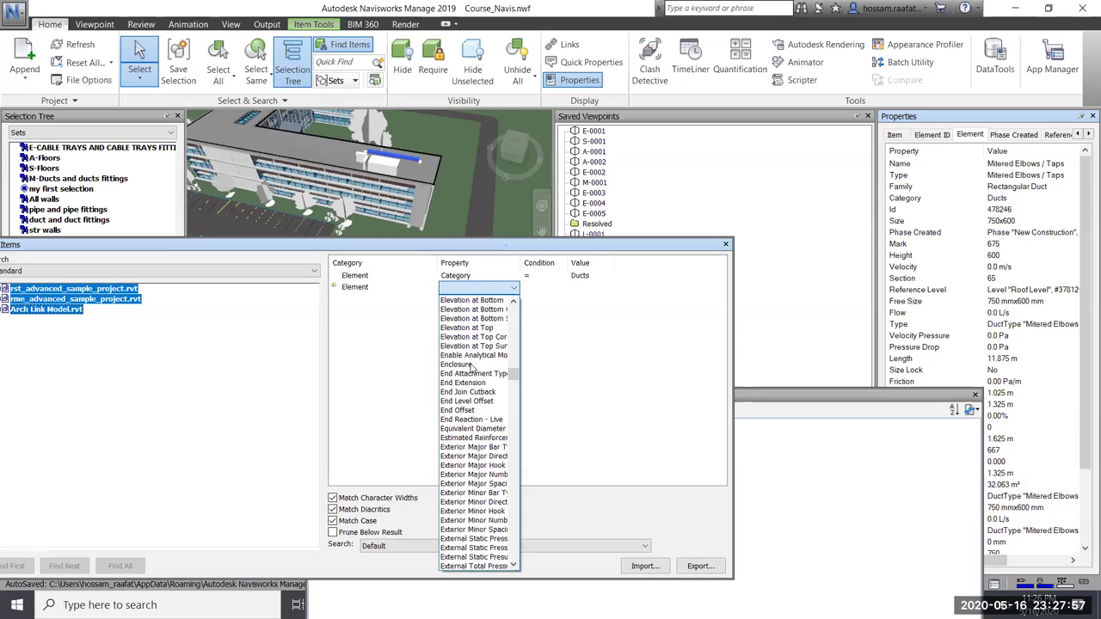
{"action": "scroll", "coordinate": [472, 368], "scroll_direction": "down", "scroll_amount": 10}
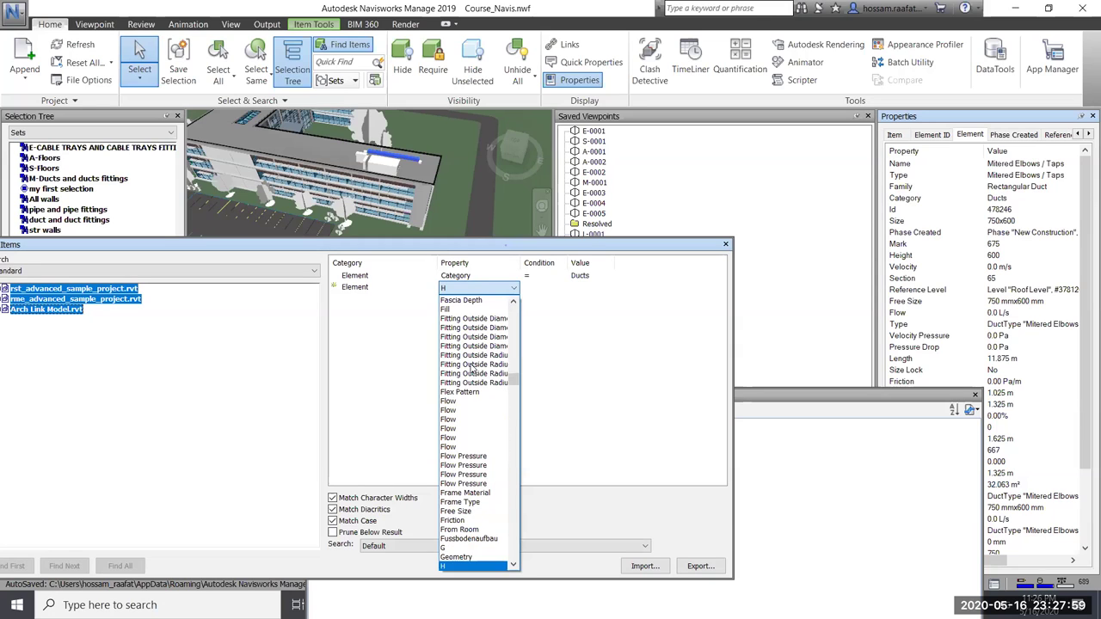
{"action": "scroll", "coordinate": [477, 486], "scroll_direction": "down", "scroll_amount": 1}
{"action": "scroll", "coordinate": [482, 516], "scroll_direction": "down", "scroll_amount": 2}
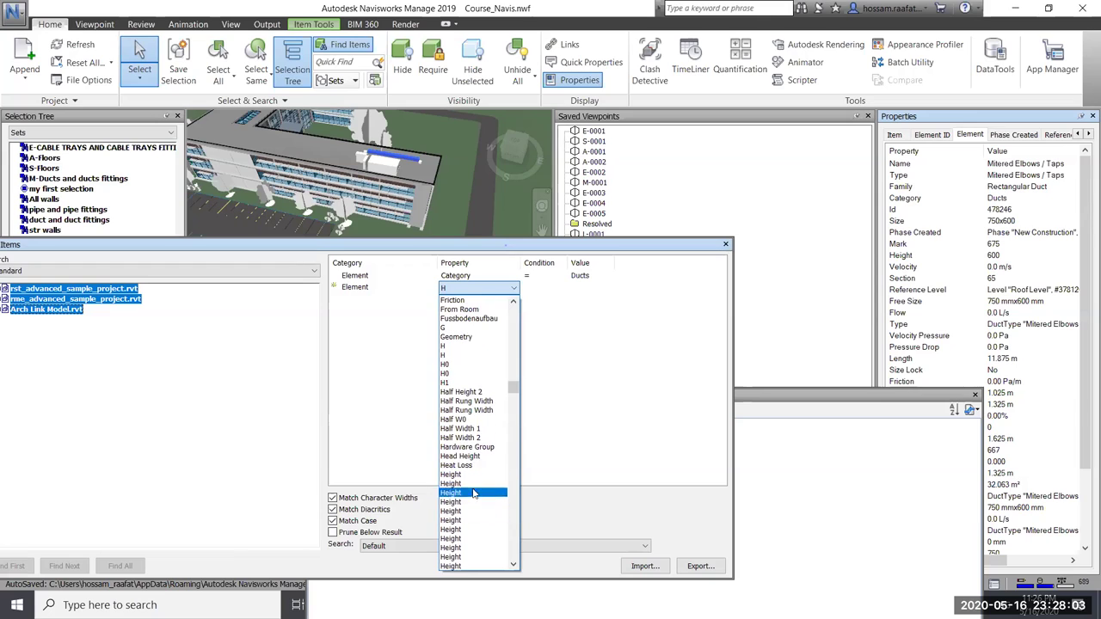
{"action": "left_click", "coordinate": [456, 475]}
{"action": "left_click", "coordinate": [547, 289]}
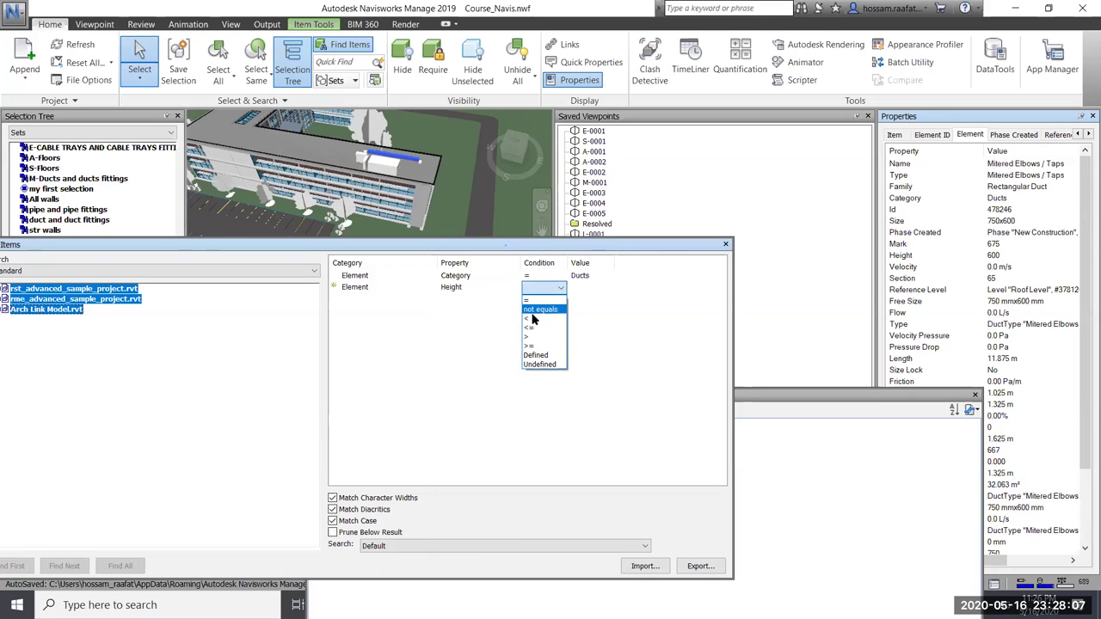
{"action": "left_click", "coordinate": [461, 290]}
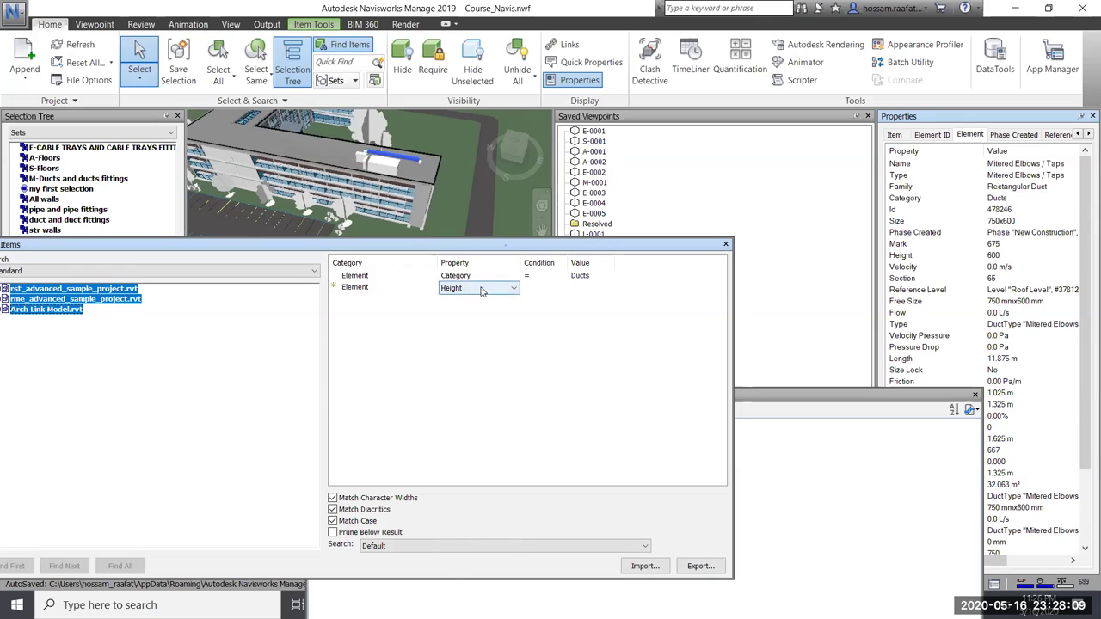
{"action": "left_click", "coordinate": [457, 287]}
{"action": "left_click", "coordinate": [474, 356]}
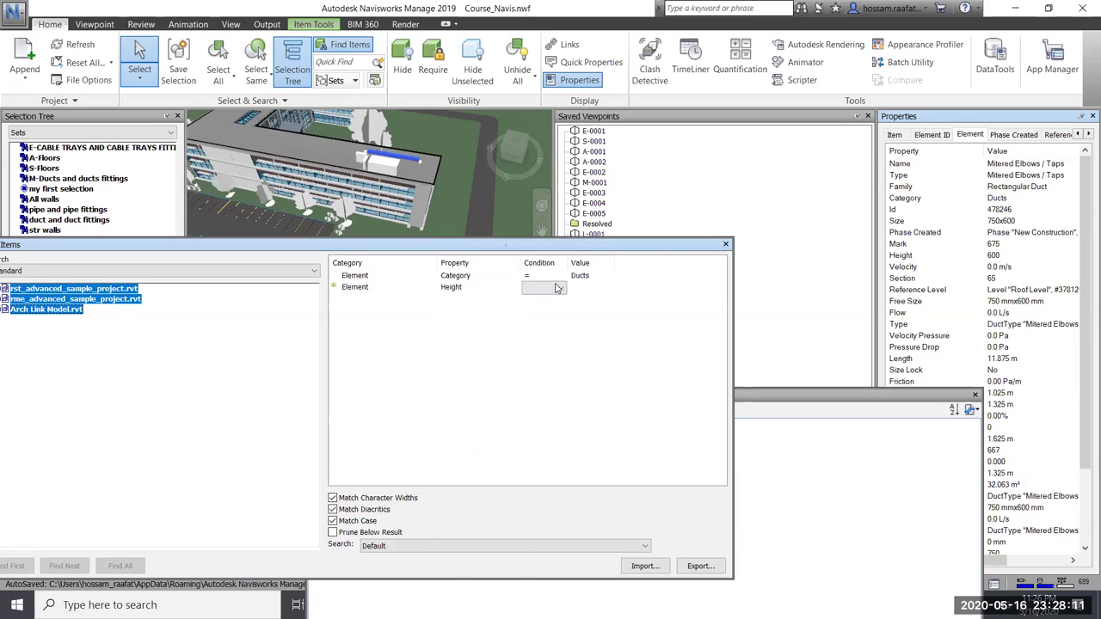
{"action": "left_click", "coordinate": [558, 288]}
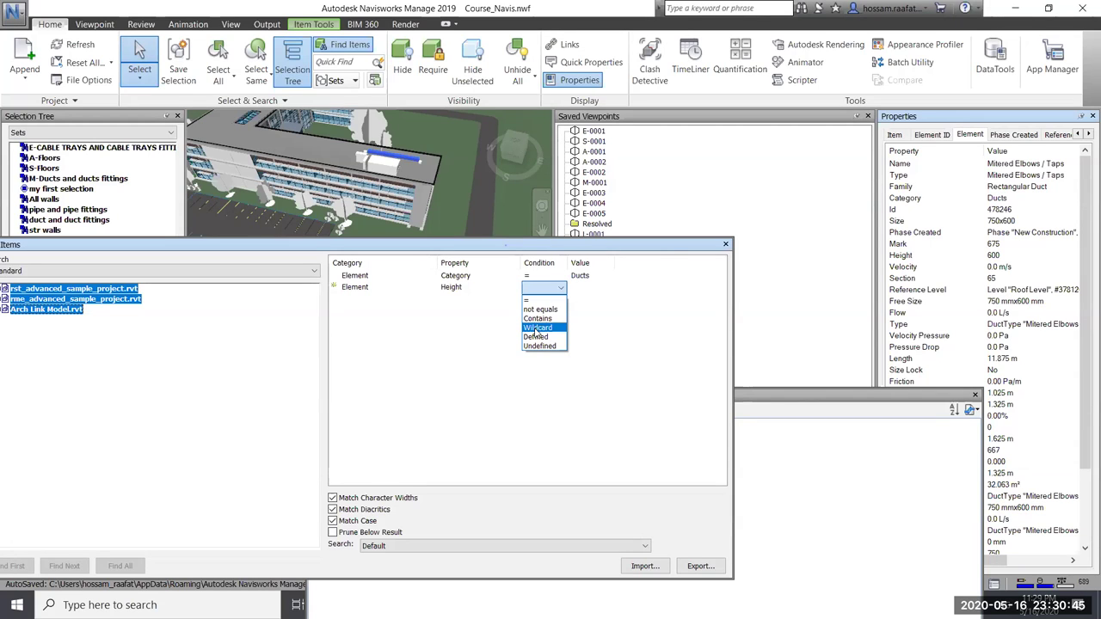
Close the Find Items dialog and the floating Sets window, leaving the model view visible.
{"action": "left_click", "coordinate": [726, 247]}
{"action": "left_click", "coordinate": [727, 247]}
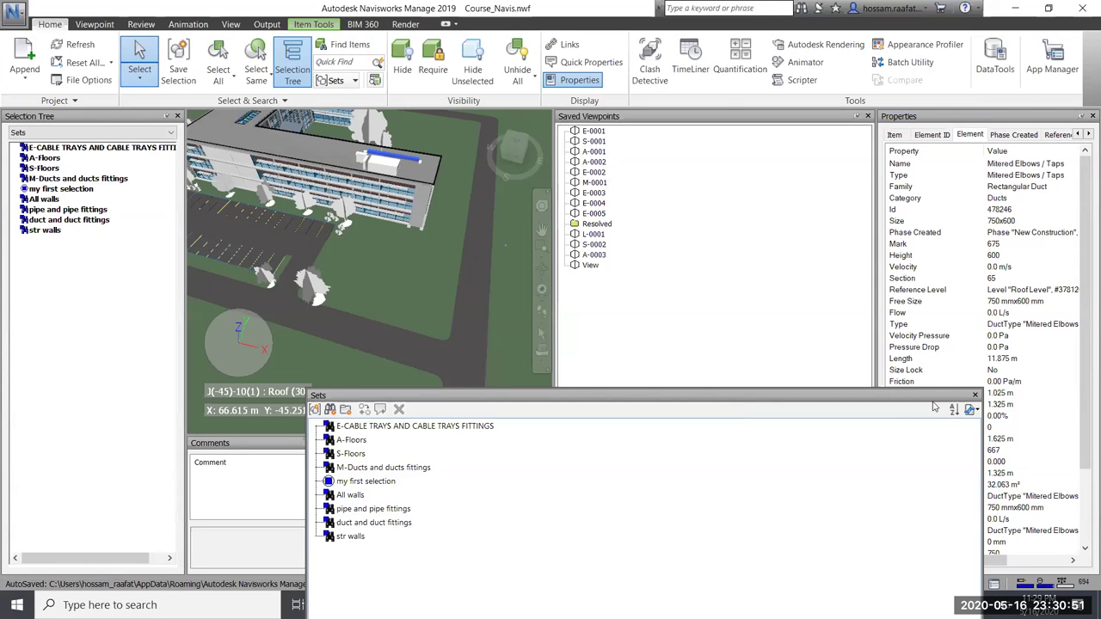
{"action": "left_click", "coordinate": [975, 395]}
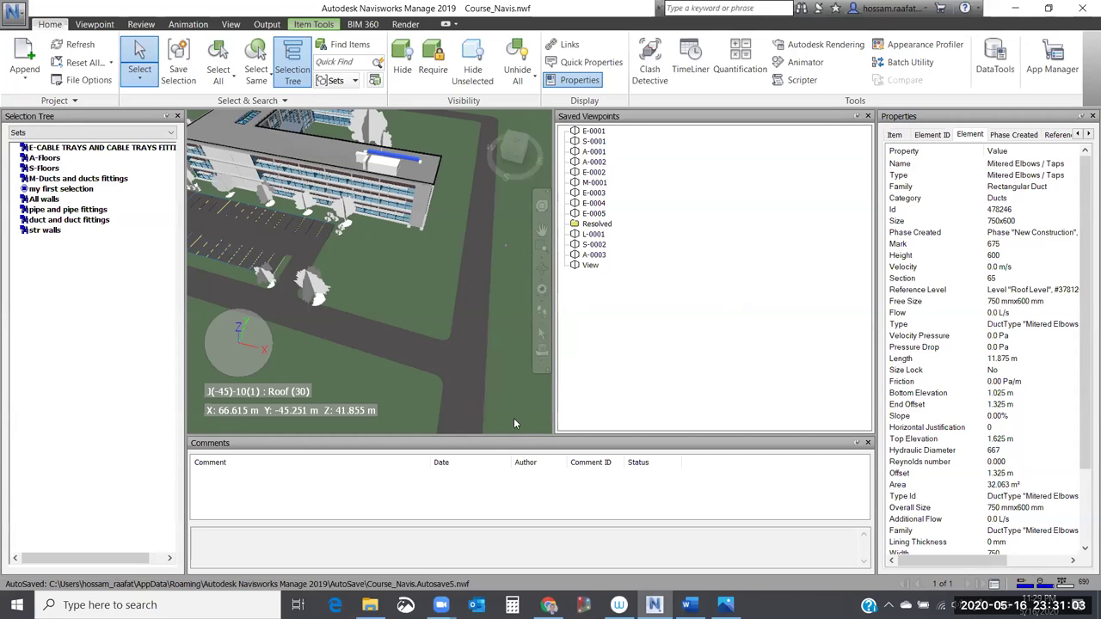
Open Clash Detective from the Home ribbon and bring the clash test matrix image forward in File Explorer.
{"action": "left_click", "coordinate": [659, 66]}
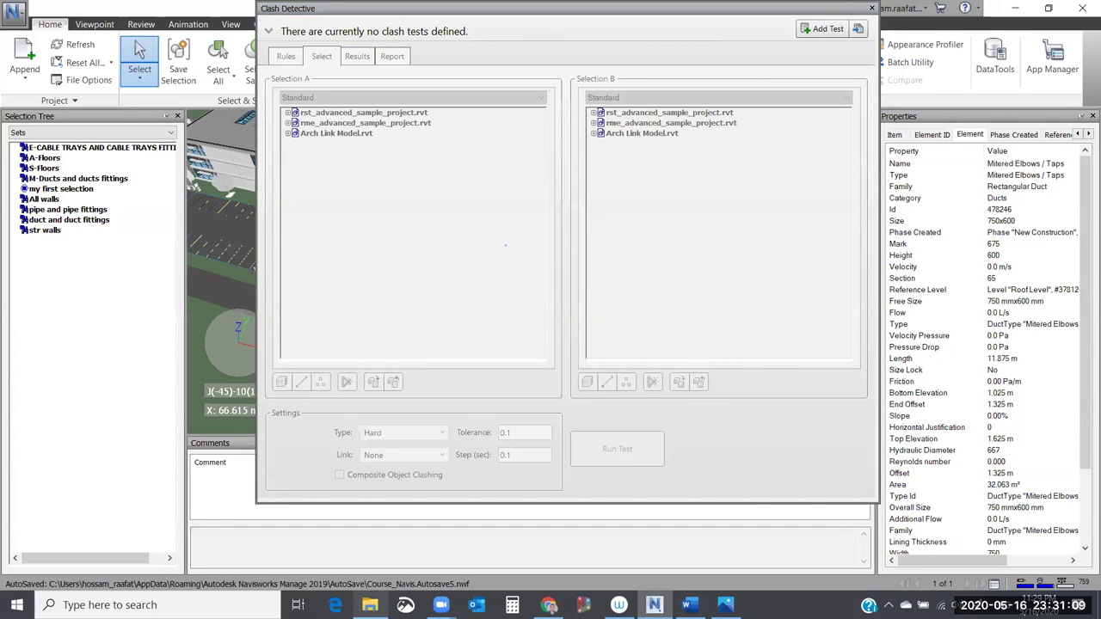
{"action": "left_click", "coordinate": [370, 604]}
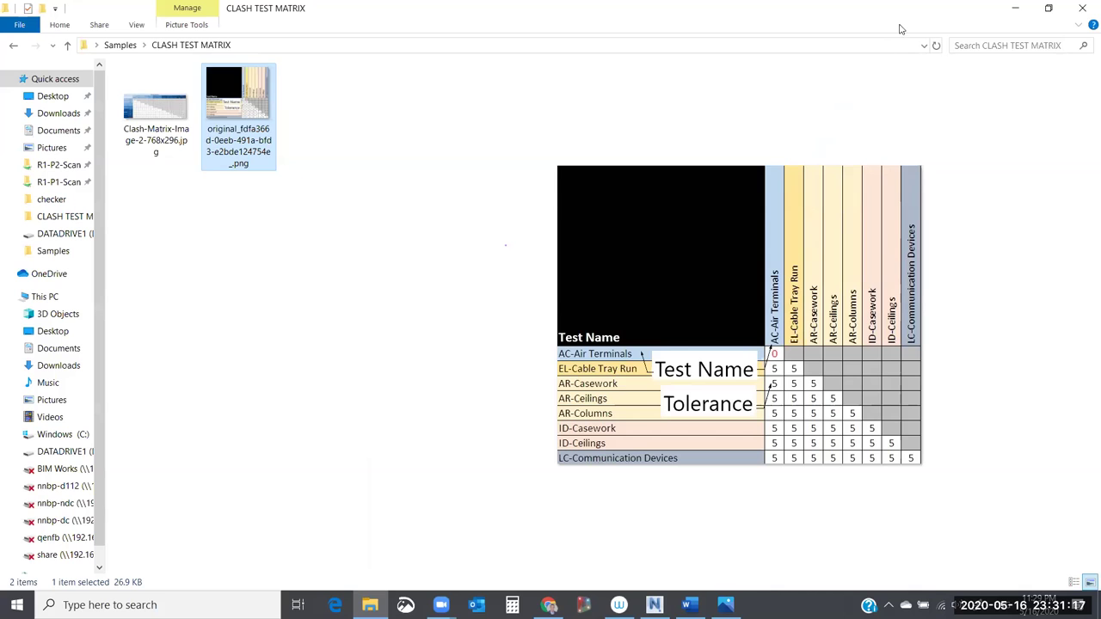
Minimize File Explorer so Clash Detective is back in front.
{"action": "left_click", "coordinate": [1011, 7]}
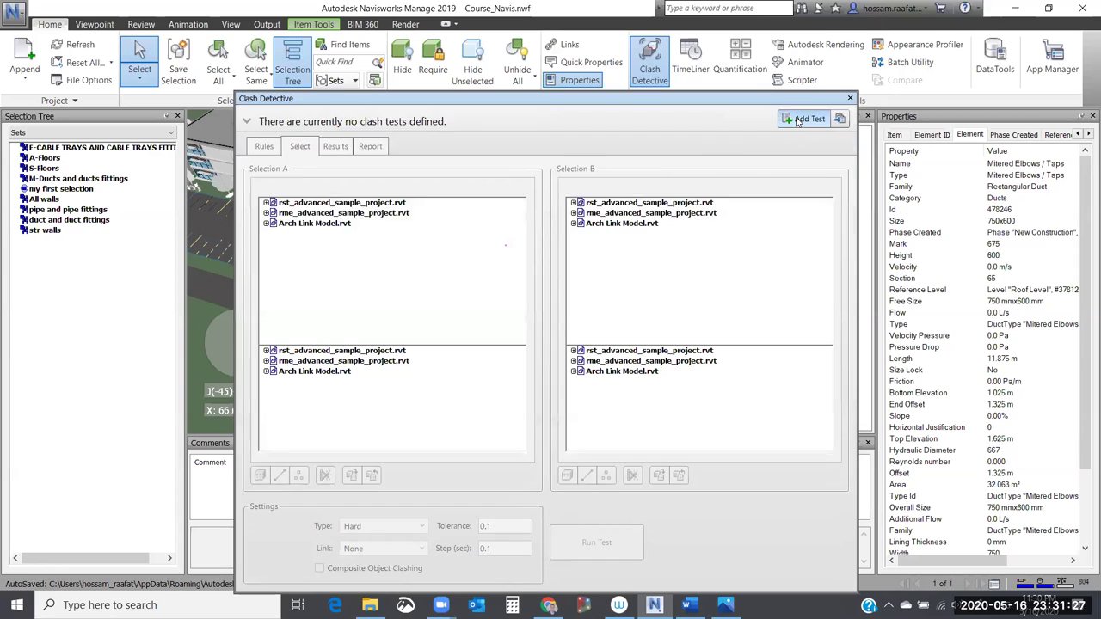
Add a new clash test and rename it 'Pipe and pipe fittings vs duct and duct fittings'.
{"action": "left_click", "coordinate": [798, 121]}
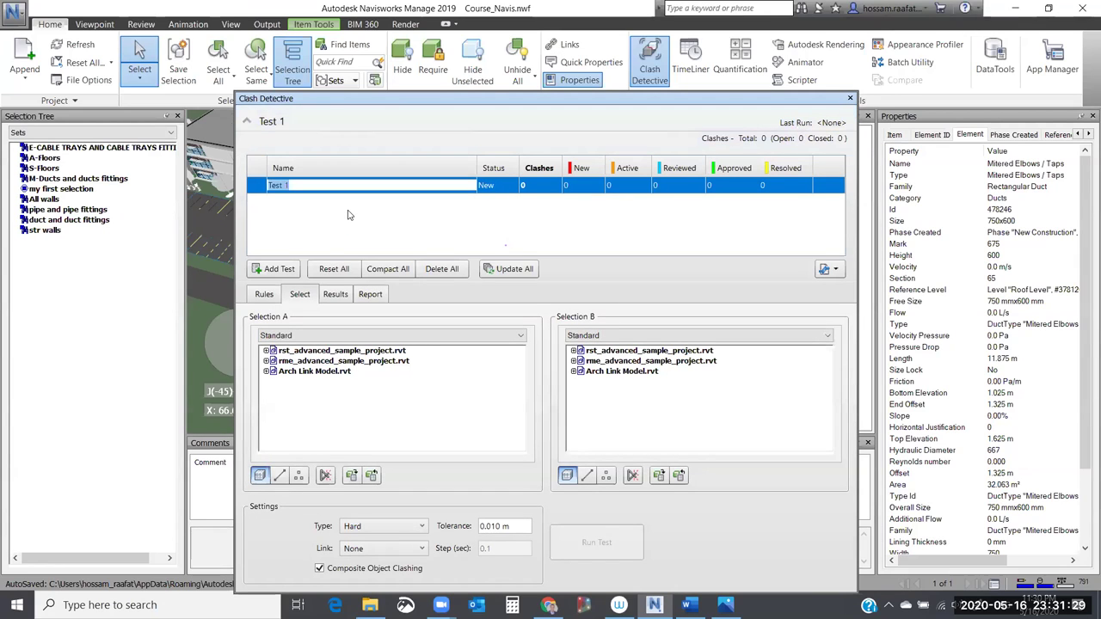
{"action": "type", "text": "Air"}
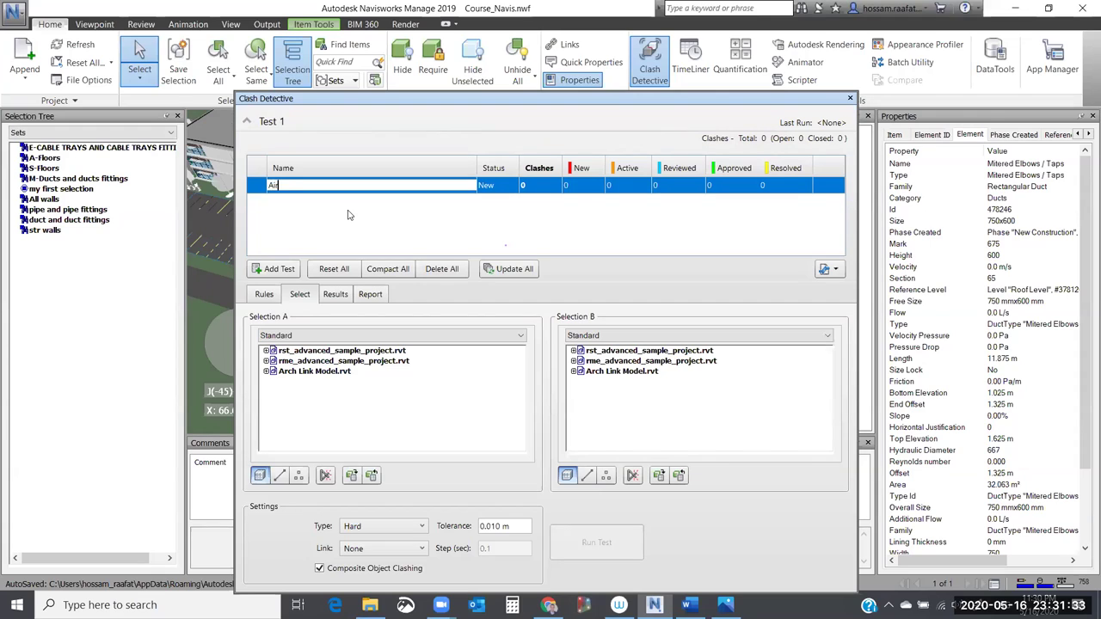
{"action": "key", "text": "BackSpace"}
{"action": "key", "text": "BackSpace"}
{"action": "key", "text": "BackSpace"}
{"action": "type", "text": "Pipe and pipe fittings vs duct and duct fittings"}
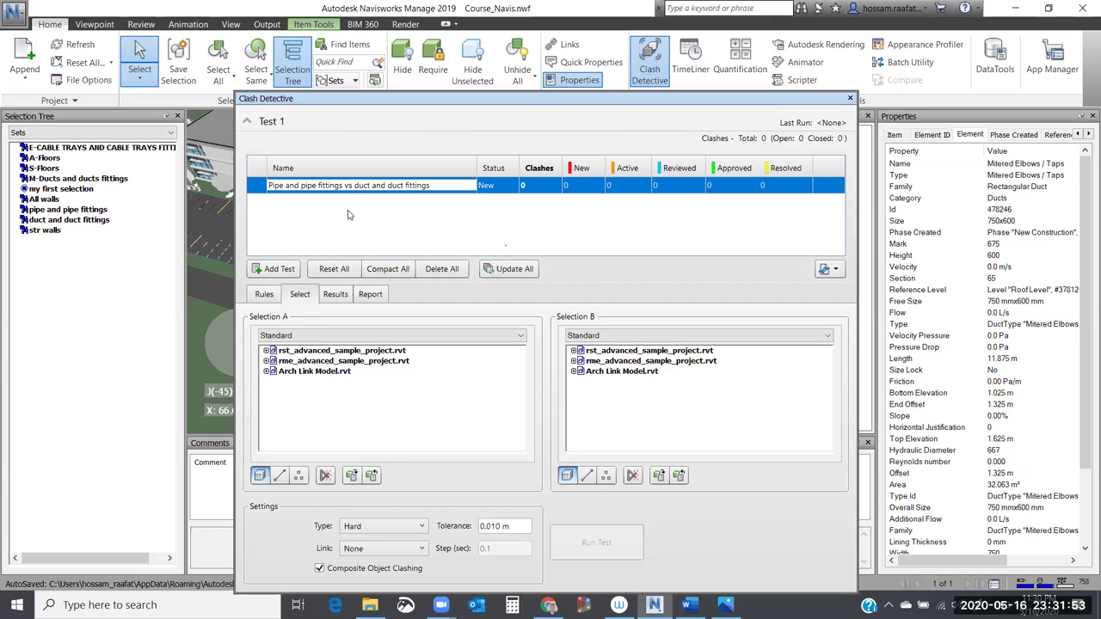
{"action": "left_click", "coordinate": [386, 228]}
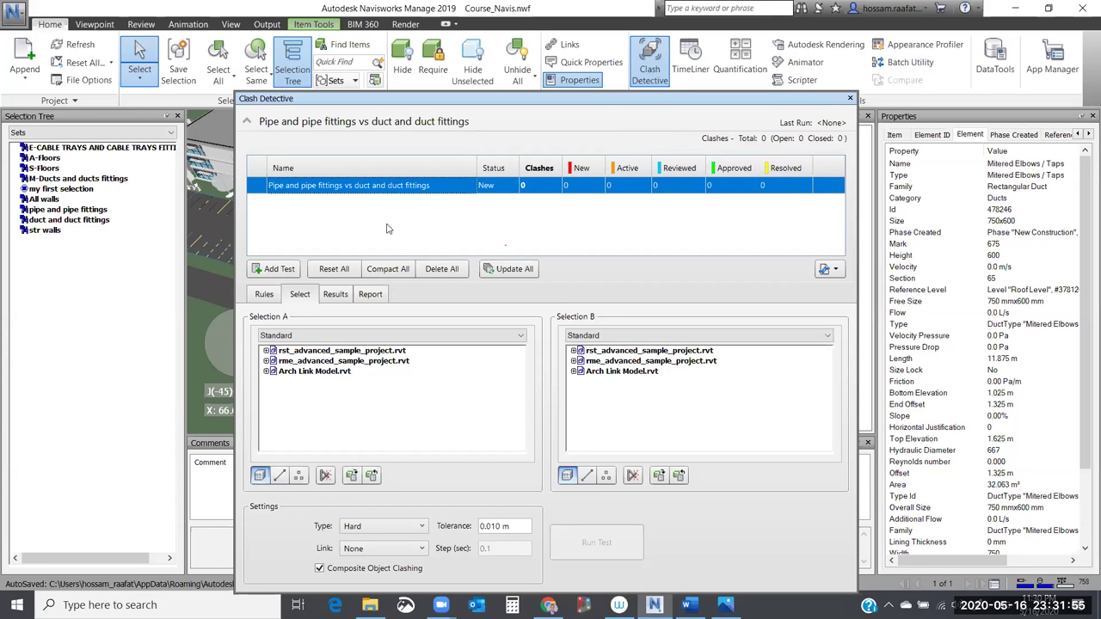
Review the Rules tab, drag Clash Detective up-left, and return to the Select tab.
{"action": "left_click", "coordinate": [264, 296]}
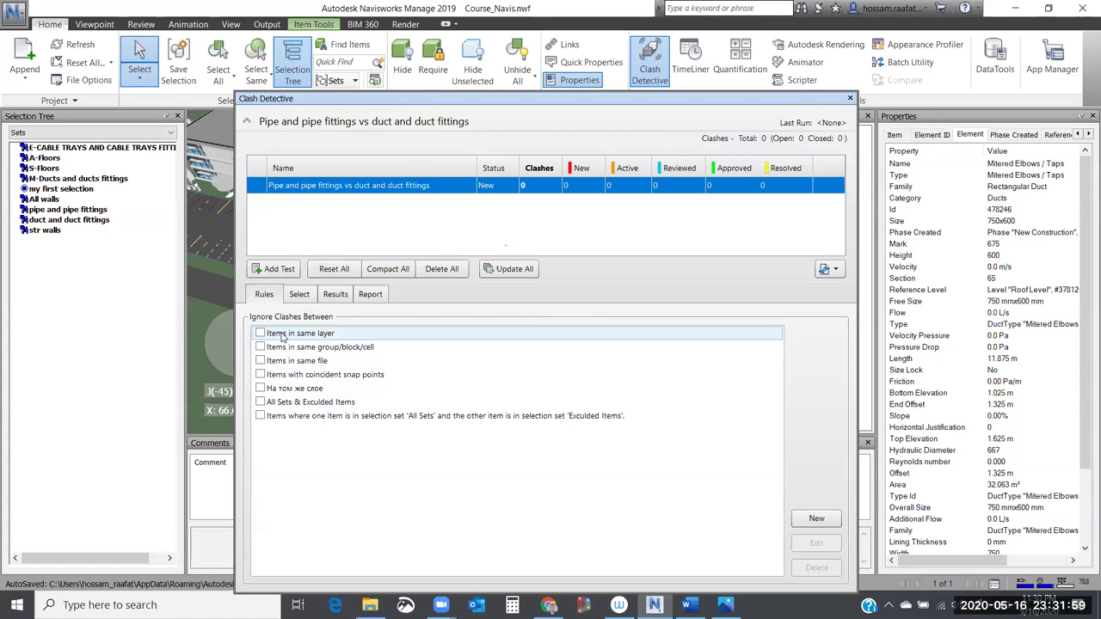
{"action": "left_click_drag", "start_coordinate": [336, 98], "coordinate": [275, 62]}
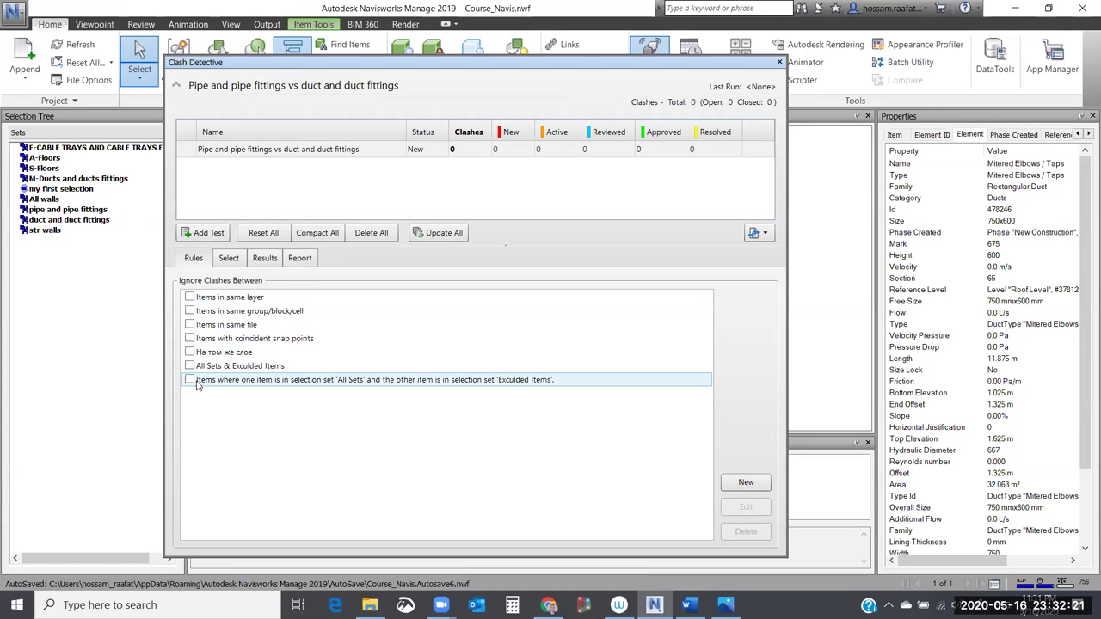
{"action": "left_click", "coordinate": [228, 260]}
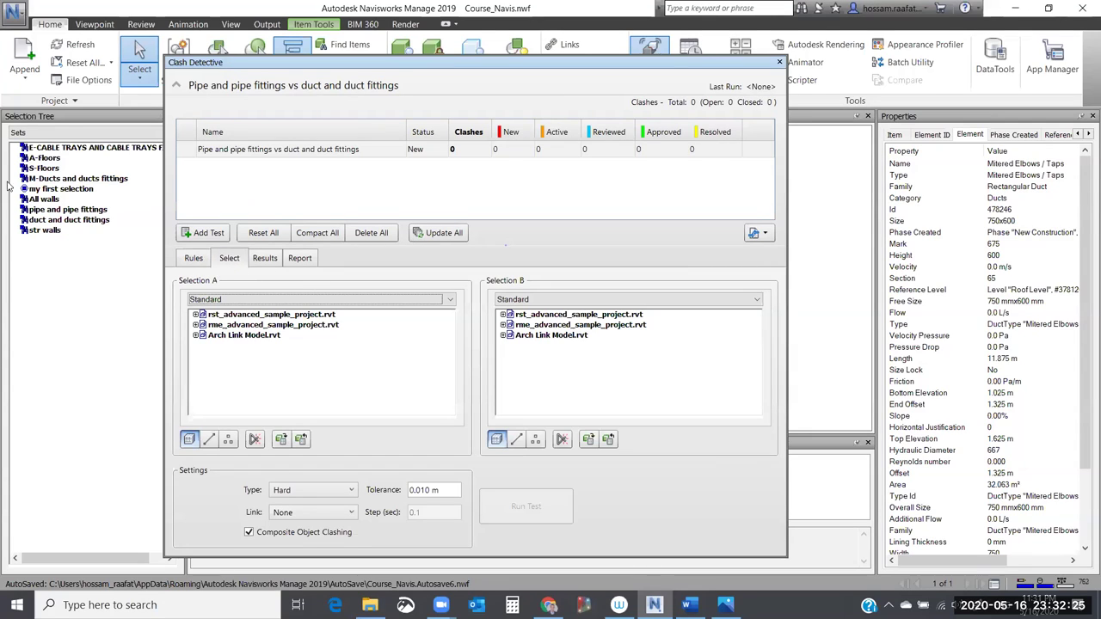
Switch both selections to Sets: 'pipe and pipe fittings' as A, 'duct and duct fittings' as B.
{"action": "left_click", "coordinate": [275, 298]}
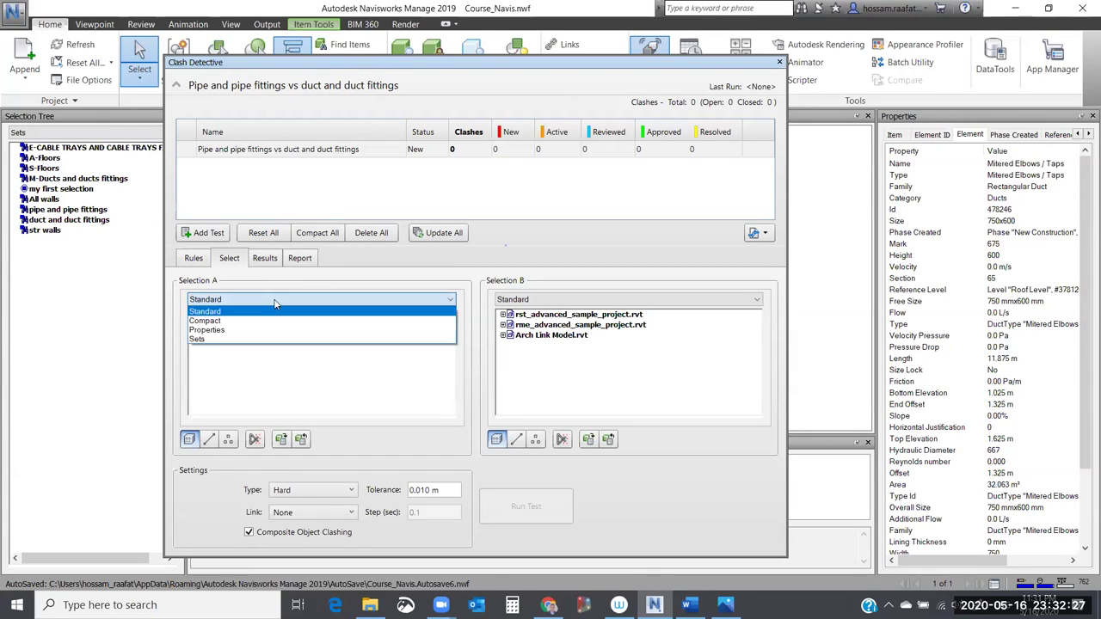
{"action": "left_click", "coordinate": [220, 342]}
{"action": "left_click", "coordinate": [521, 299]}
{"action": "left_click", "coordinate": [509, 341]}
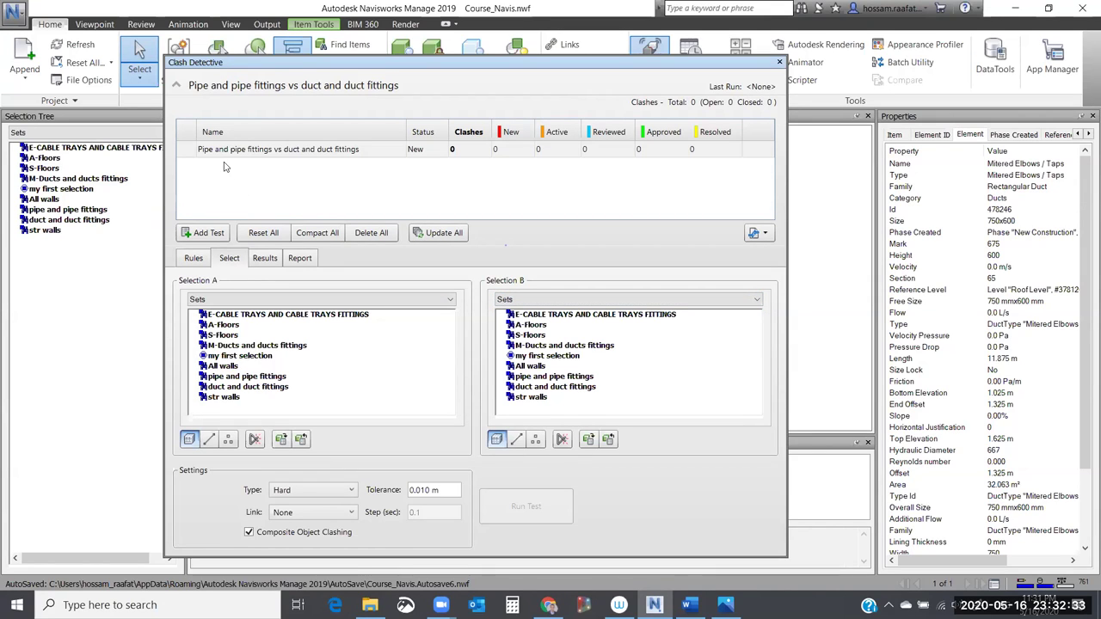
{"action": "left_click", "coordinate": [269, 379]}
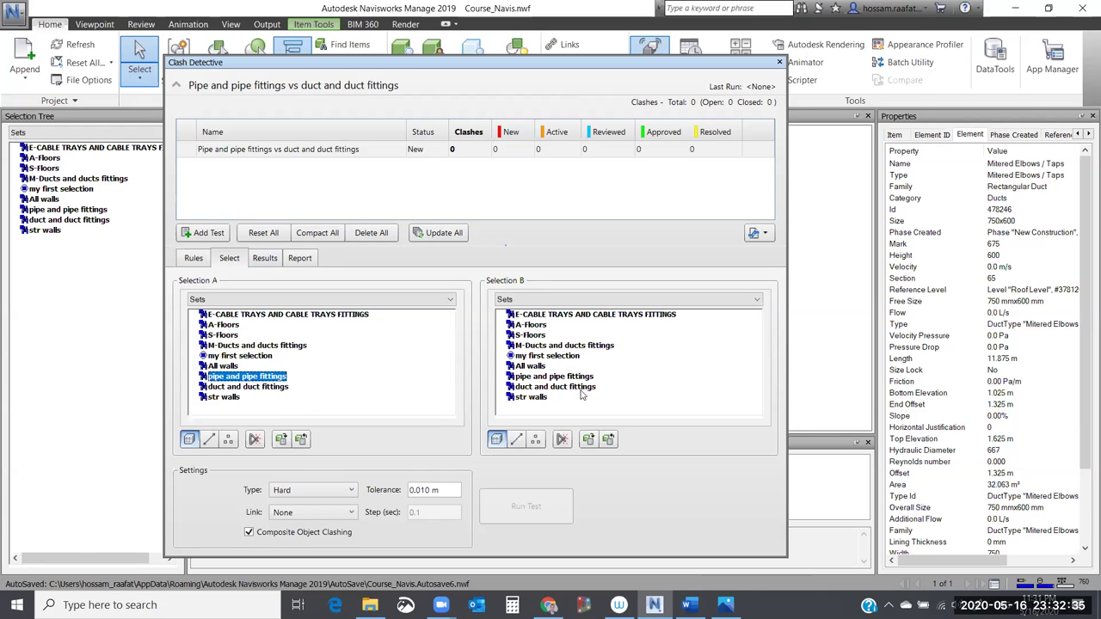
{"action": "left_click", "coordinate": [550, 388]}
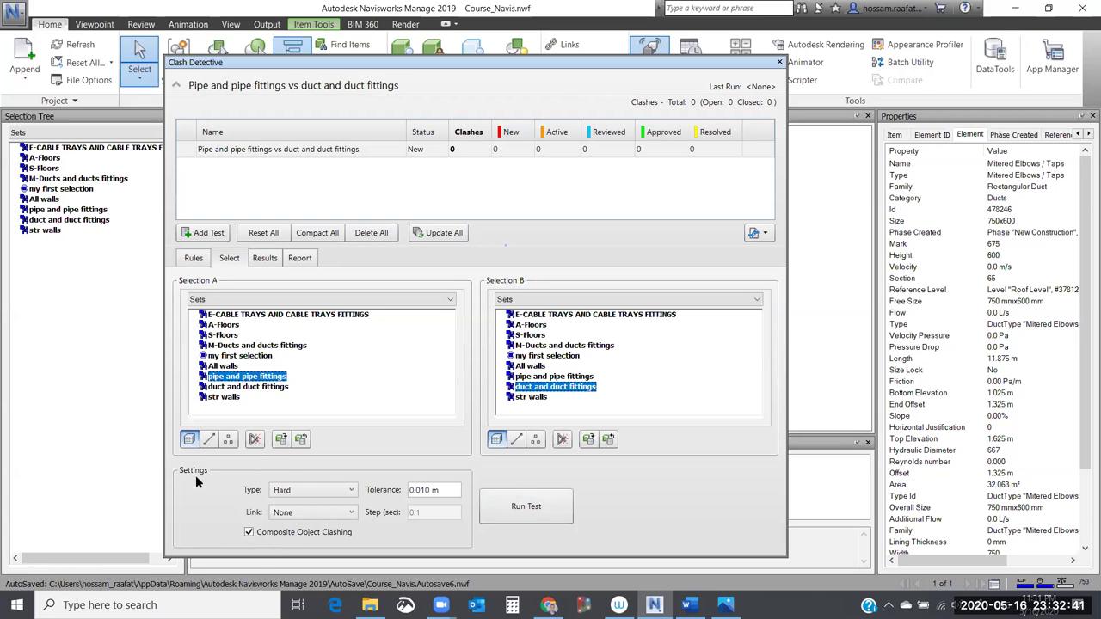
{"action": "left_click", "coordinate": [334, 492]}
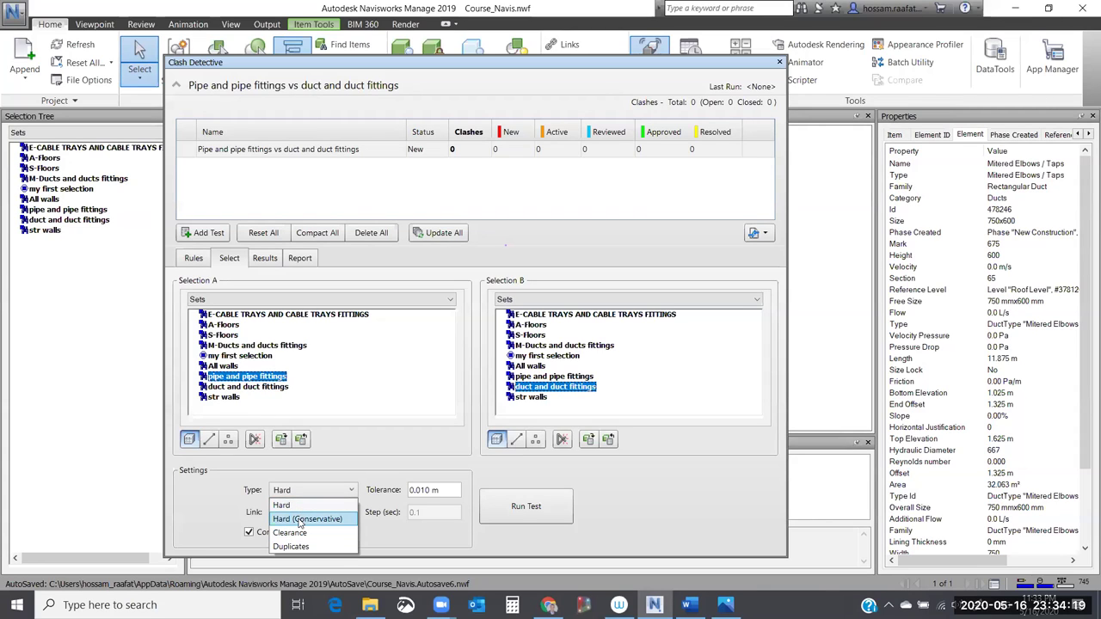
Set the pipe vs duct clash test to Hard (Conservative) with tolerance 0 and run it.
{"action": "left_click", "coordinate": [300, 519]}
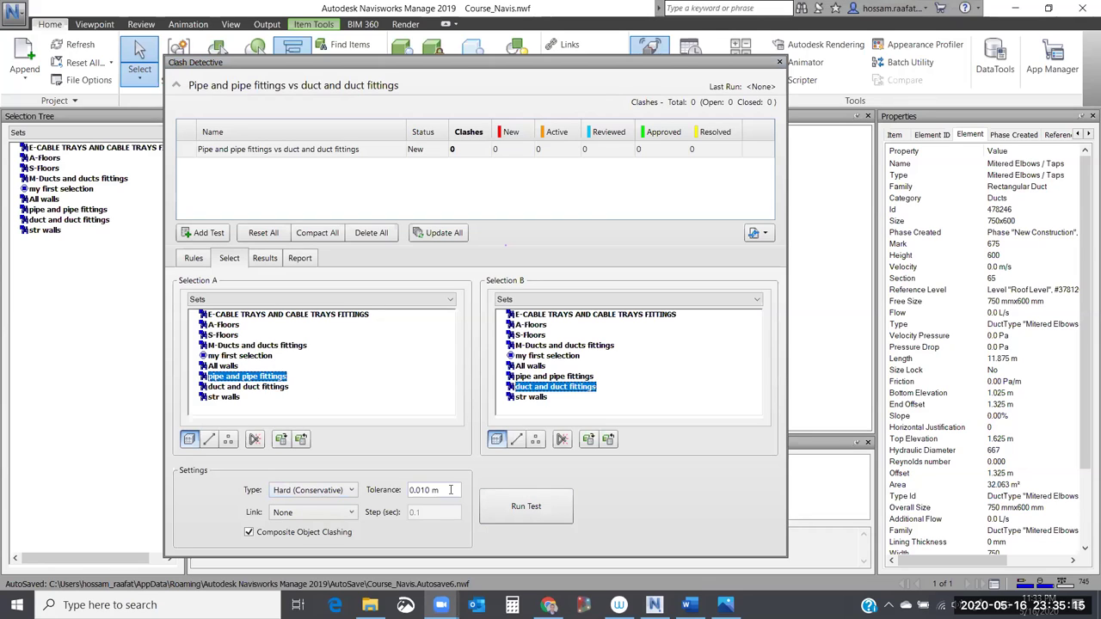
{"action": "left_click", "coordinate": [450, 489]}
{"action": "type", "text": "0"}
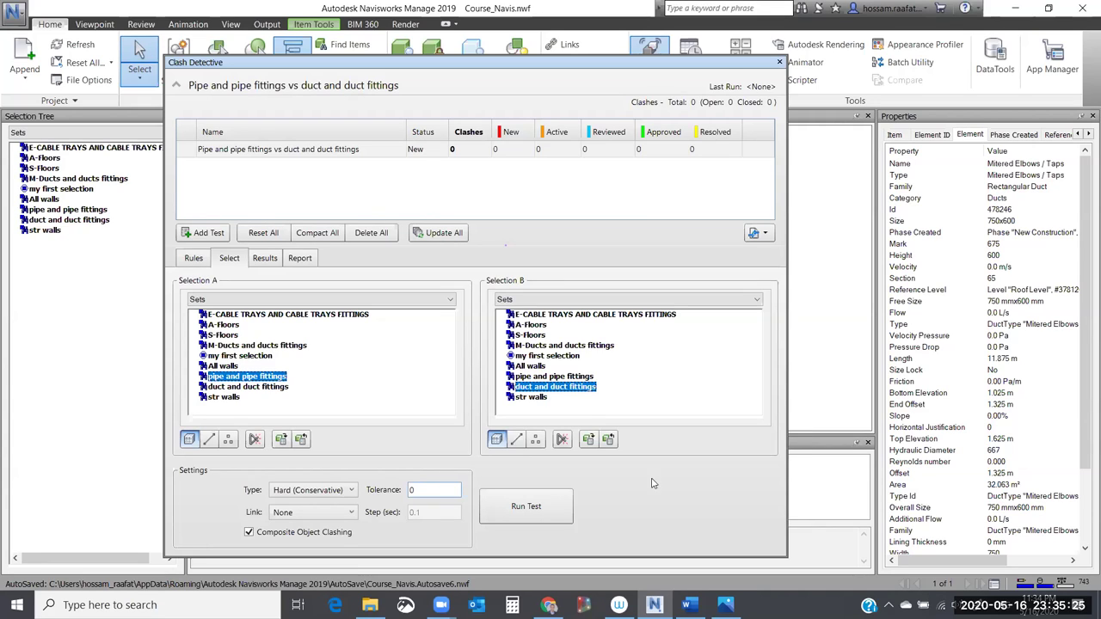
{"action": "left_click", "coordinate": [525, 511]}
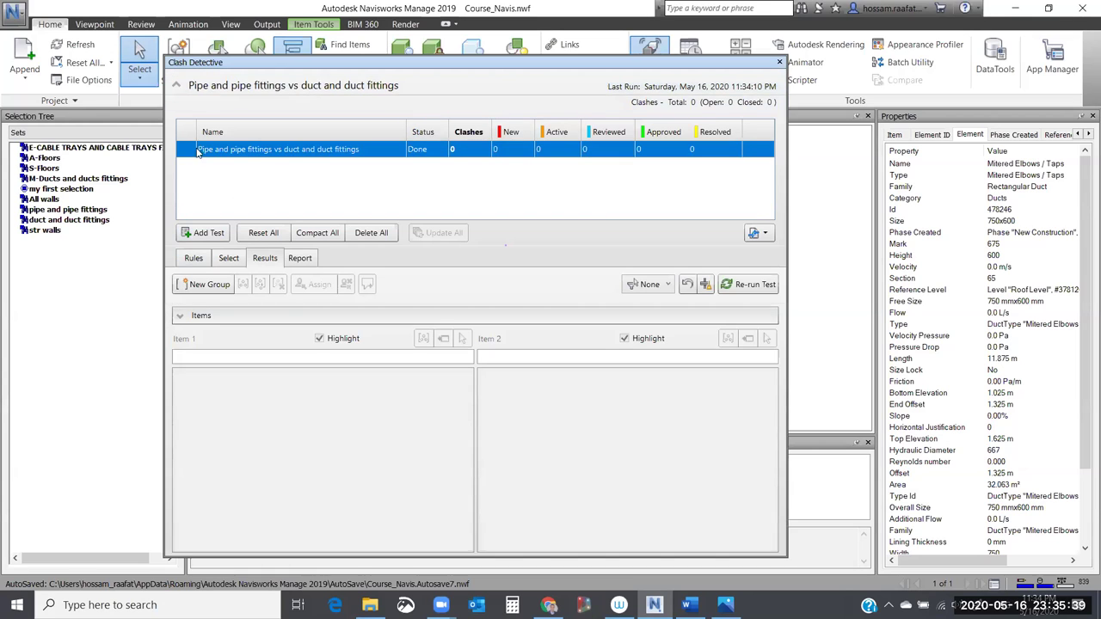
Add a new clash test named 'cable tray vs duct'.
{"action": "left_click", "coordinate": [206, 233]}
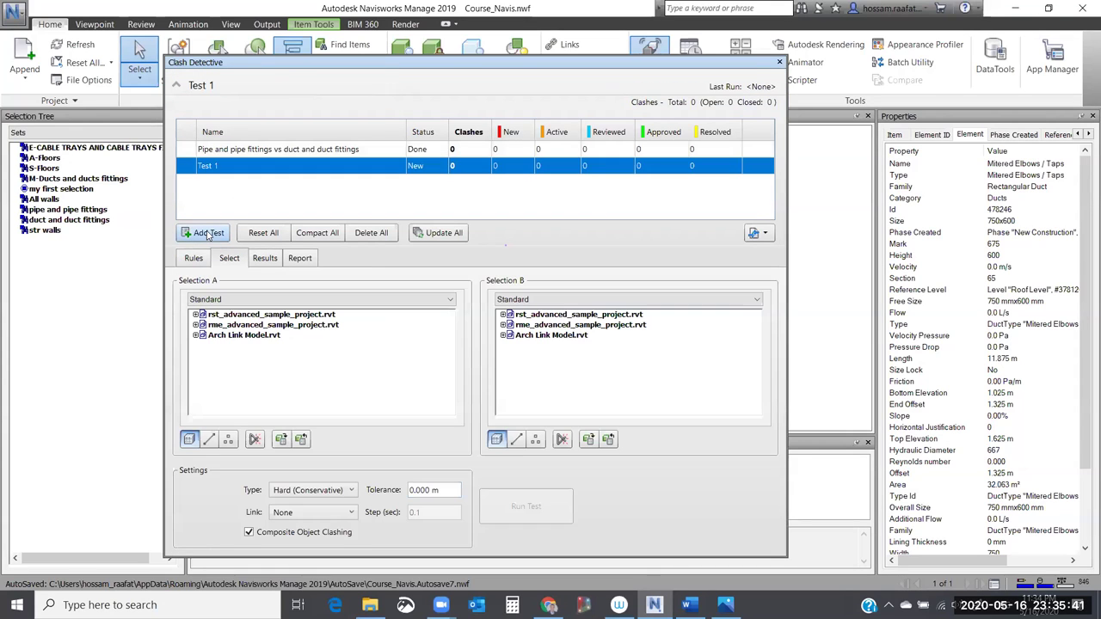
{"action": "left_click", "coordinate": [213, 166]}
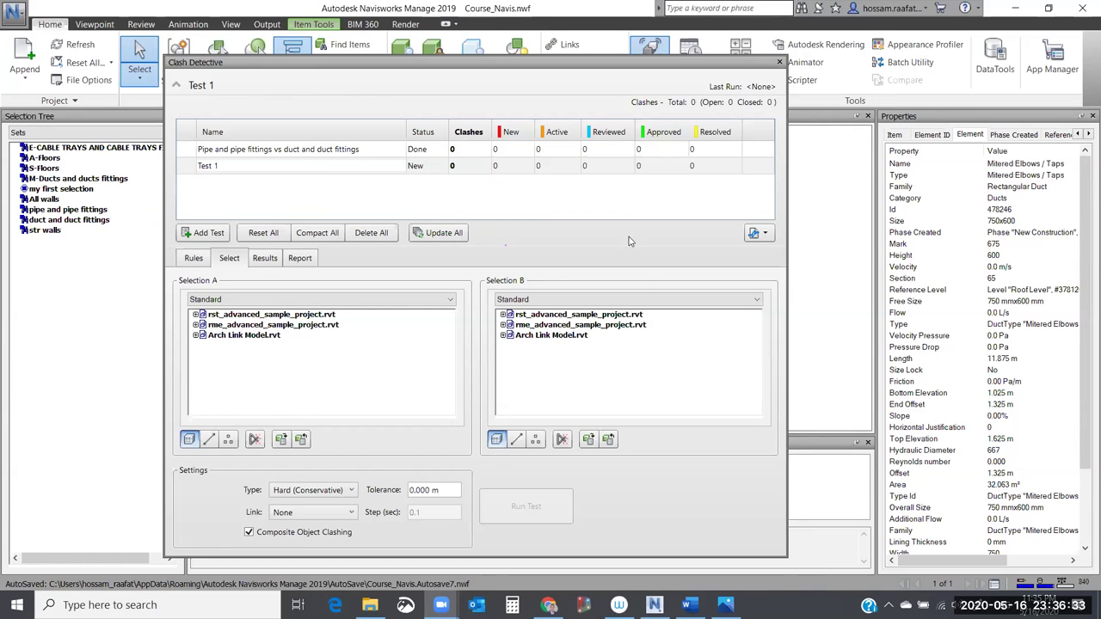
{"action": "double_click", "coordinate": [239, 166]}
{"action": "type", "text": "cable tray vs duct"}
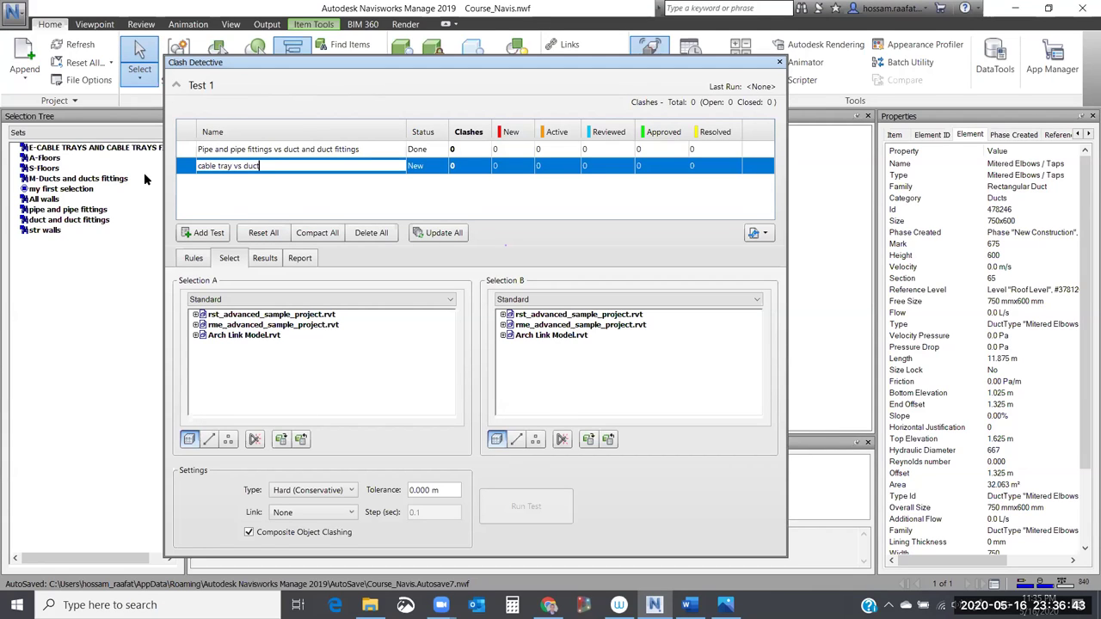
Test the E-CABLE TRAYS AND CABLE TRAYS FITTINGS set against duct and duct fittings, and run it.
{"action": "left_click", "coordinate": [222, 301]}
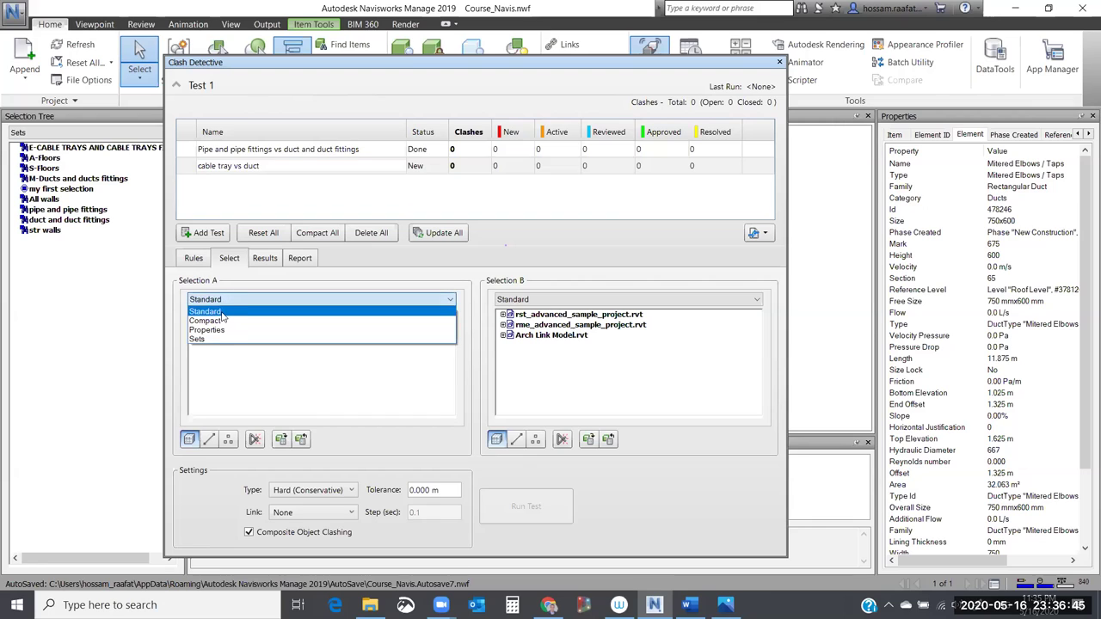
{"action": "left_click", "coordinate": [205, 338]}
{"action": "left_click", "coordinate": [537, 299]}
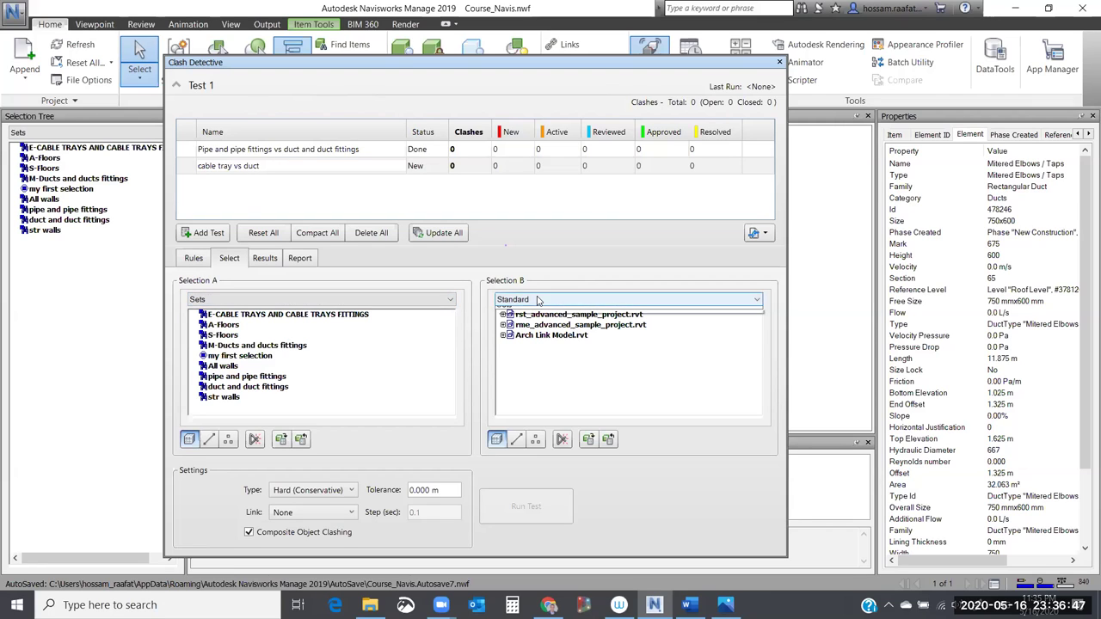
{"action": "left_click", "coordinate": [516, 339]}
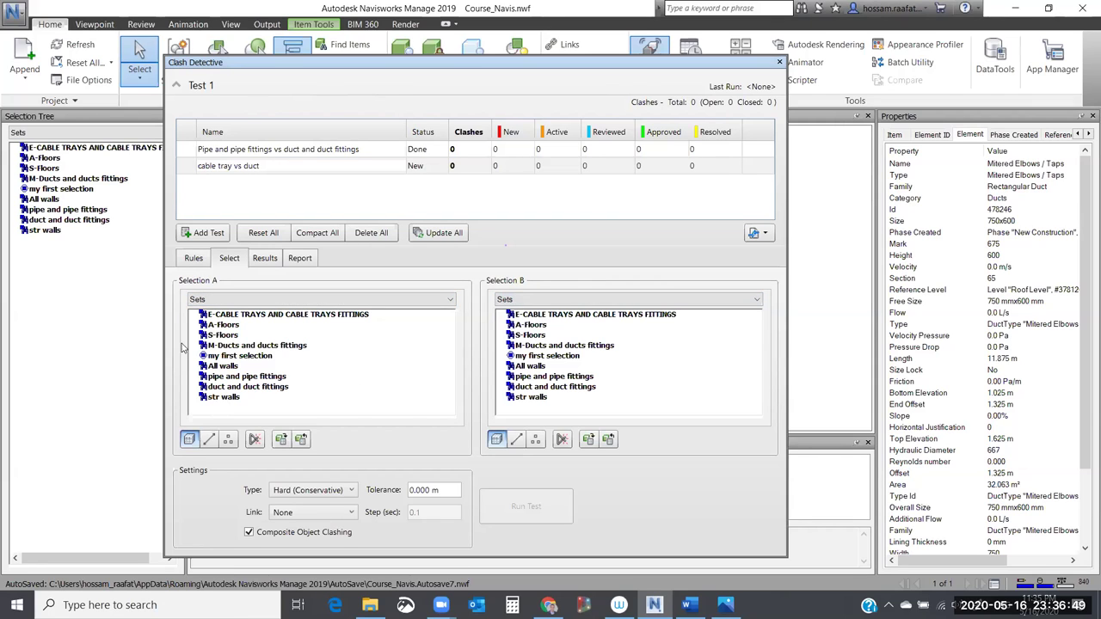
{"action": "left_click", "coordinate": [243, 315]}
{"action": "left_click", "coordinate": [523, 387]}
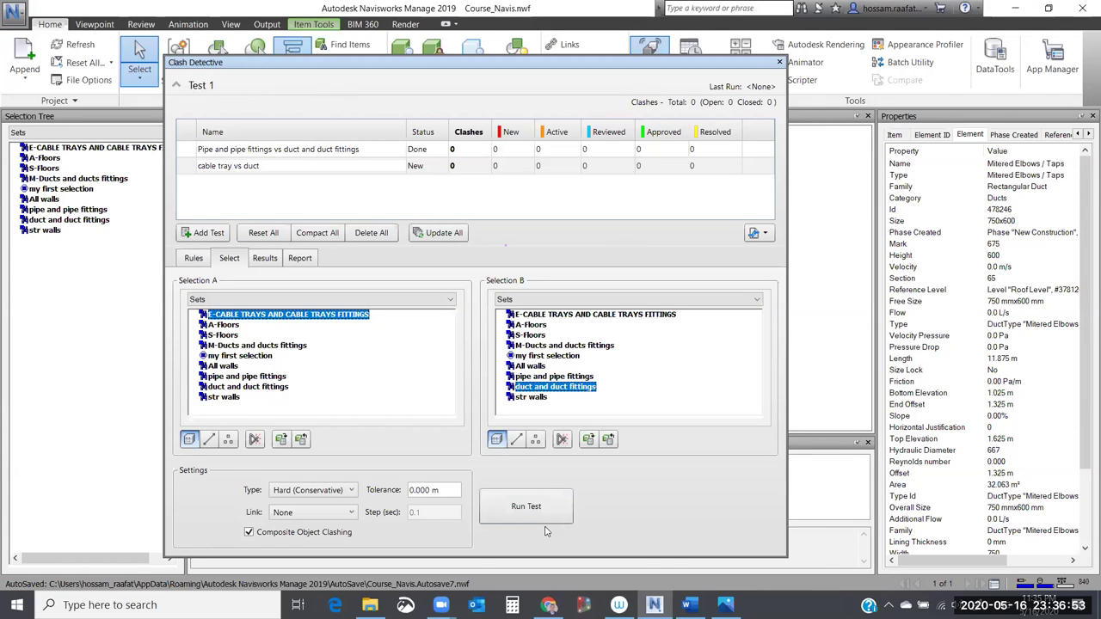
{"action": "left_click", "coordinate": [544, 514]}
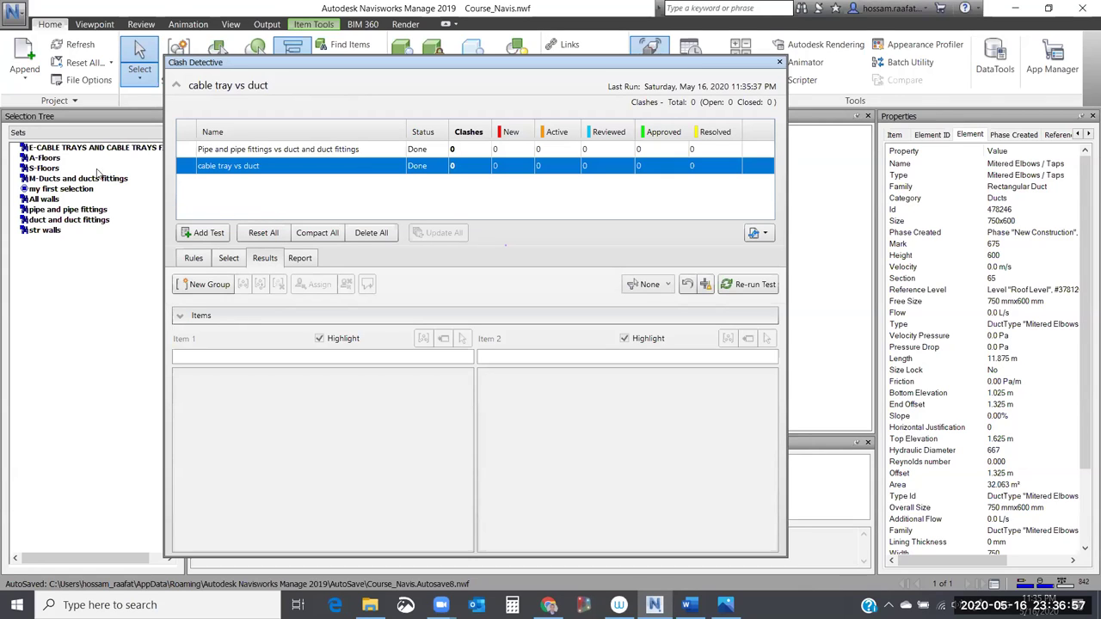
Add another clash test named 'wqall vs duct'.
{"action": "left_click", "coordinate": [44, 199]}
{"action": "left_click", "coordinate": [207, 232]}
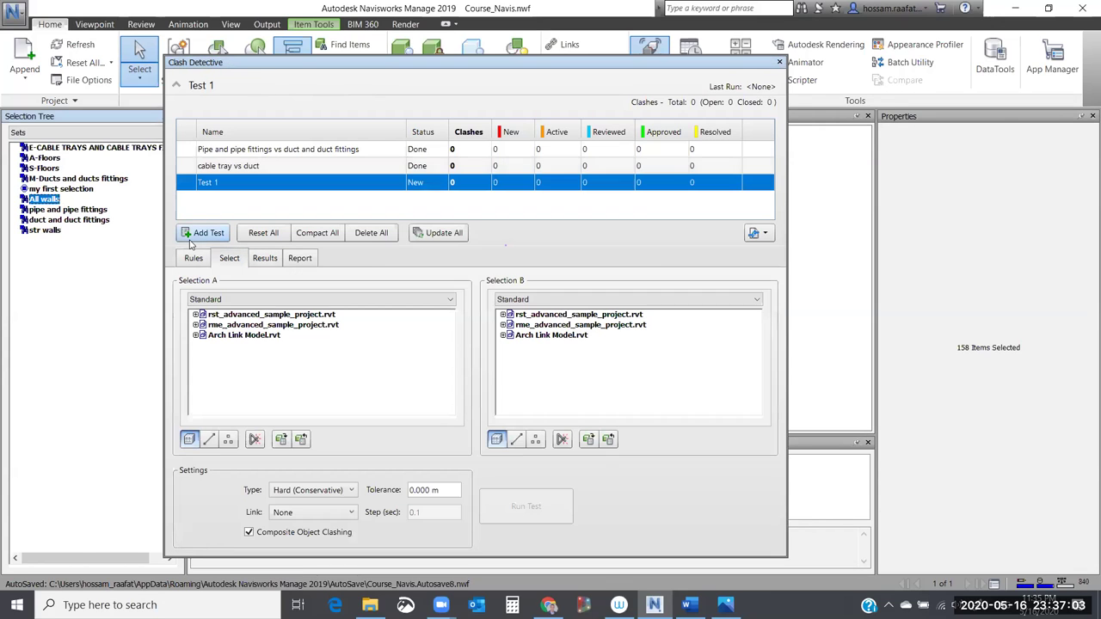
{"action": "left_click", "coordinate": [221, 183]}
{"action": "type", "text": "w"}
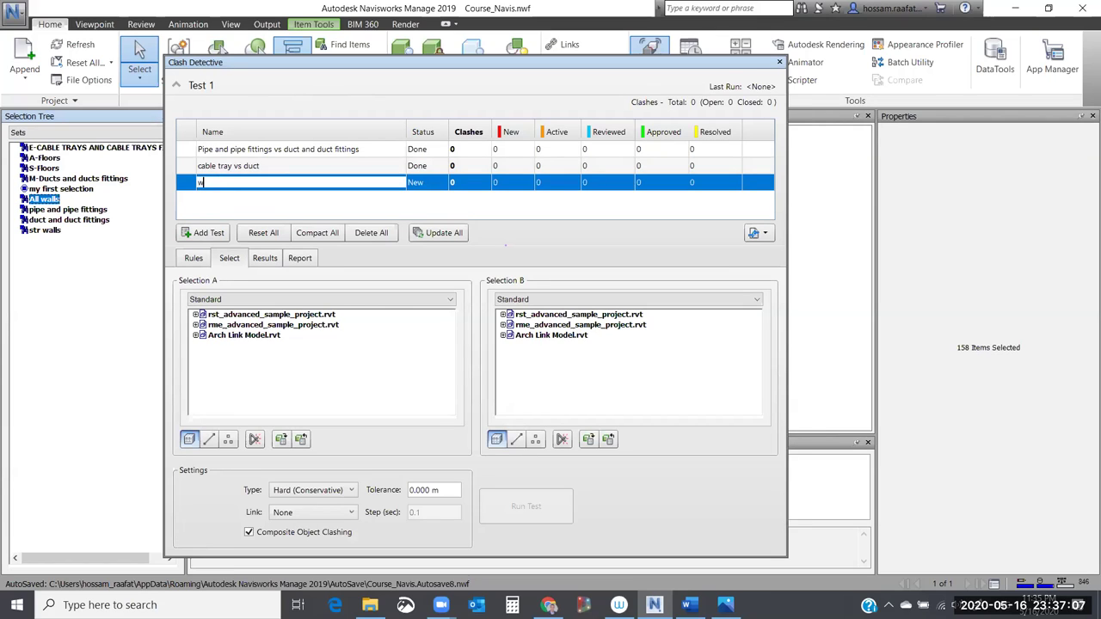
{"action": "type", "text": "qall vs duct"}
Test the All walls set against M-Ducts and ducts fittings and run it, finding 174 clashes.
{"action": "left_click", "coordinate": [334, 300]}
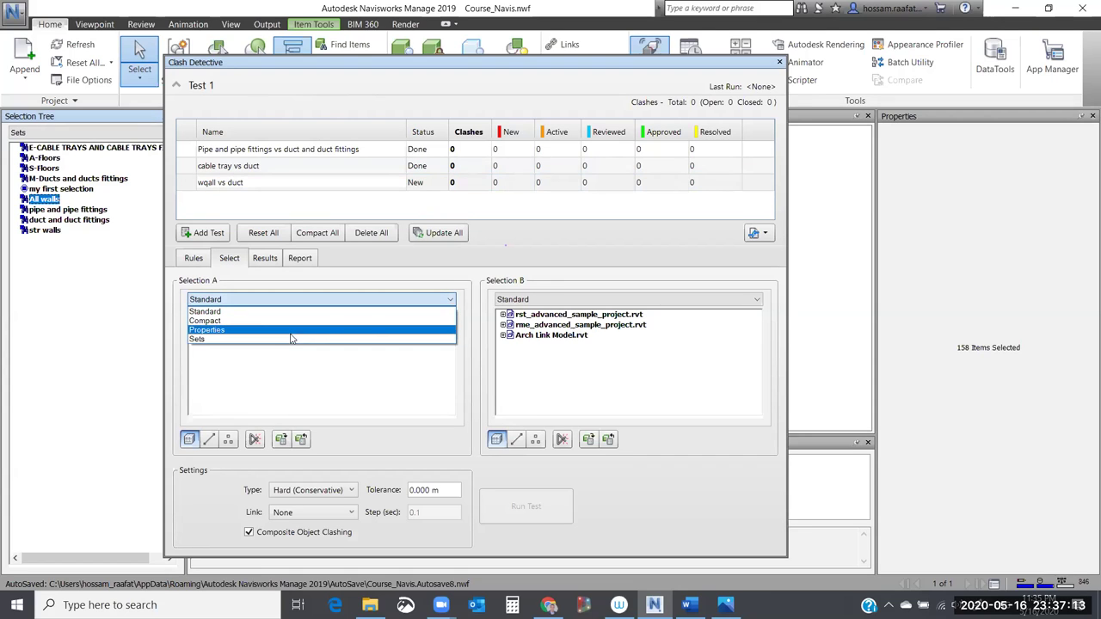
{"action": "left_click", "coordinate": [291, 339]}
{"action": "left_click", "coordinate": [525, 299]}
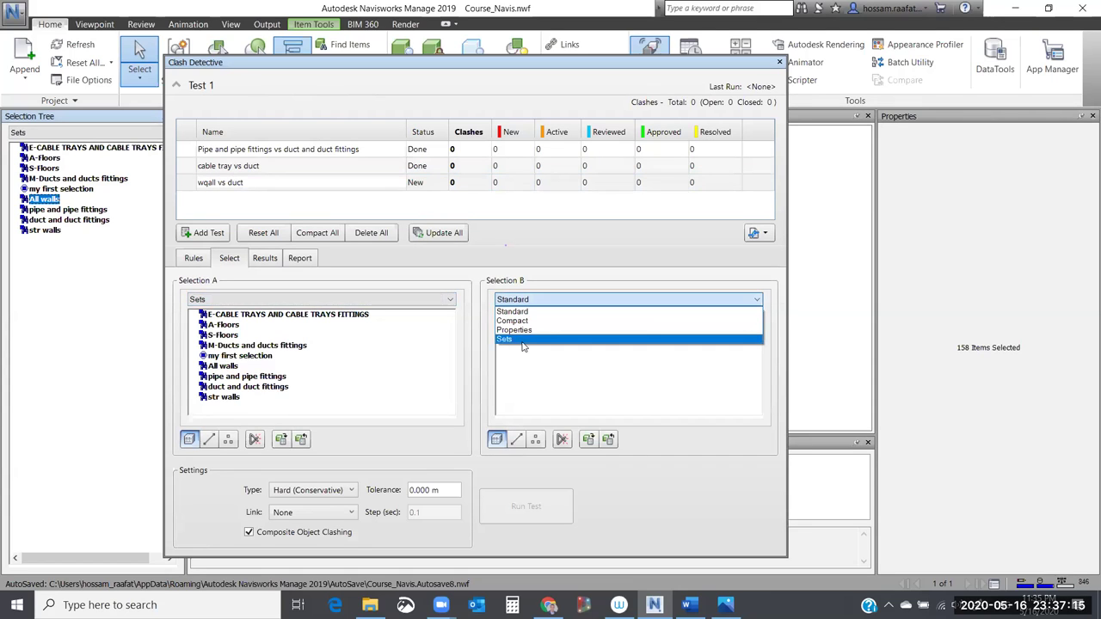
{"action": "left_click", "coordinate": [504, 339]}
{"action": "left_click", "coordinate": [225, 367]}
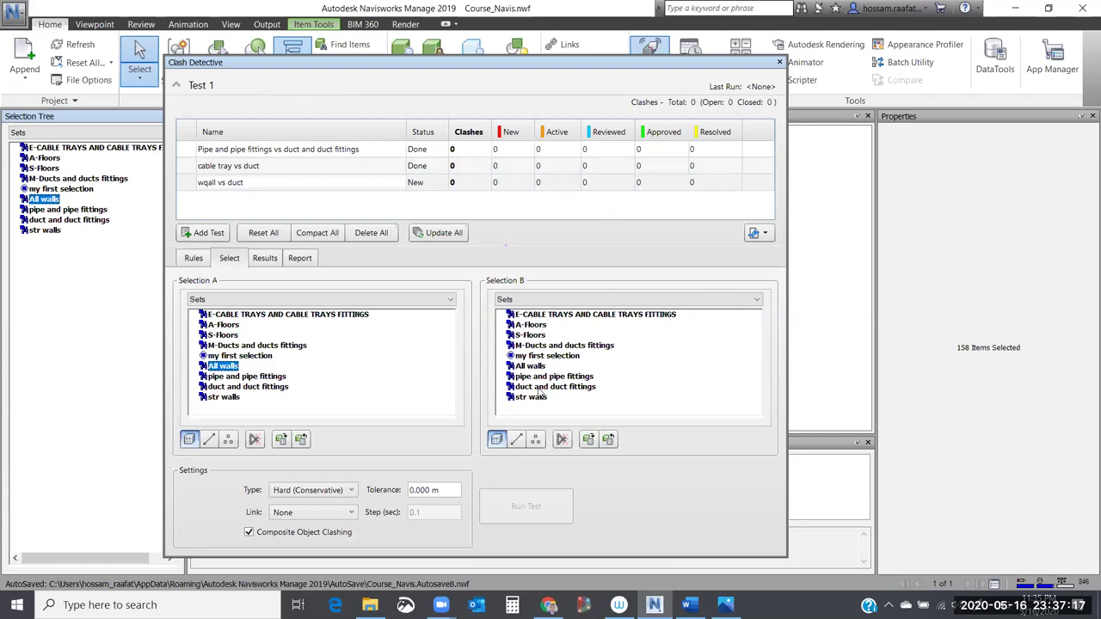
{"action": "left_click", "coordinate": [538, 346]}
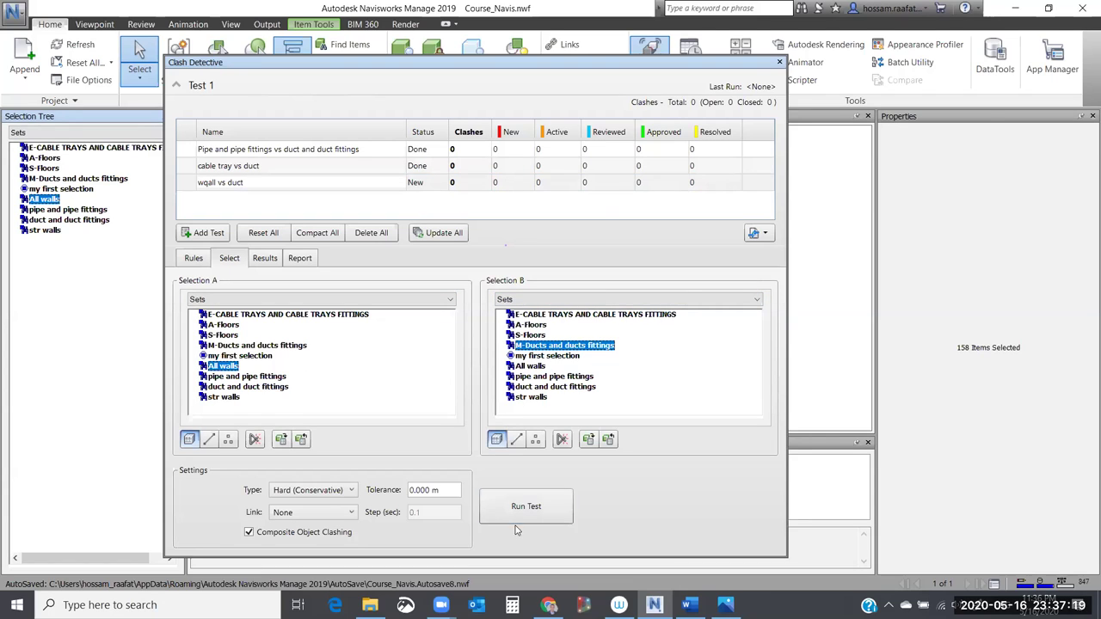
{"action": "left_click", "coordinate": [515, 509]}
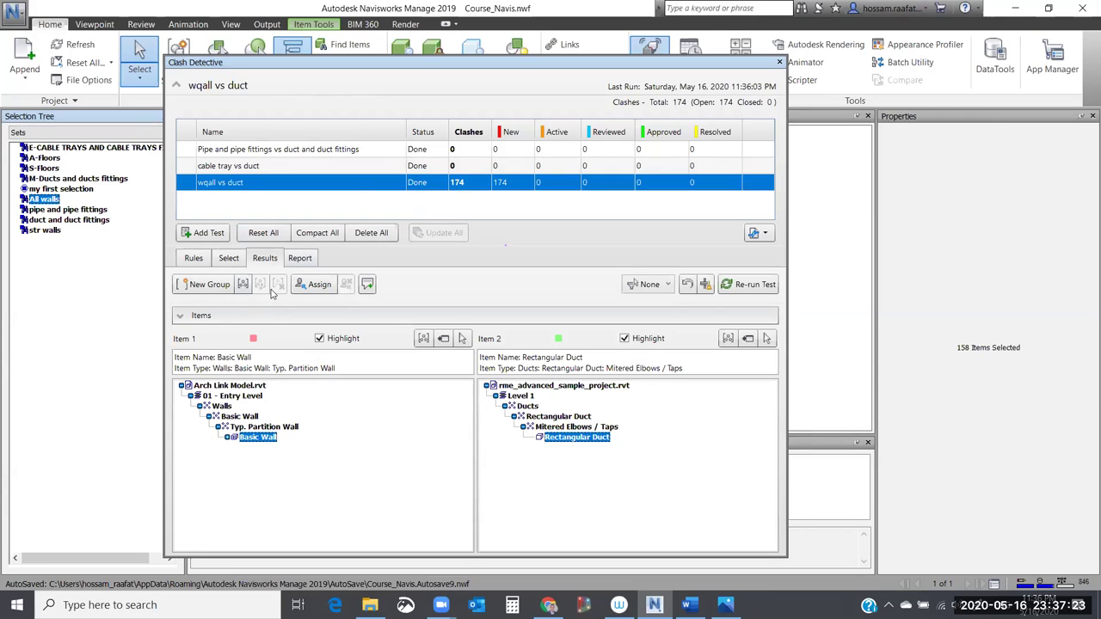
{"action": "left_click_drag", "start_coordinate": [340, 62], "coordinate": [263, 27]}
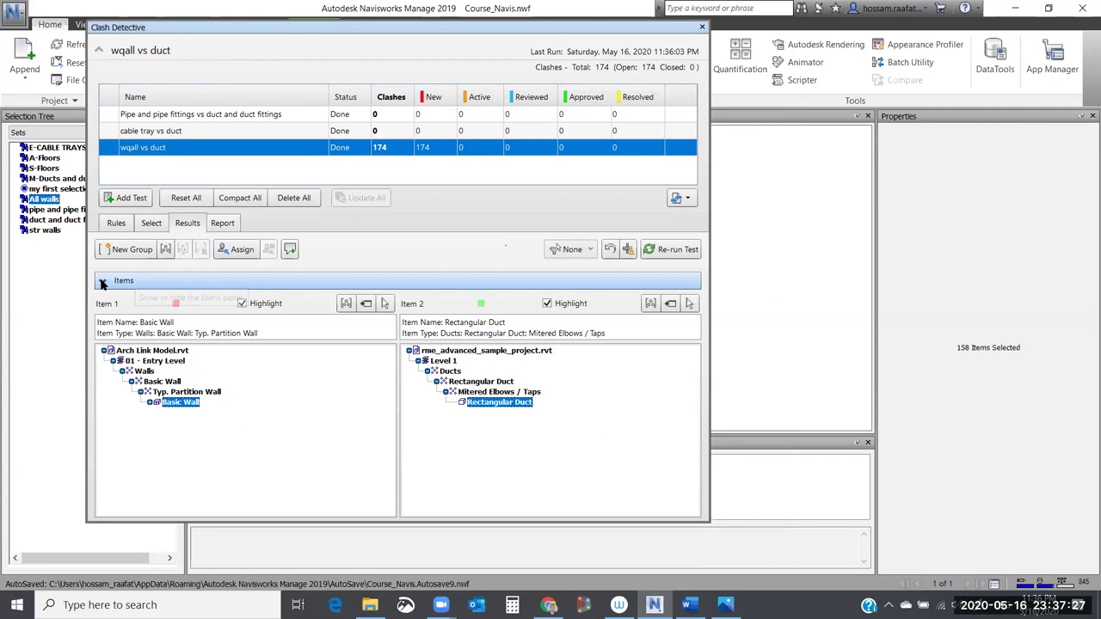
{"action": "left_click", "coordinate": [103, 282]}
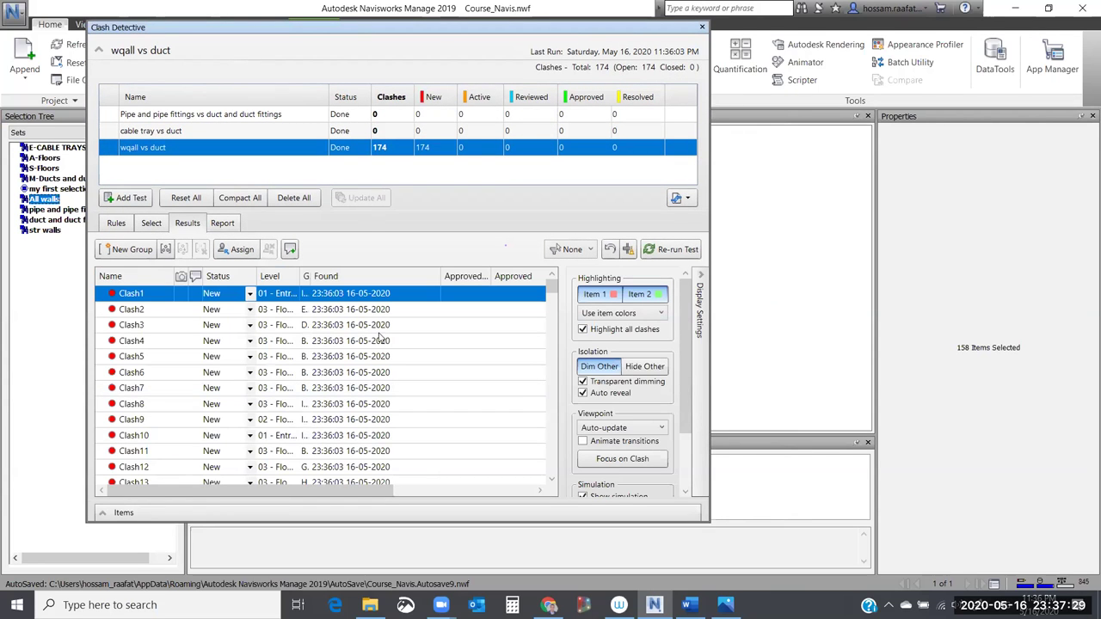
{"action": "left_click_drag", "start_coordinate": [322, 530], "coordinate": [319, 513]}
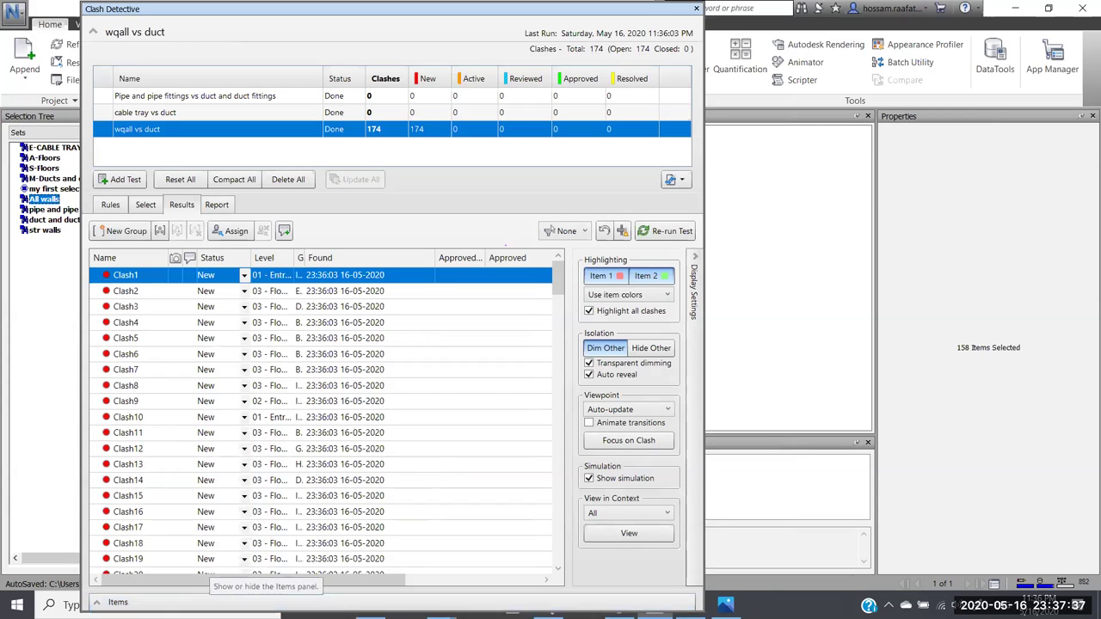
{"action": "left_click", "coordinate": [225, 601]}
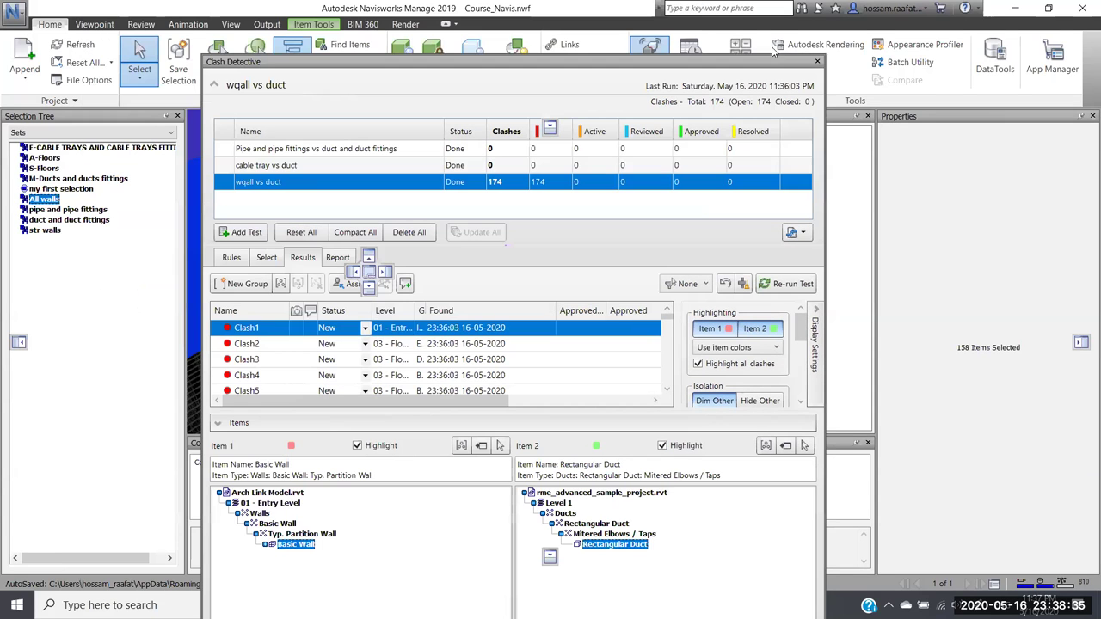
Show Clash2 in the model and deselect All walls so the clashing wall shows red.
{"action": "left_click_drag", "start_coordinate": [348, 10], "coordinate": [713, 271]}
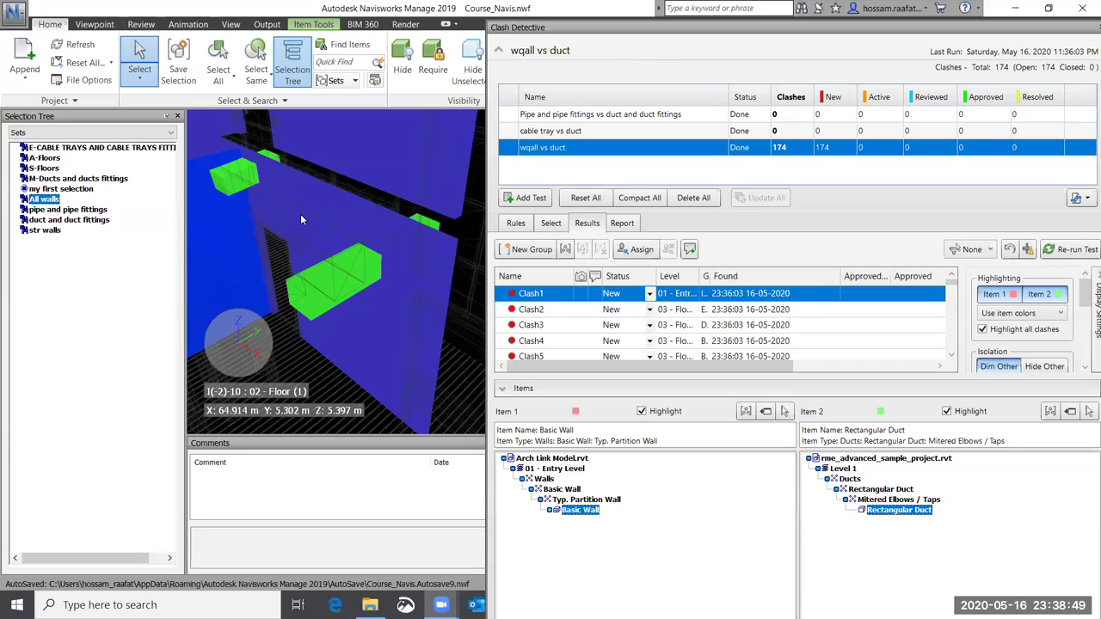
{"action": "scroll", "coordinate": [318, 241], "scroll_direction": "up", "scroll_amount": 2}
{"action": "scroll", "coordinate": [338, 268], "scroll_direction": "up", "scroll_amount": 2}
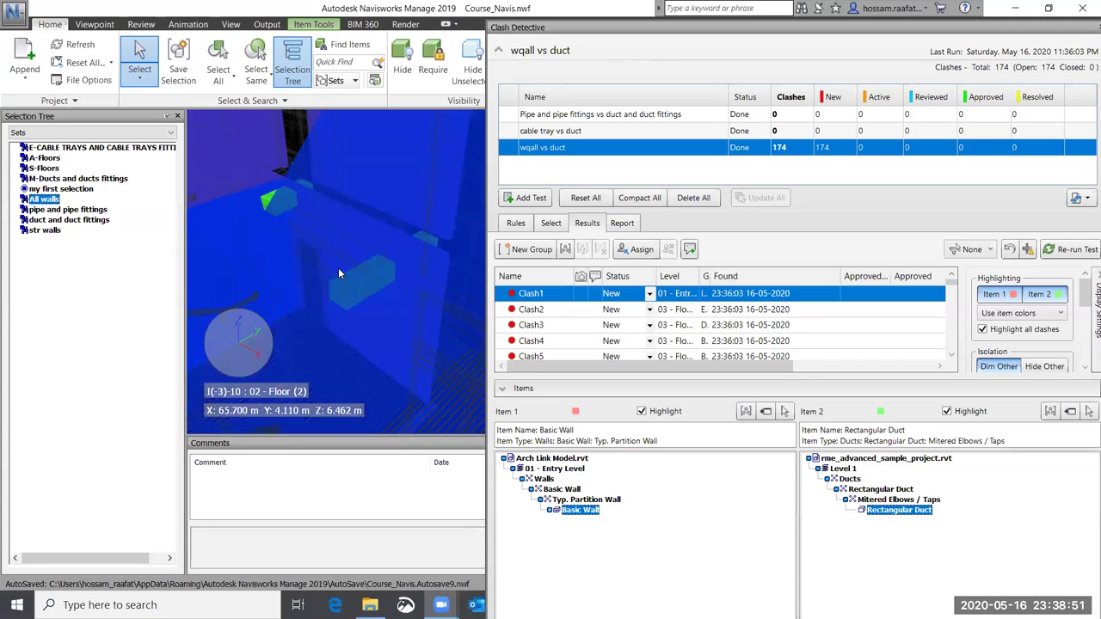
{"action": "scroll", "coordinate": [281, 244], "scroll_direction": "up", "scroll_amount": 3}
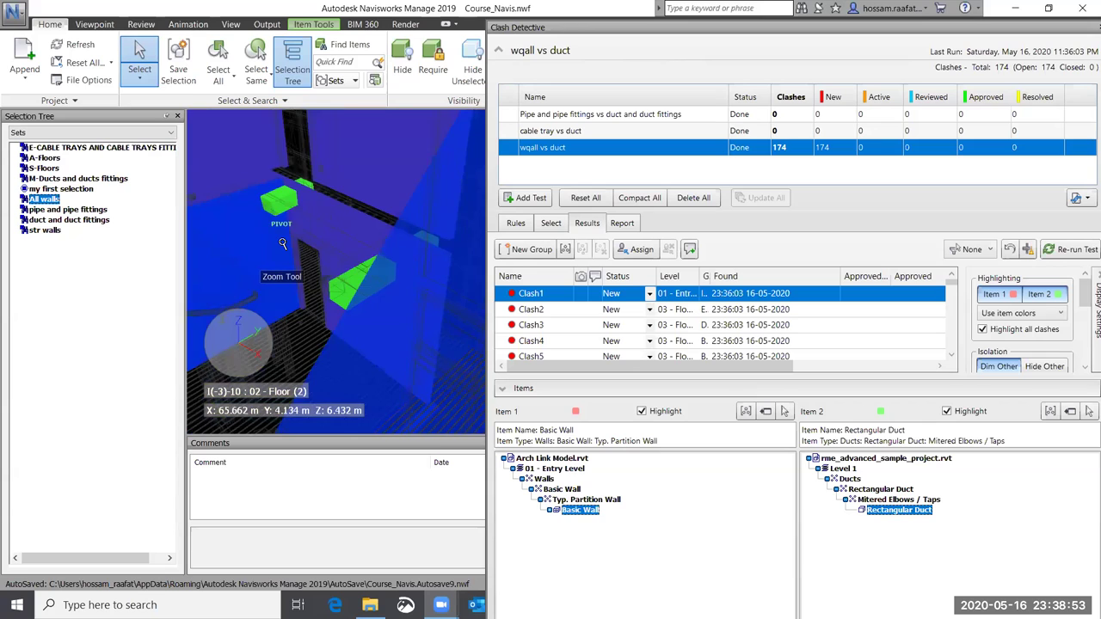
{"action": "left_click", "coordinate": [523, 308]}
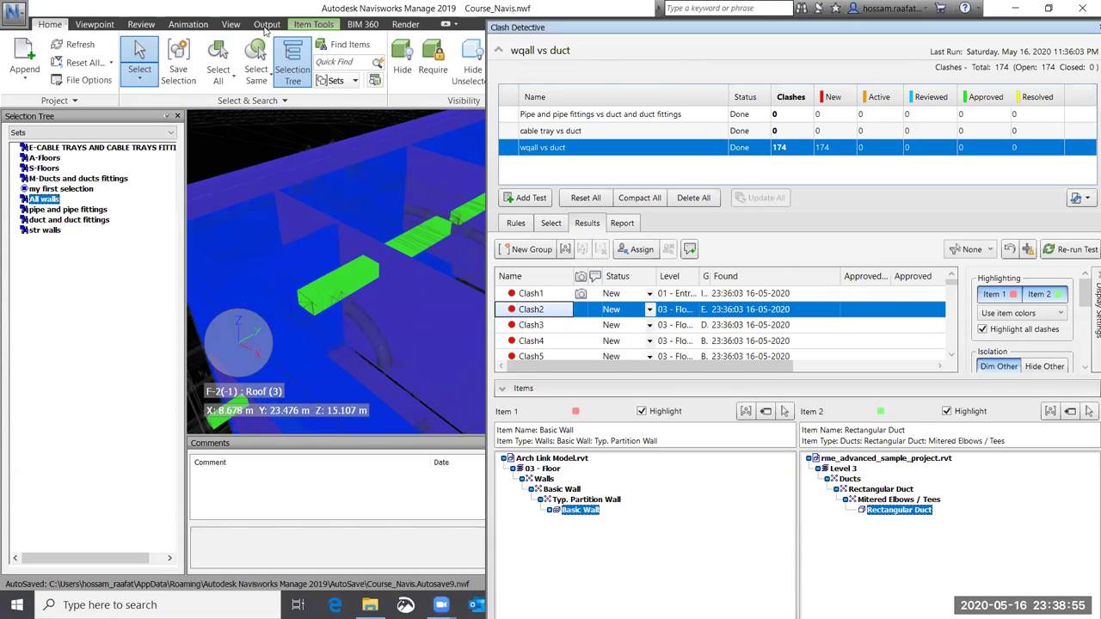
{"action": "left_click", "coordinate": [241, 125]}
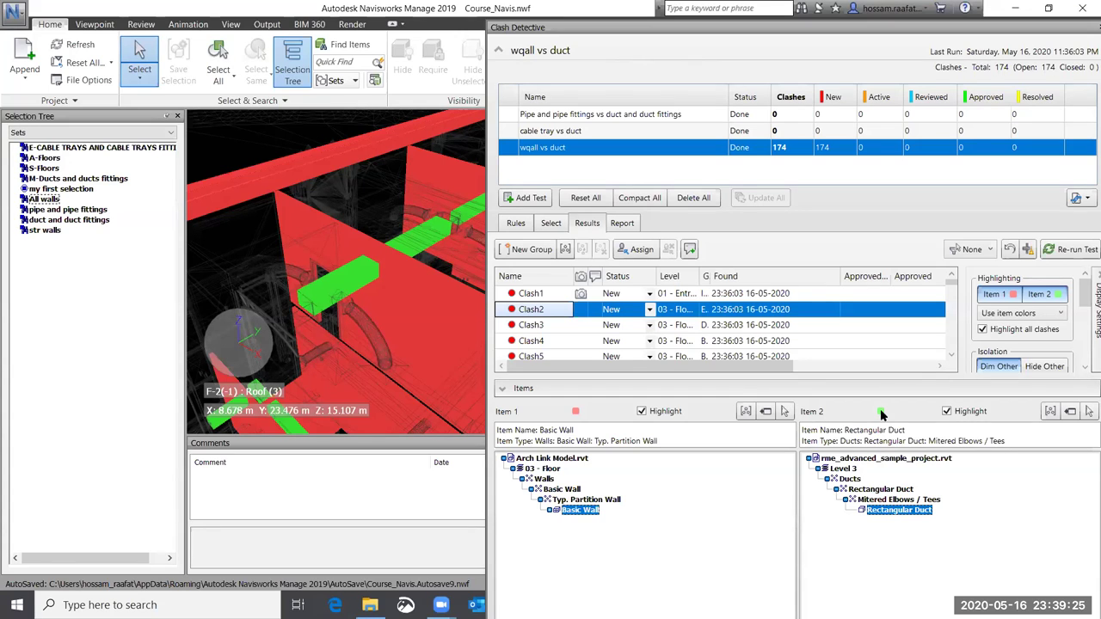
Highlight only the current clash and set isolation to Dim Other after trying Hide Other.
{"action": "left_click", "coordinate": [982, 329]}
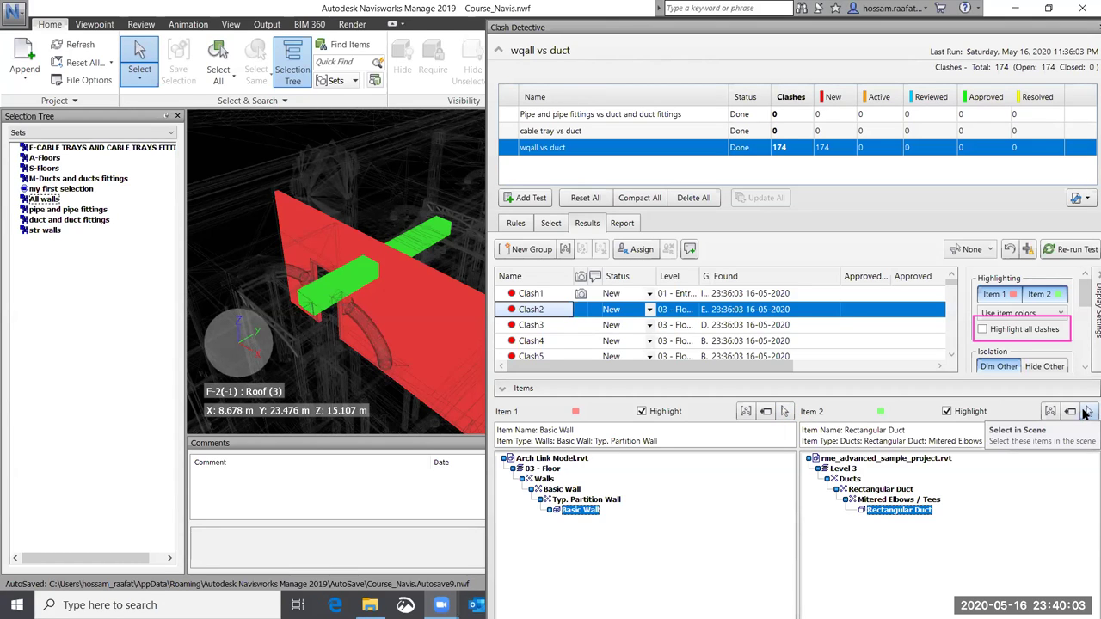
{"action": "left_click", "coordinate": [983, 331]}
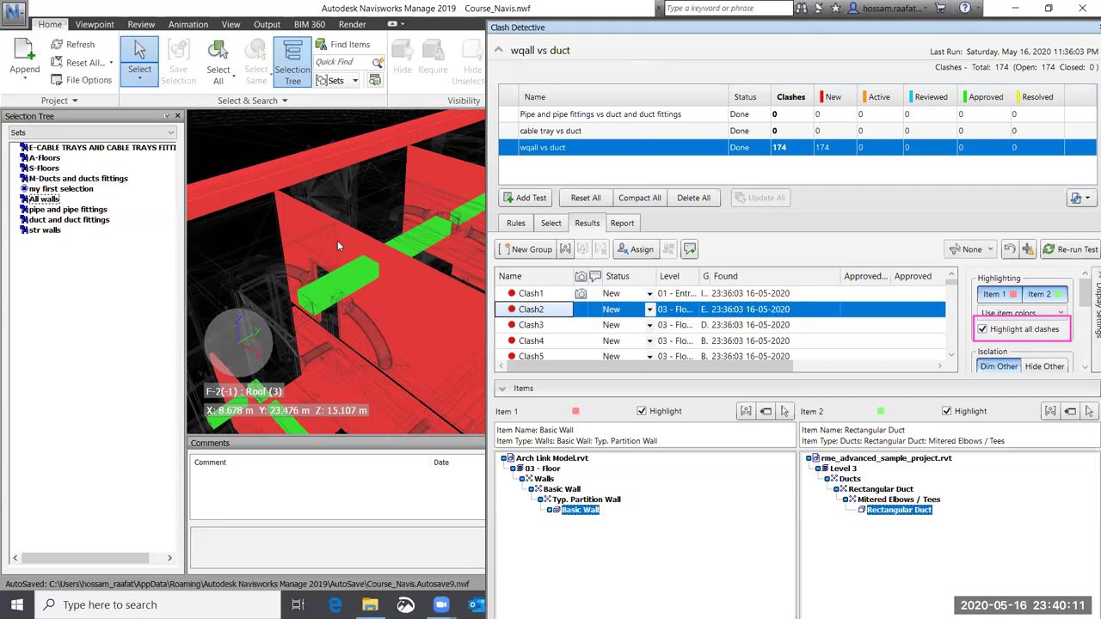
{"action": "left_click", "coordinate": [983, 330]}
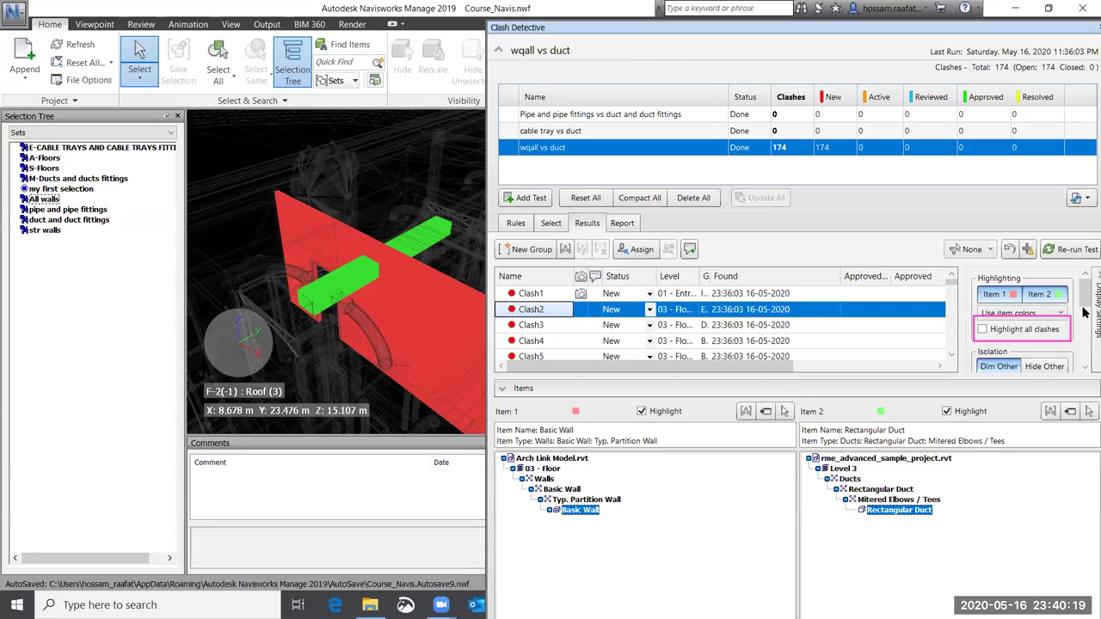
{"action": "left_click", "coordinate": [1059, 367]}
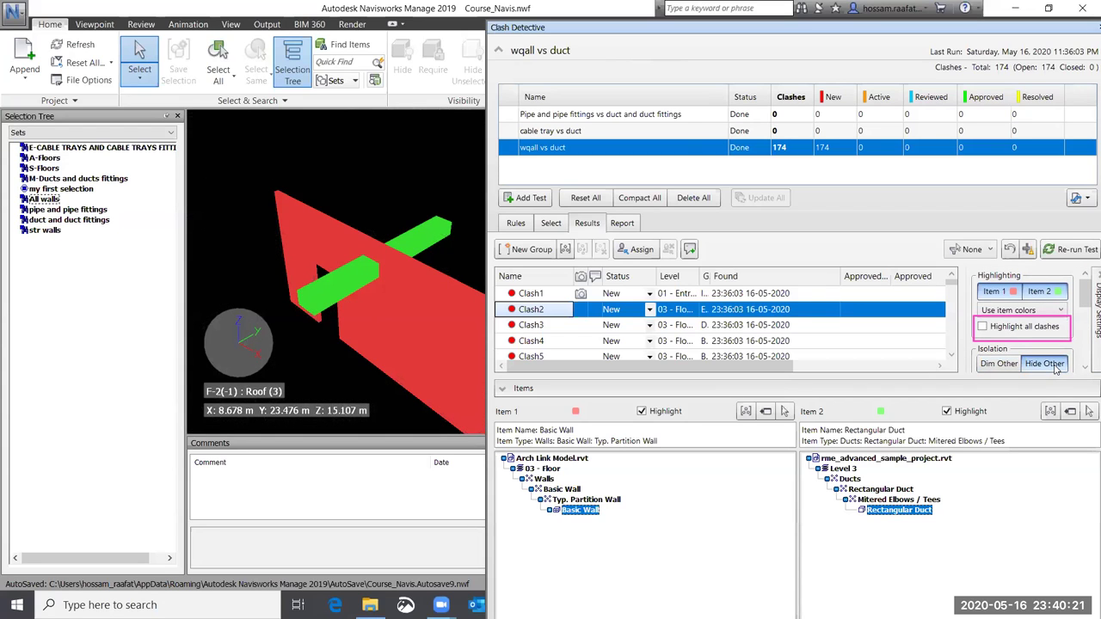
{"action": "left_click", "coordinate": [1011, 372]}
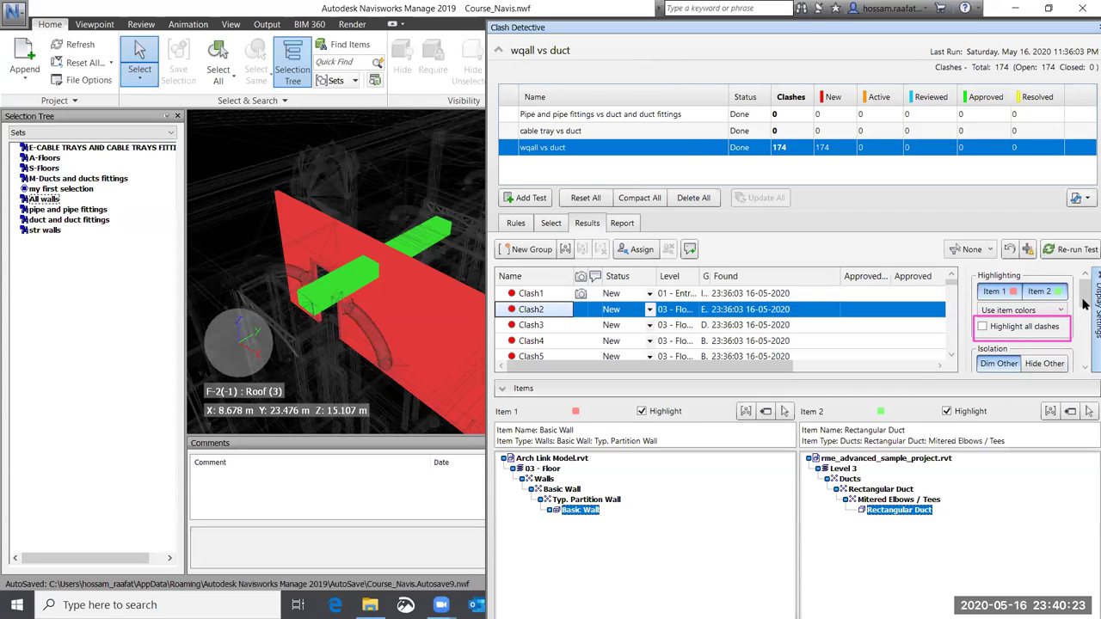
{"action": "scroll", "coordinate": [1086, 314], "scroll_direction": "down", "scroll_amount": 5}
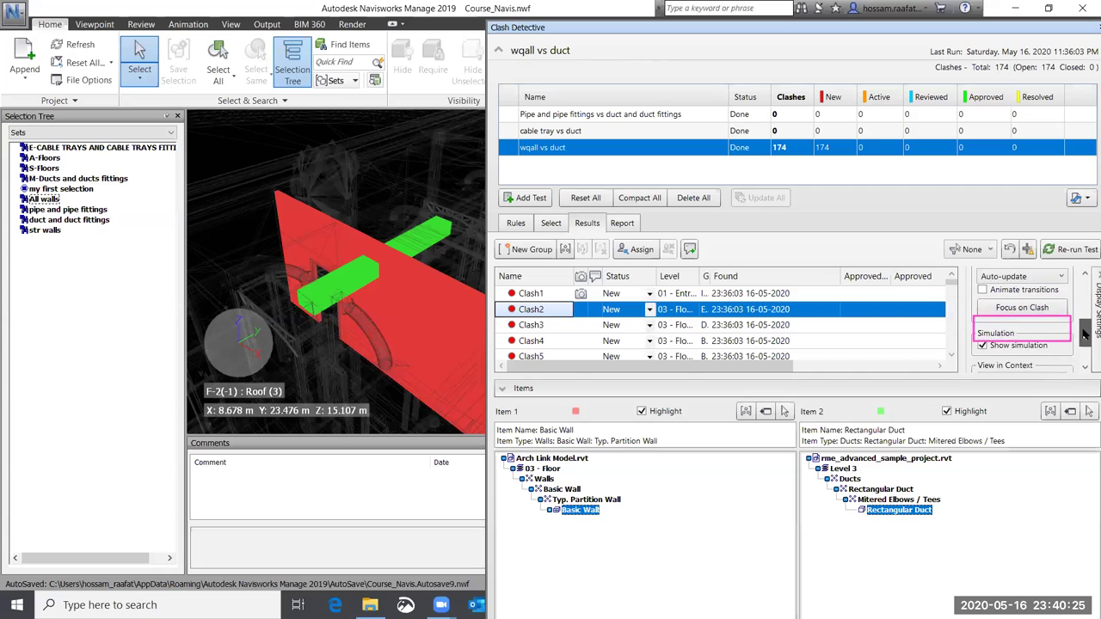
Review the test's Select tab: All walls vs M-Ducts and ducts fittings, Hard (Conservative).
{"action": "left_click_drag", "start_coordinate": [1085, 333], "coordinate": [1085, 273]}
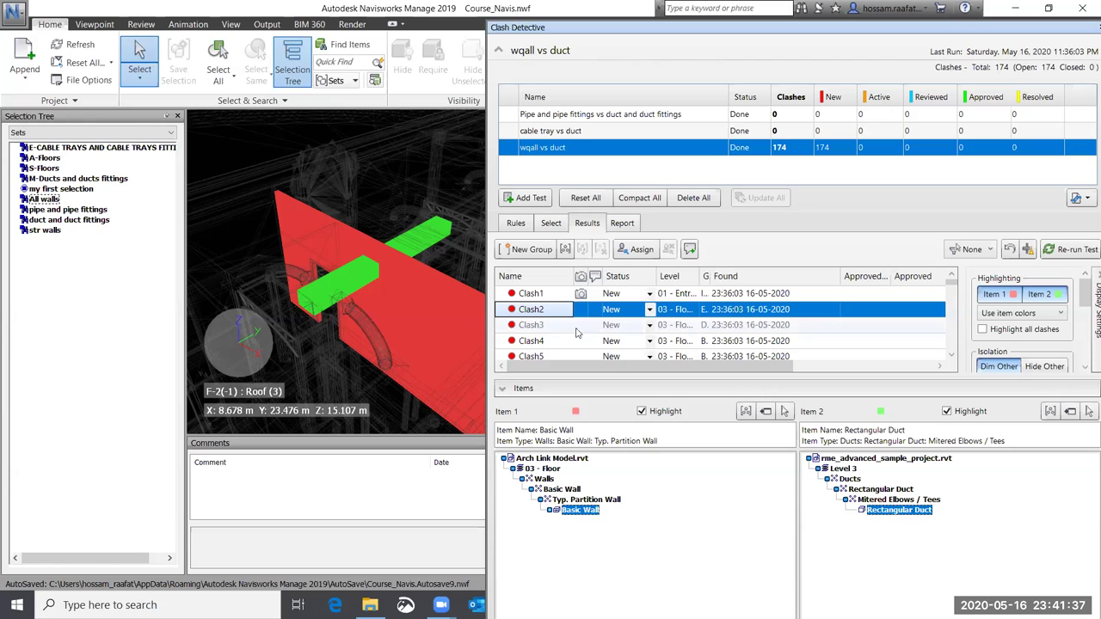
{"action": "left_click", "coordinate": [551, 222]}
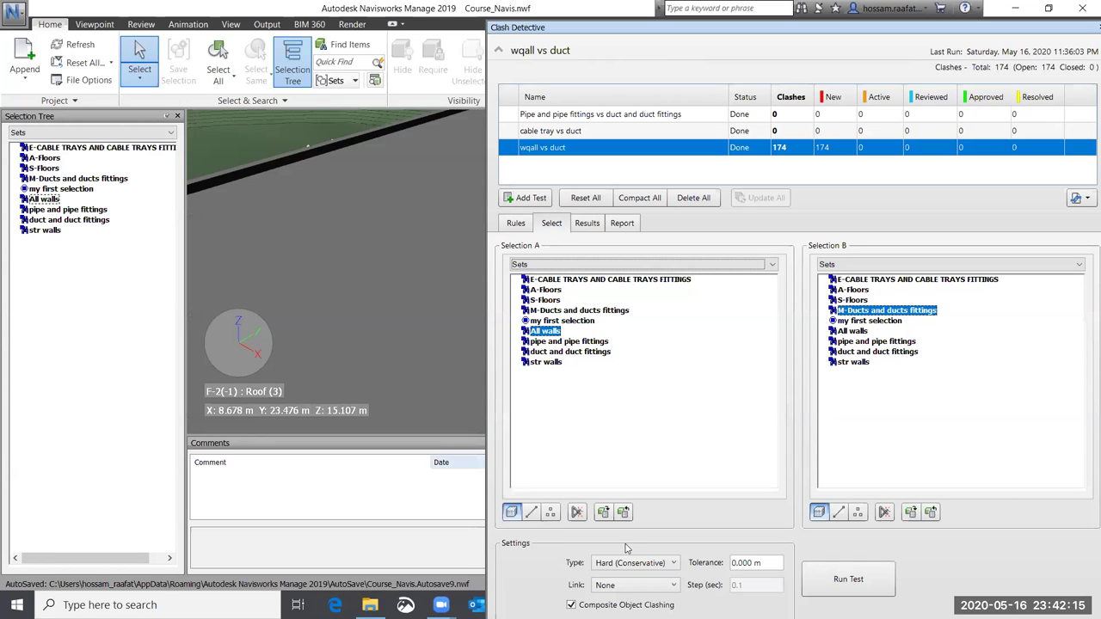
Return to the Results list of the wqall vs duct test.
{"action": "left_click", "coordinate": [586, 223]}
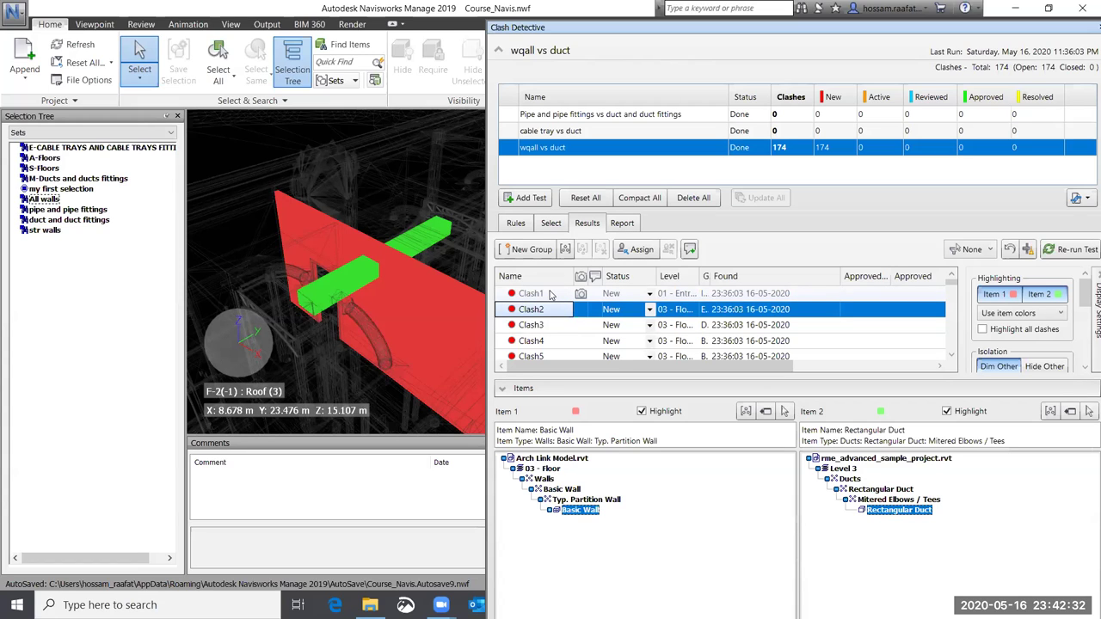
Sort clashes by Level and select the Roof clashes Clash162 through Clash171.
{"action": "left_click", "coordinate": [673, 279]}
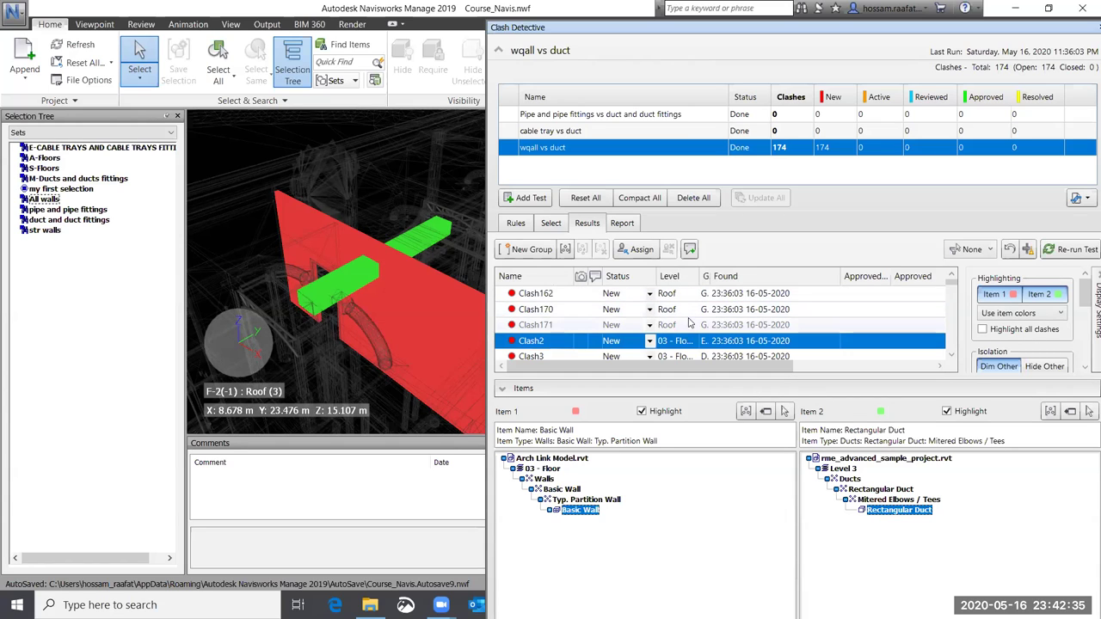
{"action": "left_click", "coordinate": [576, 295]}
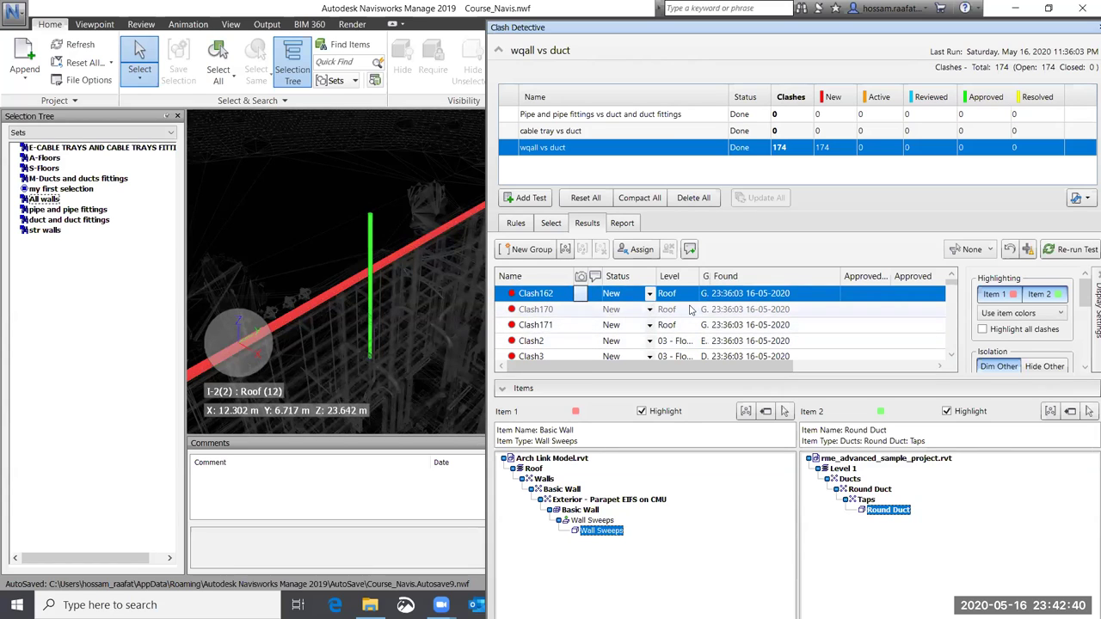
{"action": "left_click", "coordinate": [559, 327], "text": "shift"}
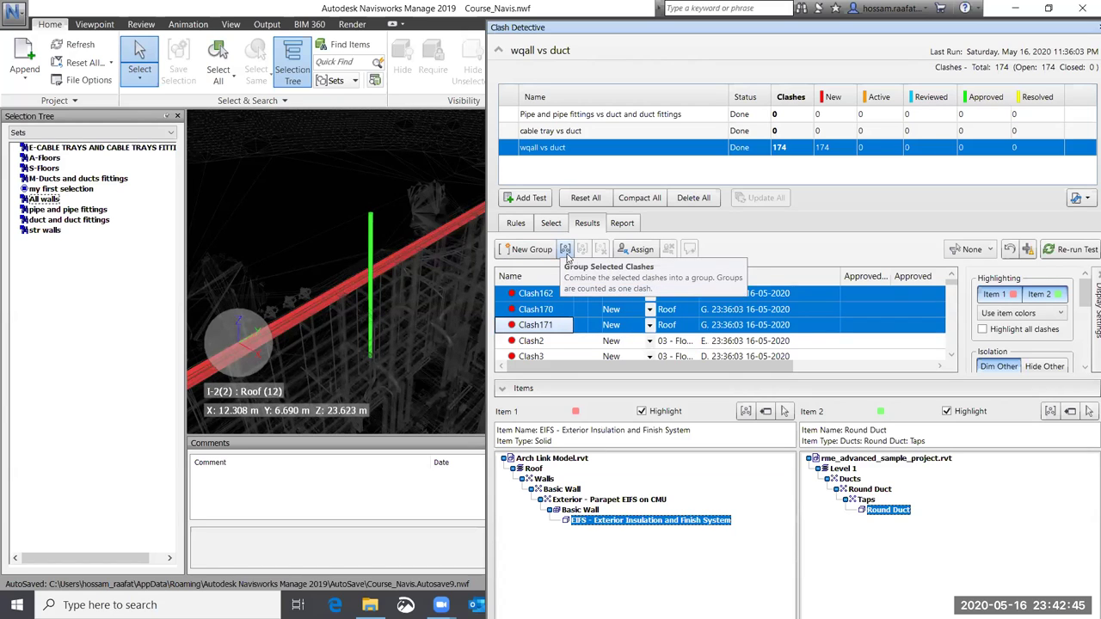
Group the three Roof clashes and name the group 'roof clashes'.
{"action": "left_click", "coordinate": [567, 255]}
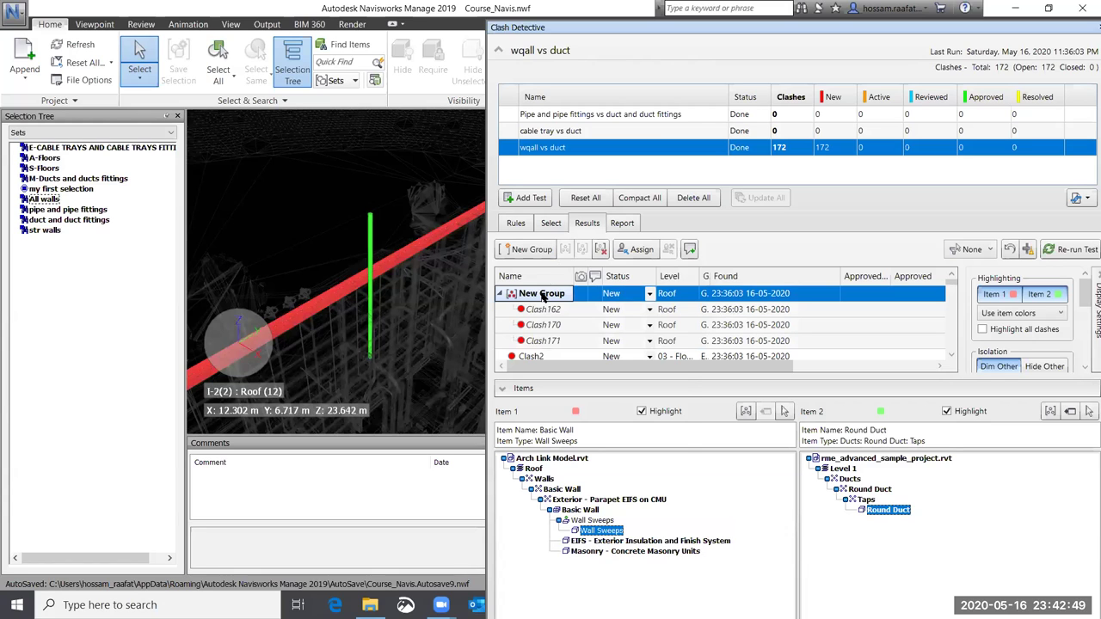
{"action": "right_click", "coordinate": [543, 295]}
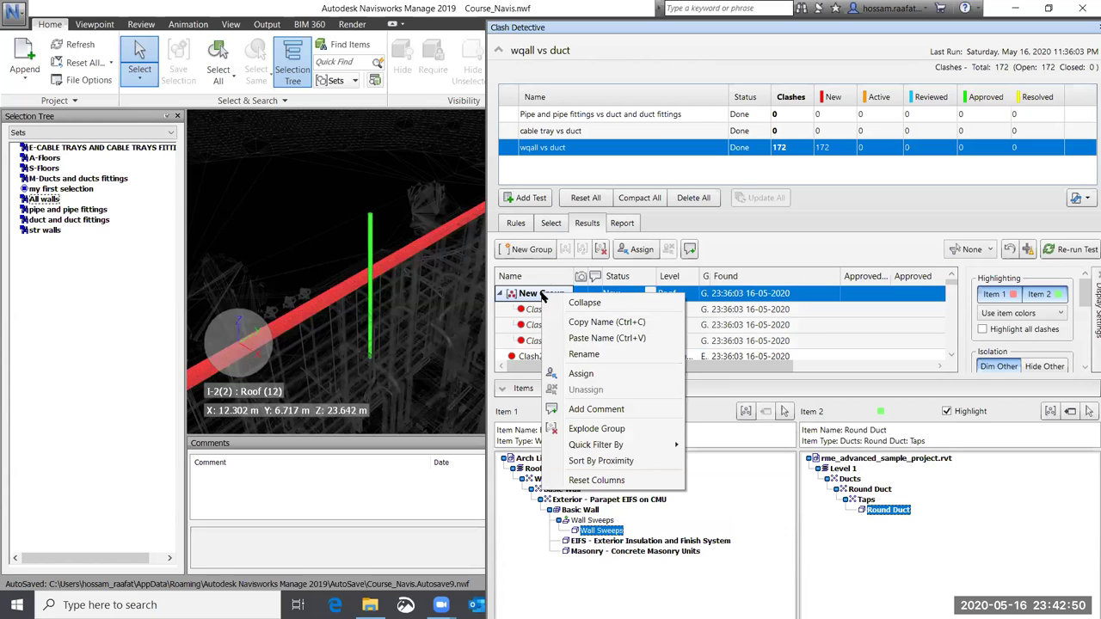
{"action": "left_click", "coordinate": [609, 356]}
{"action": "type", "text": "roof"}
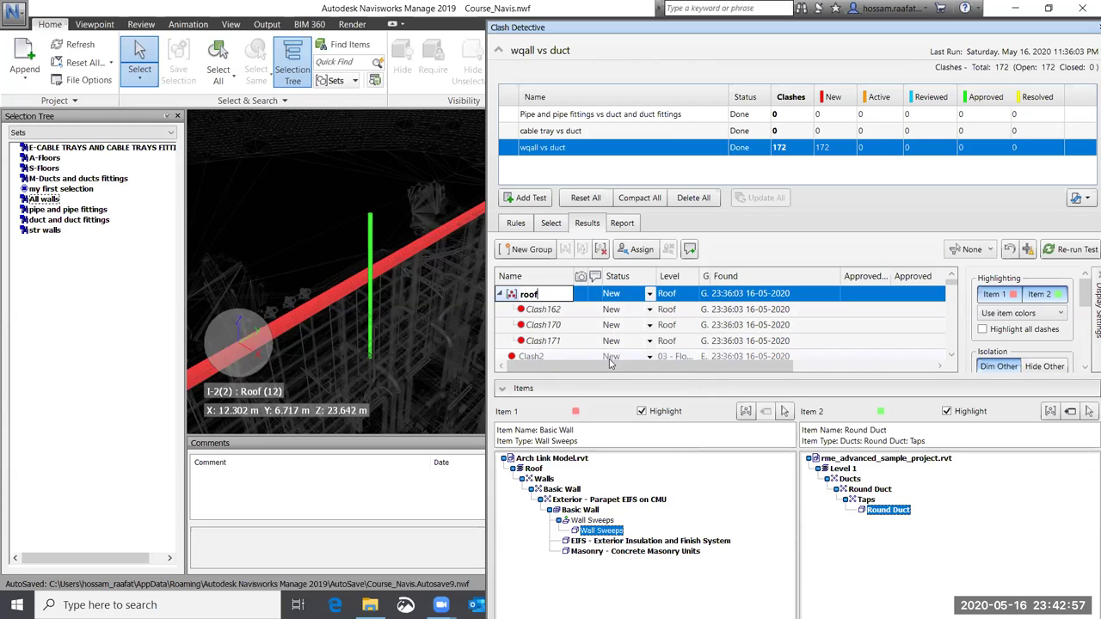
{"action": "type", "text": " clashes"}
{"action": "key", "text": "Return"}
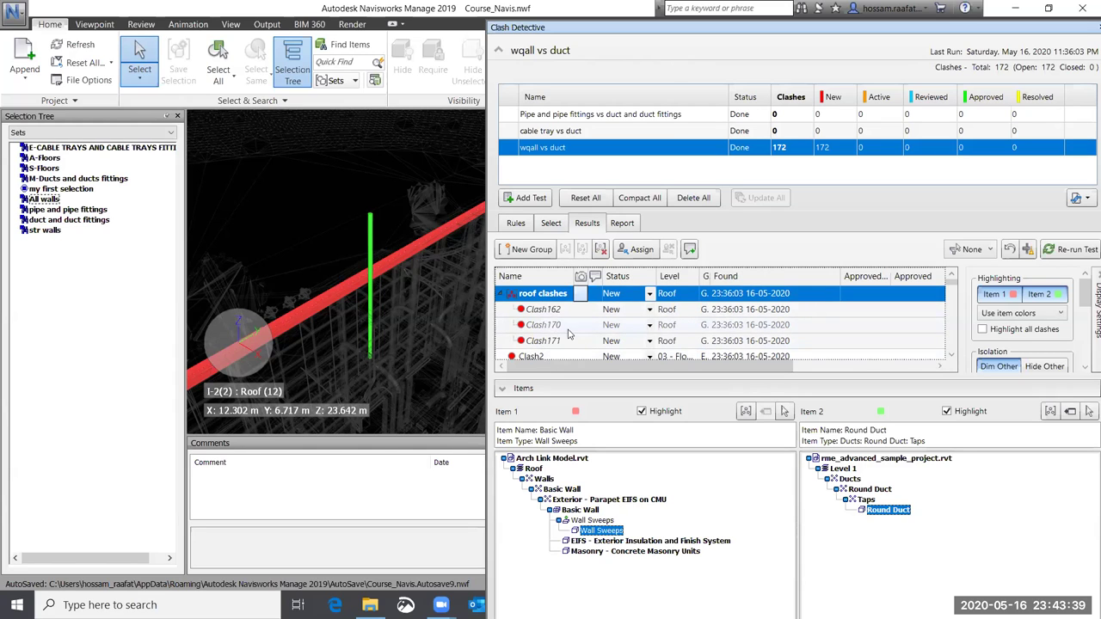
Display Clash6, a 03 - Floor partition wall against a Level 3 rectangular duct.
{"action": "left_click", "coordinate": [543, 341]}
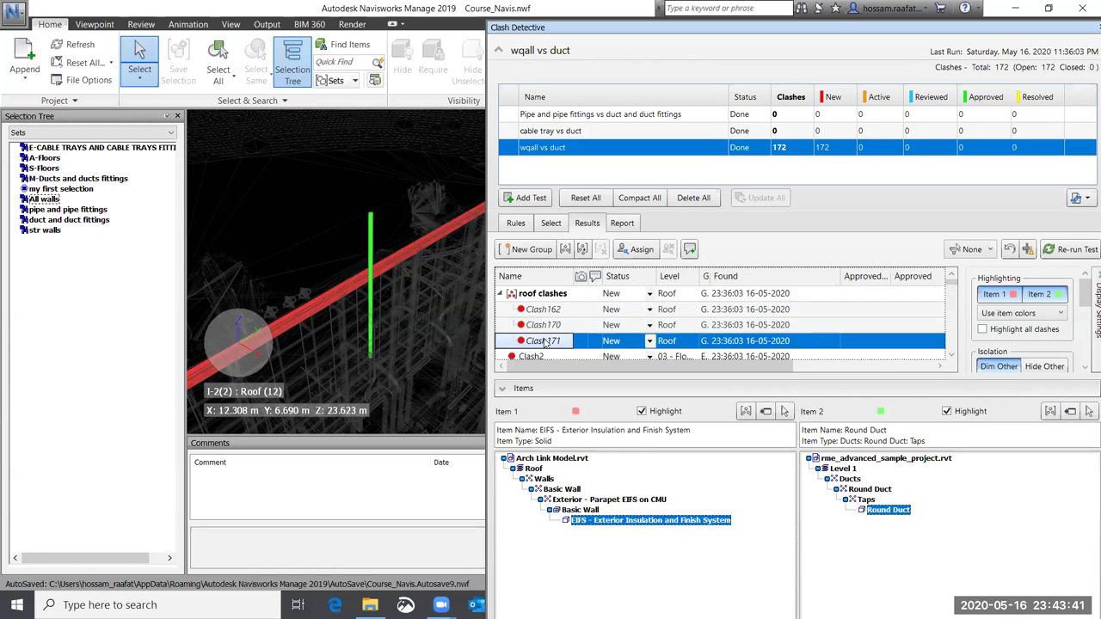
{"action": "scroll", "coordinate": [542, 337], "scroll_direction": "down", "scroll_amount": 2}
{"action": "left_click", "coordinate": [541, 334]}
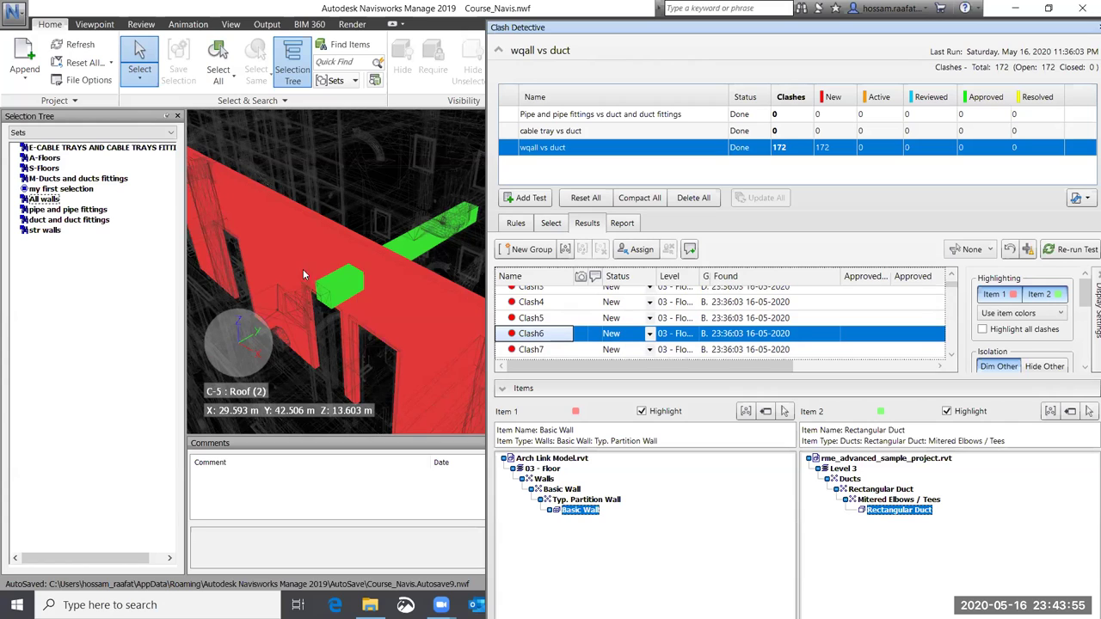
Assign Clash6 to Arch with the note 'arch to make an opening', and show HTML (Tabular) report settings.
{"action": "scroll", "coordinate": [349, 271], "scroll_direction": "down", "scroll_amount": 1}
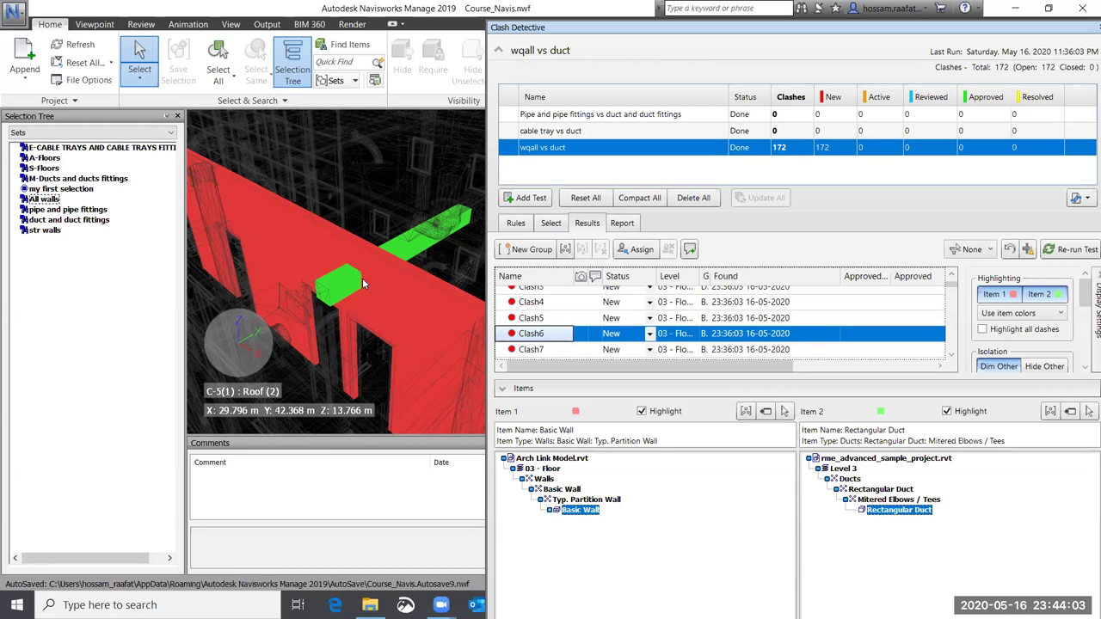
{"action": "left_click", "coordinate": [640, 251]}
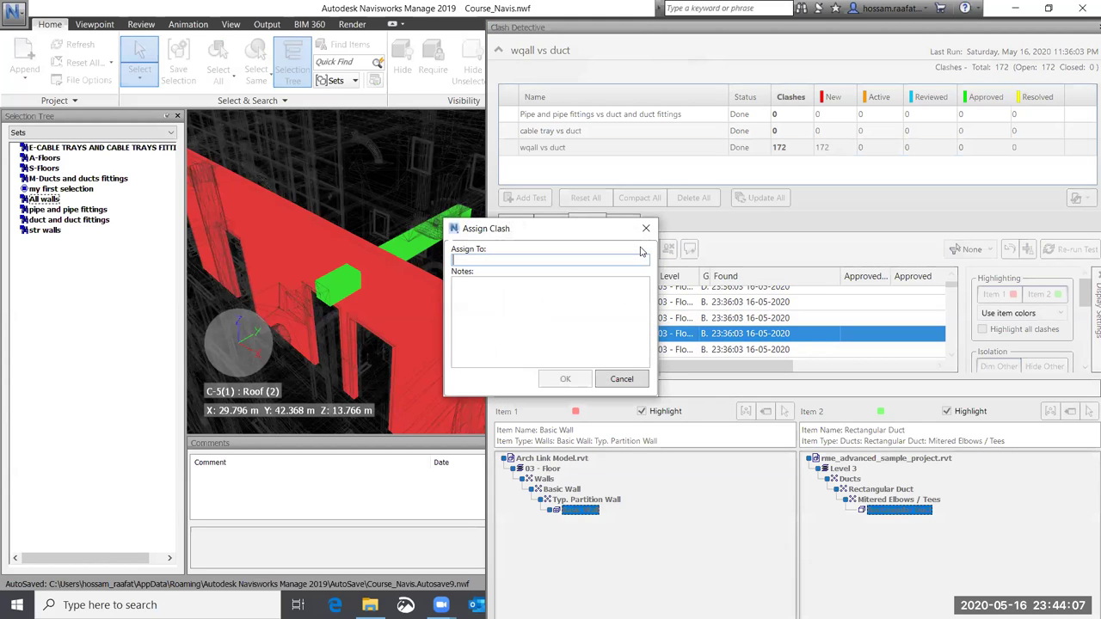
{"action": "type", "text": "A"}
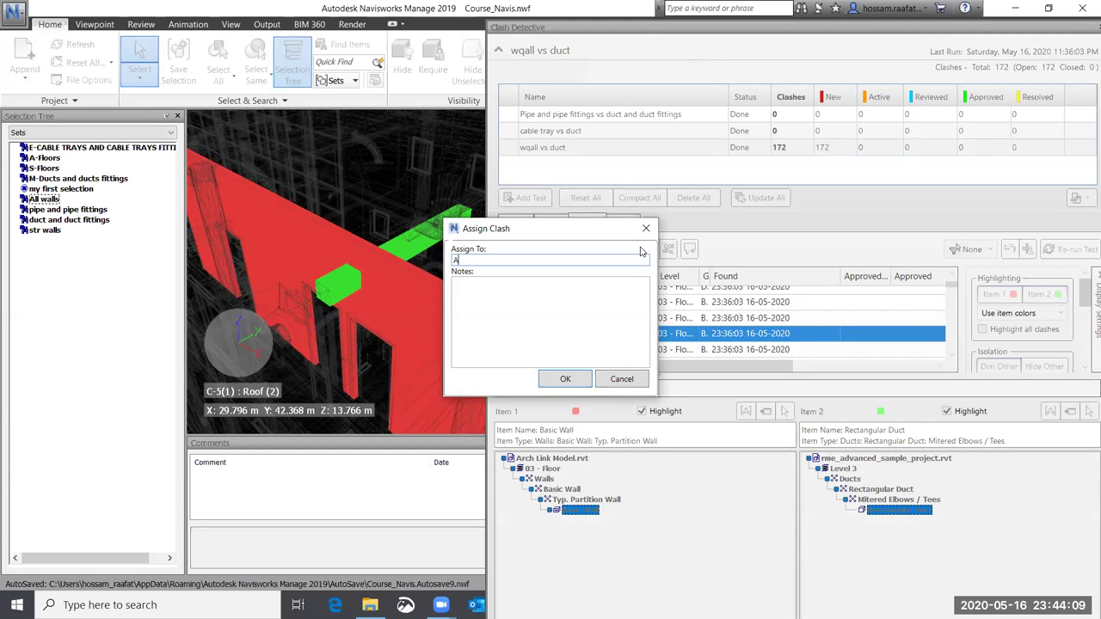
{"action": "type", "text": "rch"}
{"action": "left_click", "coordinate": [488, 299]}
{"action": "type", "text": "arch t"}
{"action": "type", "text": "ma"}
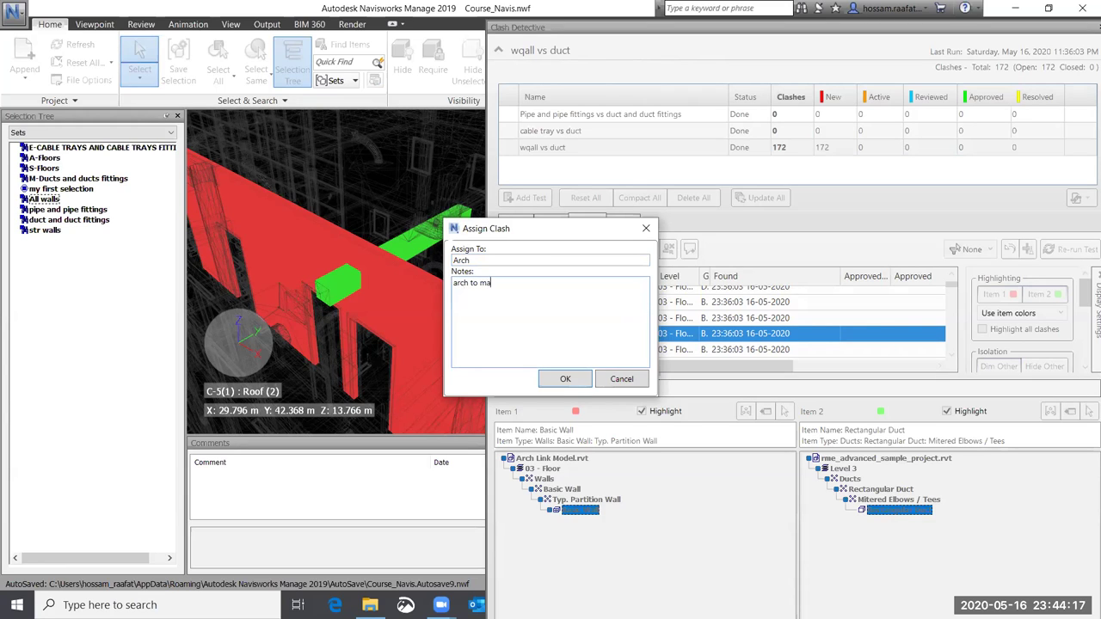
{"action": "type", "text": "ke an opening"}
{"action": "left_click", "coordinate": [565, 379]}
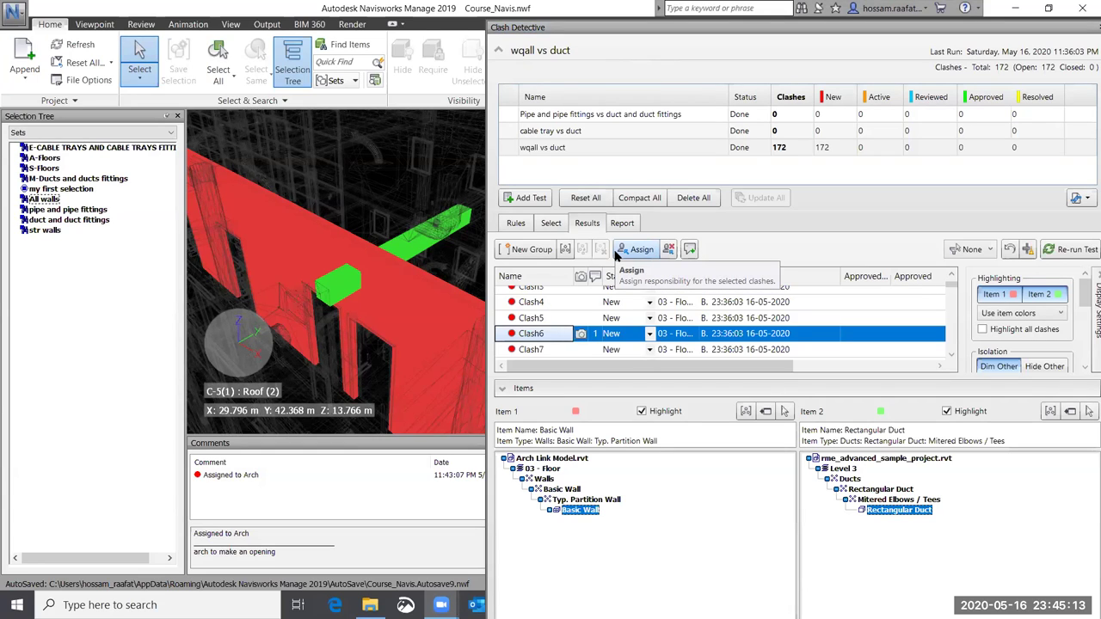
{"action": "left_click", "coordinate": [633, 222]}
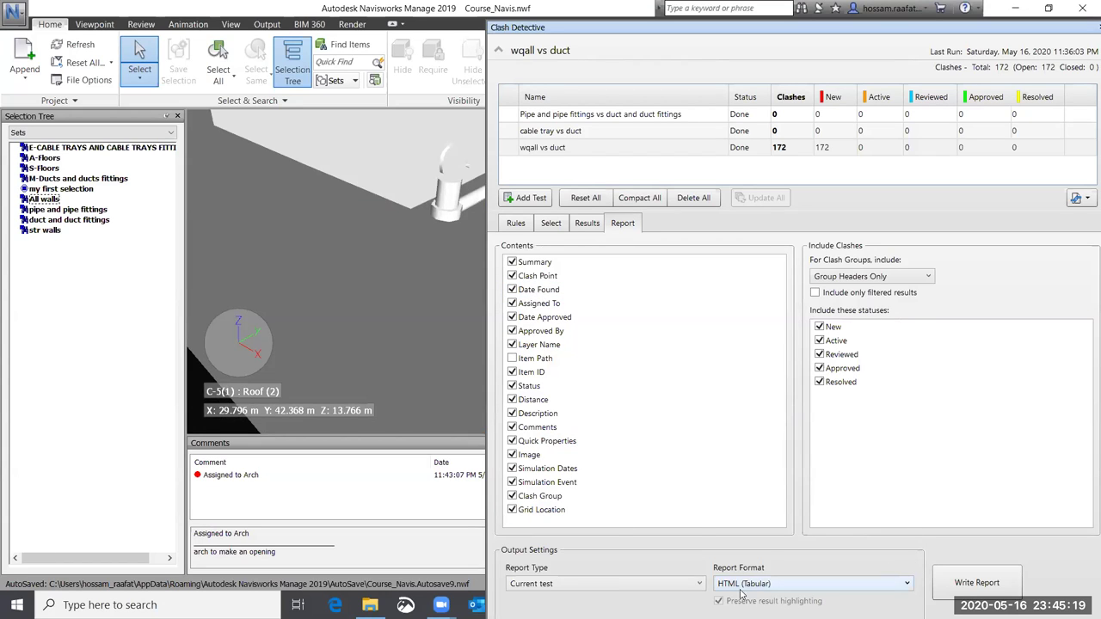
Write the clash report to Samples > clash test report as wqall vs duct.html.
{"action": "left_click", "coordinate": [997, 583]}
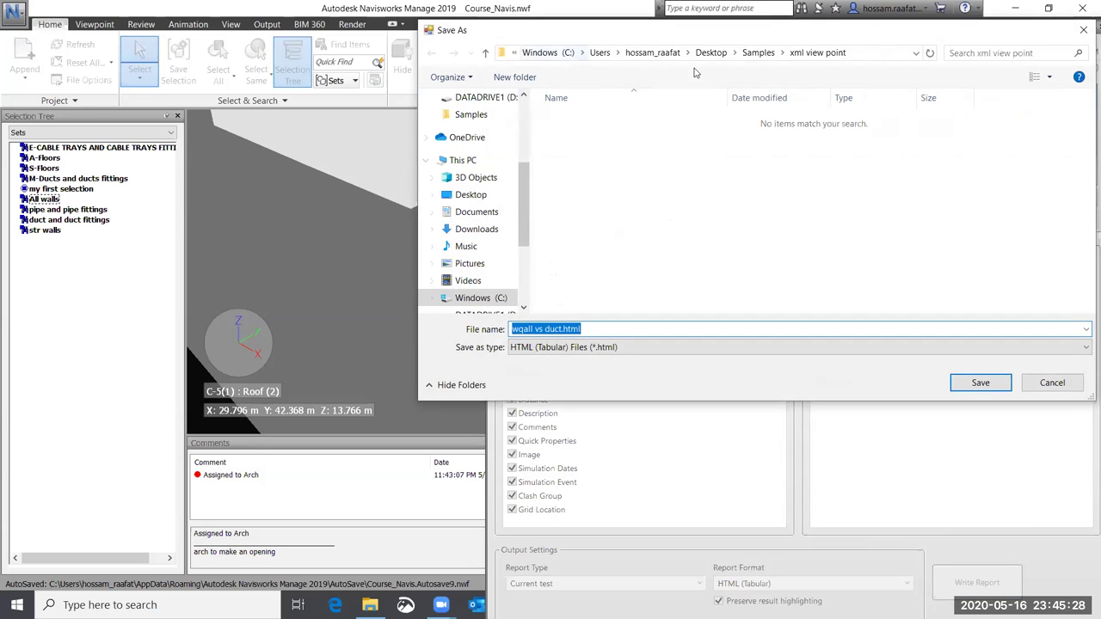
{"action": "left_click", "coordinate": [758, 52]}
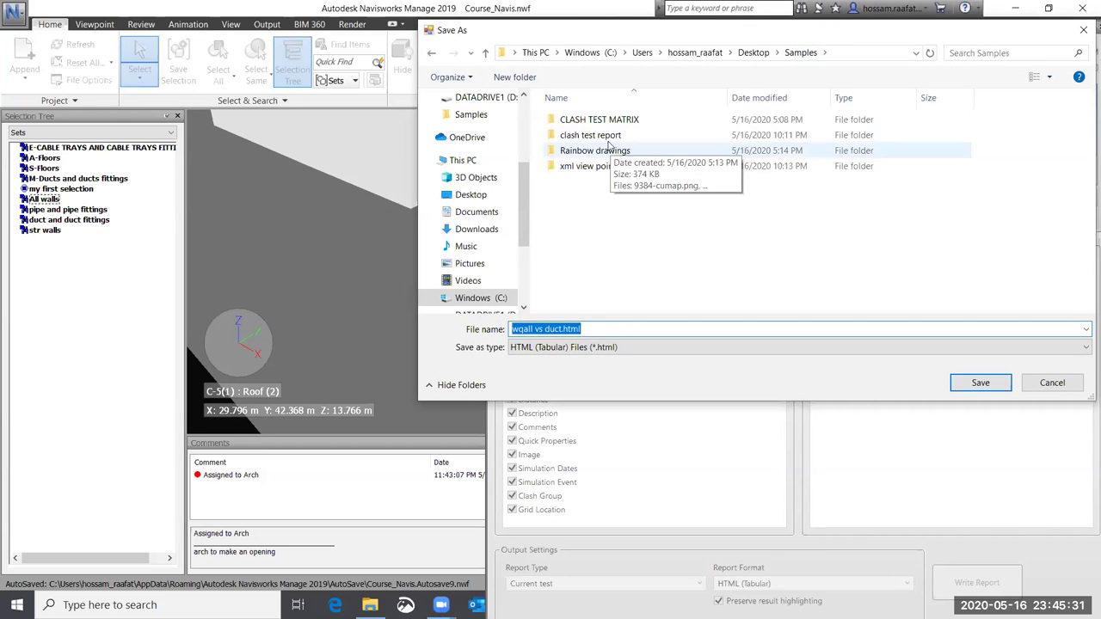
{"action": "double_click", "coordinate": [600, 137]}
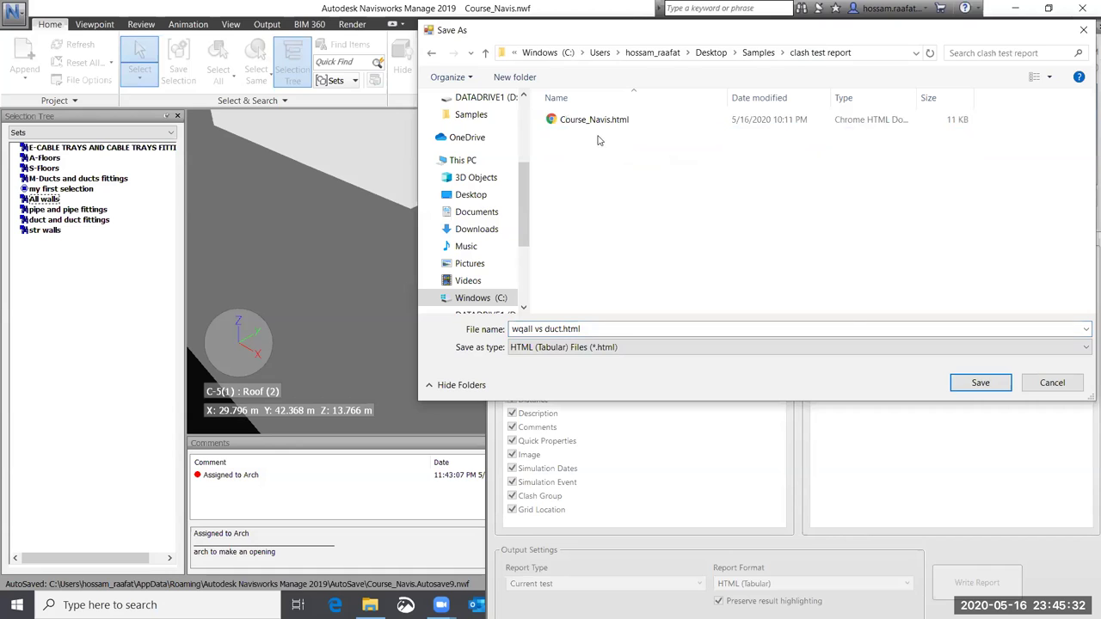
{"action": "left_click", "coordinate": [987, 384]}
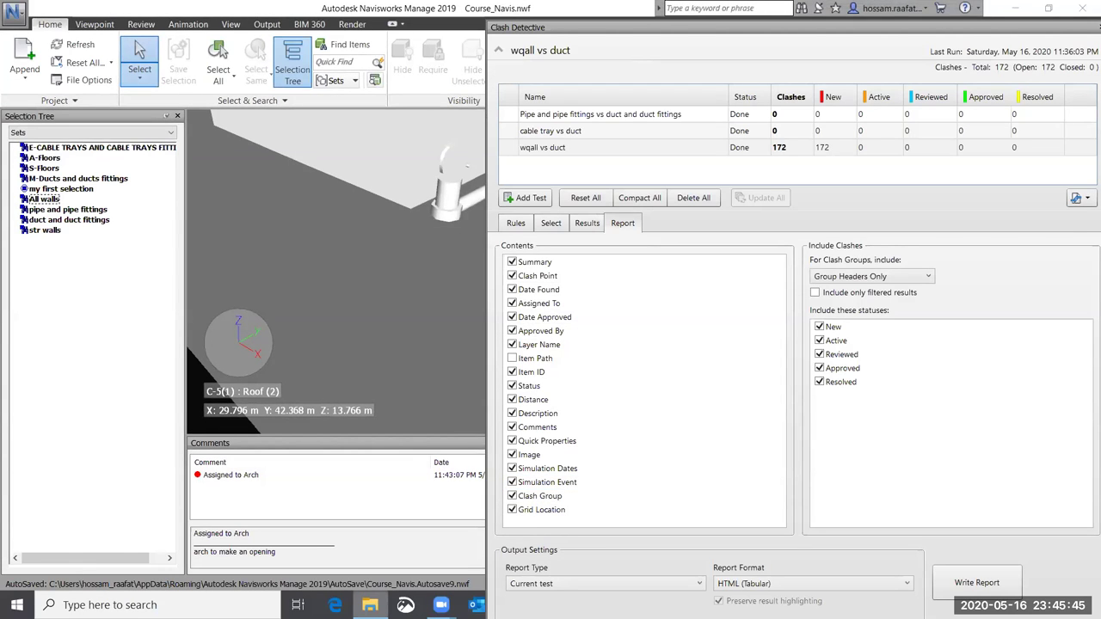
In File Explorer, open the clash test report folder under Samples.
{"action": "left_click", "coordinate": [370, 605]}
{"action": "left_click", "coordinate": [118, 45]}
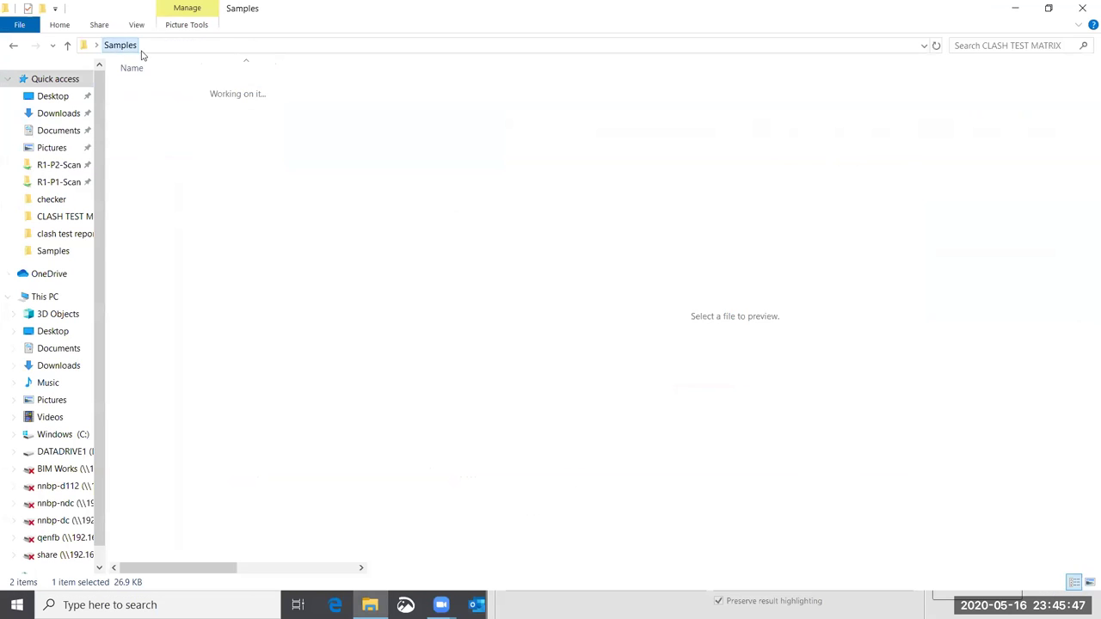
{"action": "double_click", "coordinate": [189, 107]}
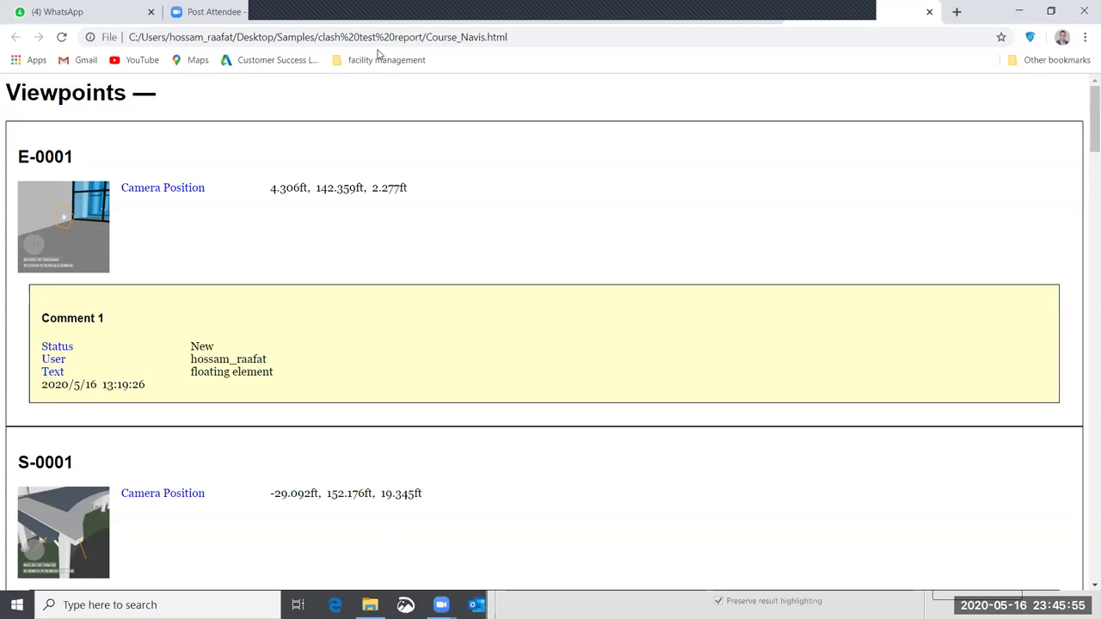
Close the viewpoints report browser and check the snapshot images in wqall vs duct_files.
{"action": "left_click", "coordinate": [1019, 11]}
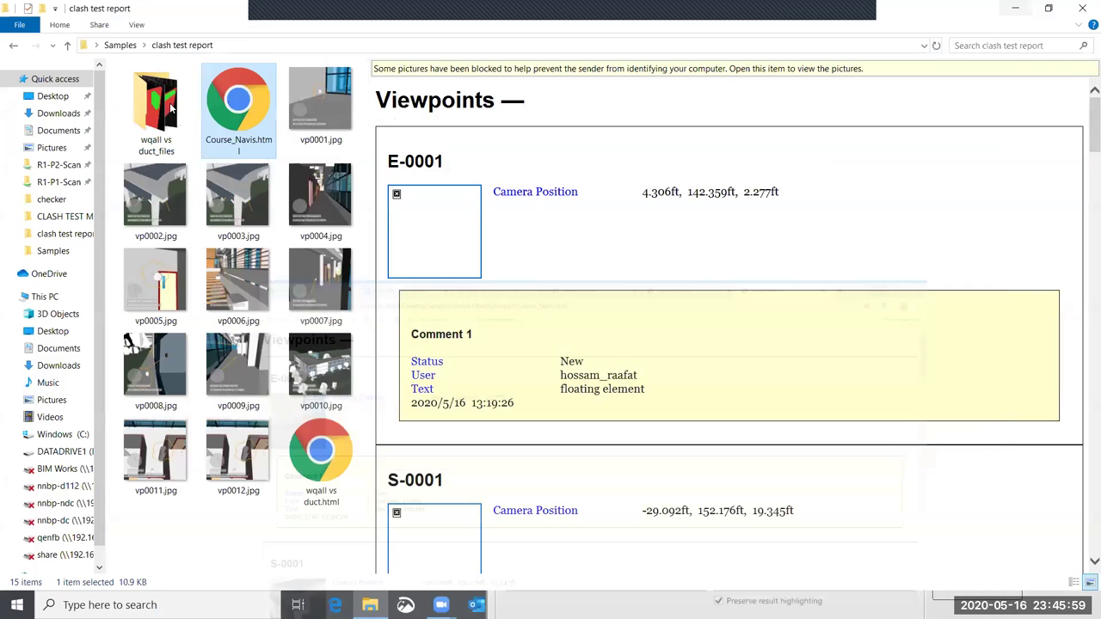
{"action": "left_click", "coordinate": [167, 102]}
{"action": "double_click", "coordinate": [167, 102]}
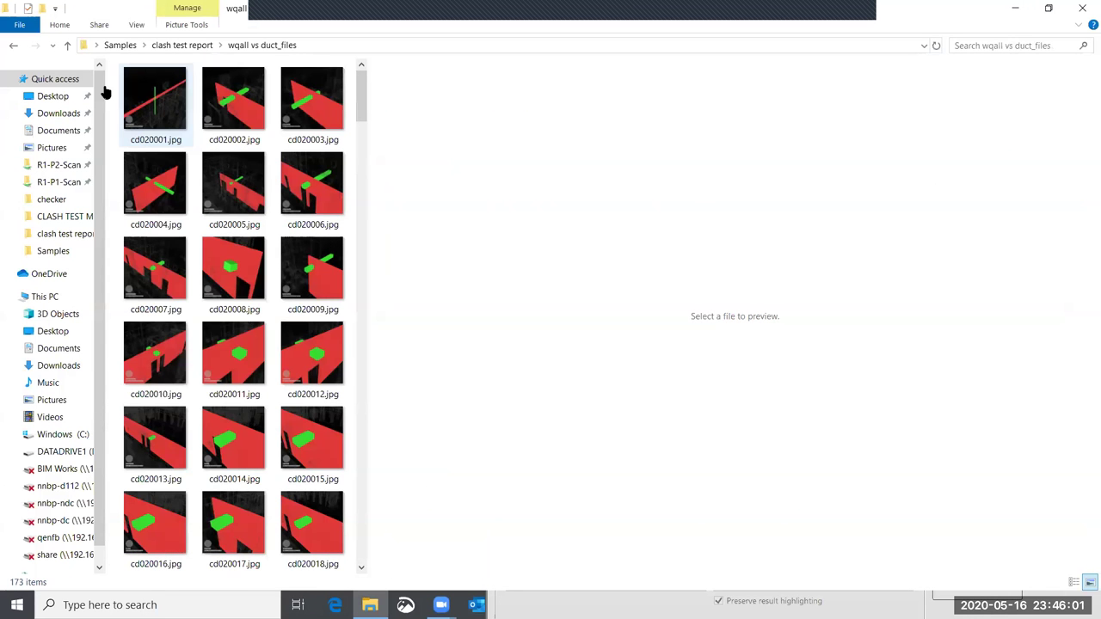
{"action": "left_click", "coordinate": [13, 45]}
Open wqall vs duct.html in Chrome and review its 172 new clash rows with snapshots.
{"action": "double_click", "coordinate": [319, 464]}
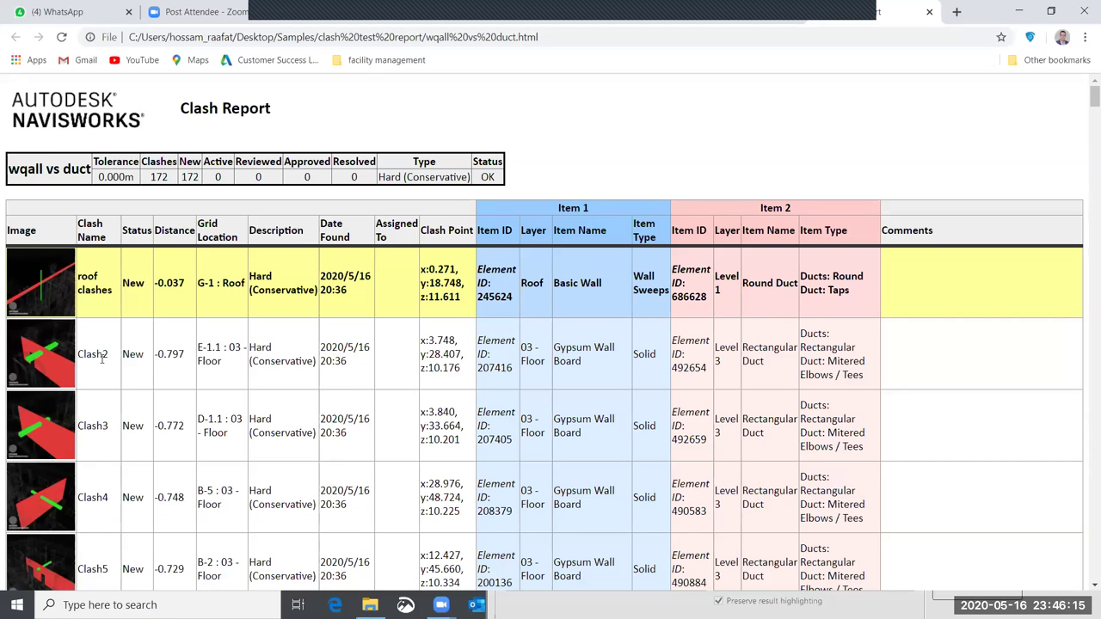
{"action": "scroll", "coordinate": [102, 360], "scroll_direction": "down", "scroll_amount": 3}
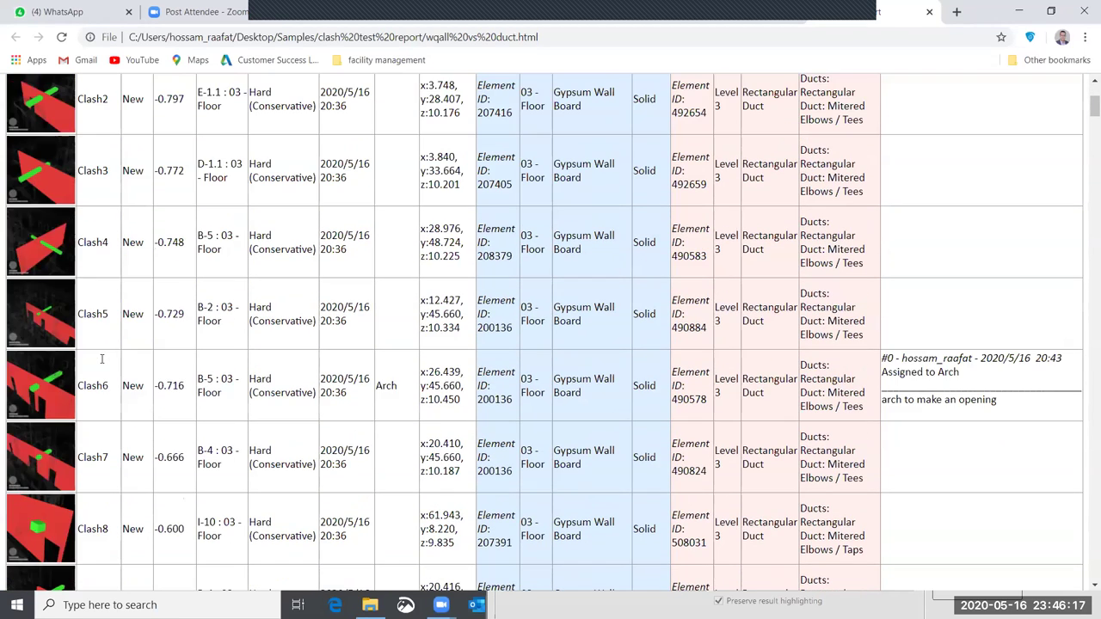
{"action": "scroll", "coordinate": [101, 359], "scroll_direction": "down", "scroll_amount": 15}
{"action": "scroll", "coordinate": [184, 310], "scroll_direction": "up", "scroll_amount": 8}
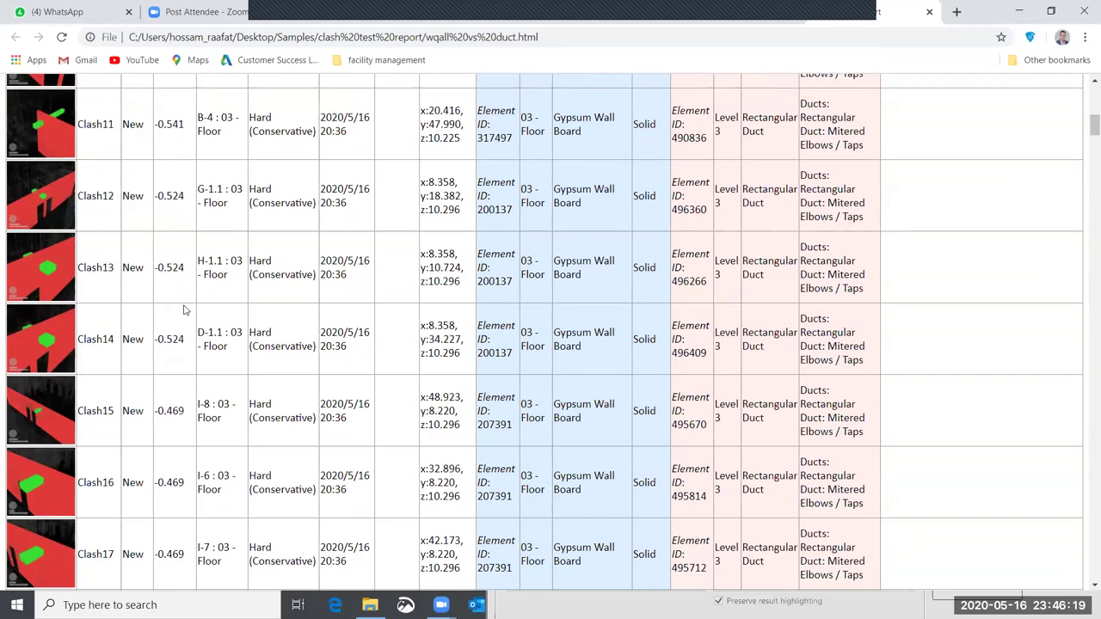
{"action": "scroll", "coordinate": [184, 310], "scroll_direction": "up", "scroll_amount": 10}
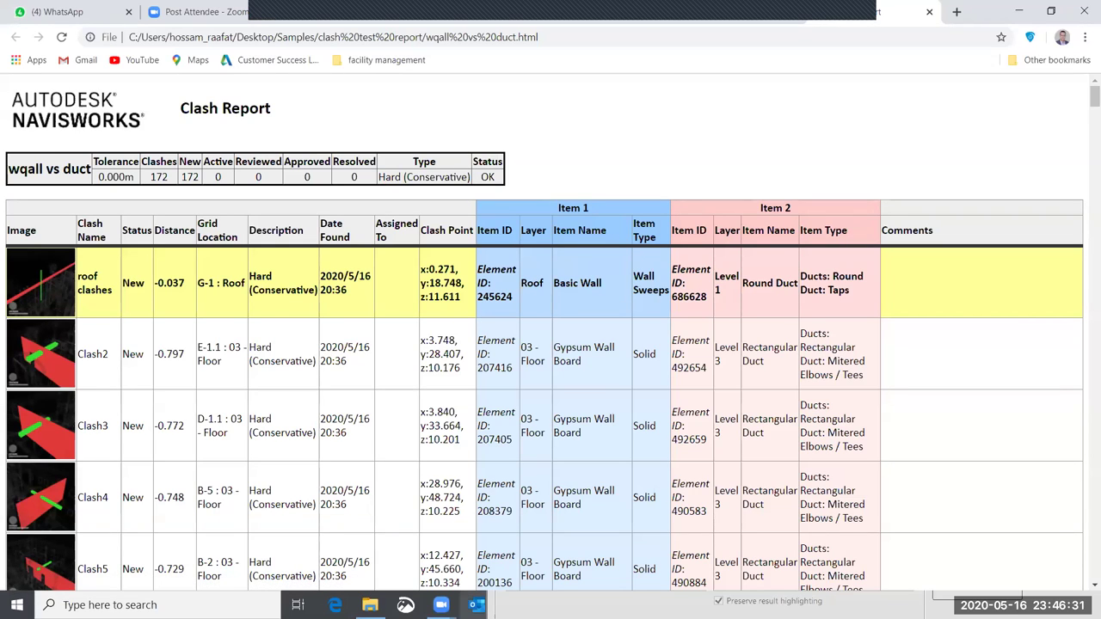
Minimize Chrome, close the Clash Detective window and show the Output ribbon commands.
{"action": "left_click", "coordinate": [1011, 11]}
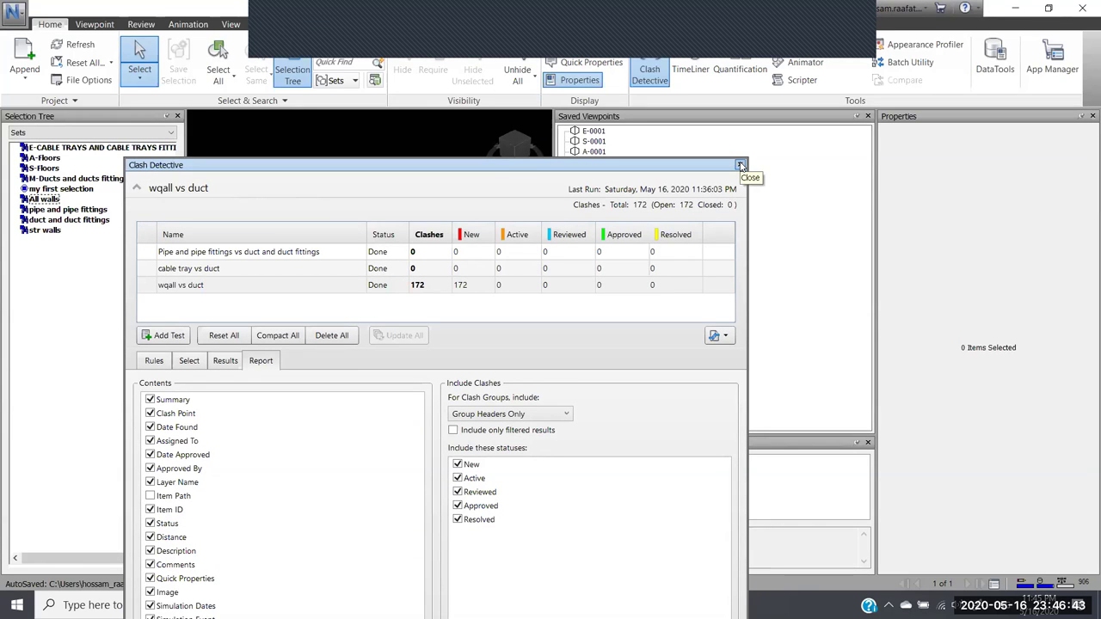
{"action": "left_click", "coordinate": [740, 166]}
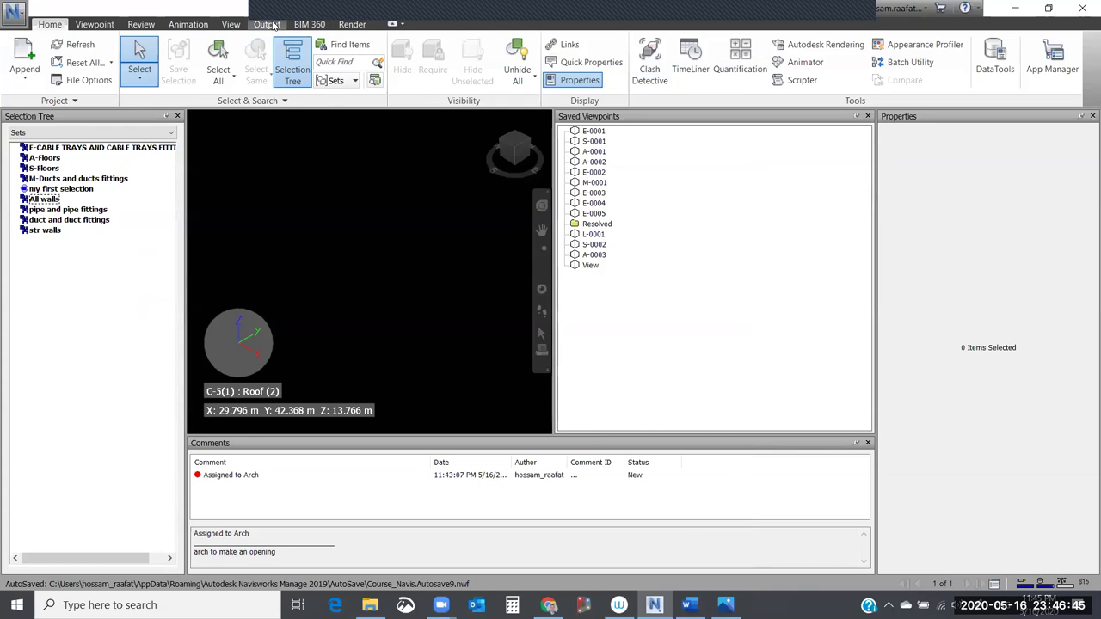
{"action": "left_click", "coordinate": [268, 24]}
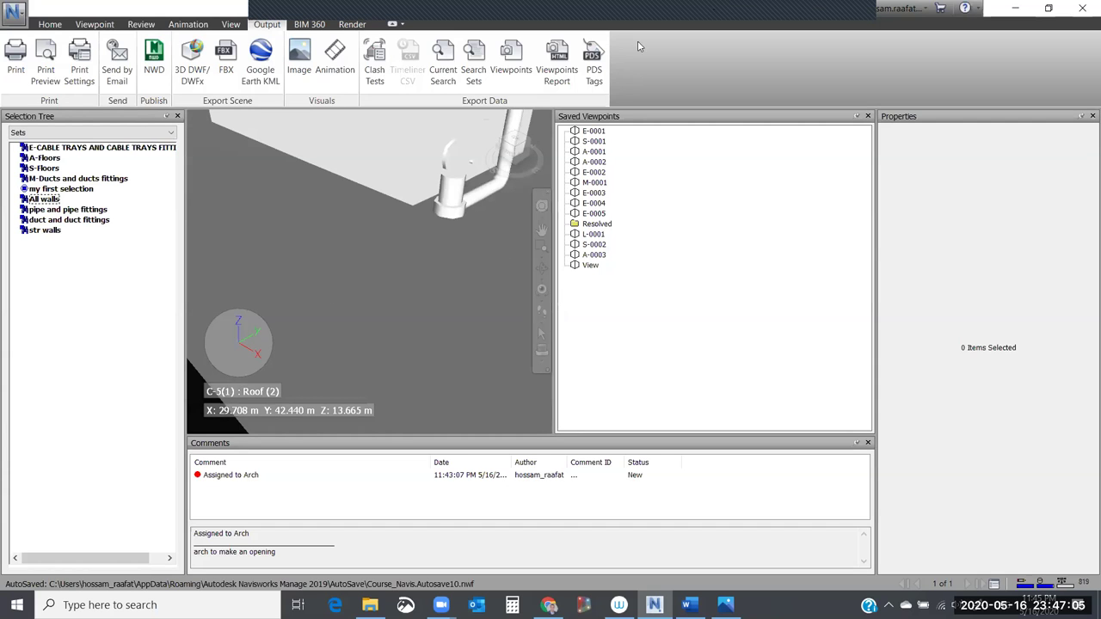
Look over the Output commands, then switch to the Word course outline.
{"action": "scroll", "coordinate": [406, 224], "scroll_direction": "down", "scroll_amount": 3}
{"action": "scroll", "coordinate": [344, 258], "scroll_direction": "down", "scroll_amount": 5}
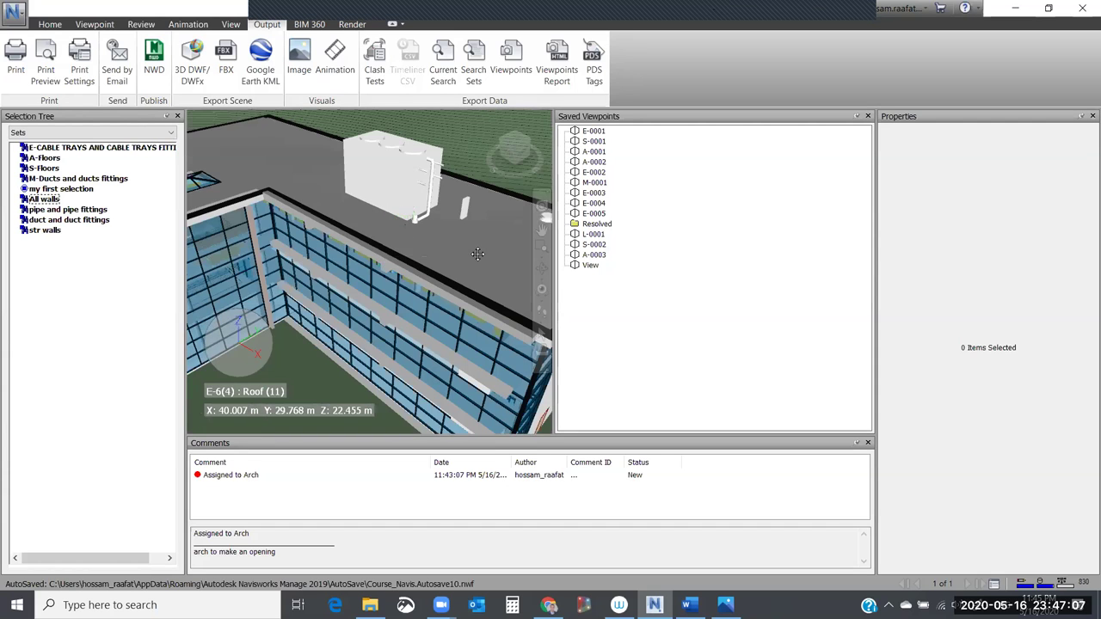
{"action": "scroll", "coordinate": [450, 287], "scroll_direction": "up", "scroll_amount": 5}
{"action": "scroll", "coordinate": [486, 370], "scroll_direction": "down", "scroll_amount": 2}
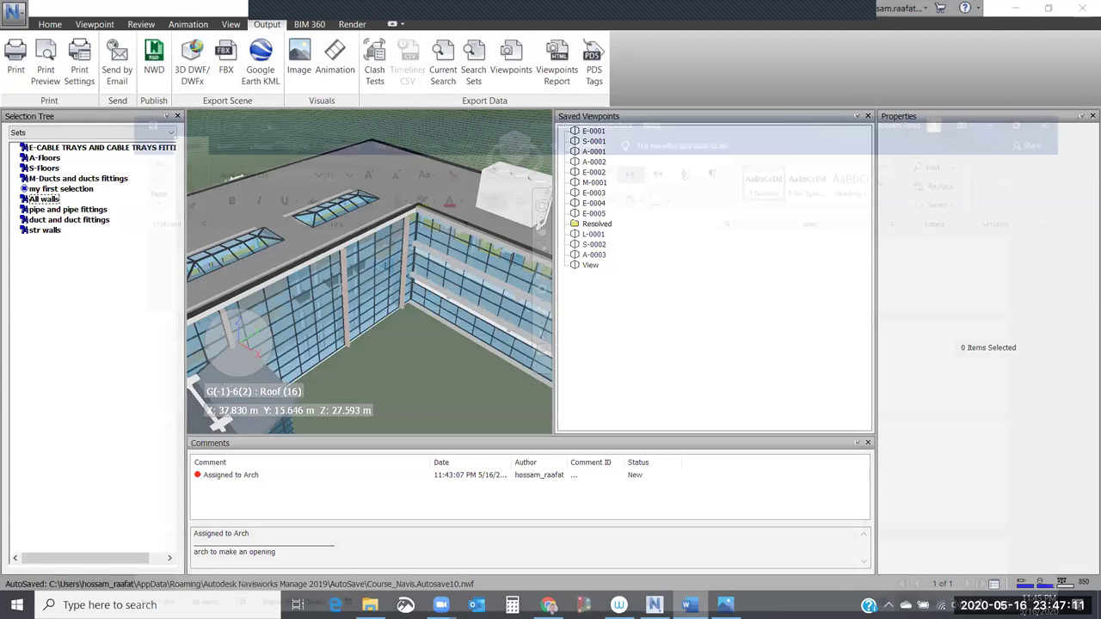
{"action": "key", "text": "alt+Tab"}
Read the Word outline down to Export nwd, then minimize Word back to Navisworks.
{"action": "scroll", "coordinate": [341, 289], "scroll_direction": "down", "scroll_amount": 6}
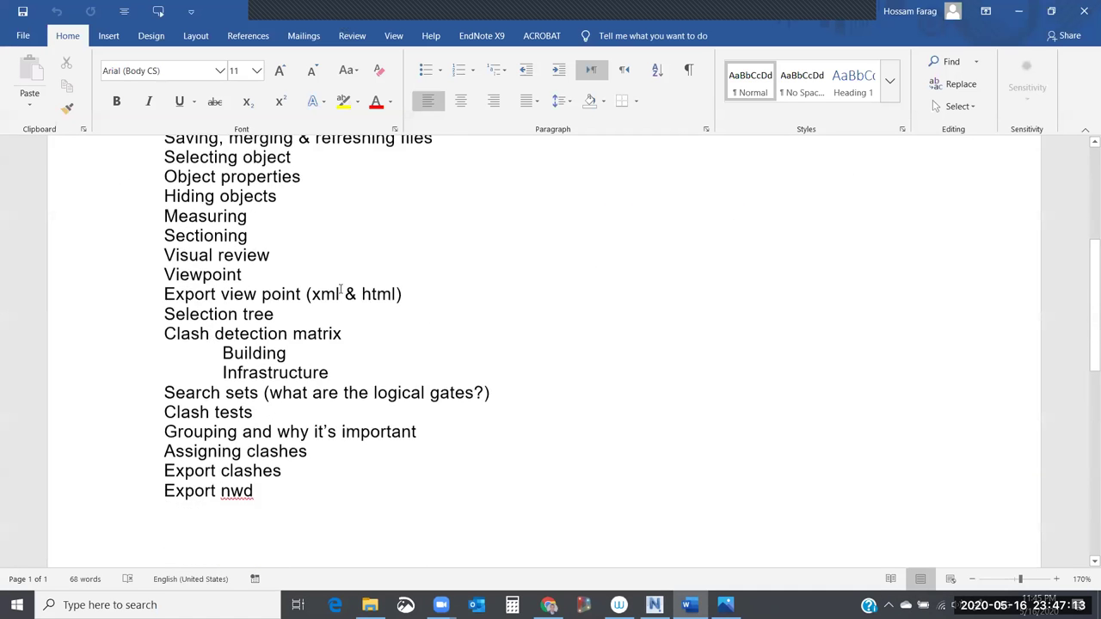
{"action": "scroll", "coordinate": [340, 289], "scroll_direction": "down", "scroll_amount": 2}
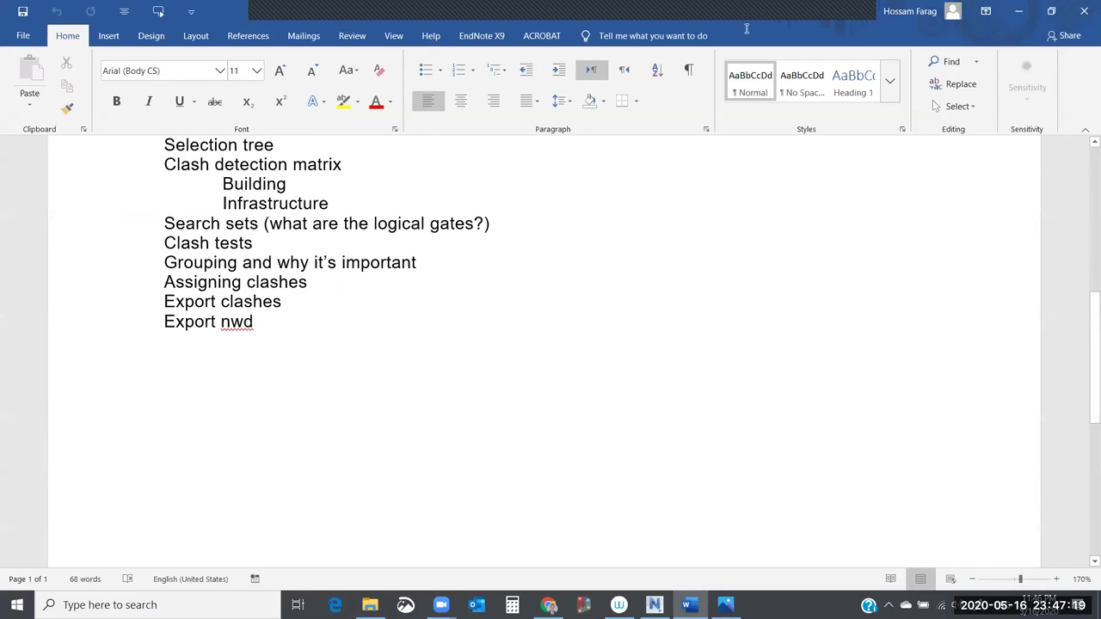
{"action": "left_click", "coordinate": [1018, 10]}
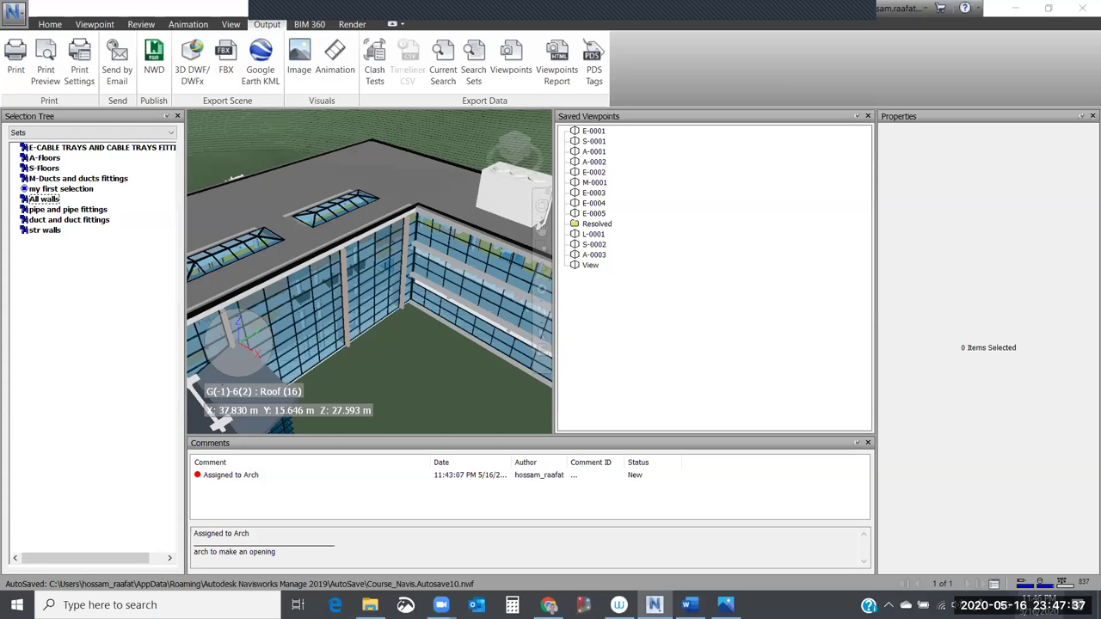
{"action": "mouse_move", "coordinate": [654, 605]}
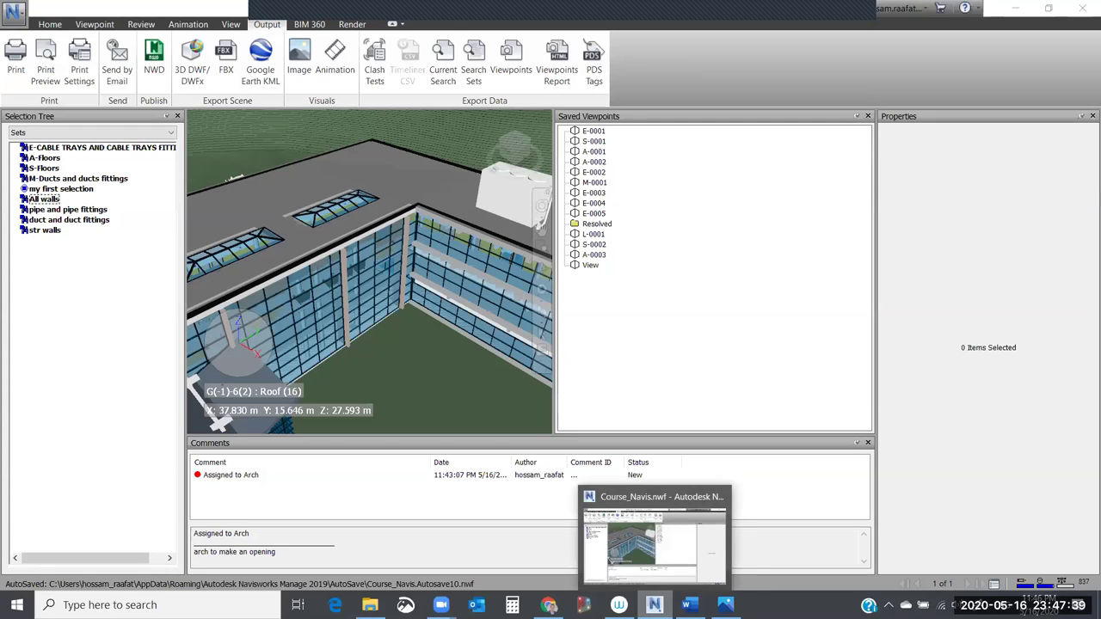
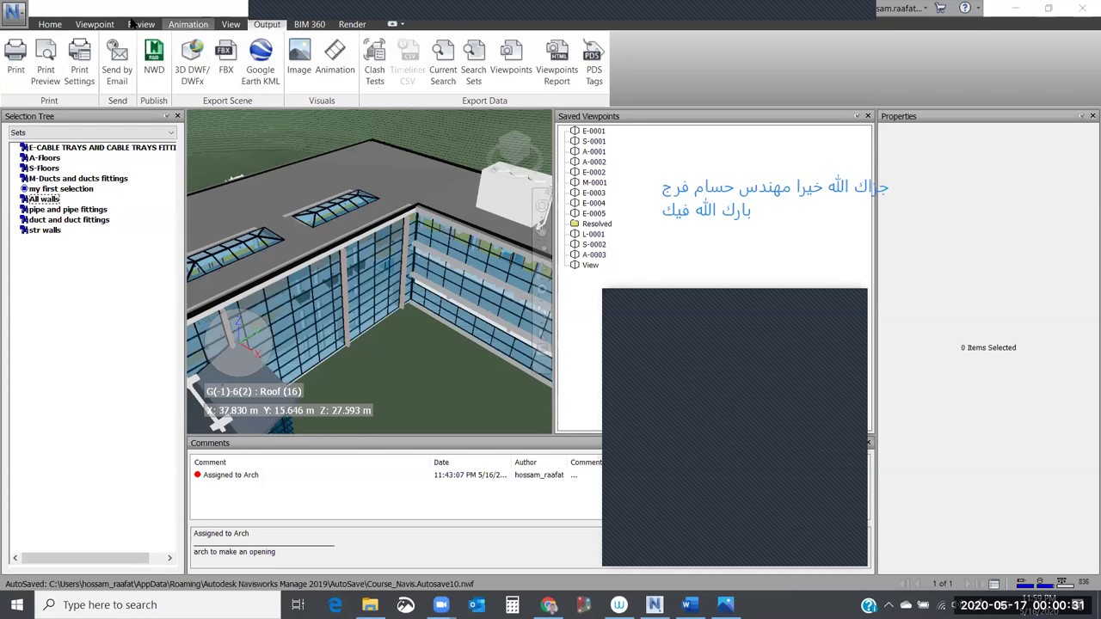
Bring up Clash Detective from the Home tab, dock it on the left, and export the clash tests.
{"action": "left_click", "coordinate": [50, 24]}
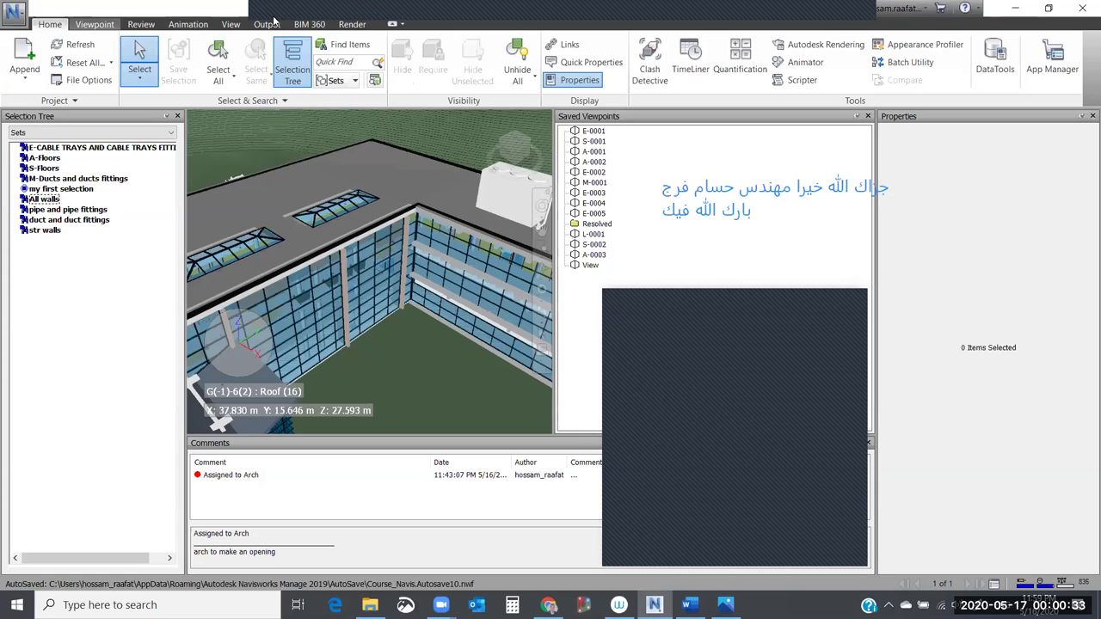
{"action": "left_click", "coordinate": [650, 74]}
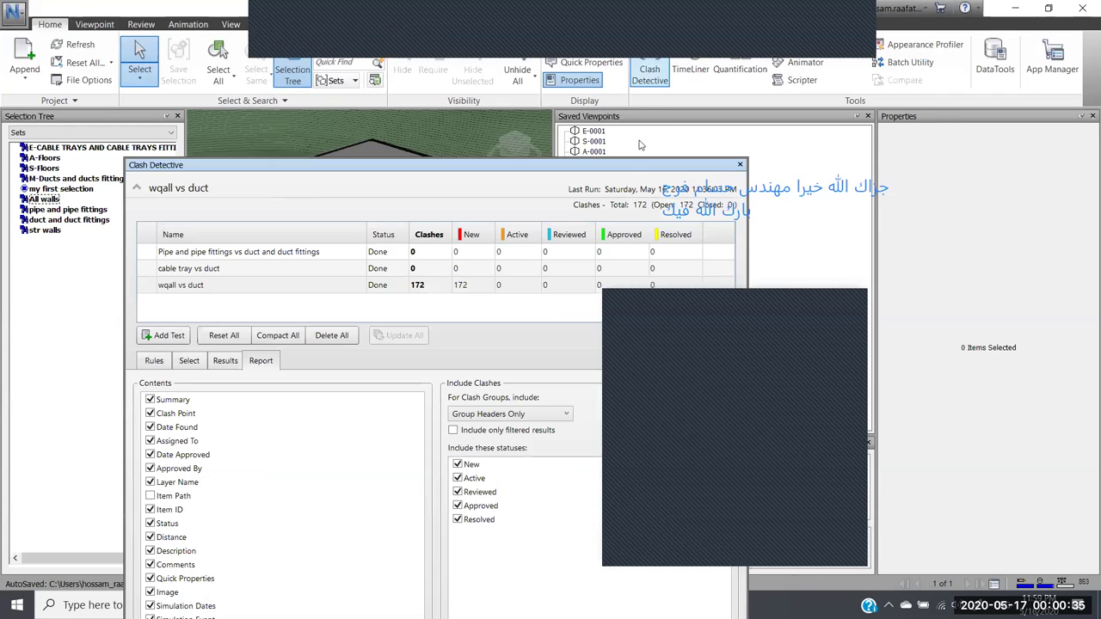
{"action": "left_click_drag", "start_coordinate": [509, 164], "coordinate": [595, 303]}
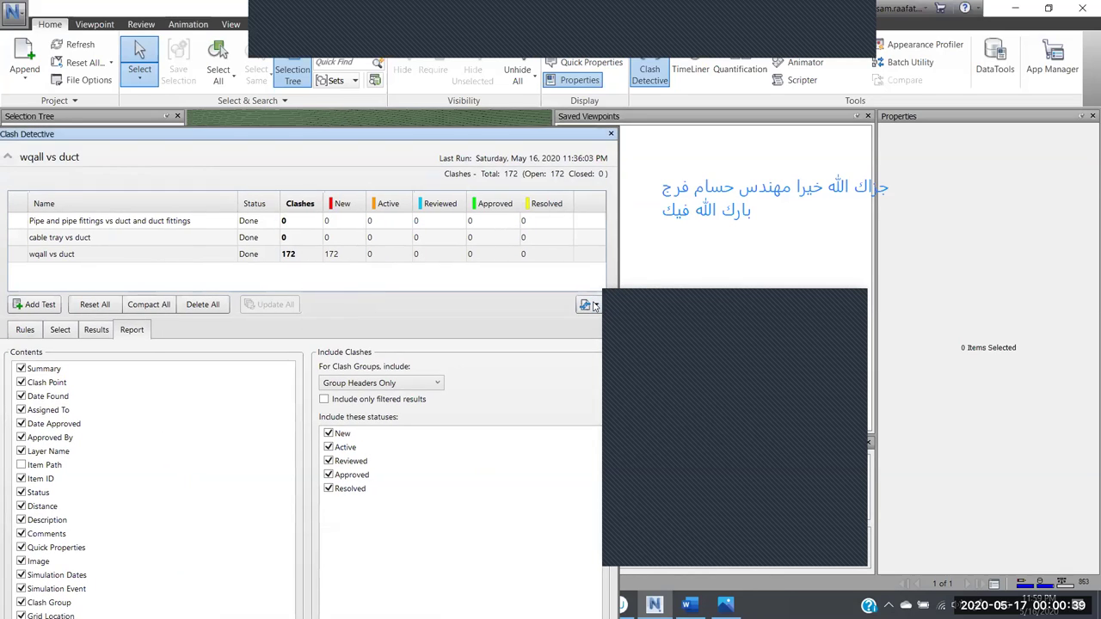
{"action": "left_click", "coordinate": [593, 307]}
{"action": "left_click", "coordinate": [600, 339]}
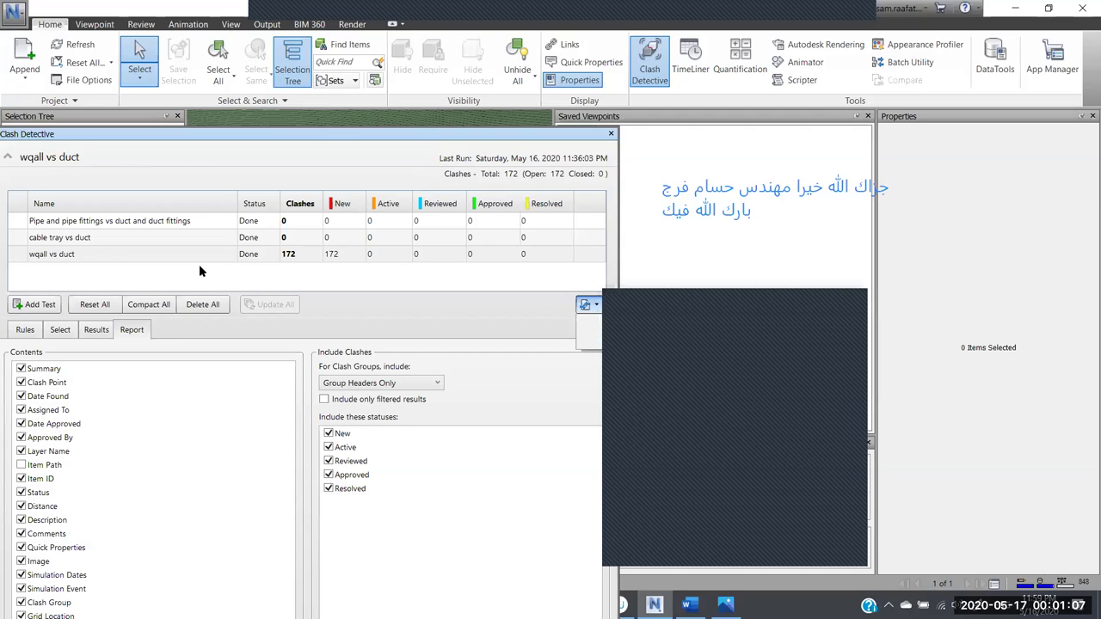
Float Clash Detective, review the wqall vs duct results, then show its All walls vs M-Ducts sets.
{"action": "left_click", "coordinate": [64, 330]}
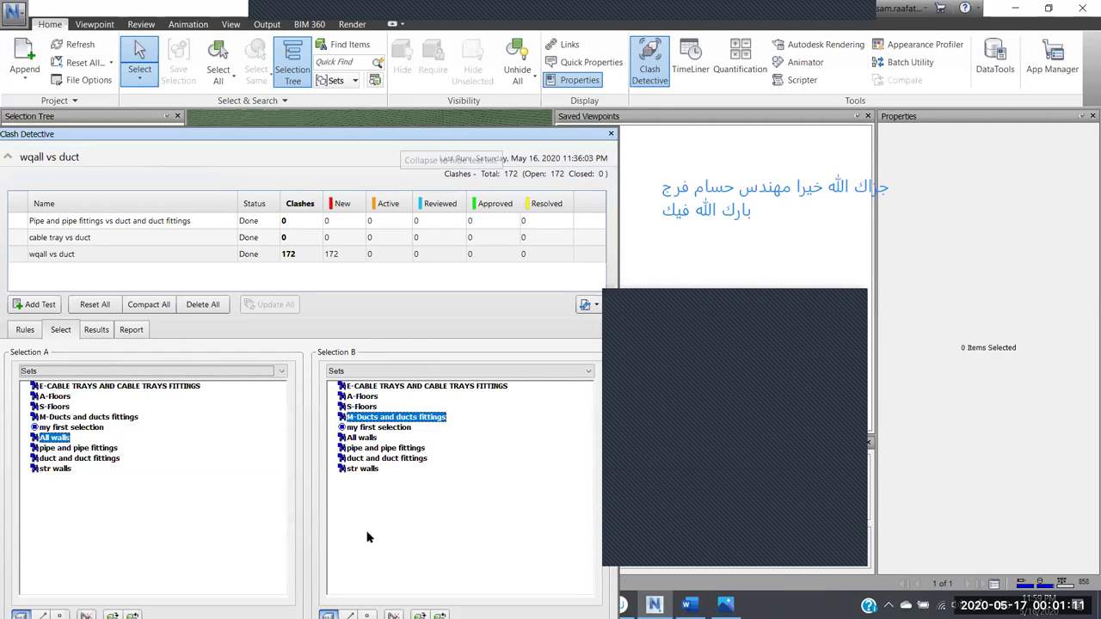
{"action": "double_click", "coordinate": [172, 133]}
{"action": "left_click", "coordinate": [130, 253]}
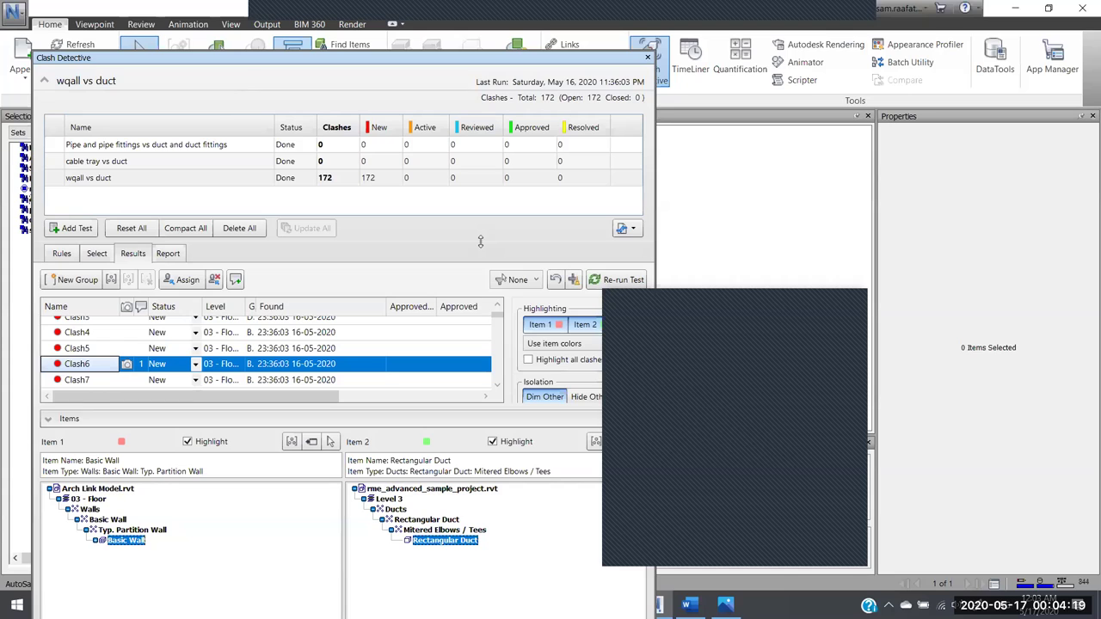
{"action": "left_click", "coordinate": [96, 253]}
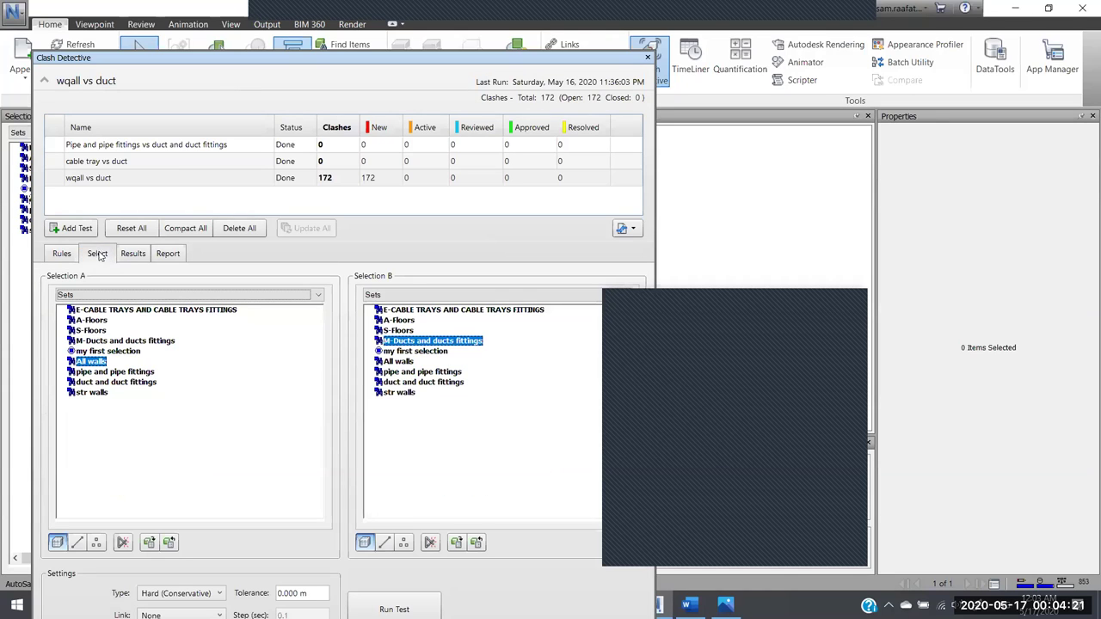